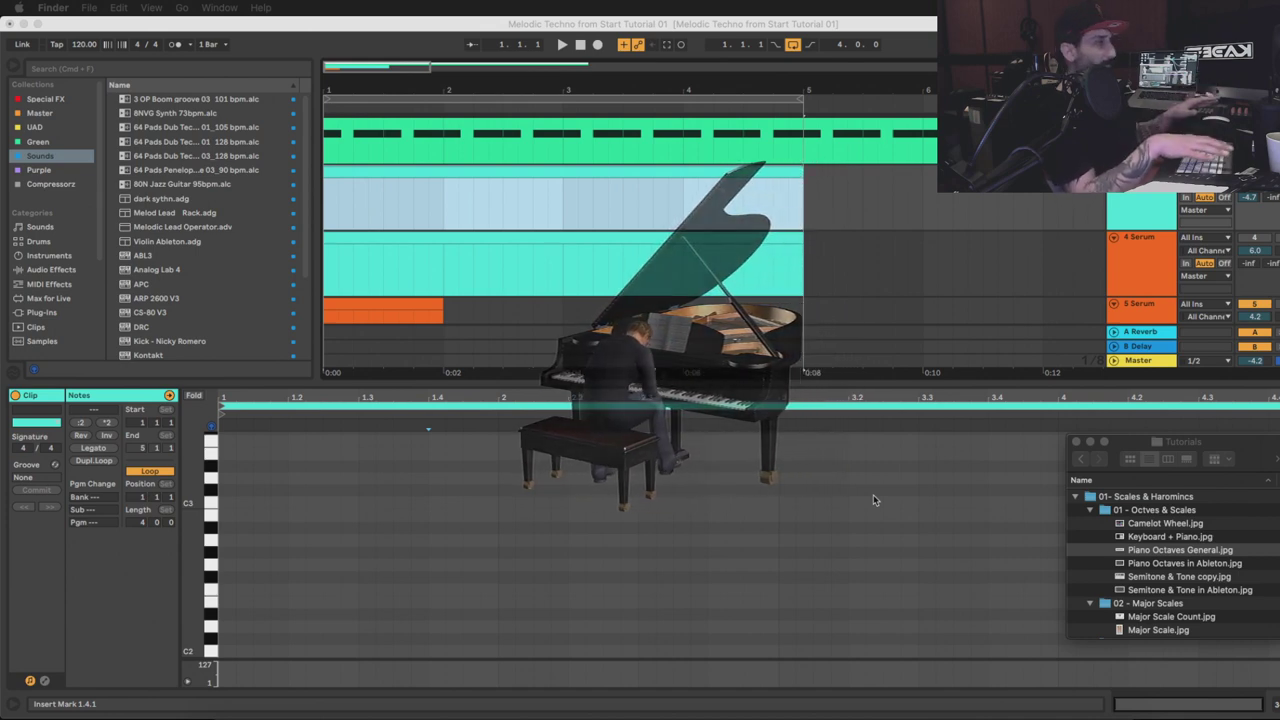
# Preview Piano Octaves General.jpg and Piano Octaves in Ableton.jpg to examine how piano keys and octaves are laid out
pyautogui.click(1130, 550)
pyautogui.press('space')
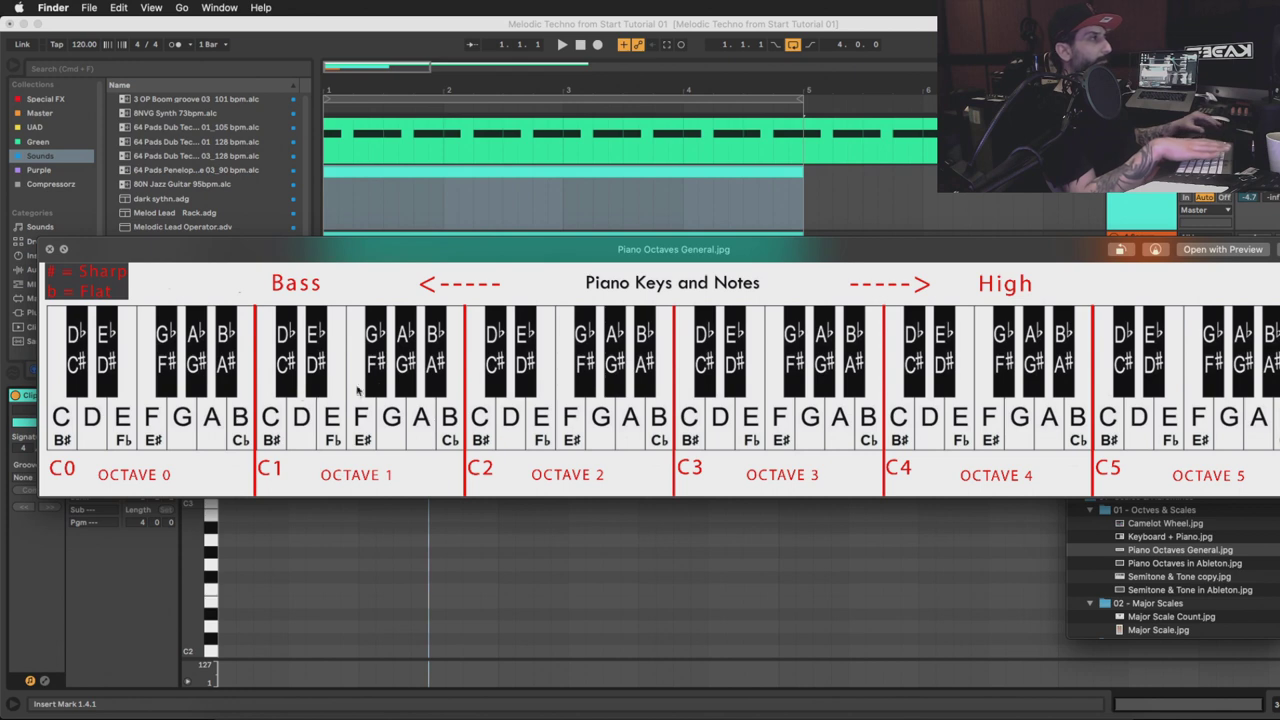
pyautogui.press('space')
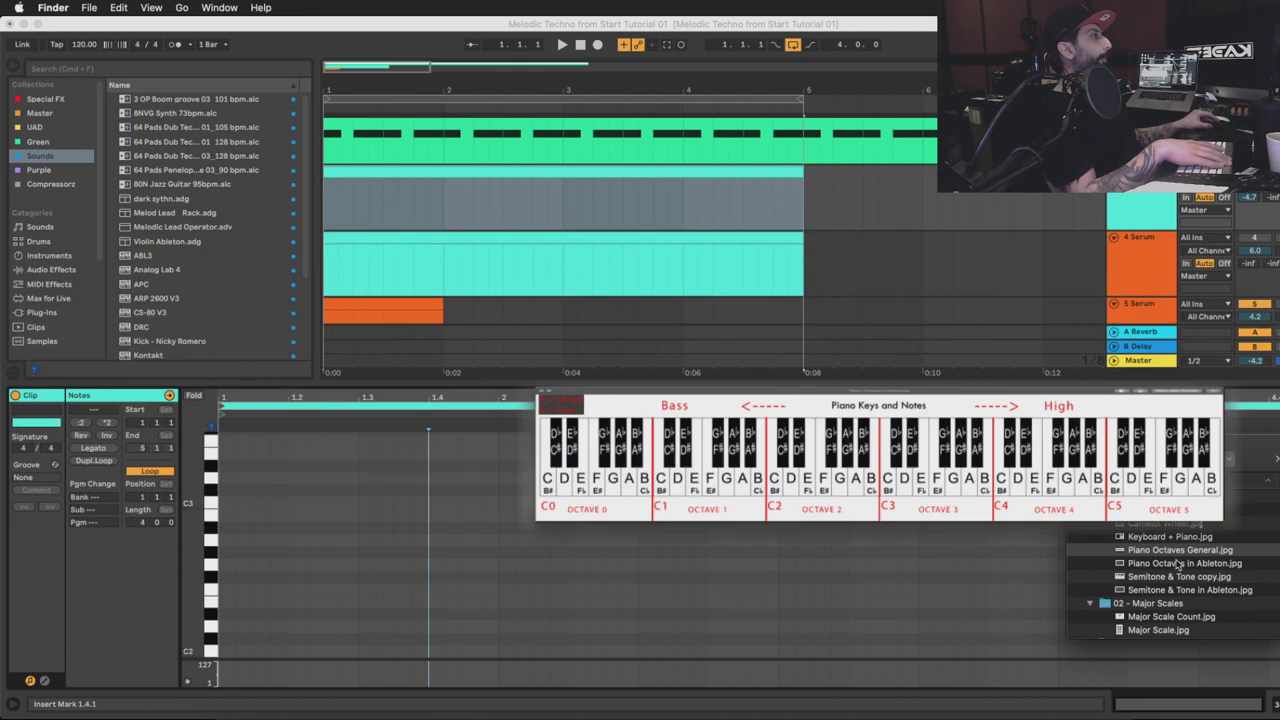
pyautogui.click(1178, 563)
pyautogui.press('space')
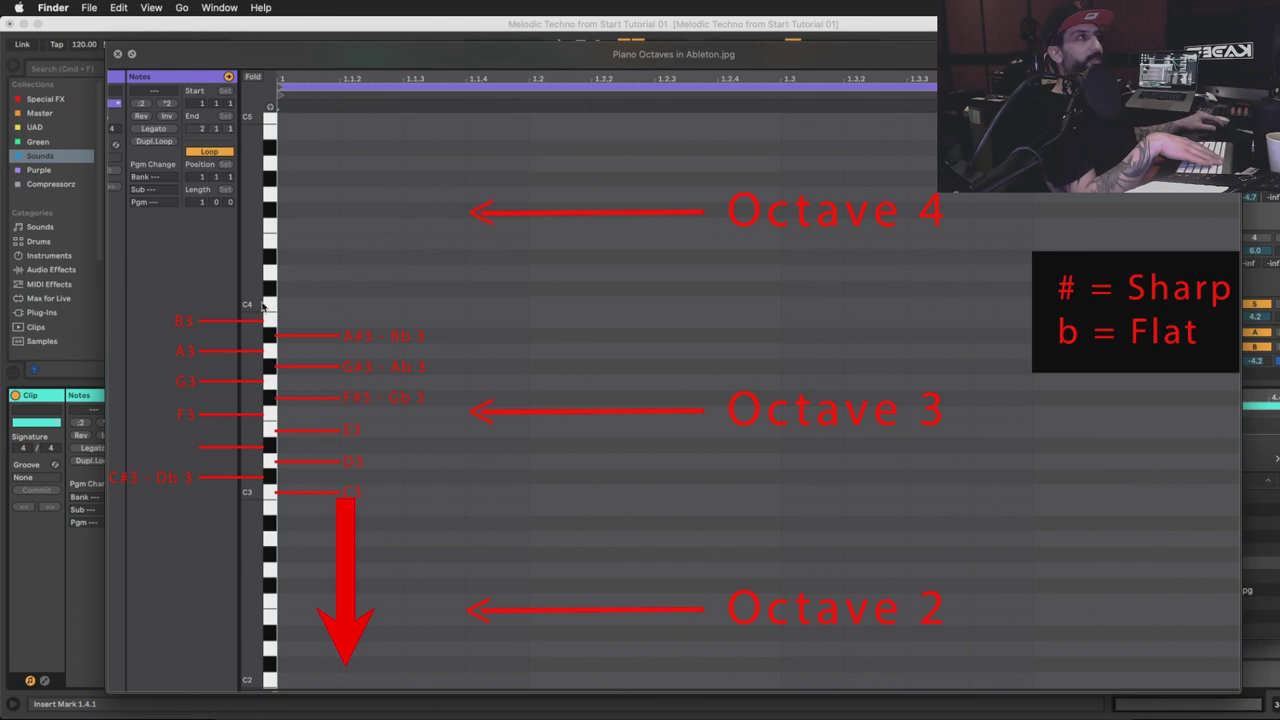
pyautogui.press('space')
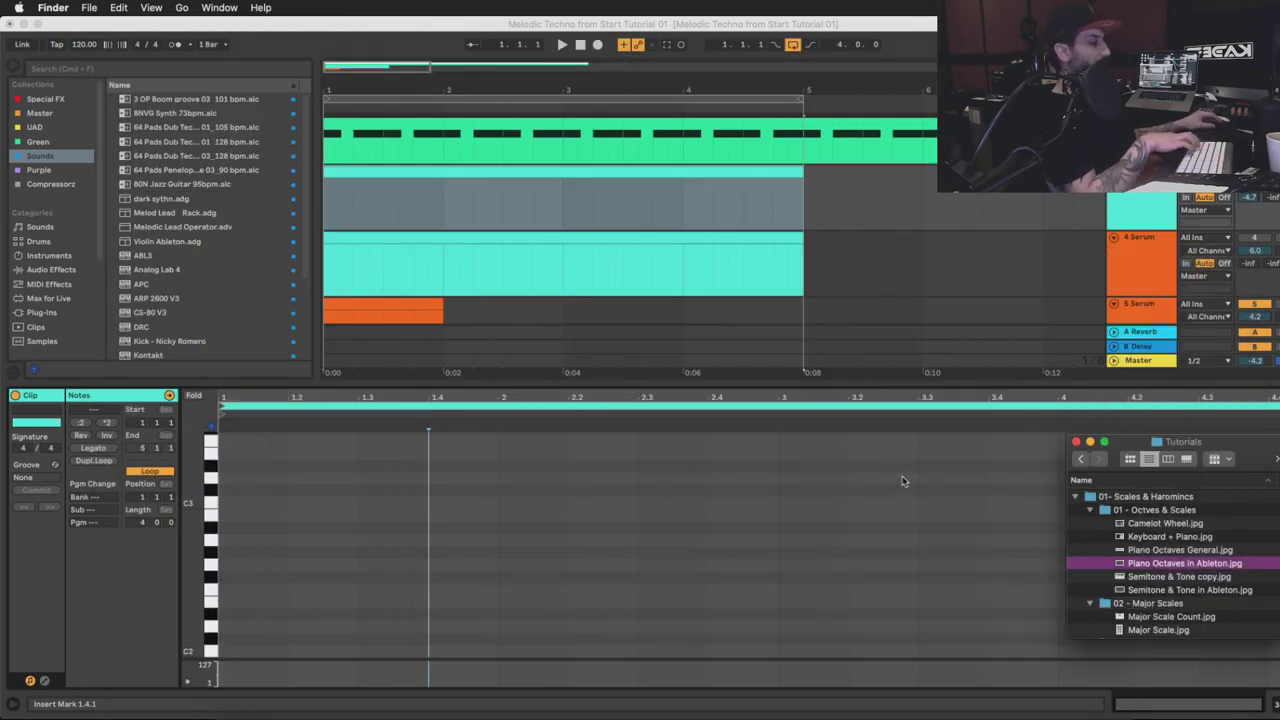
# Compare the C3 to C4 octave in Piano Octaves General.jpg with the same octave in Piano Octaves in Ableton.jpg
pyautogui.press('Up')
pyautogui.press('space')
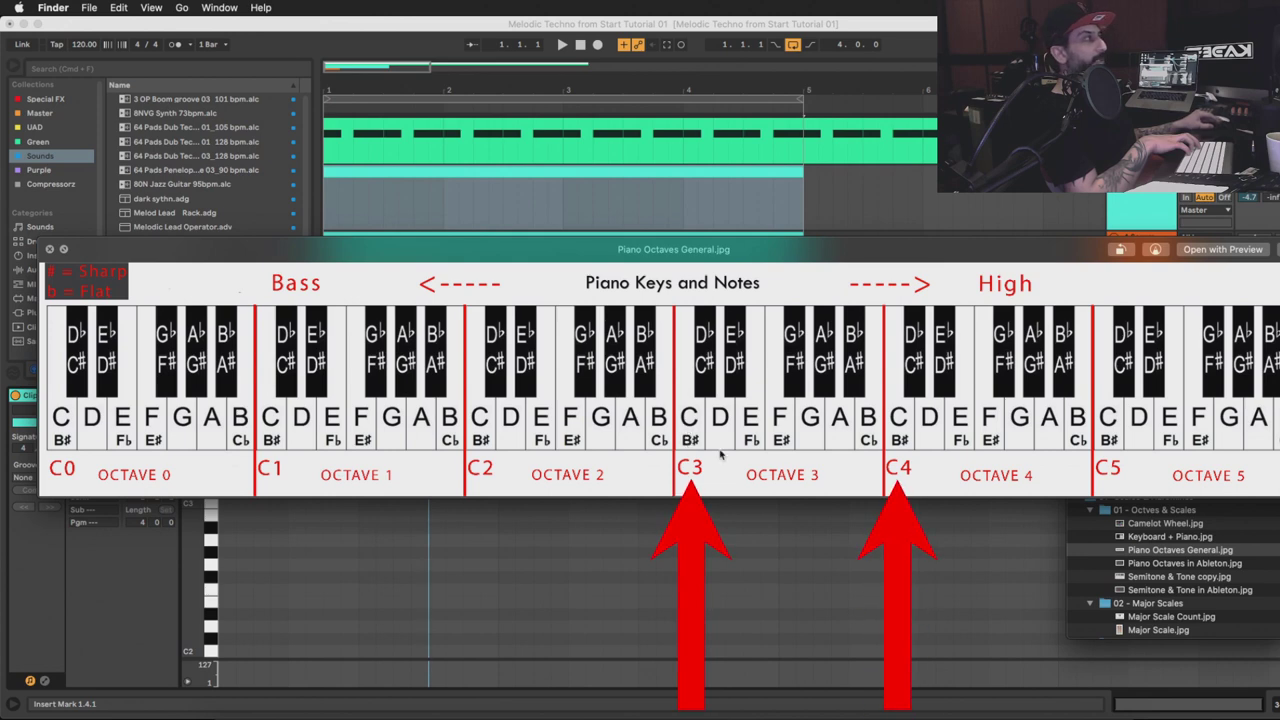
pyautogui.press('space')
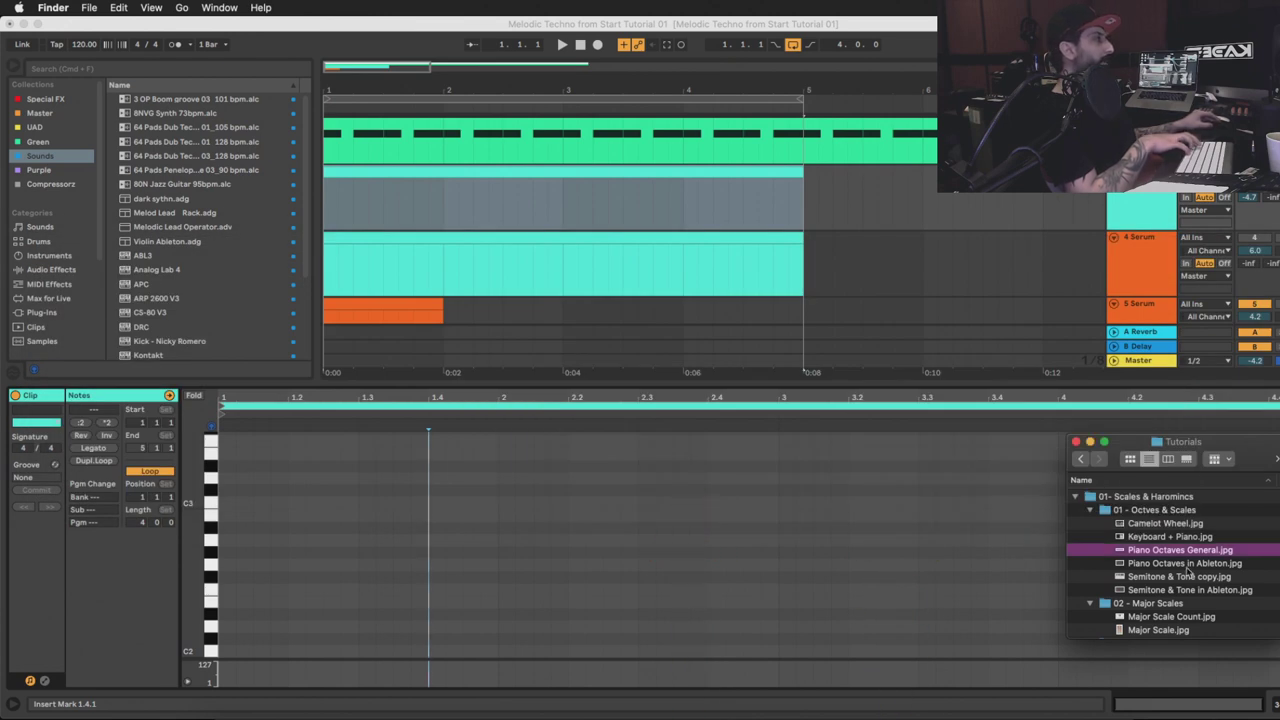
pyautogui.click(1187, 566)
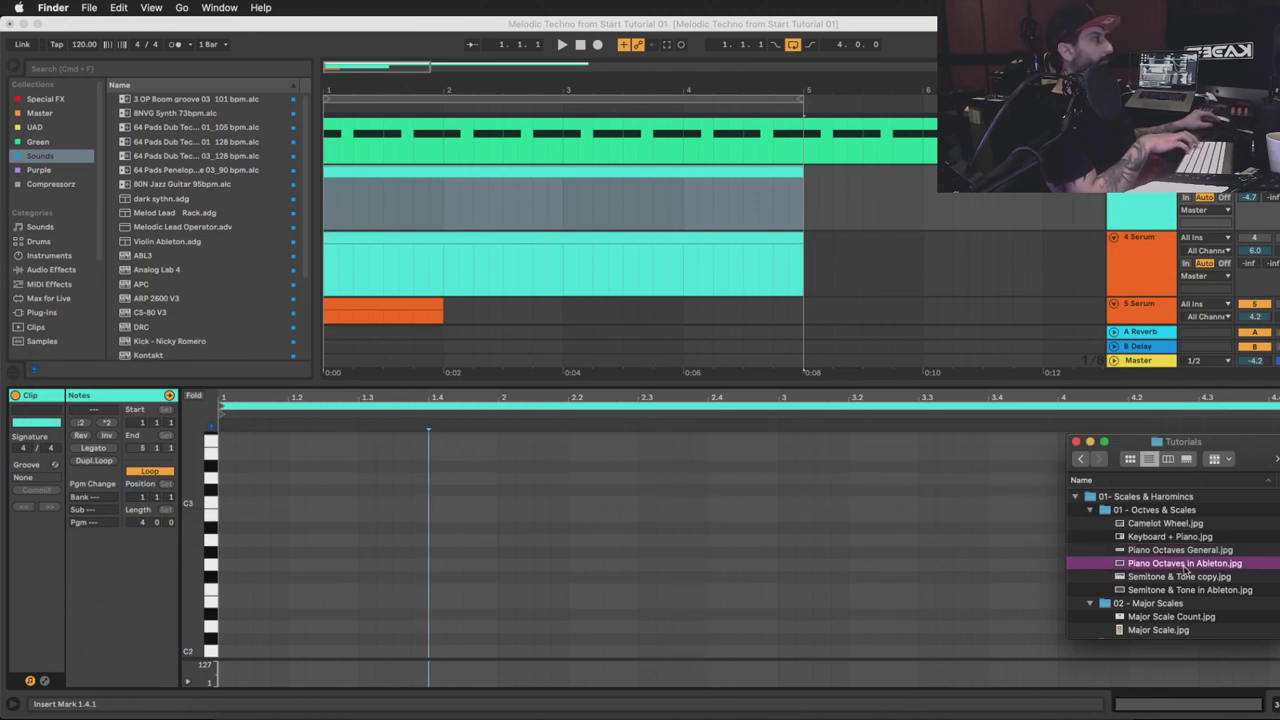
pyautogui.press('space')
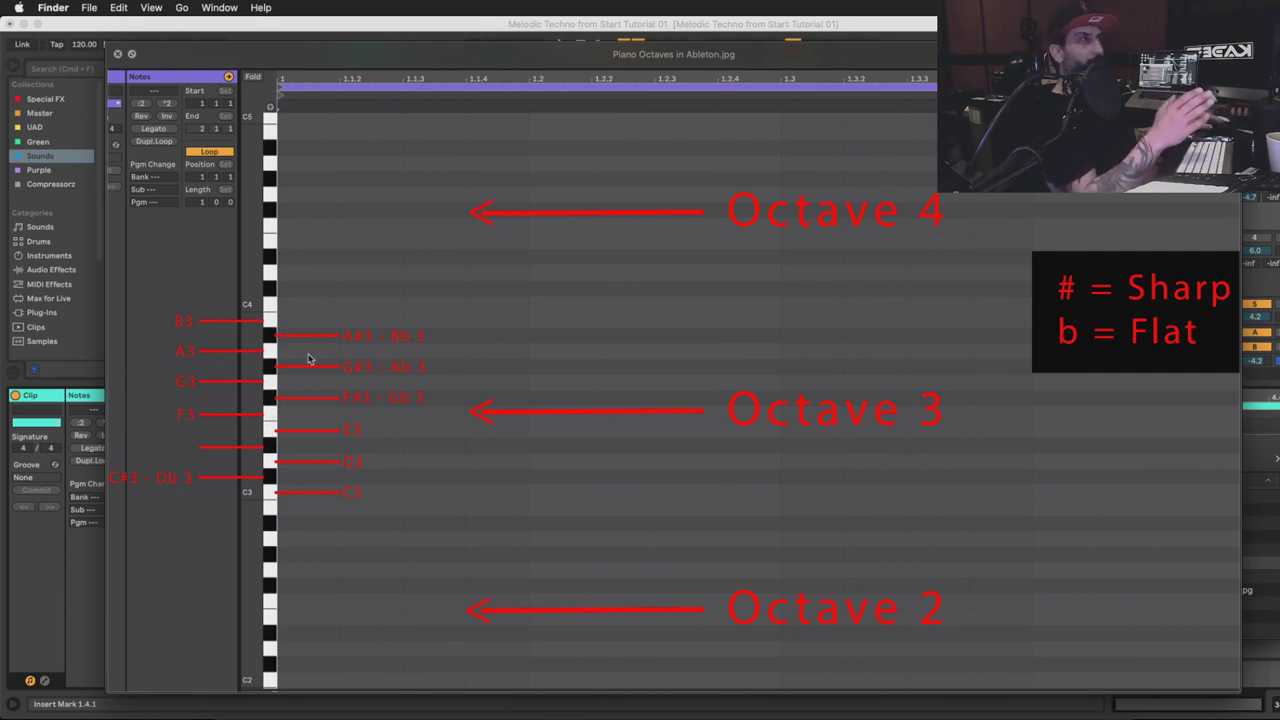
pyautogui.press('space')
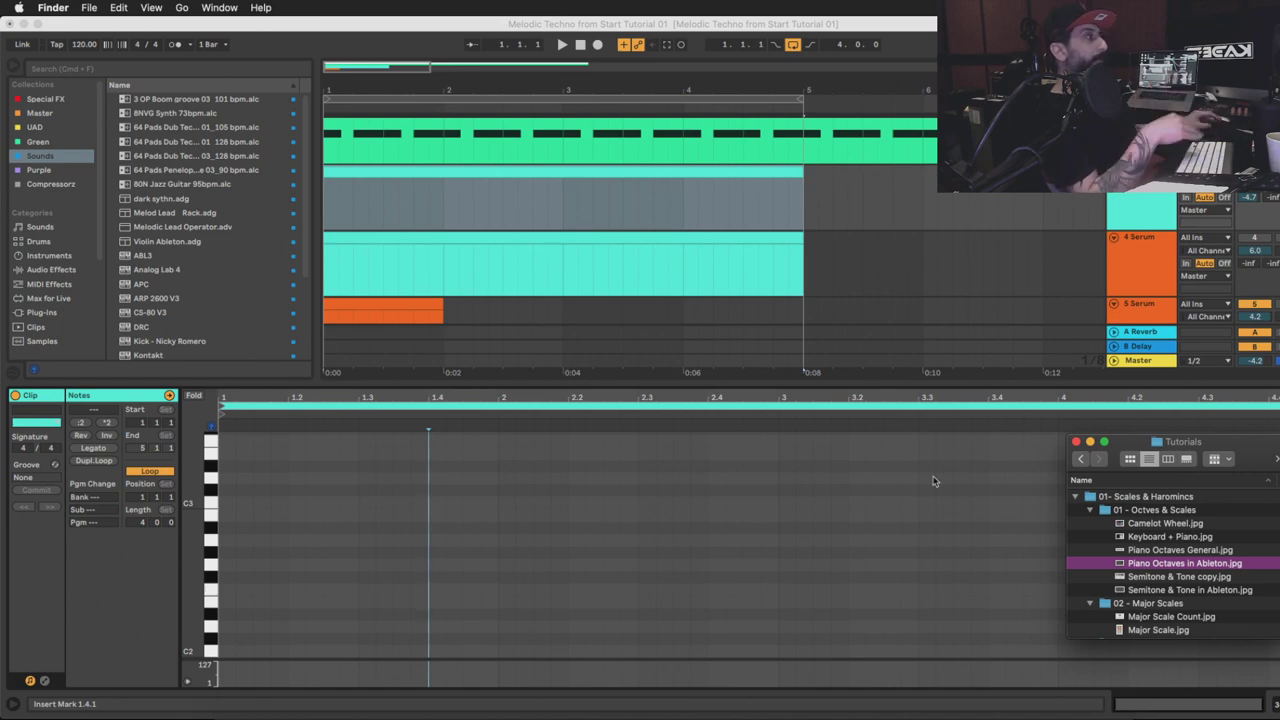
# Preview Semitone & Tone copy.jpg to study the definitions of half steps and full steps
pyautogui.click(1186, 576)
pyautogui.press('space')
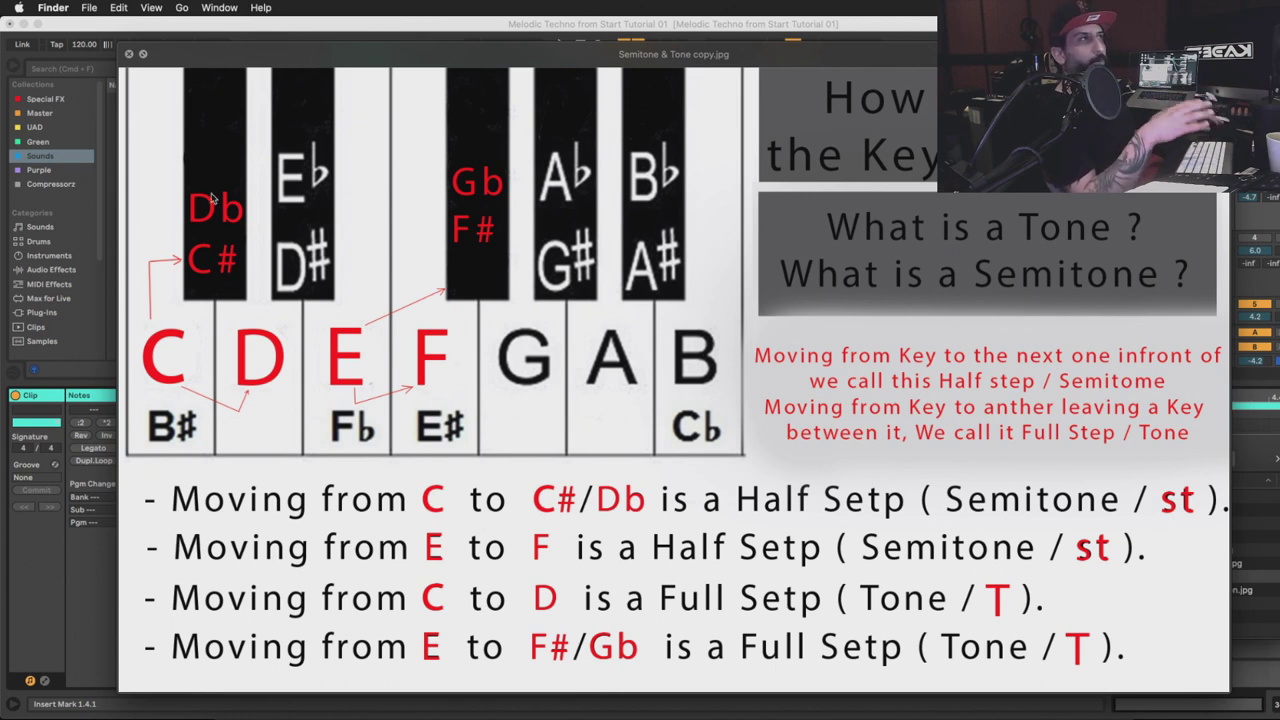
# Switch to Ableton Live, add a note on F2 at the start of the clip and raise it by semitones to G2
pyautogui.press('super+Tab')
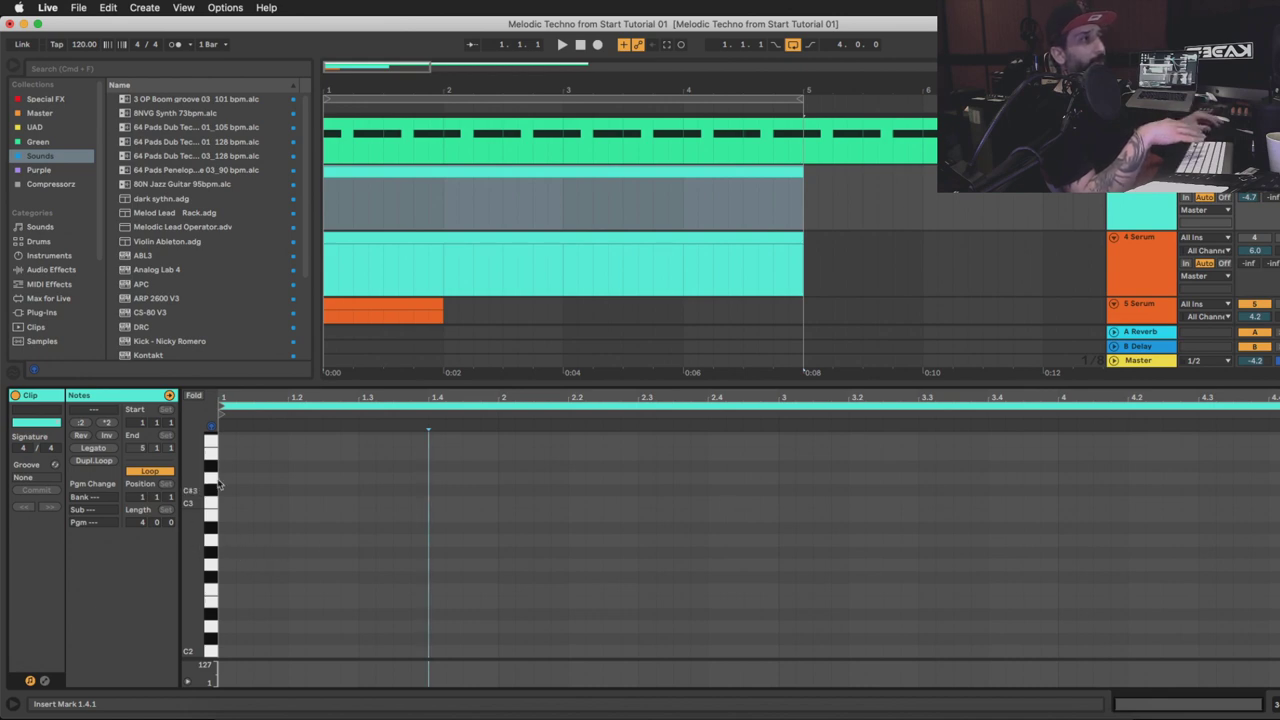
pyautogui.doubleClick(227, 590)
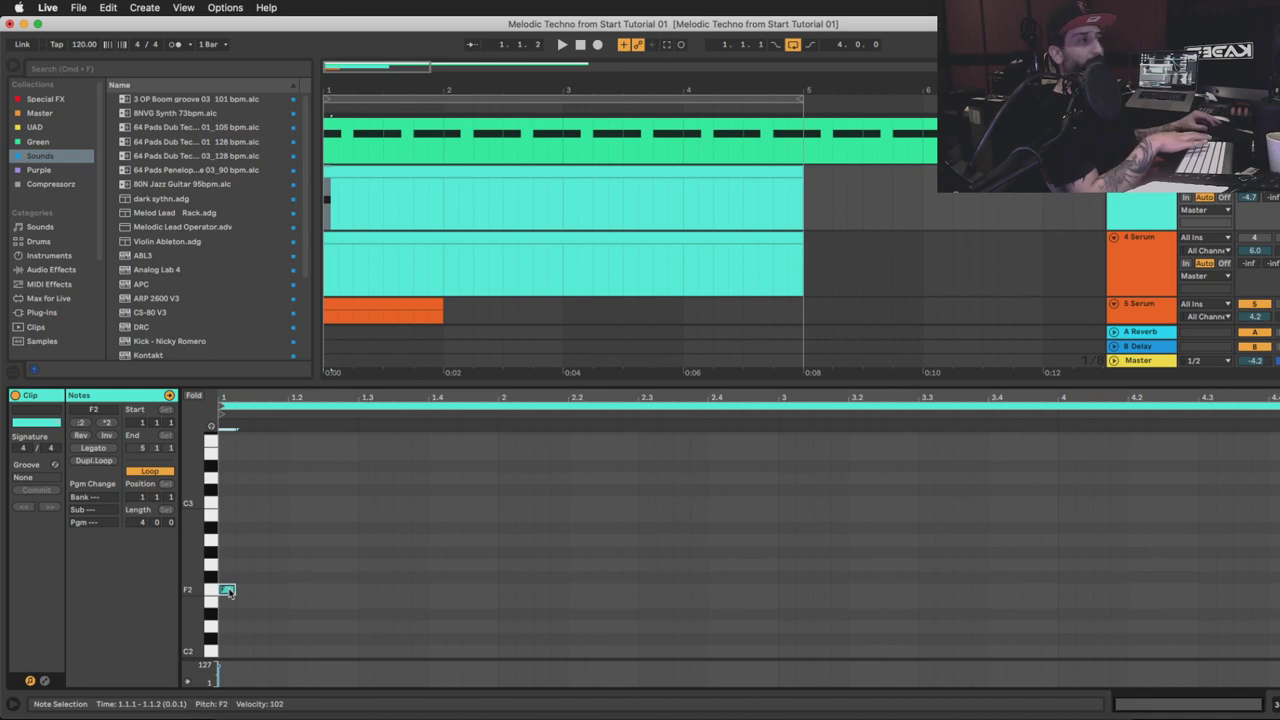
pyautogui.press('Up')
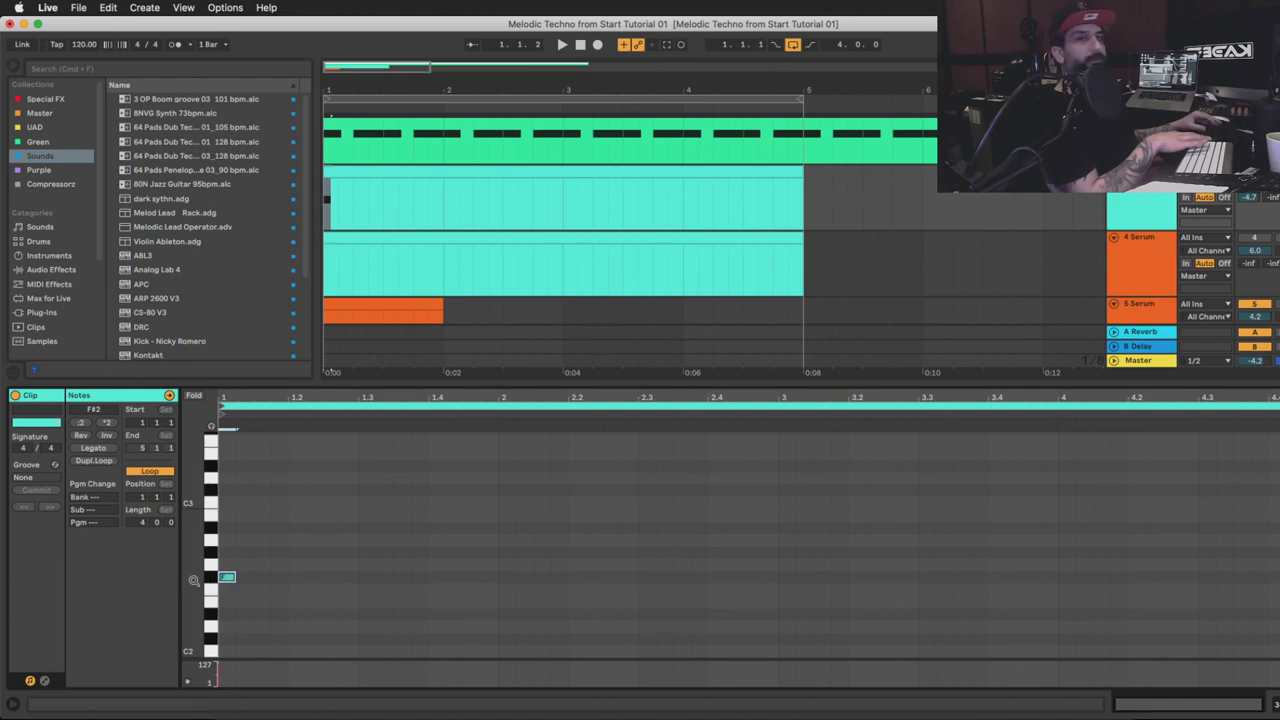
pyautogui.press('Up')
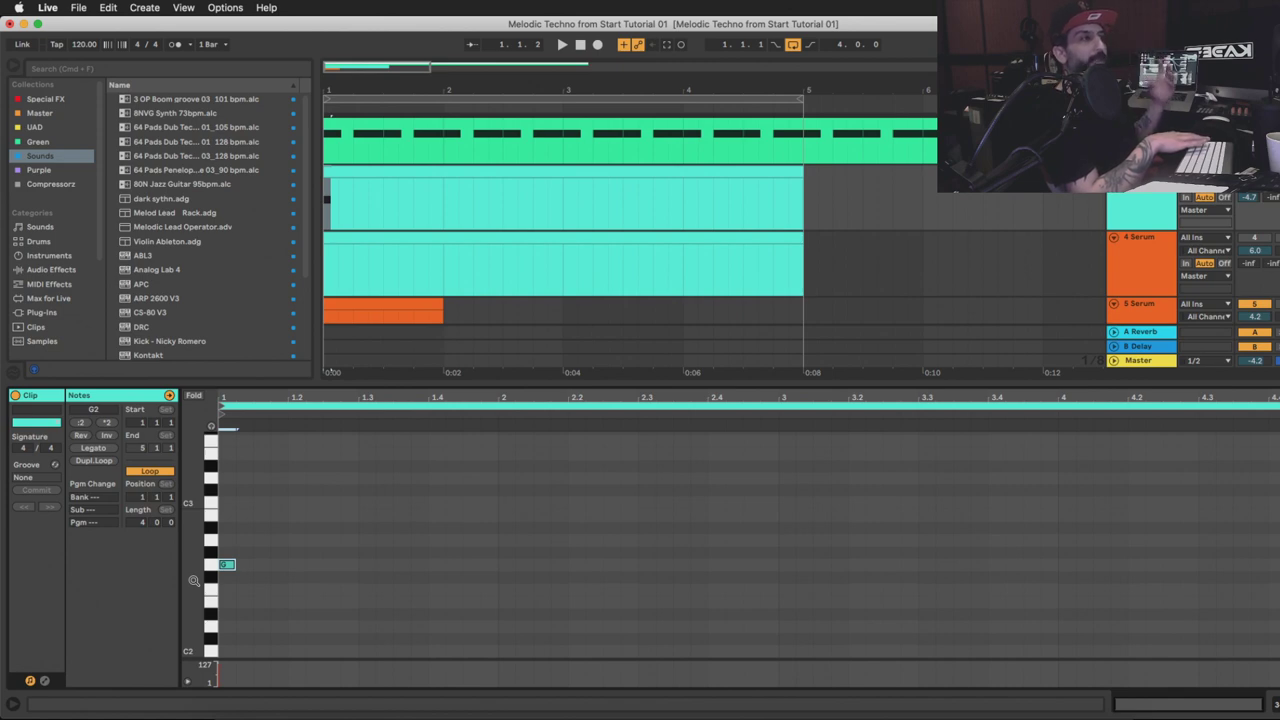
pyautogui.press('Up')
pyautogui.press('Down')
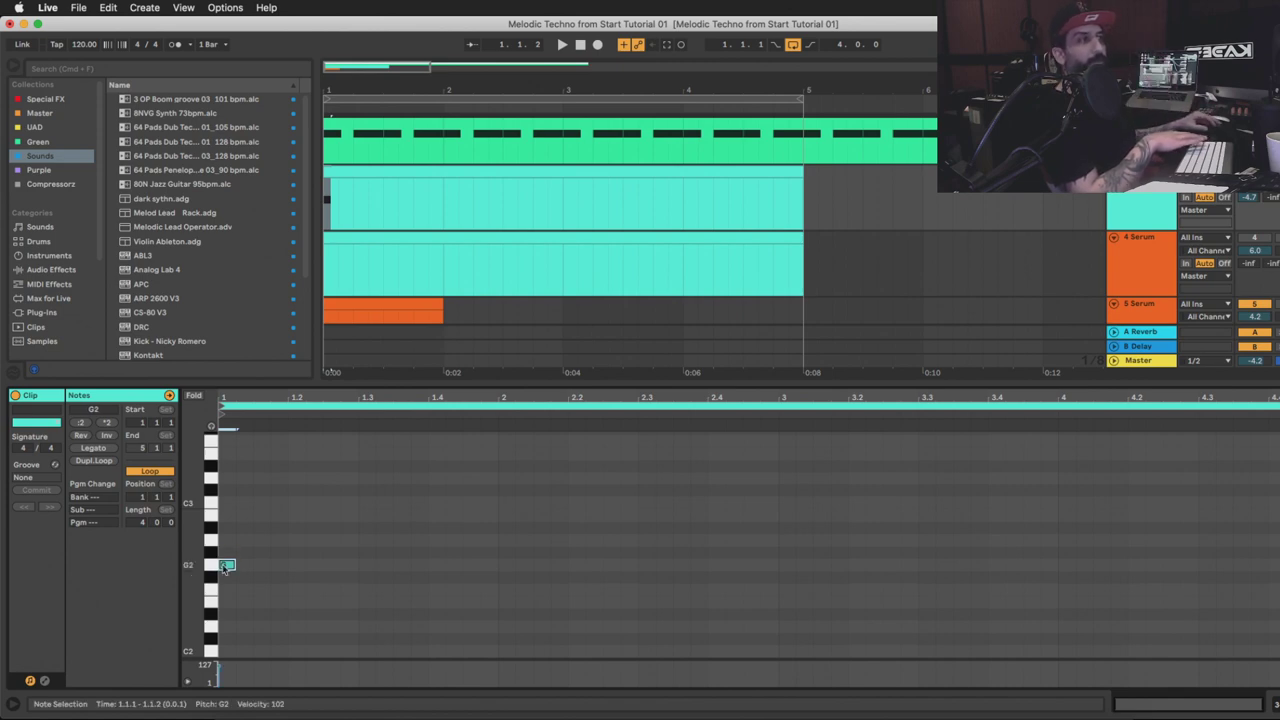
# Shift the note between G2 and G#2 in semitone steps and delete it from the clip
pyautogui.moveTo(224, 567)
pyautogui.mouseDown()
pyautogui.moveTo(223, 579)
pyautogui.moveTo(227, 553)
pyautogui.mouseUp()
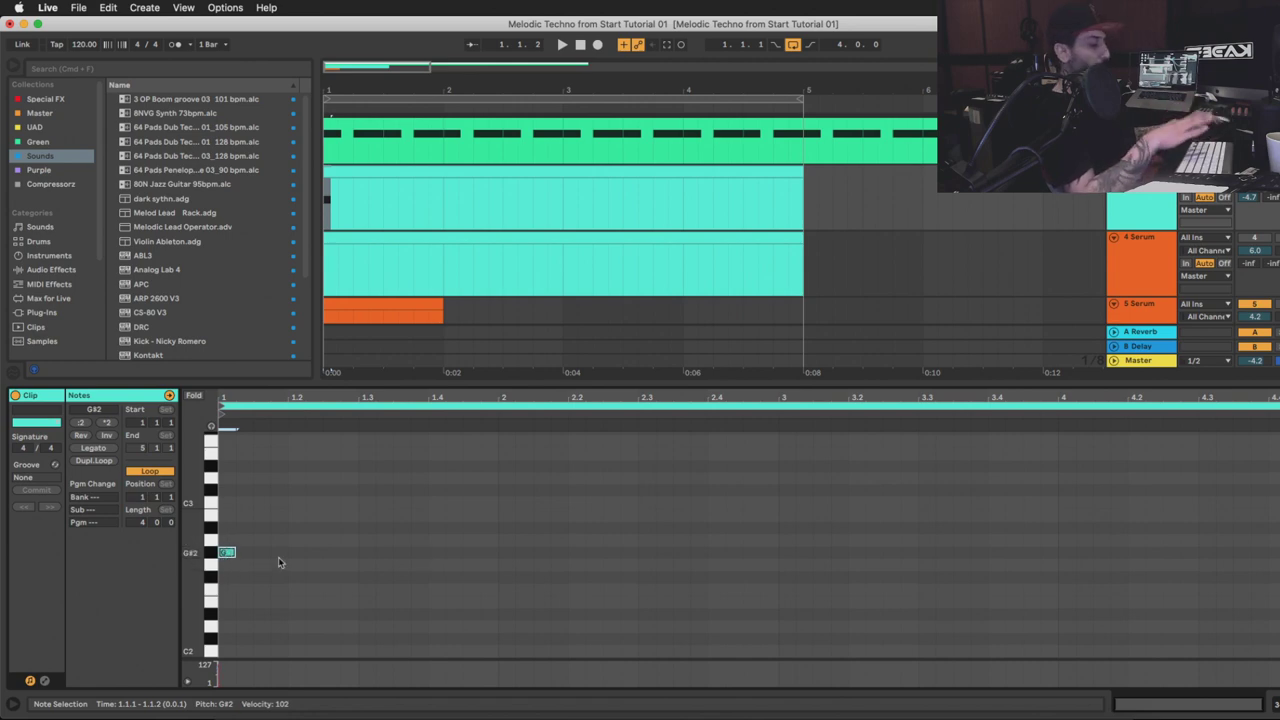
pyautogui.press('Up')
pyautogui.press('Down')
pyautogui.press('Down')
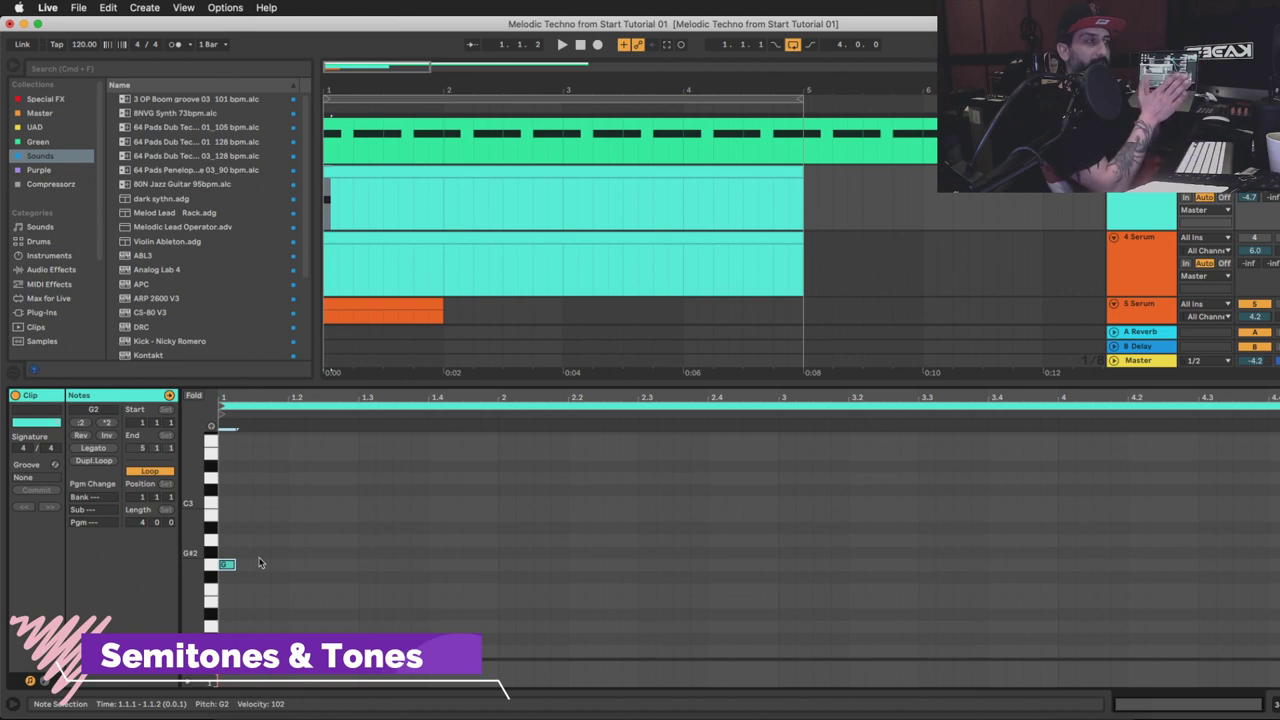
pyautogui.press('Delete')
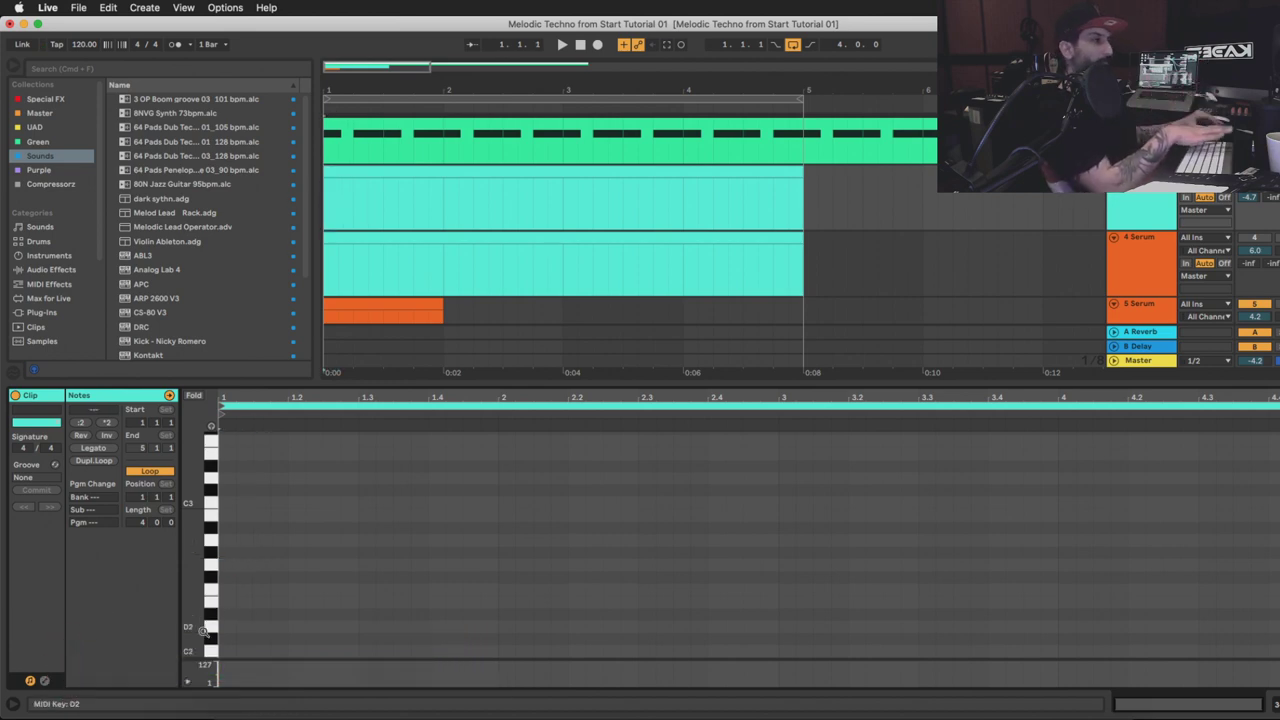
# Switch to Finder and review the key names and octaves in Piano Octaves General.jpg
pyautogui.press('super+Tab')
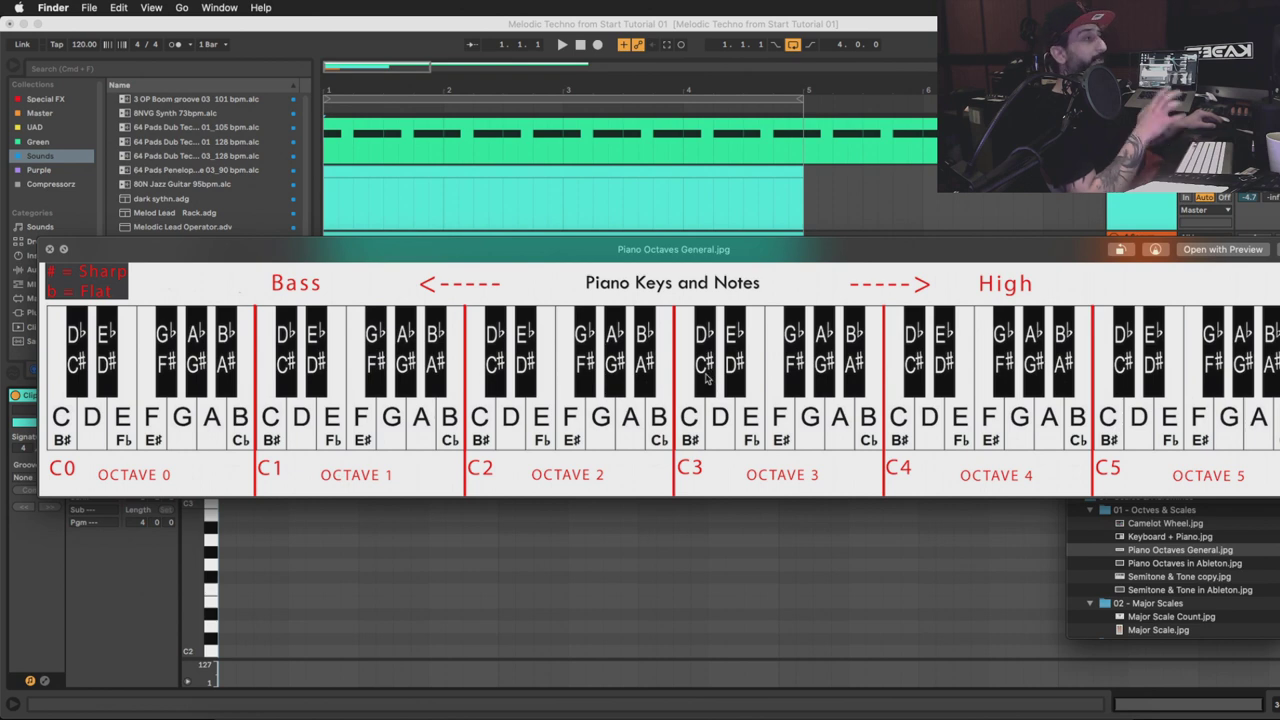
pyautogui.press('space')
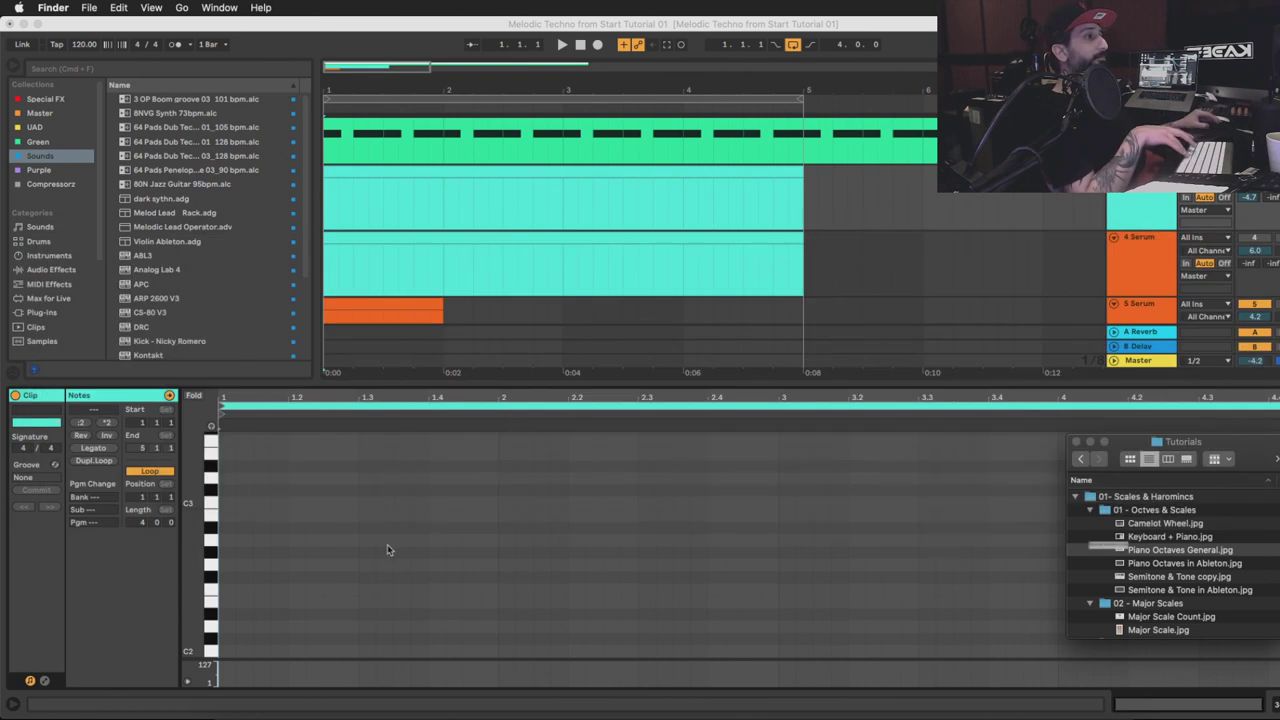
# Return to Ableton Live and add a C3 note at the start of the clip
pyautogui.click(314, 560)
pyautogui.scroll(-2, 235, 602)
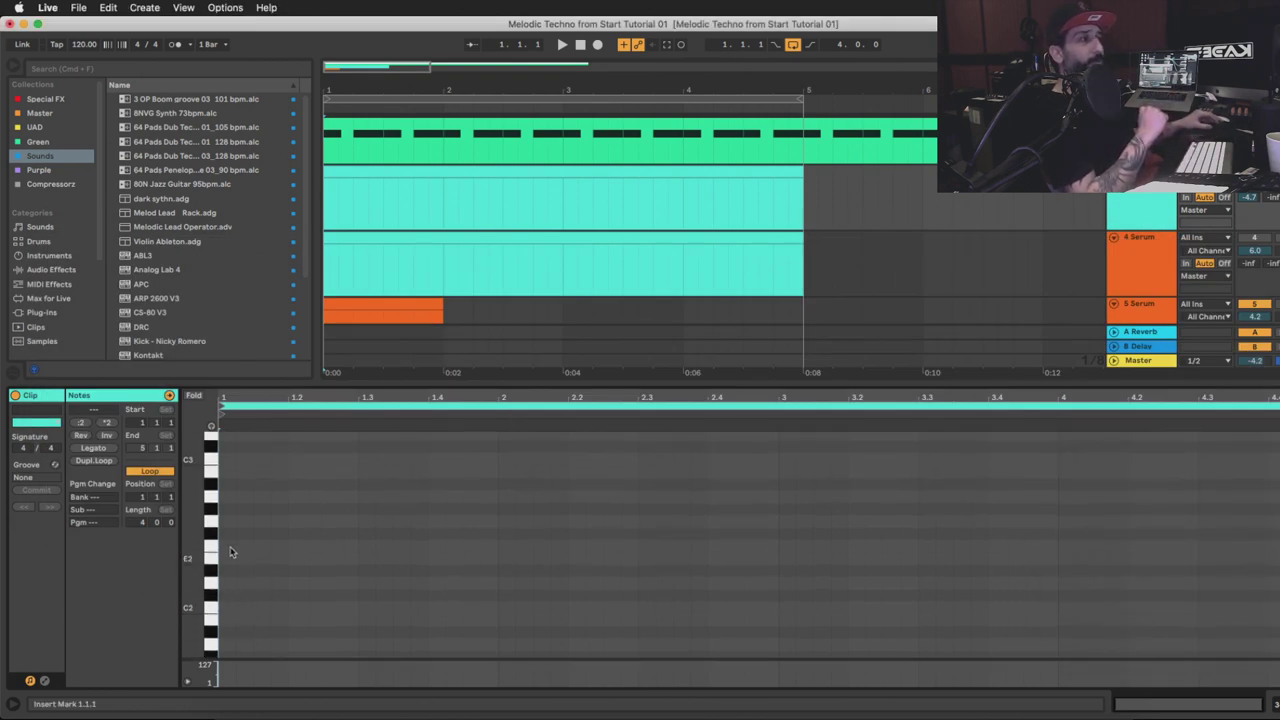
pyautogui.scroll(5, 237, 540)
pyautogui.doubleClick(228, 543)
pyautogui.scroll(2, 243, 556)
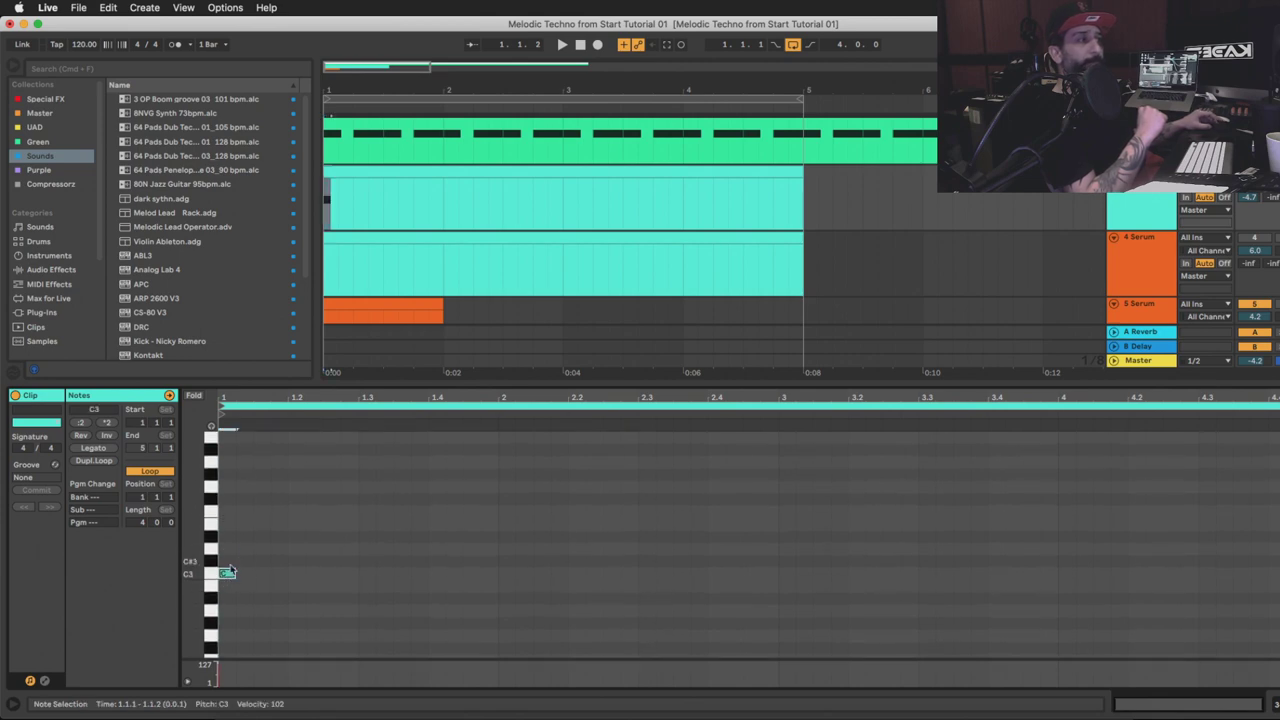
# Stack a copy of the C3 note on D3 for a whole step, lower it to C#3 for a half step, and remove the notes
pyautogui.press('super+d')
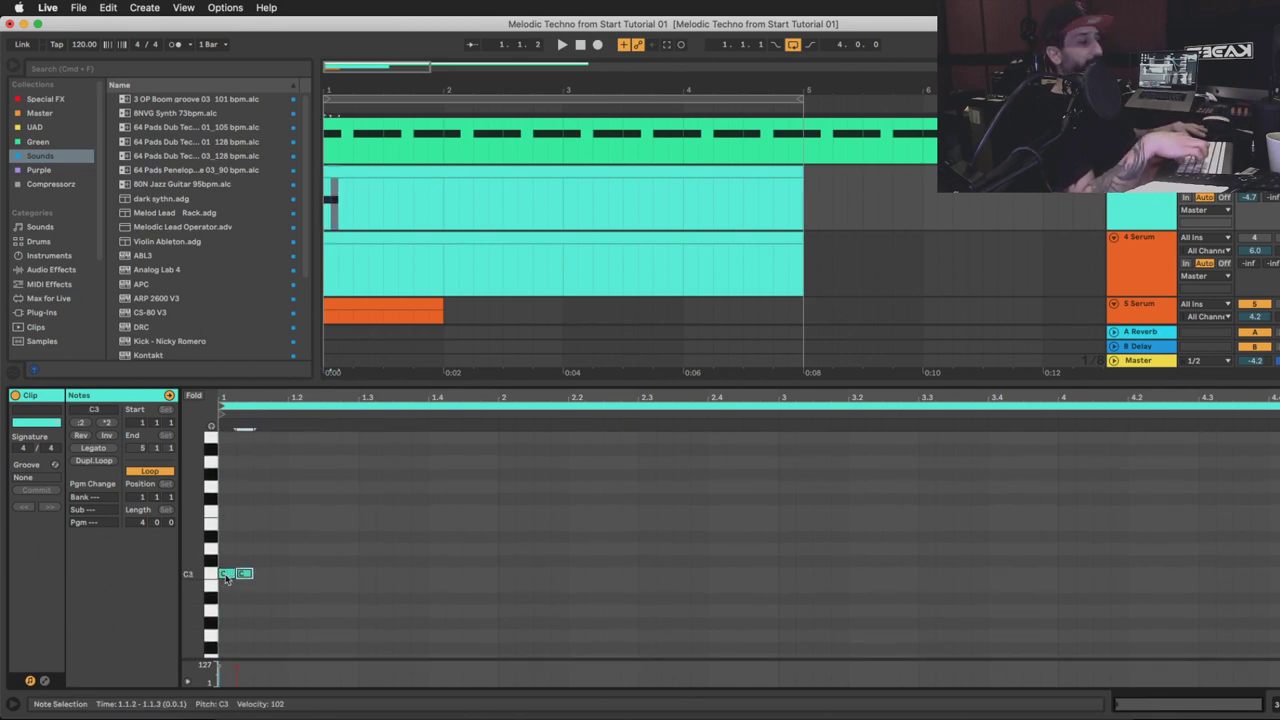
pyautogui.press('Up')
pyautogui.press('Up')
pyautogui.press('Left')
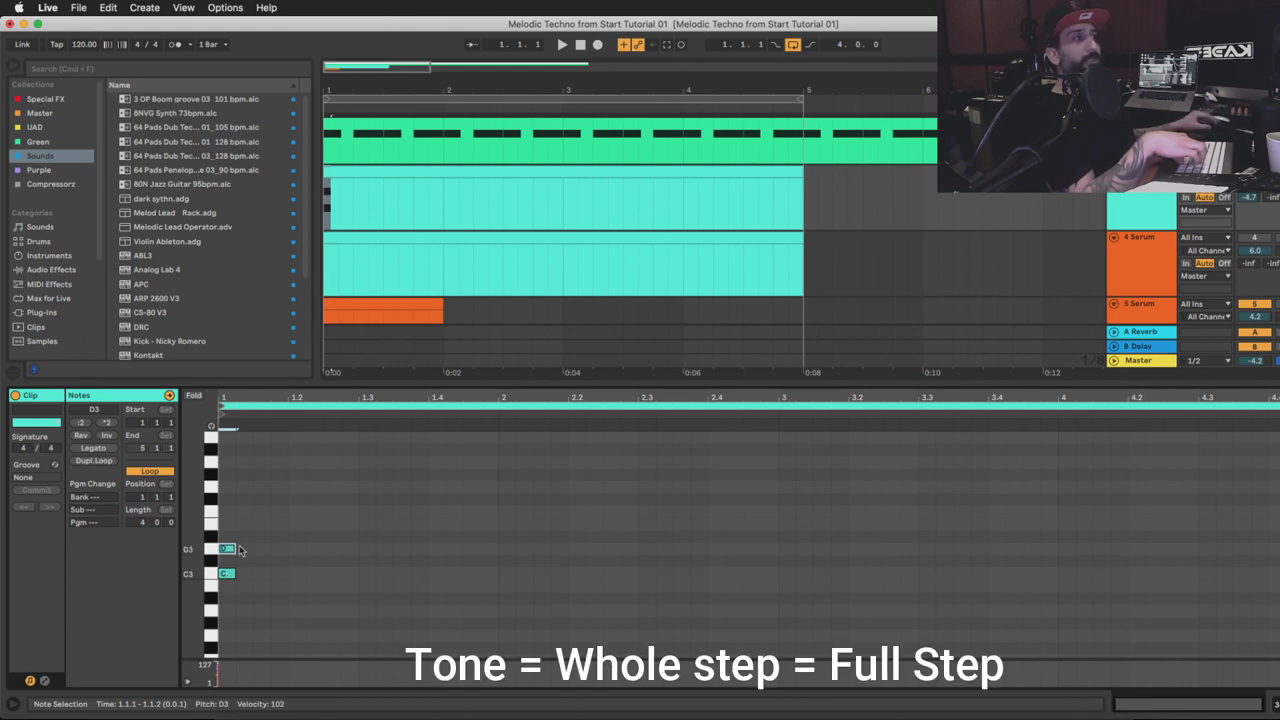
pyautogui.press('Down')
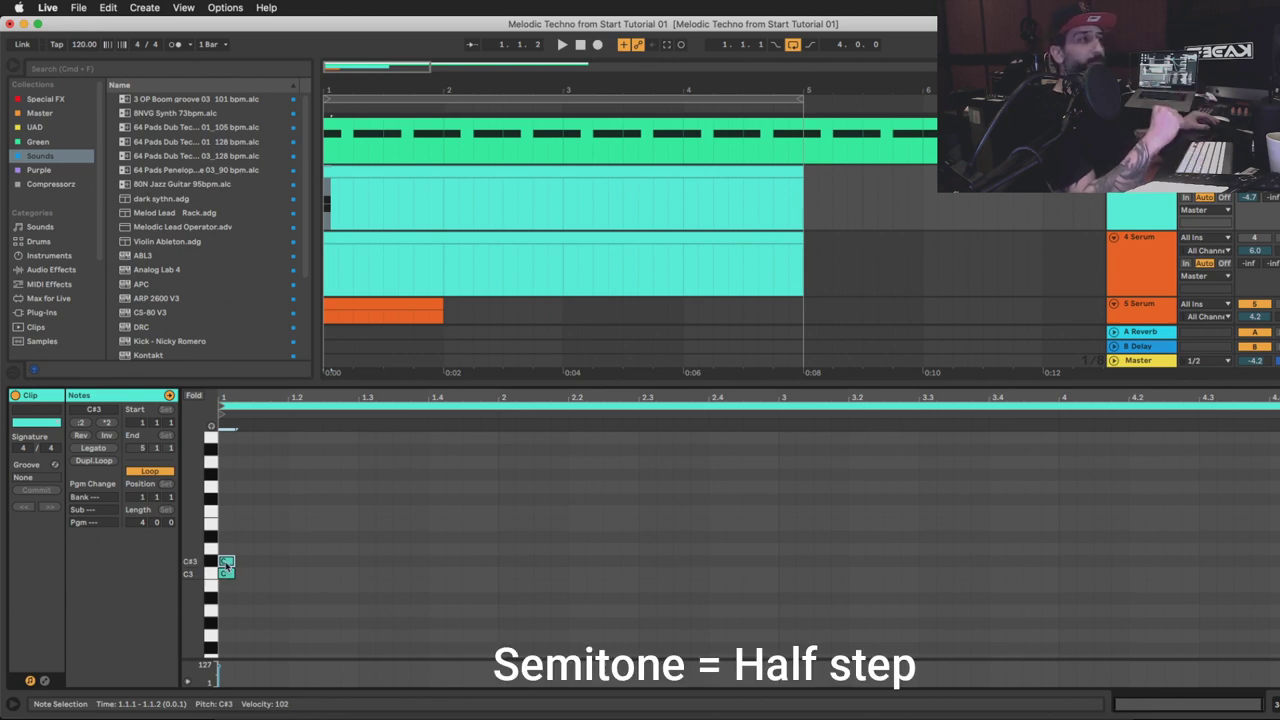
pyautogui.doubleClick(226, 566)
# Add stacked E3 and F3 notes at the clip start to demonstrate a half step, and delete both
pyautogui.scroll(3, 232, 529)
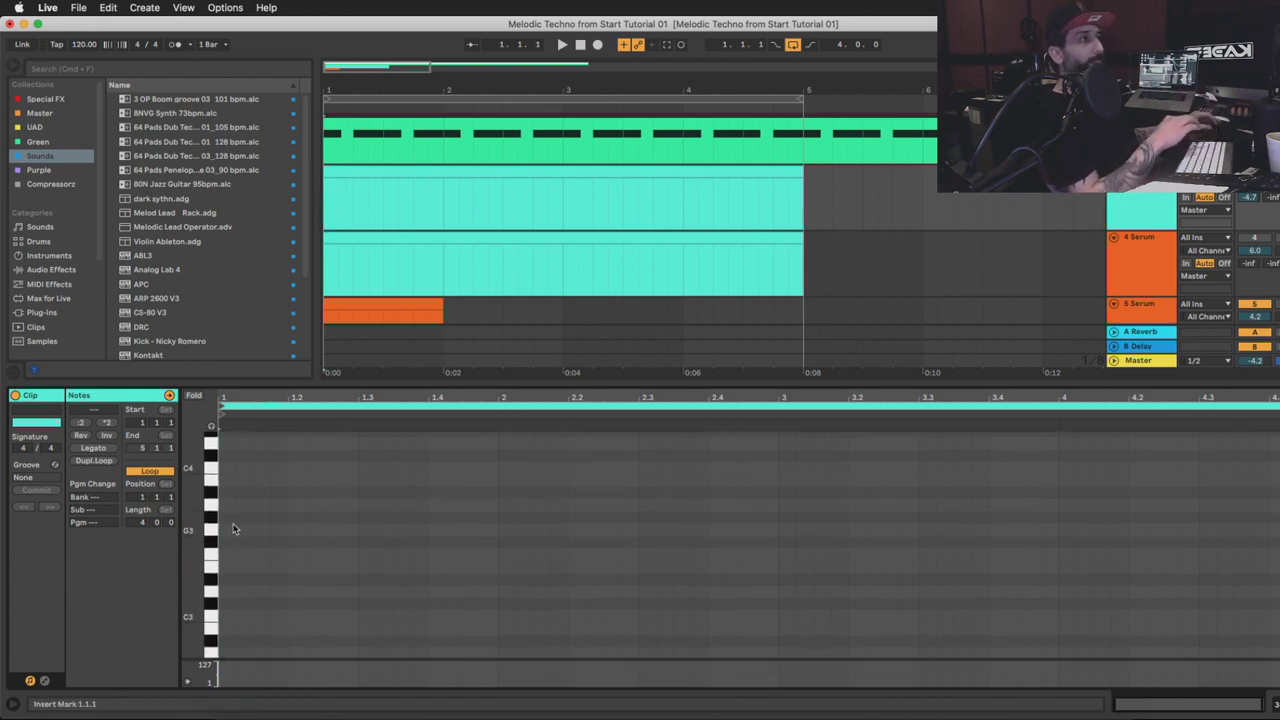
pyautogui.doubleClick(227, 566)
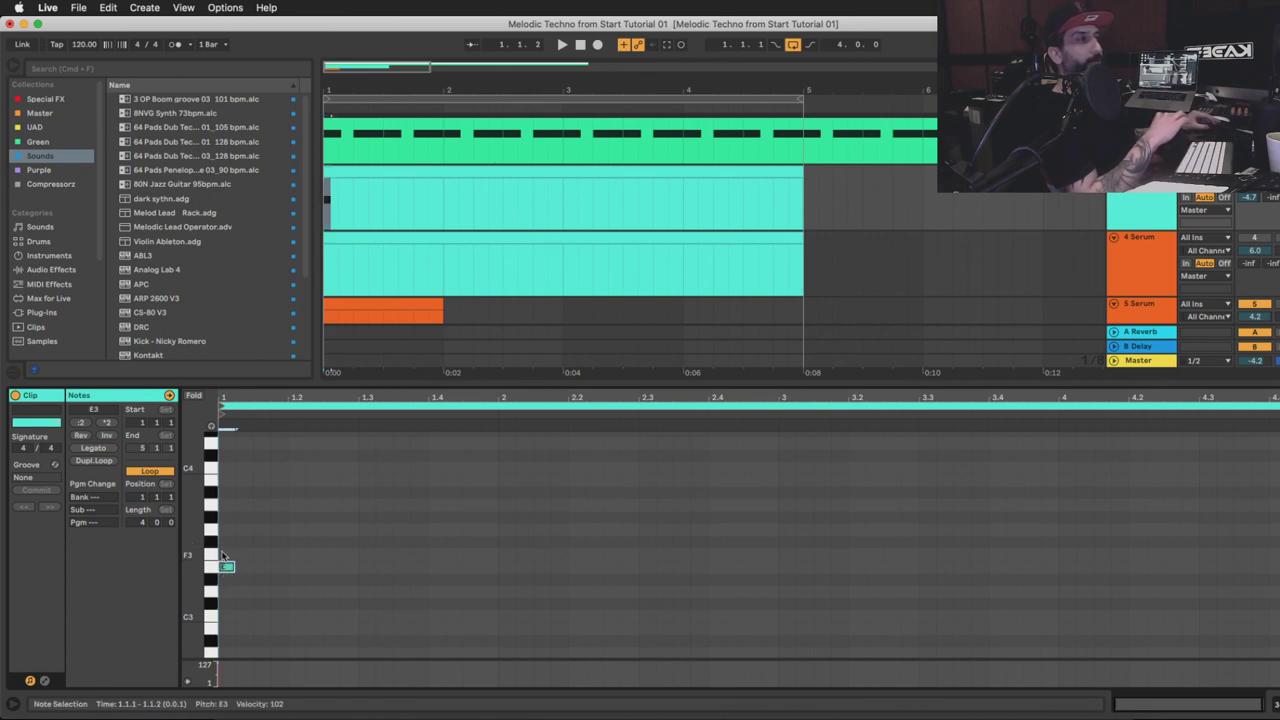
pyautogui.doubleClick(226, 555)
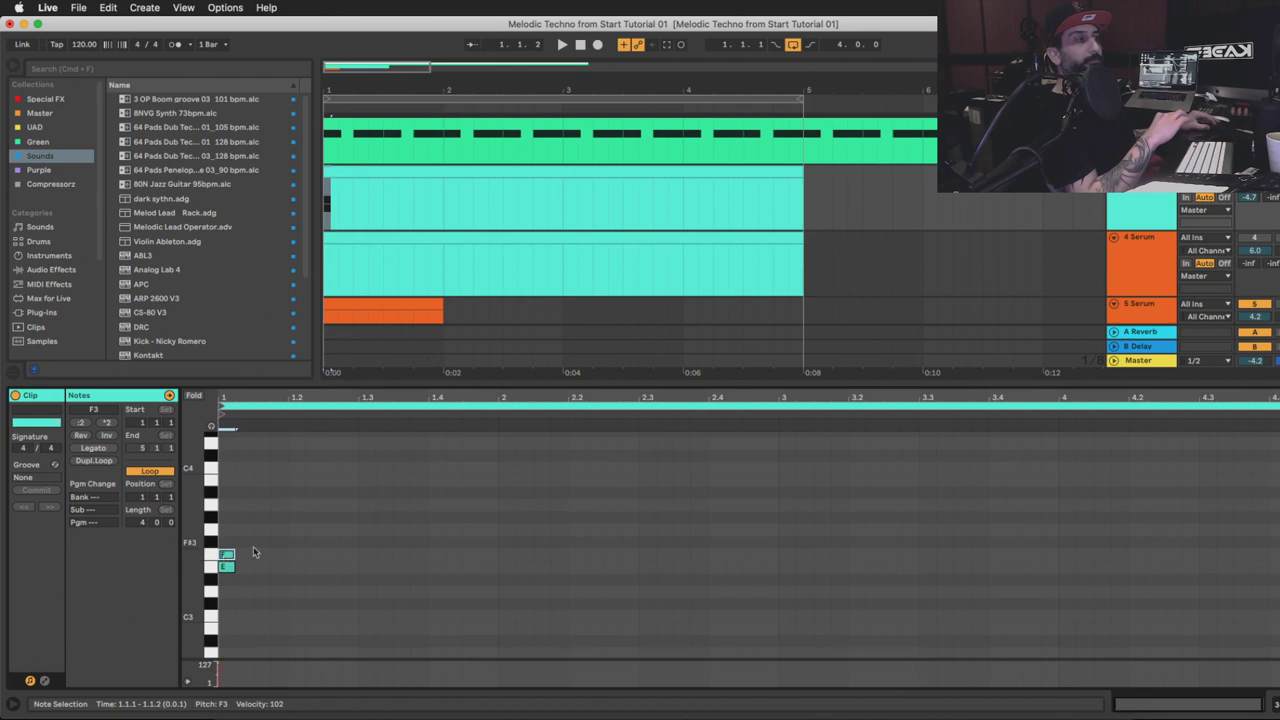
pyautogui.press('Delete')
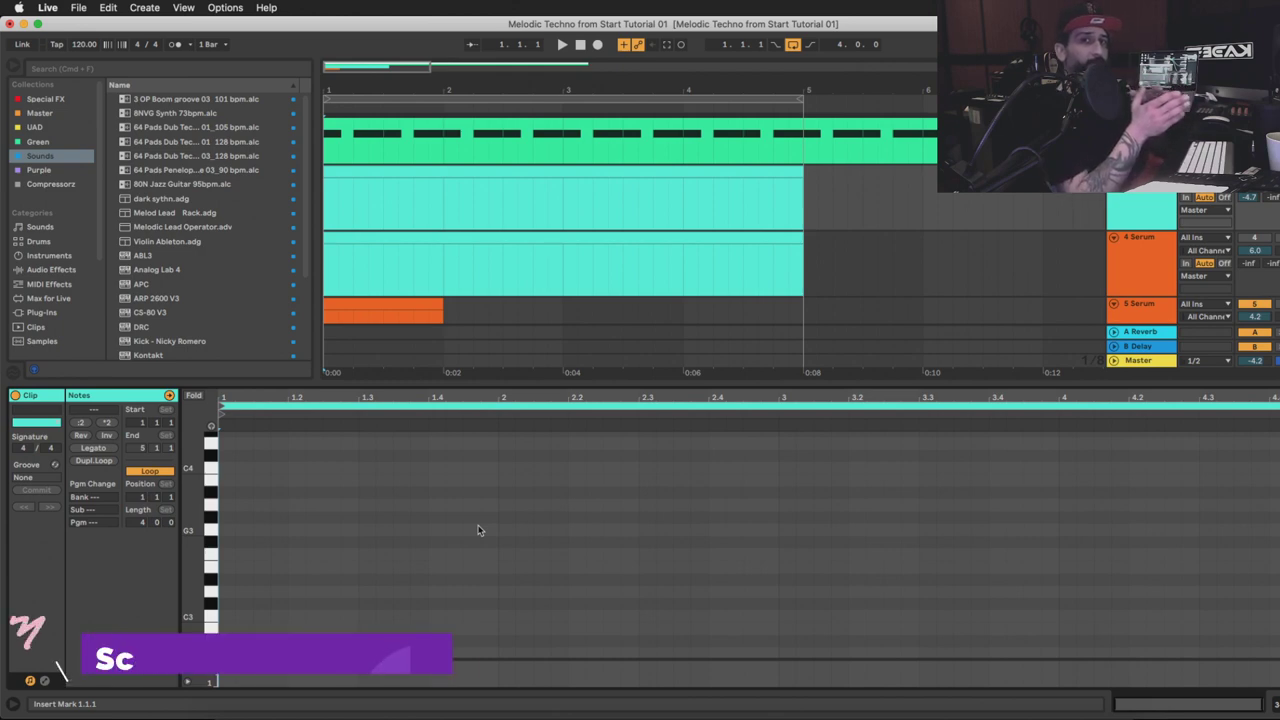
# Add twelve stacked notes at the start of the clip, one on every semitone from C3 to B3
pyautogui.doubleClick(226, 616)
pyautogui.doubleClick(226, 604)
pyautogui.doubleClick(228, 591)
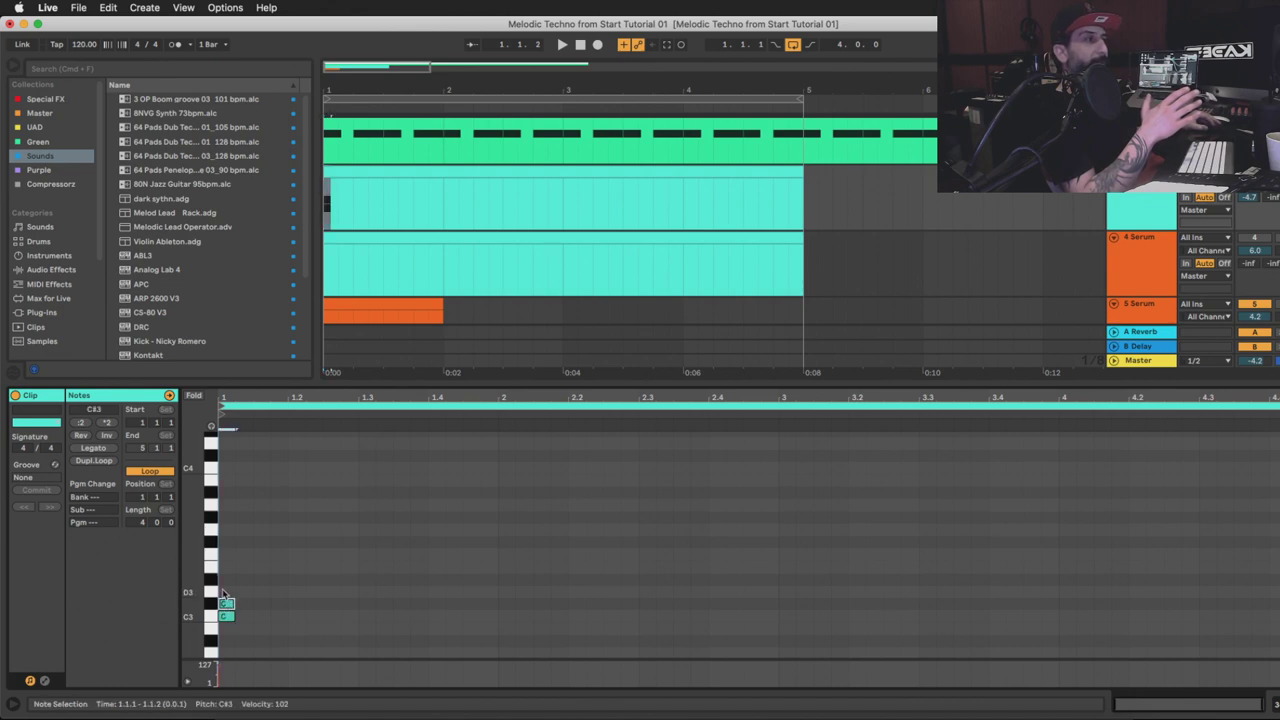
pyautogui.doubleClick(226, 579)
pyautogui.doubleClick(226, 567)
pyautogui.doubleClick(225, 554)
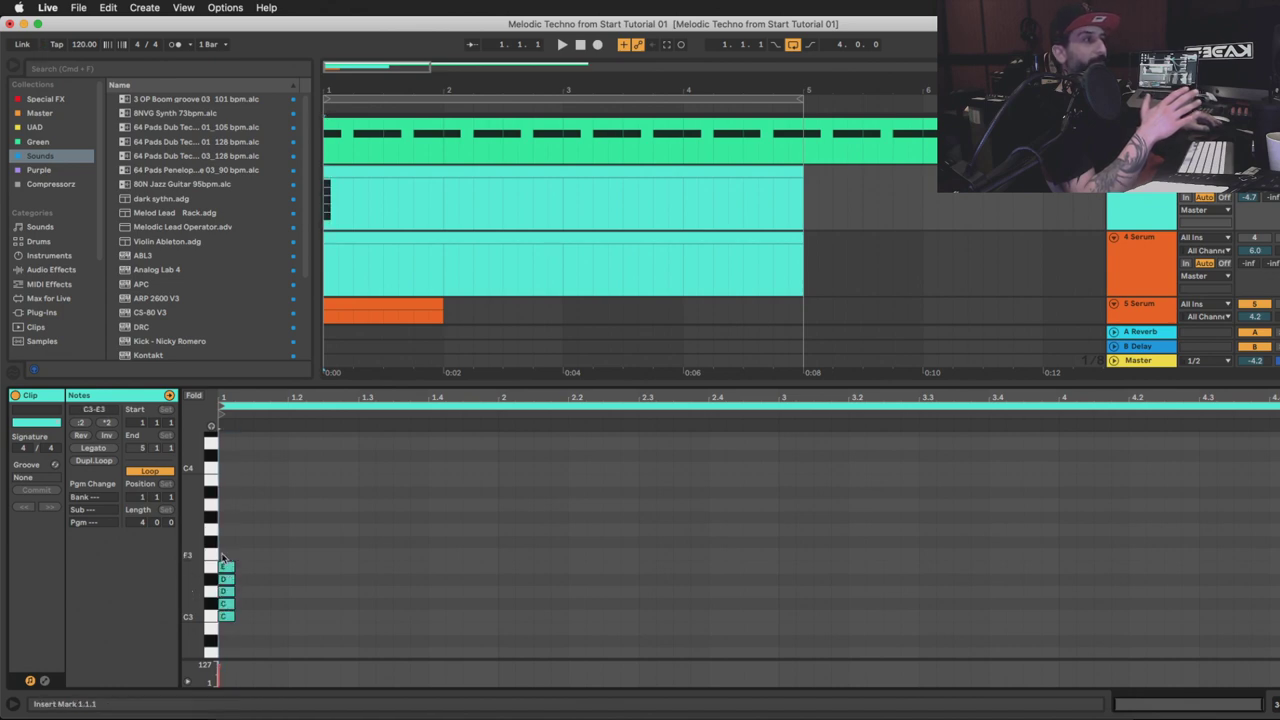
pyautogui.doubleClick(226, 542)
pyautogui.doubleClick(226, 529)
pyautogui.doubleClick(226, 517)
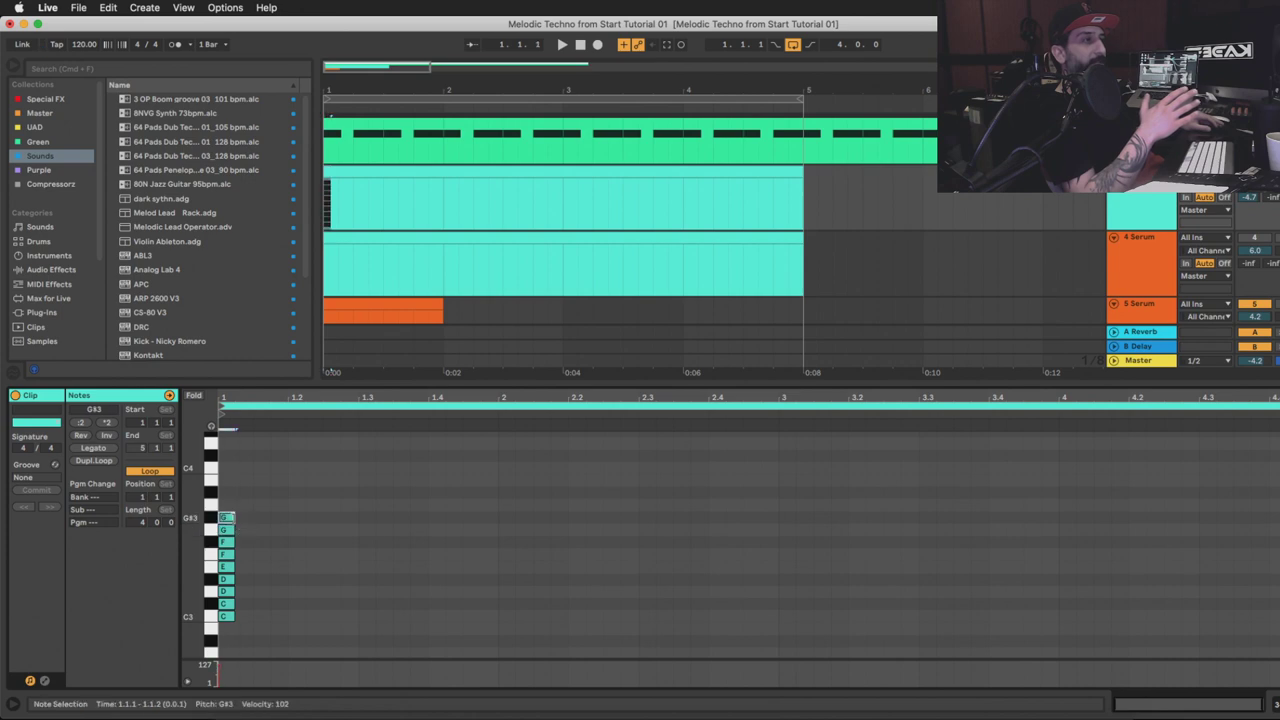
pyautogui.click(225, 505)
pyautogui.doubleClick(226, 505)
pyautogui.doubleClick(226, 492)
pyautogui.doubleClick(225, 480)
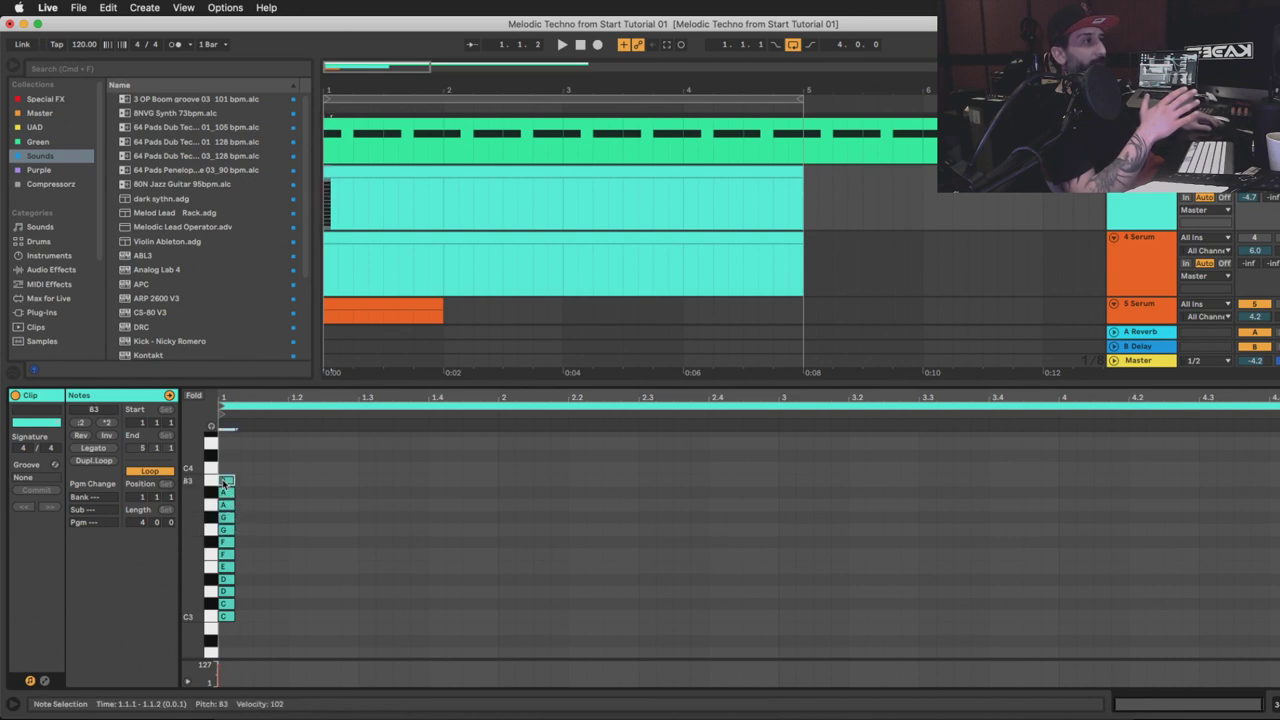
# Select the whole stack of notes from C3 to B3
pyautogui.moveTo(253, 440); pyautogui.dragTo(218, 655)
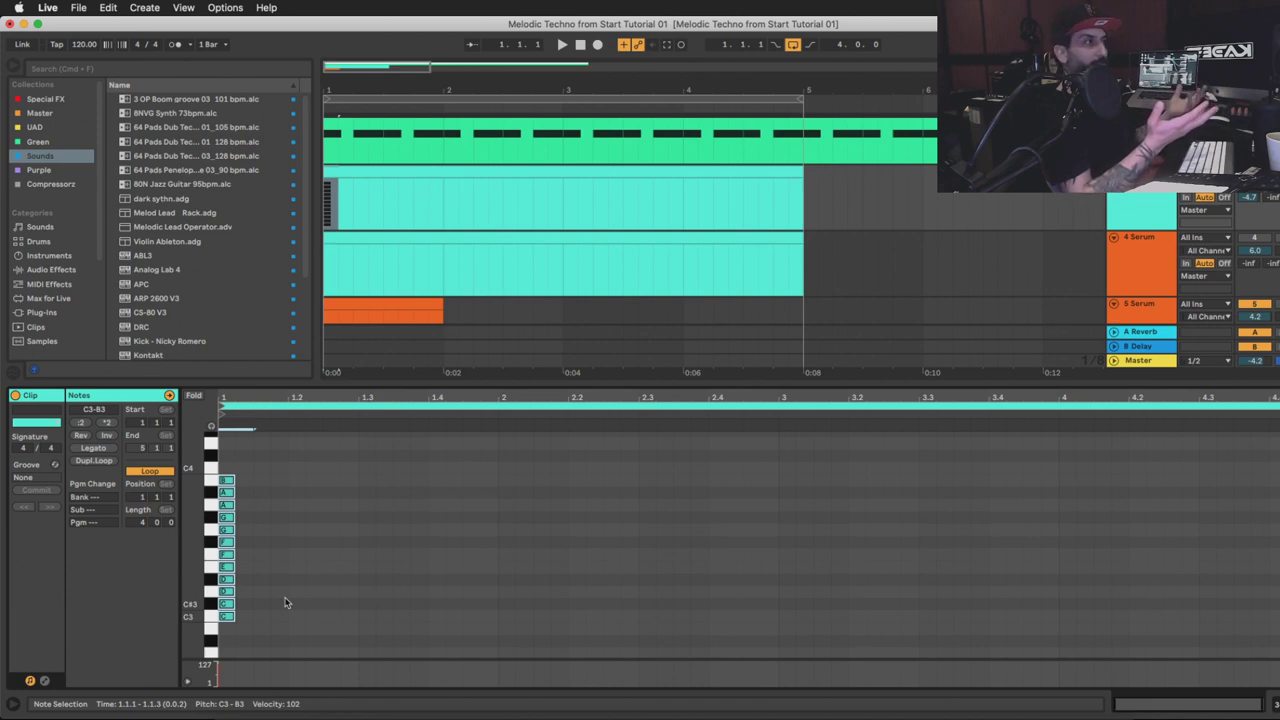
pyautogui.moveTo(255, 616); pyautogui.dragTo(260, 509)
pyautogui.moveTo(272, 615); pyautogui.dragTo(212, 446)
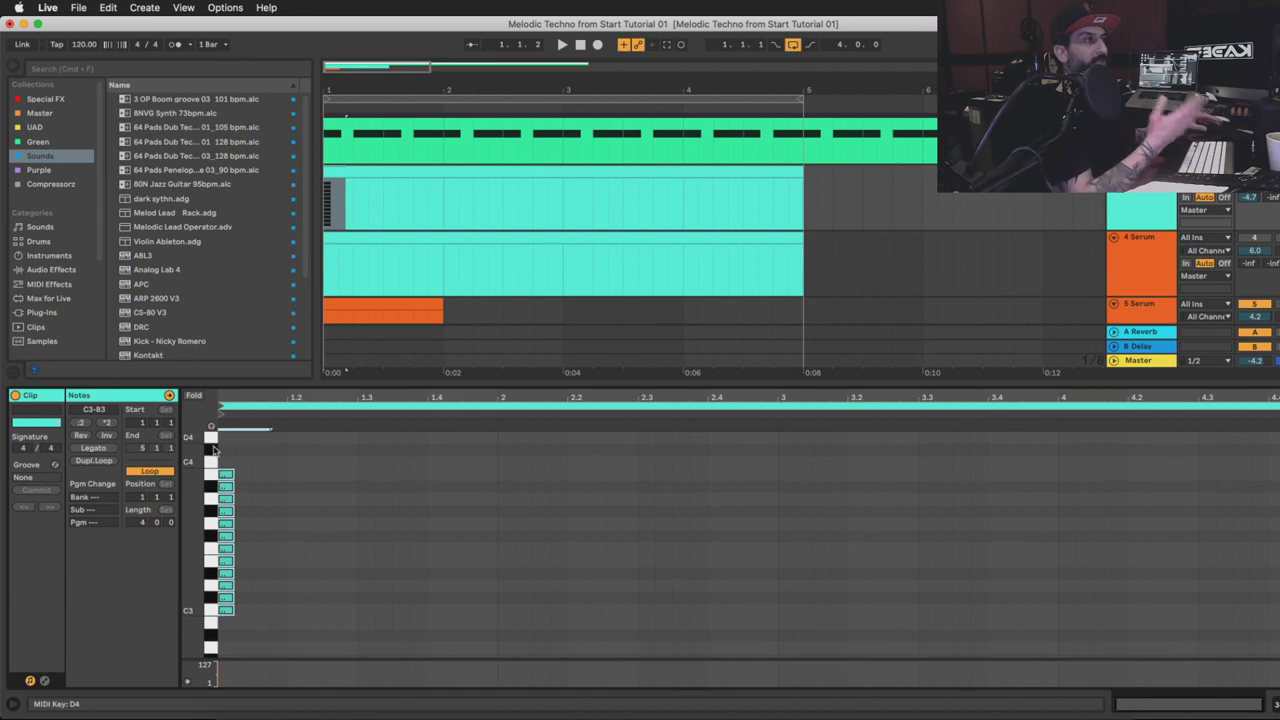
# Point out the C3 and C#3 notes in the stack one at a time, and clear the selection
pyautogui.scroll(2, 314, 534)
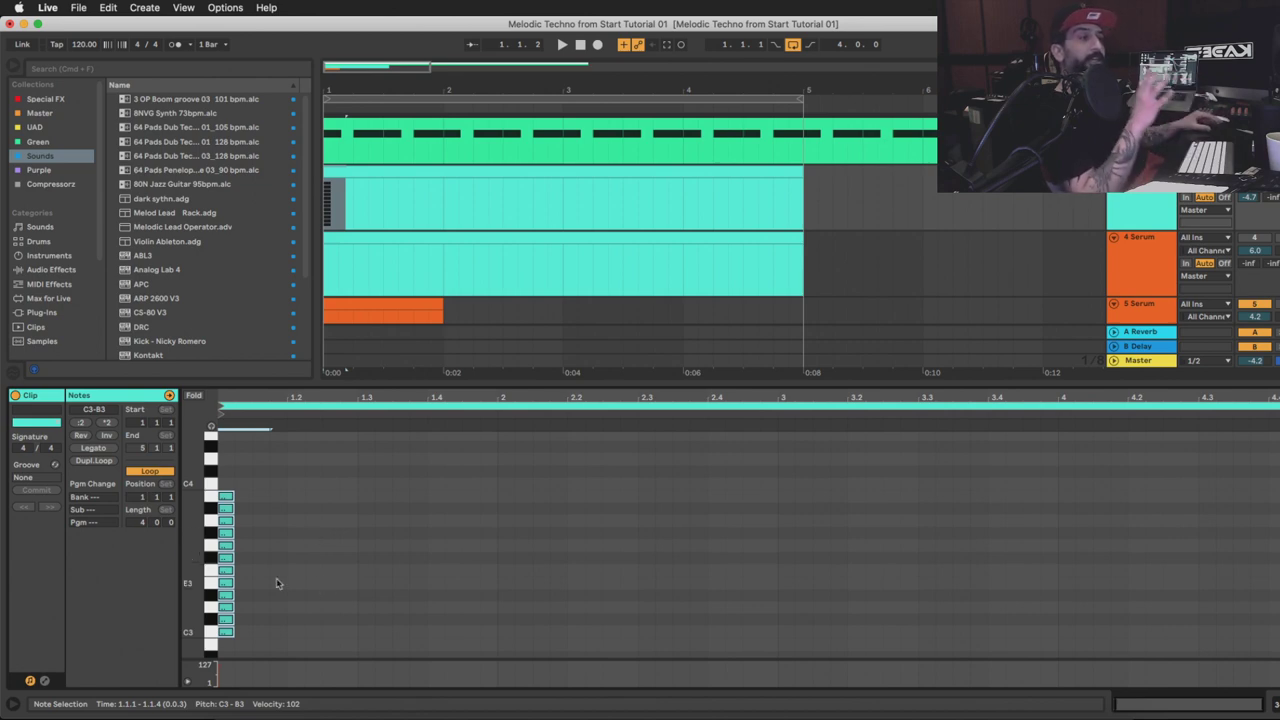
pyautogui.click(256, 635)
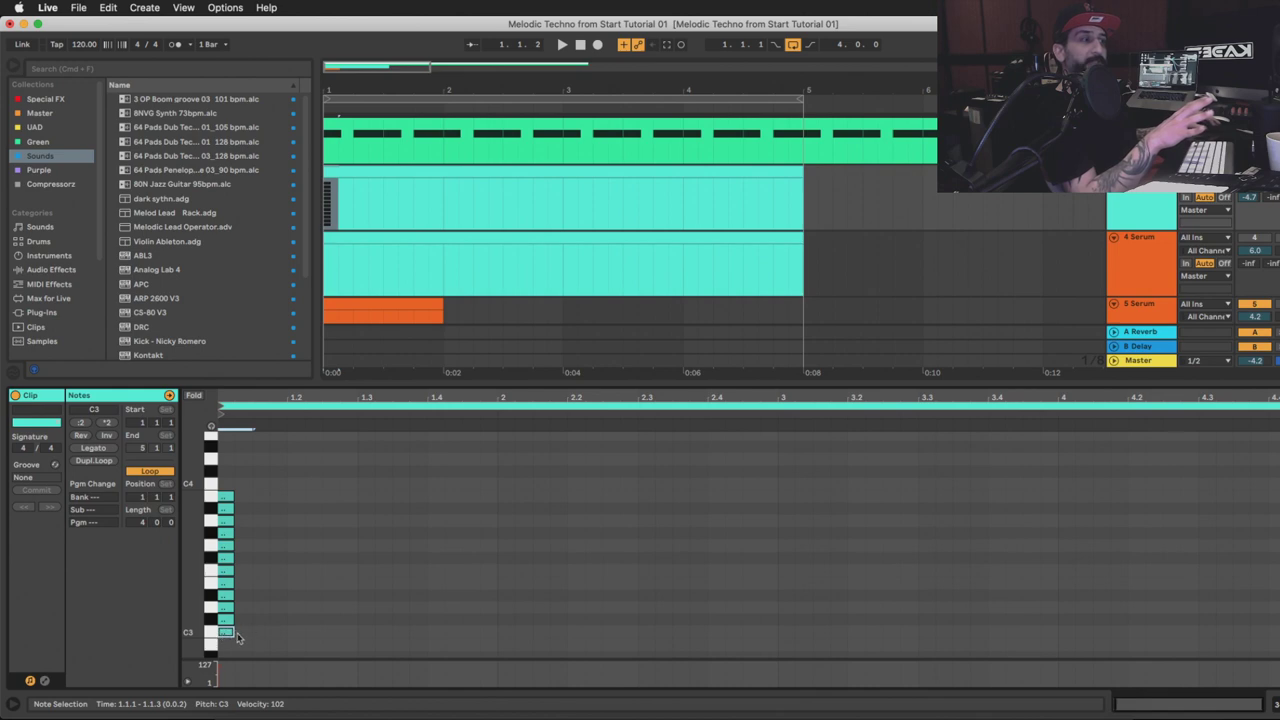
pyautogui.click(236, 620)
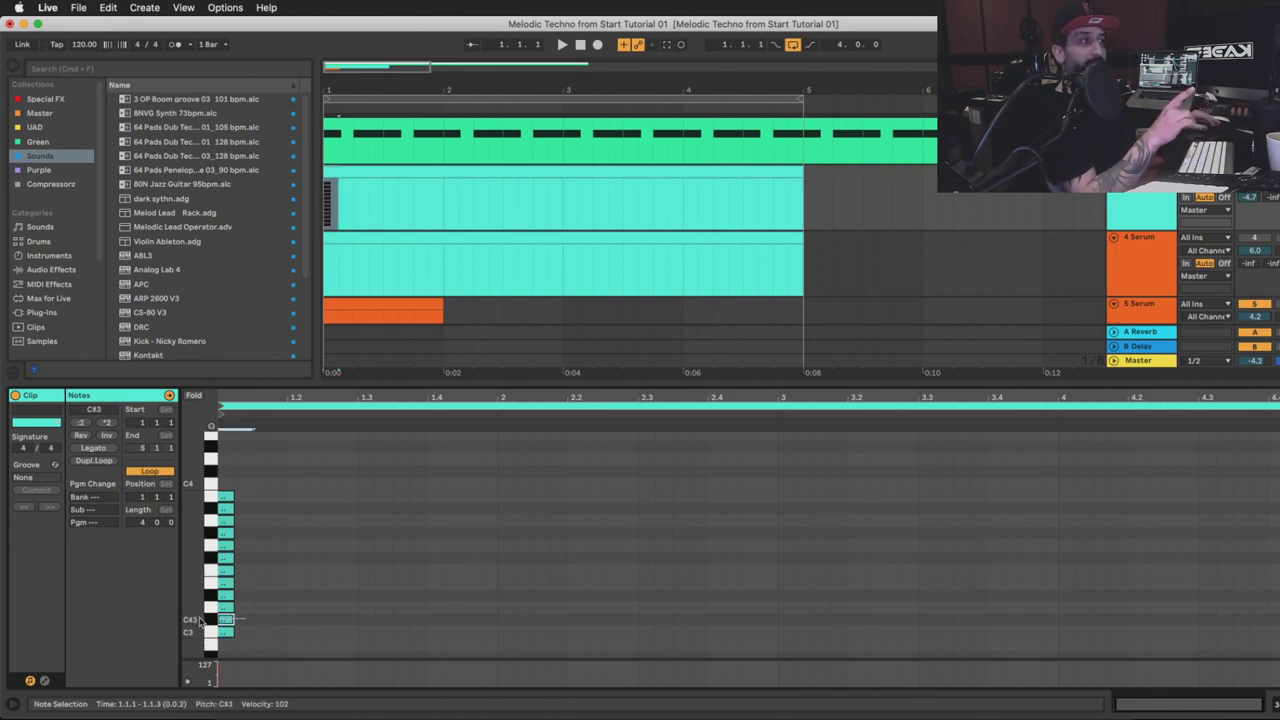
pyautogui.click(313, 587)
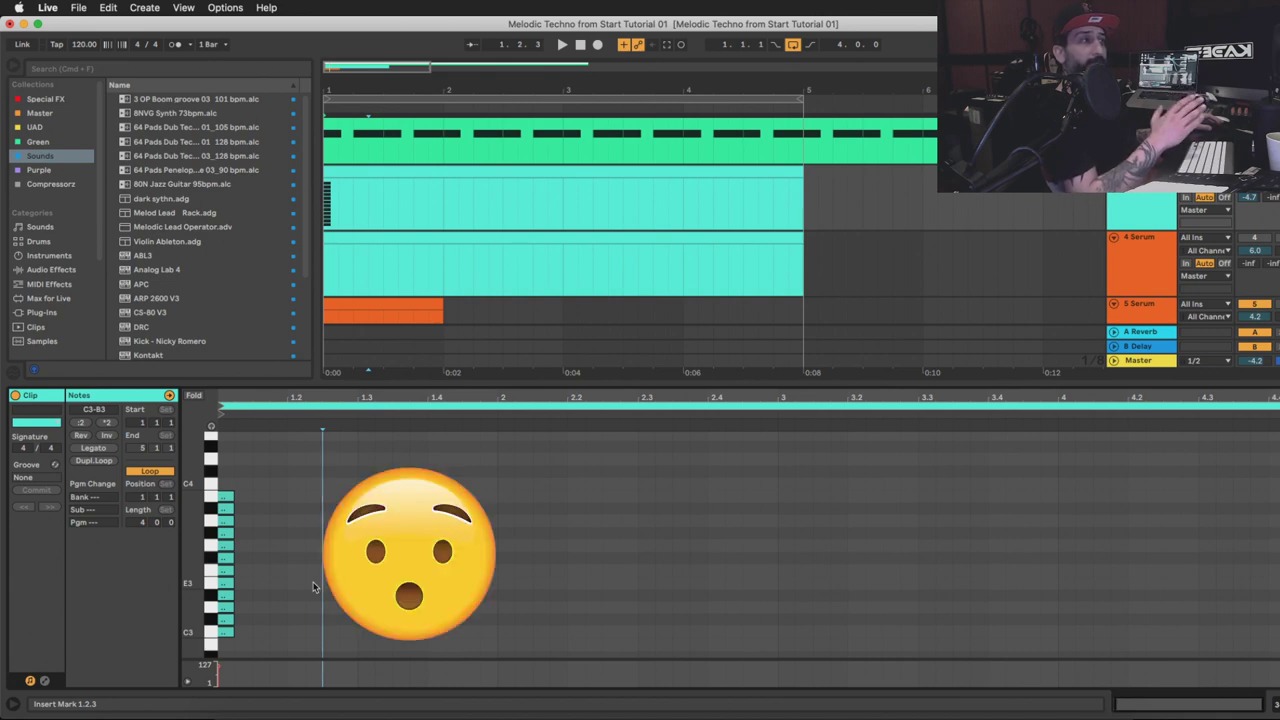
# Switch to Finder, preview the Major Scale.jpg and Minor Scale.jpg charts, and return to Live
pyautogui.click(231, 712)
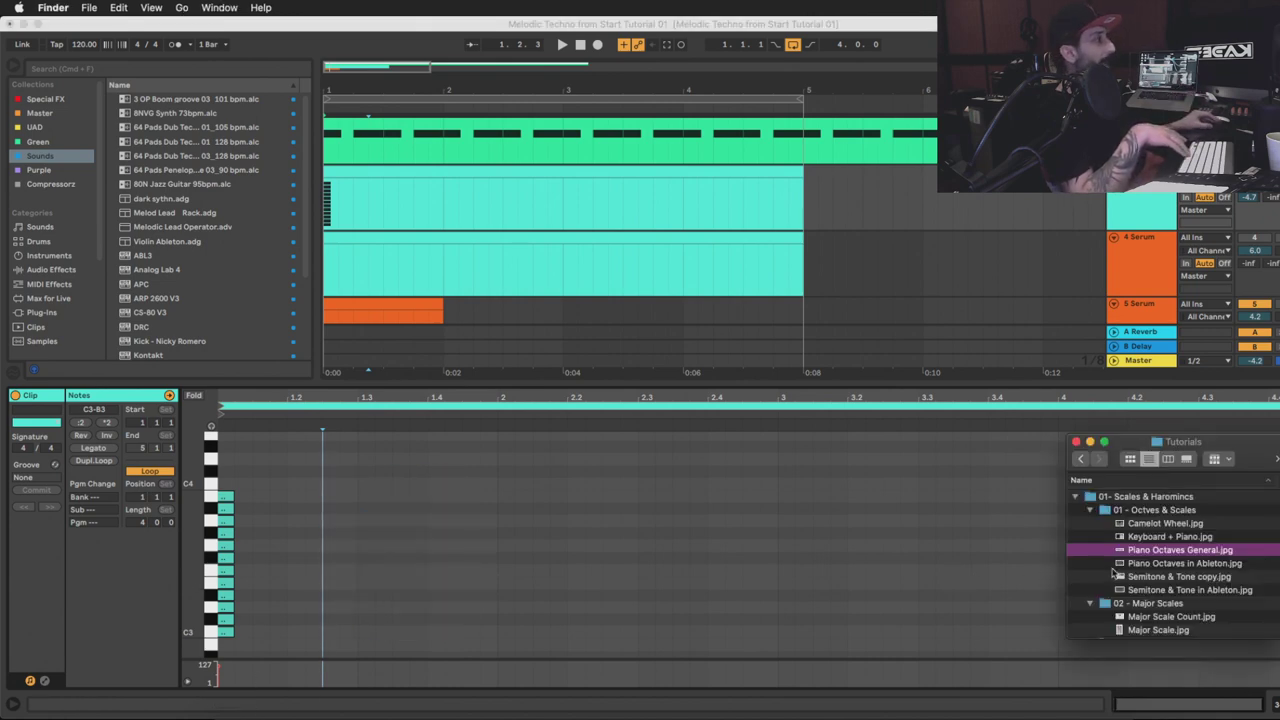
pyautogui.scroll(-3, 1140, 578)
pyautogui.click(1140, 580)
pyautogui.press('space')
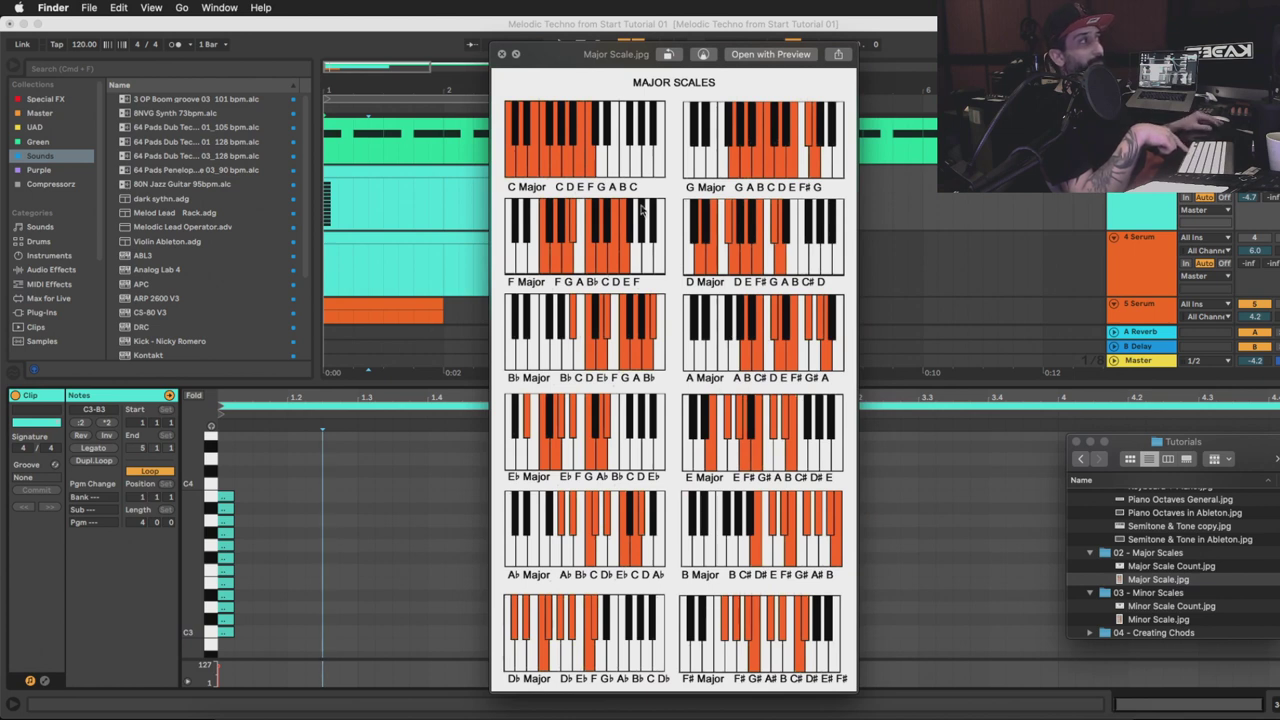
pyautogui.click(1163, 619)
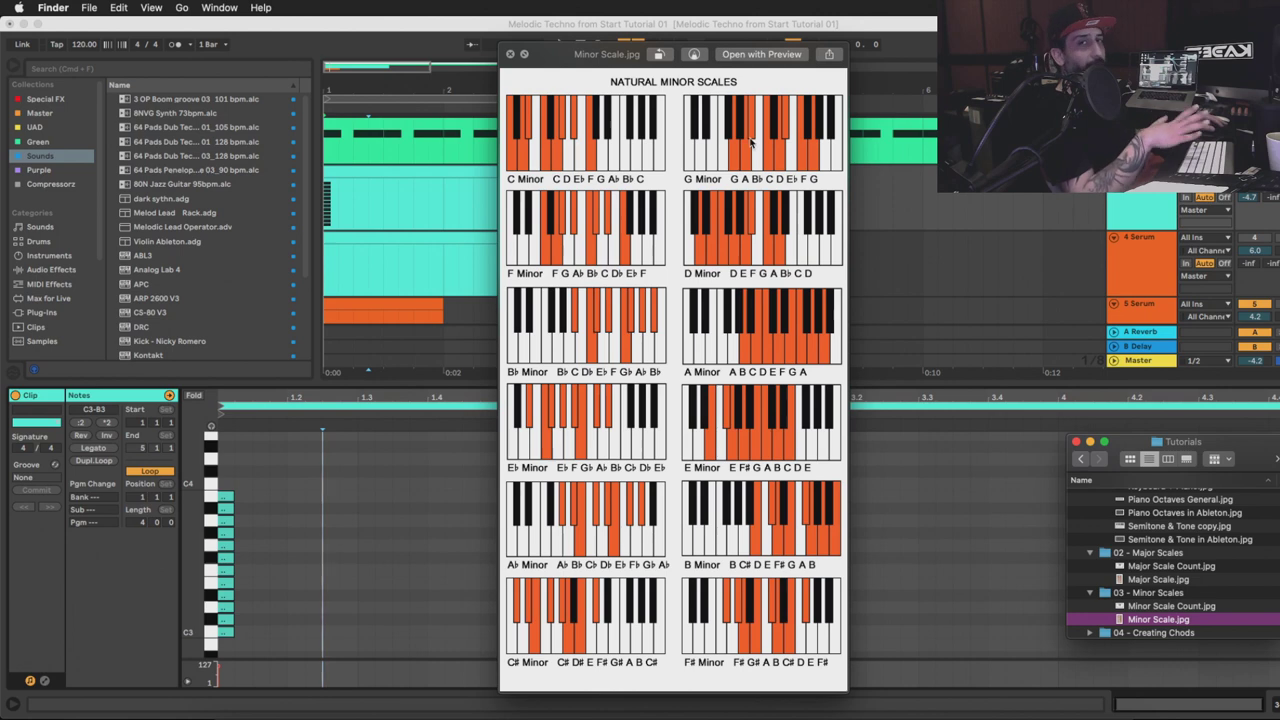
pyautogui.click(357, 517)
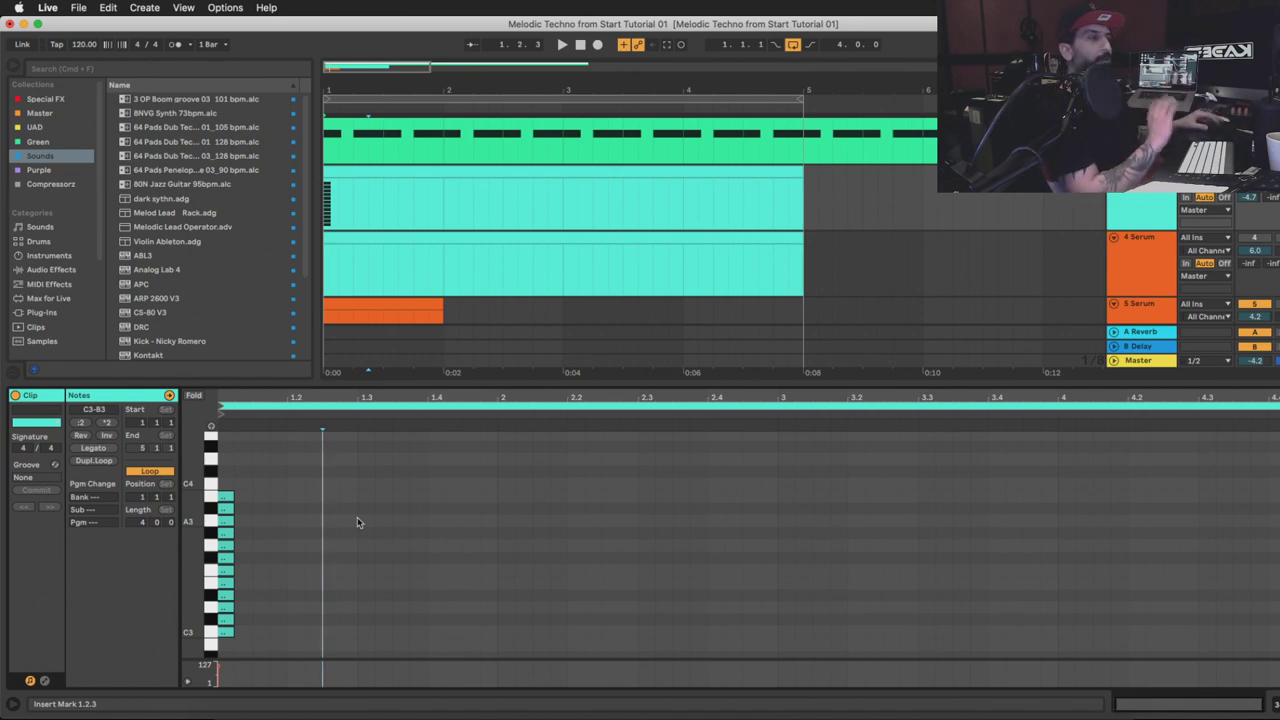
# Delete all the stacked notes from C3 to B3 in the clip
pyautogui.click(281, 516)
pyautogui.press('super+a')
pyautogui.press('BackSpace')
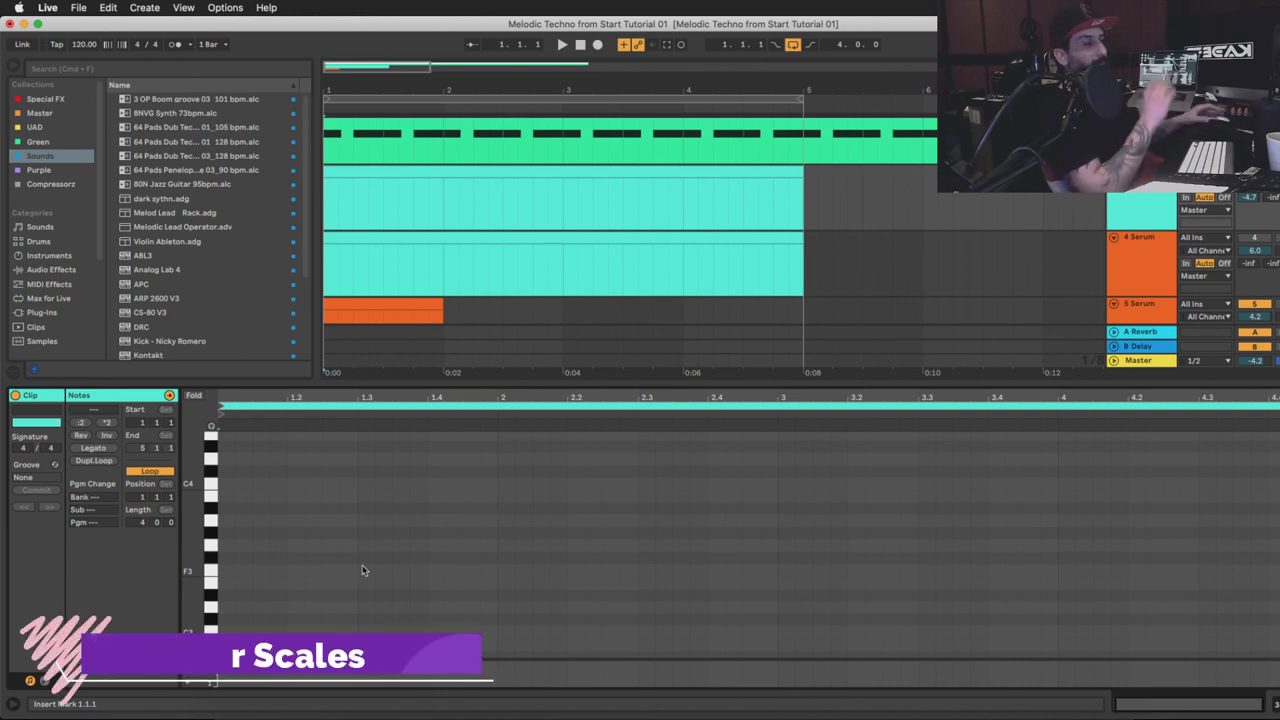
# Switch to Finder, preview the Major Scale Count.jpg chart, close it and return to Live
pyautogui.press('super+Tab')
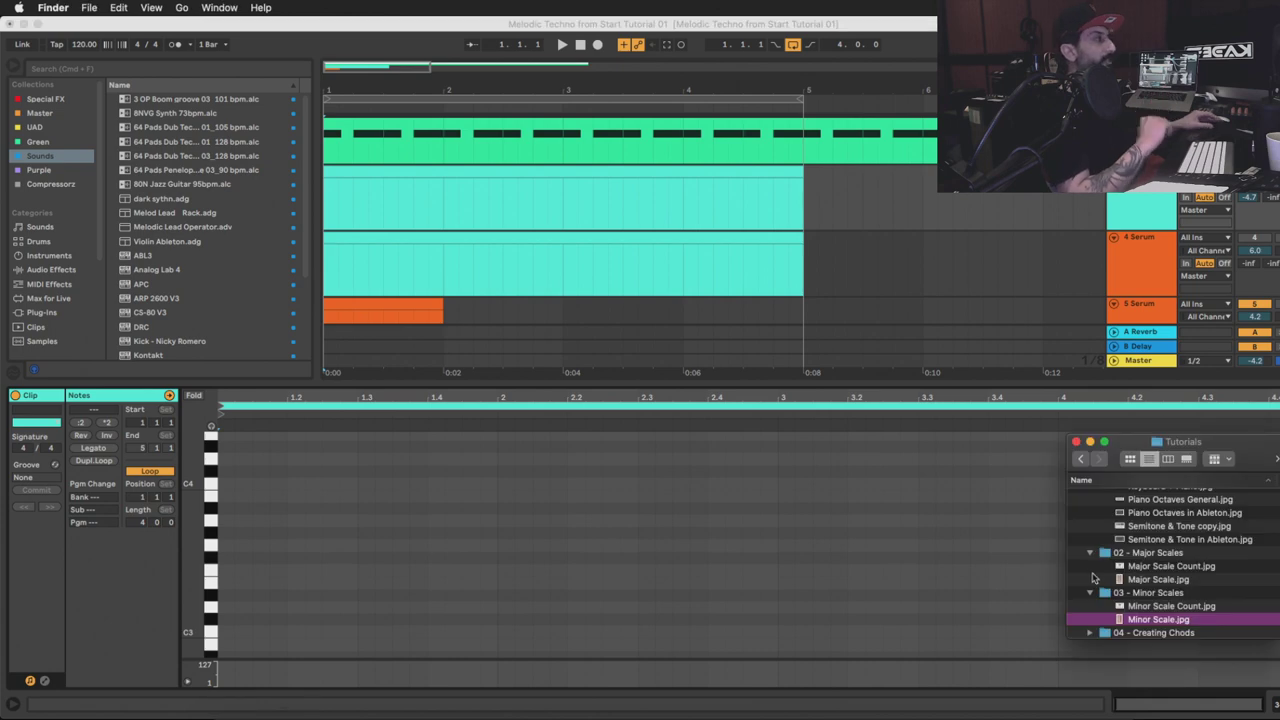
pyautogui.click(1143, 567)
pyautogui.press('space')
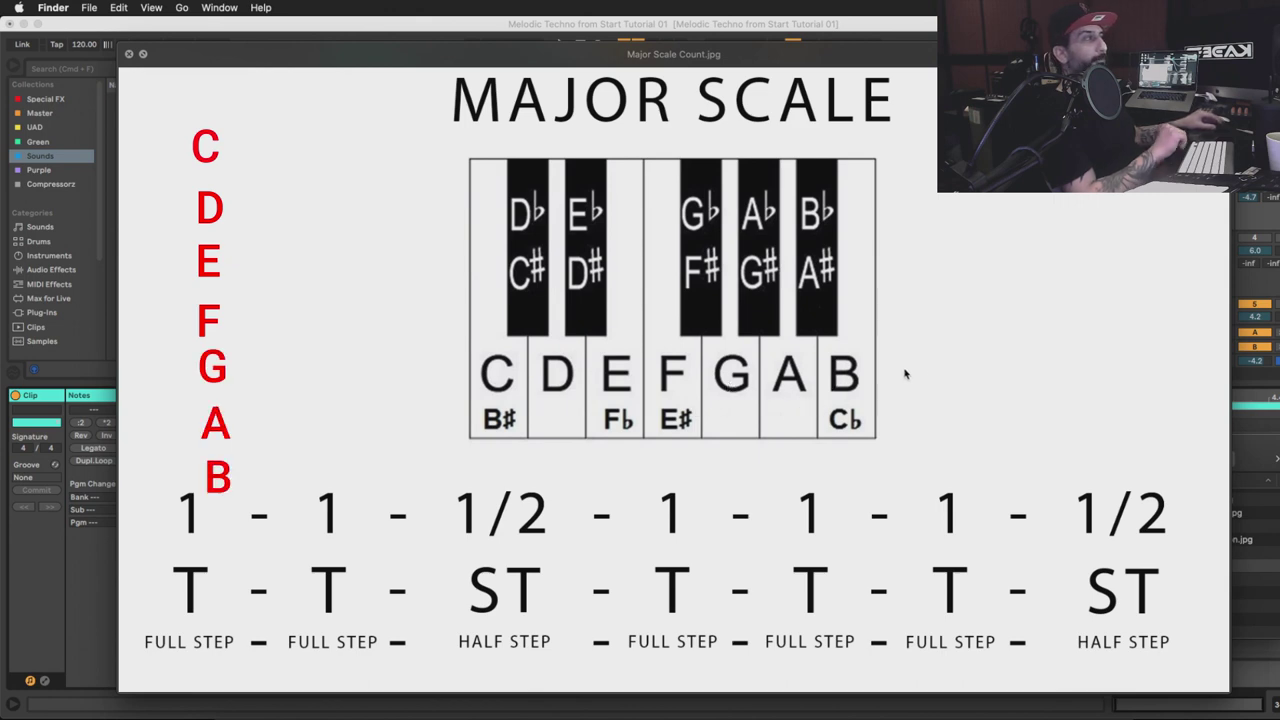
pyautogui.press('space')
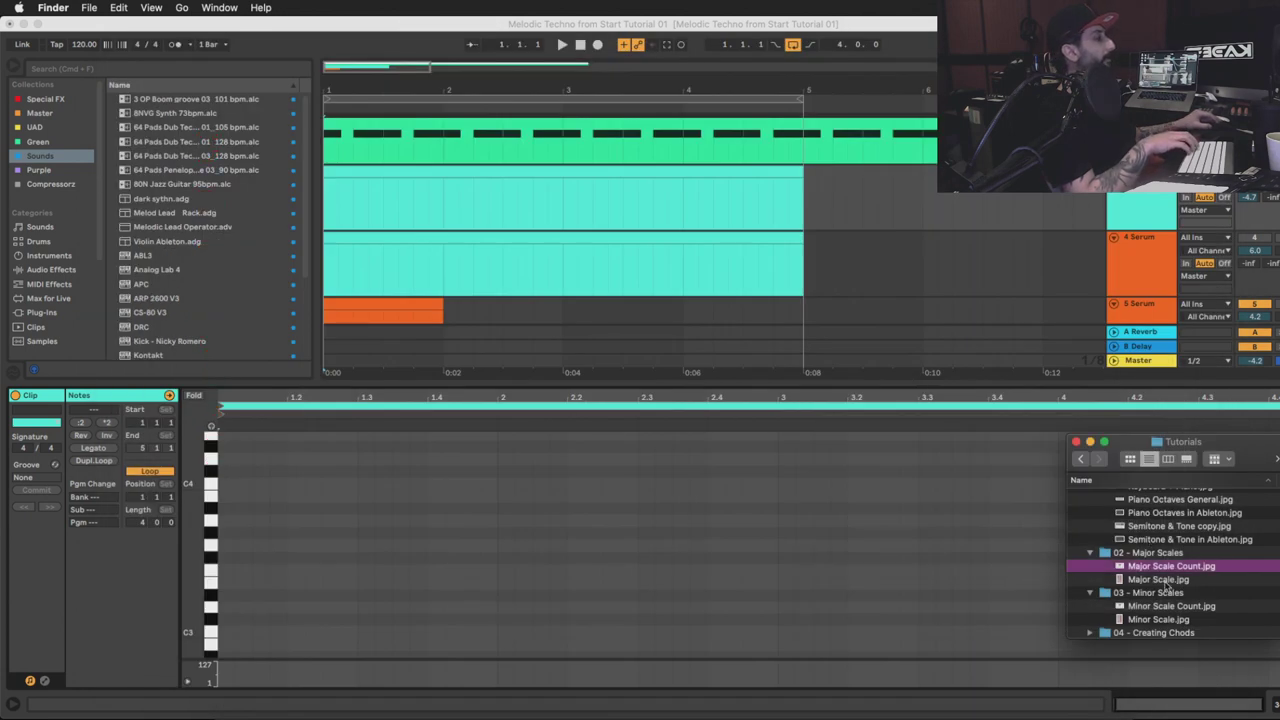
pyautogui.click(371, 542)
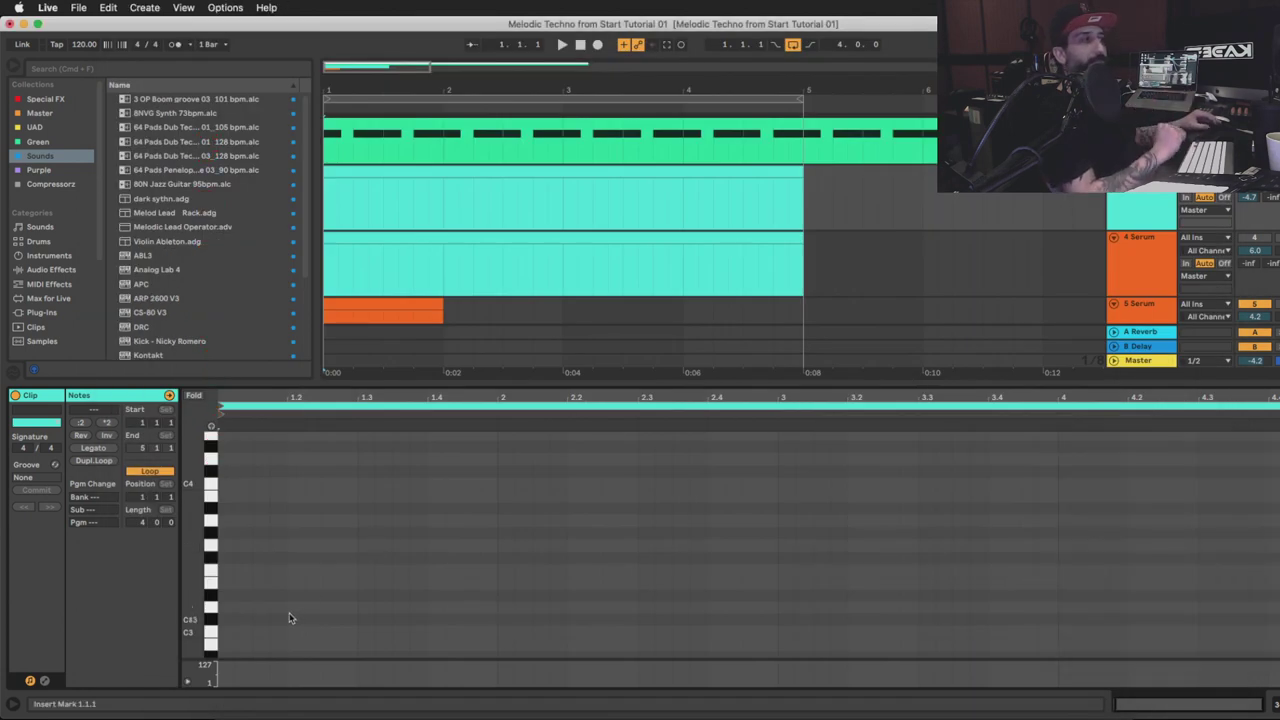
# Build a C major scale stacked at the clip start with notes C3, D3, E3, F3, G3, A3, B3 and C4
pyautogui.doubleClick(227, 634)
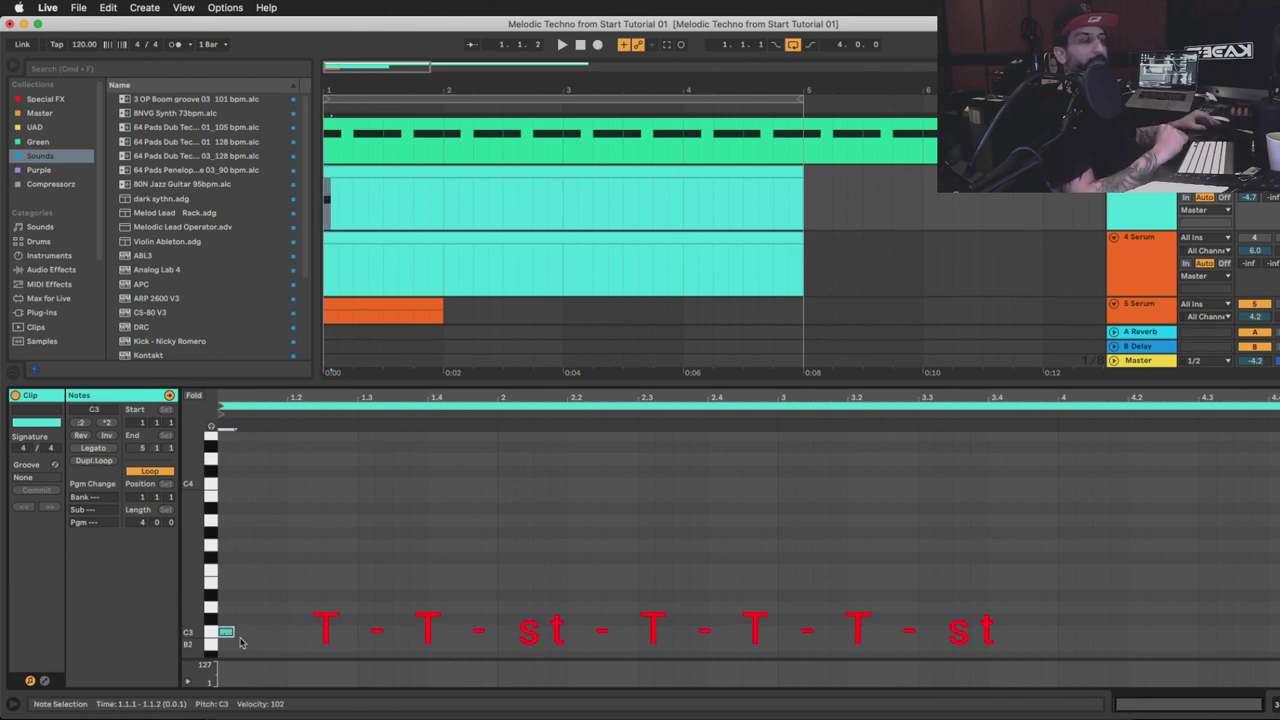
pyautogui.scroll(-1, 228, 620)
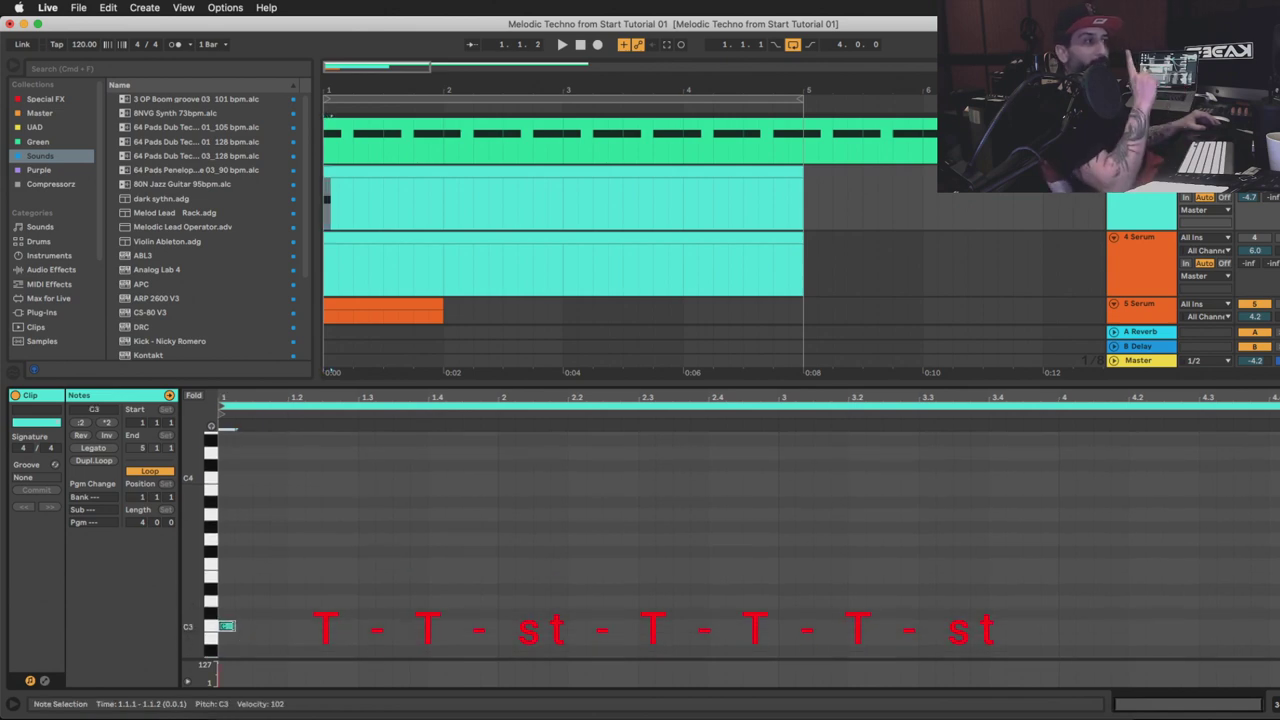
pyautogui.doubleClick(228, 604)
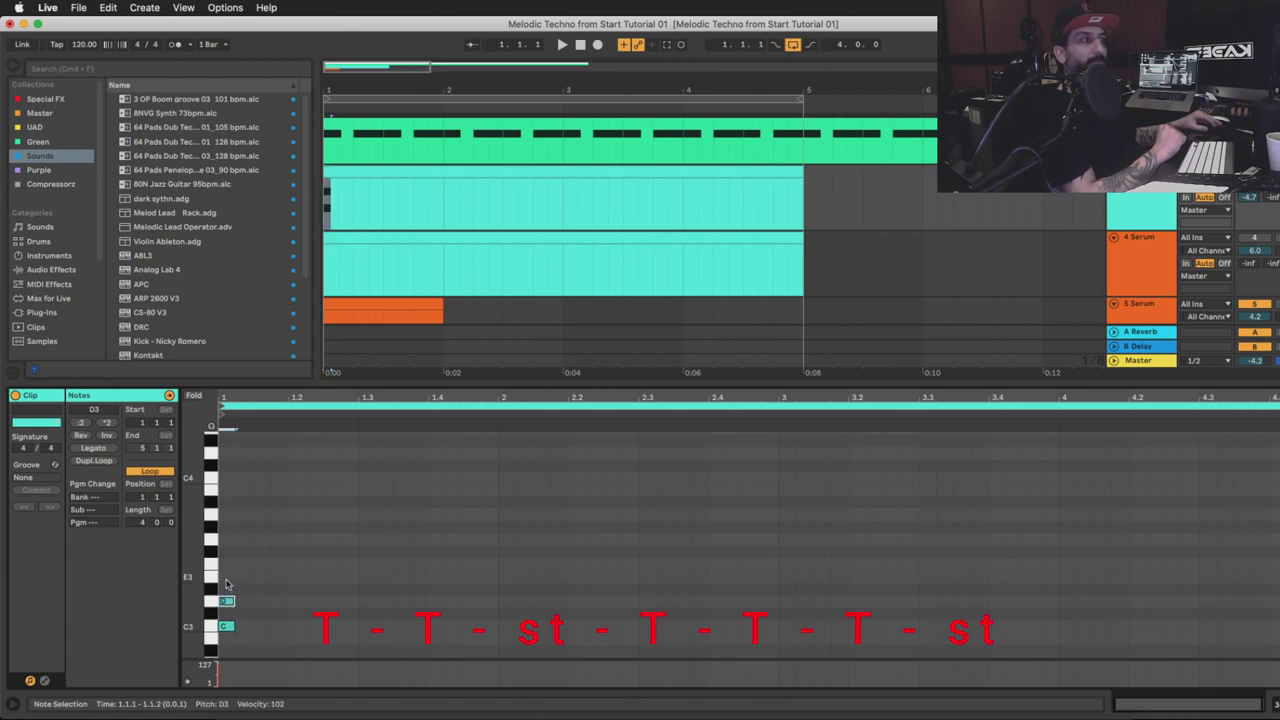
pyautogui.doubleClick(227, 577)
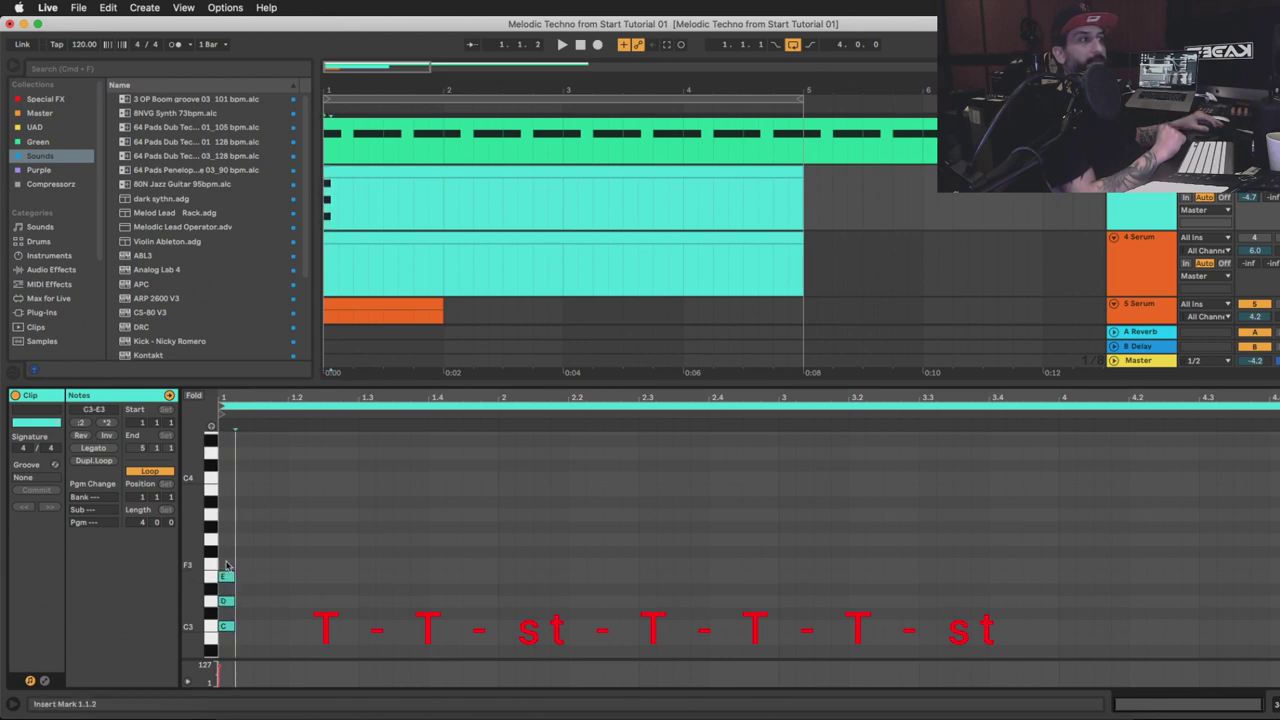
pyautogui.doubleClick(227, 564)
pyautogui.doubleClick(226, 540)
pyautogui.doubleClick(226, 515)
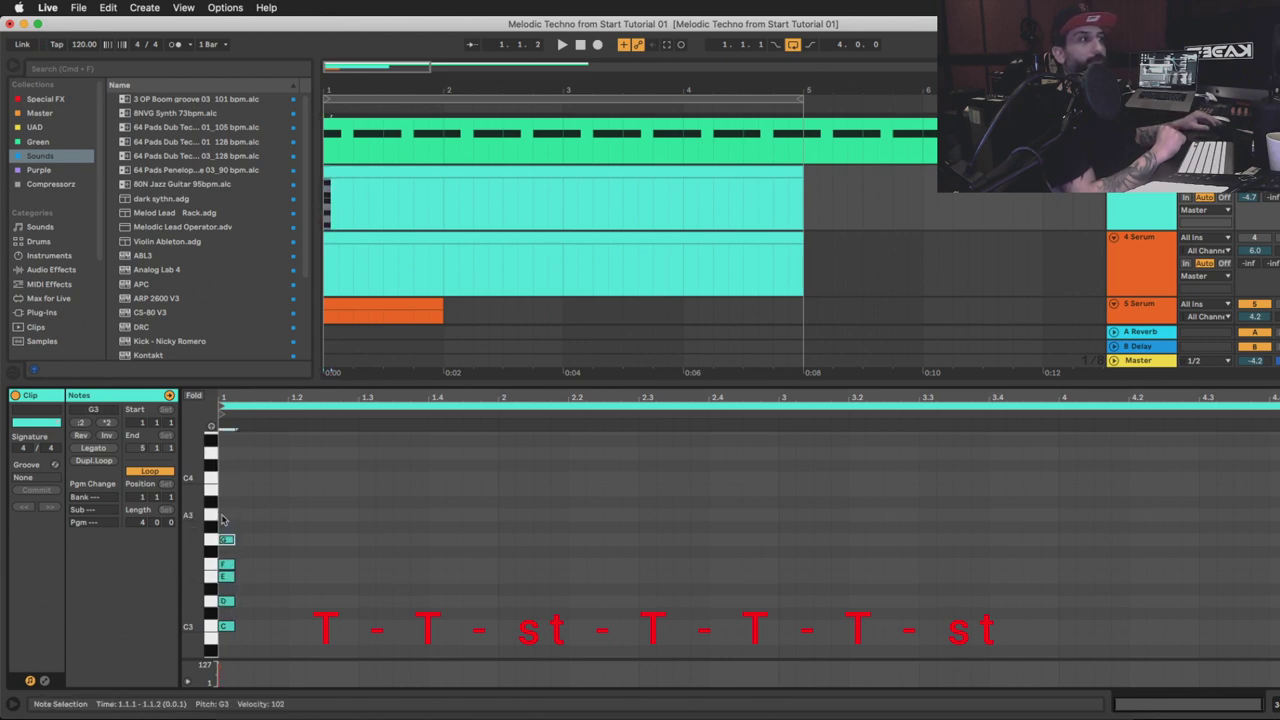
pyautogui.doubleClick(226, 489)
pyautogui.doubleClick(226, 478)
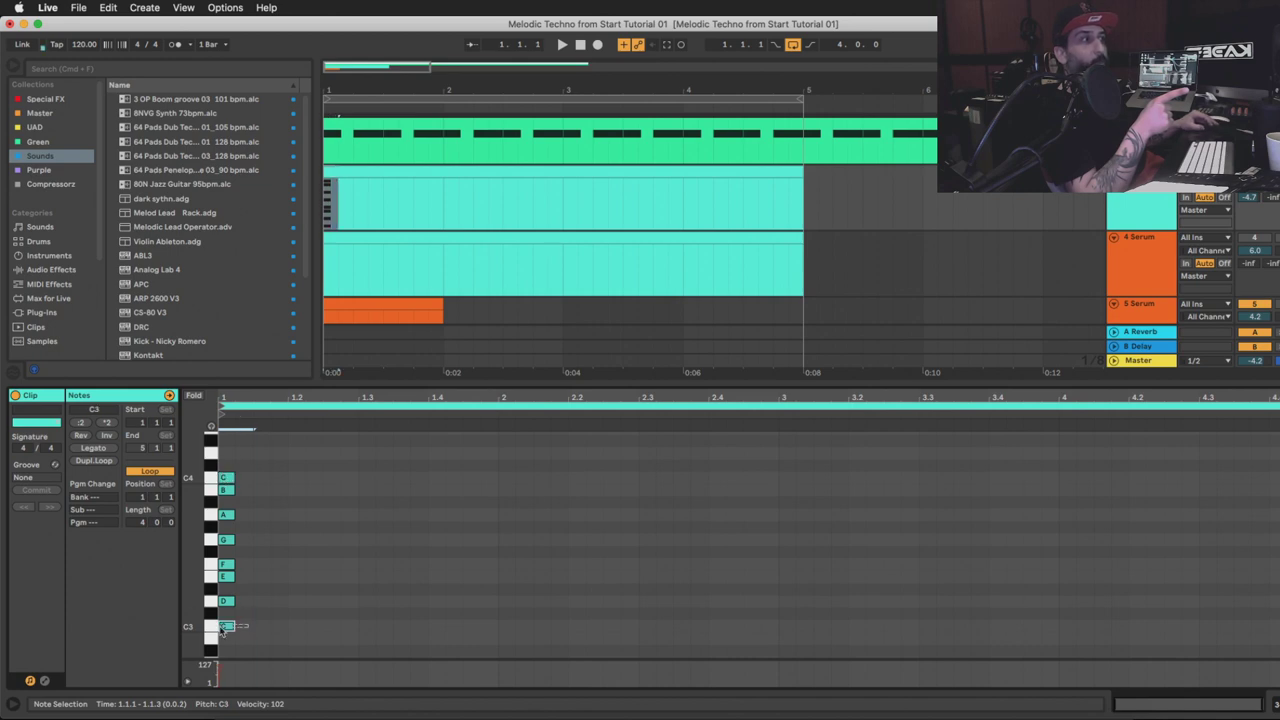
# Step through the C major scale by selecting its notes one by one upward, and sweep across the whole stack
pyautogui.click(247, 600)
pyautogui.click(243, 566)
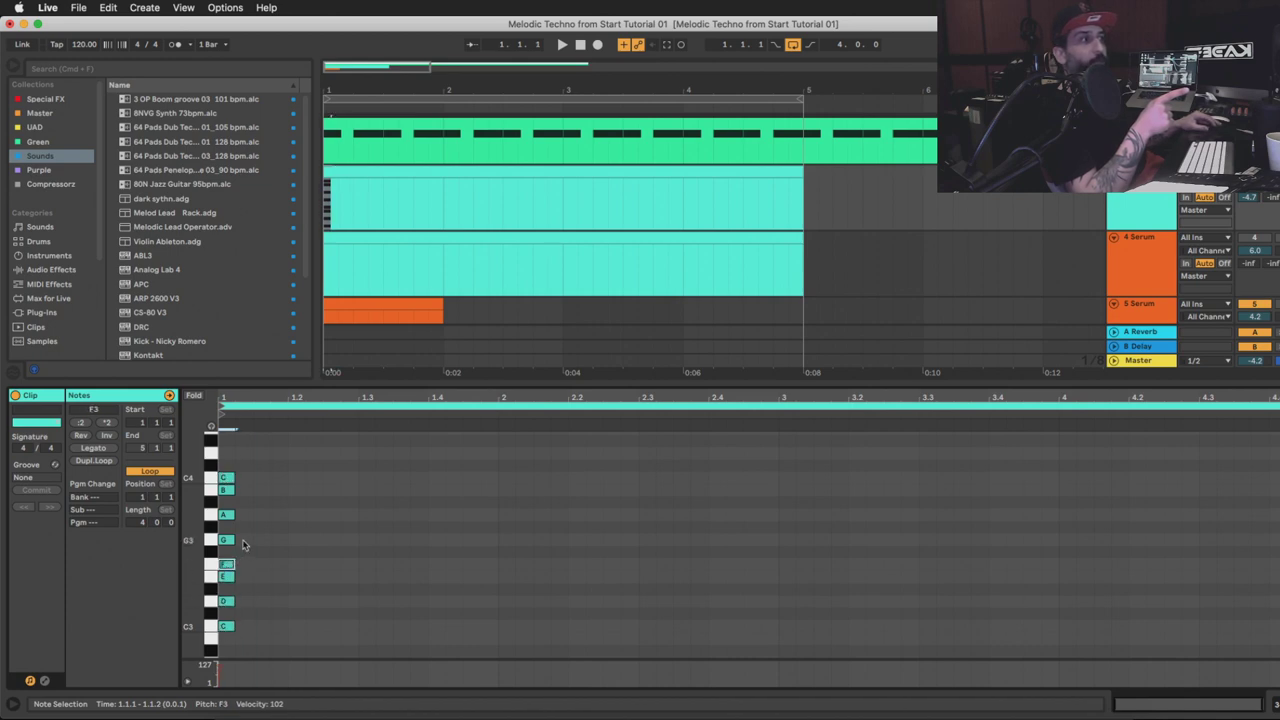
pyautogui.click(245, 540)
pyautogui.click(247, 515)
pyautogui.click(245, 490)
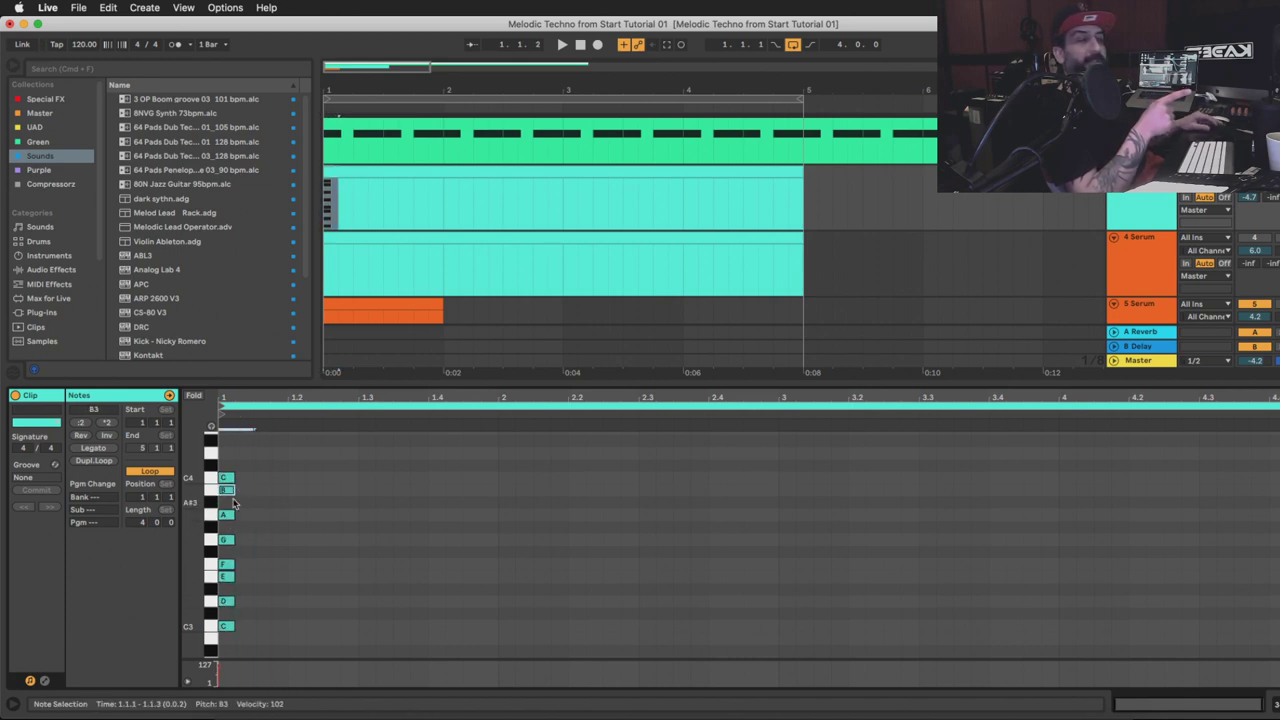
pyautogui.click(251, 634)
pyautogui.moveTo(251, 634); pyautogui.dragTo(249, 485)
pyautogui.click(249, 483)
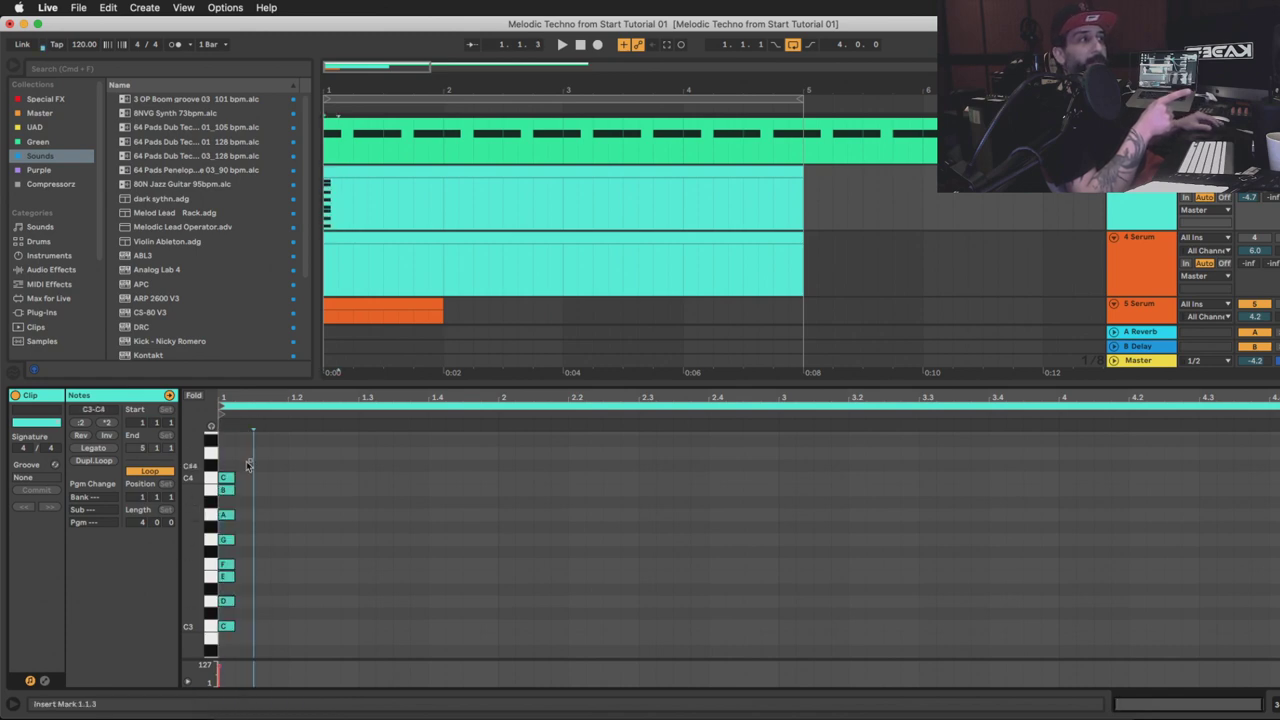
# Delete all the C major scale notes from the clip
pyautogui.click(227, 477)
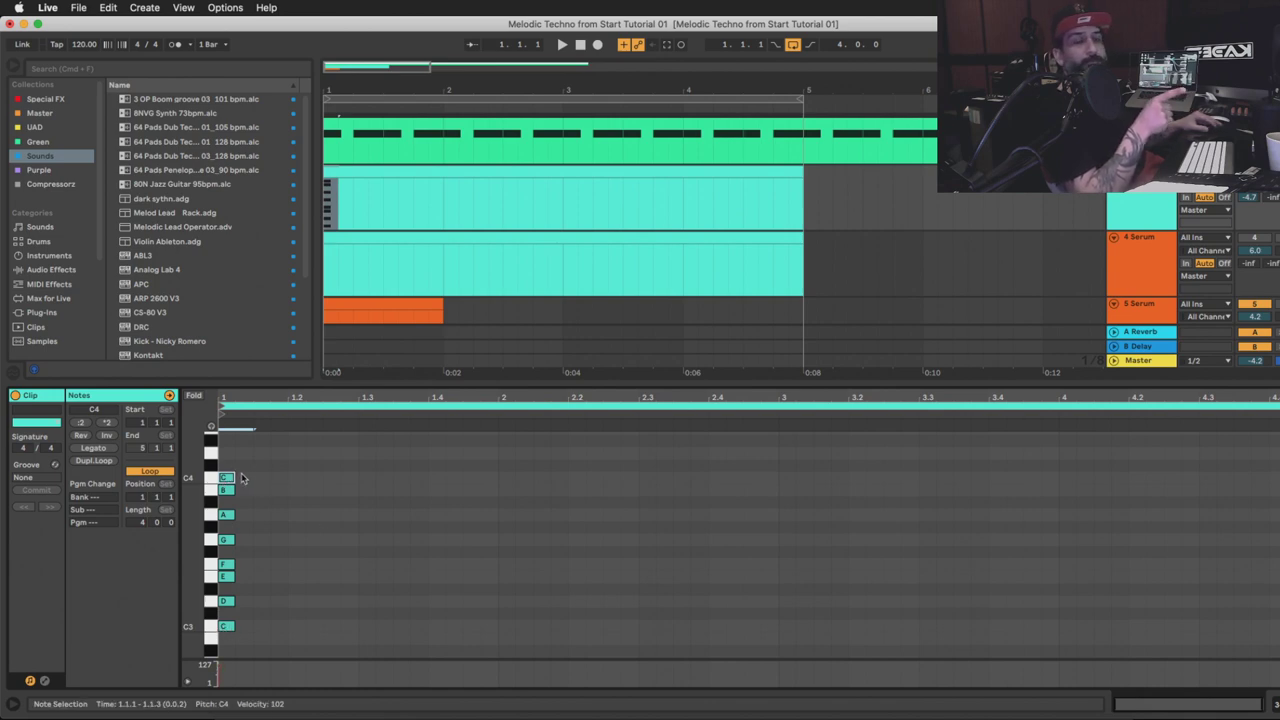
pyautogui.hotkey('ctrl', 'a')
pyautogui.press('Delete')
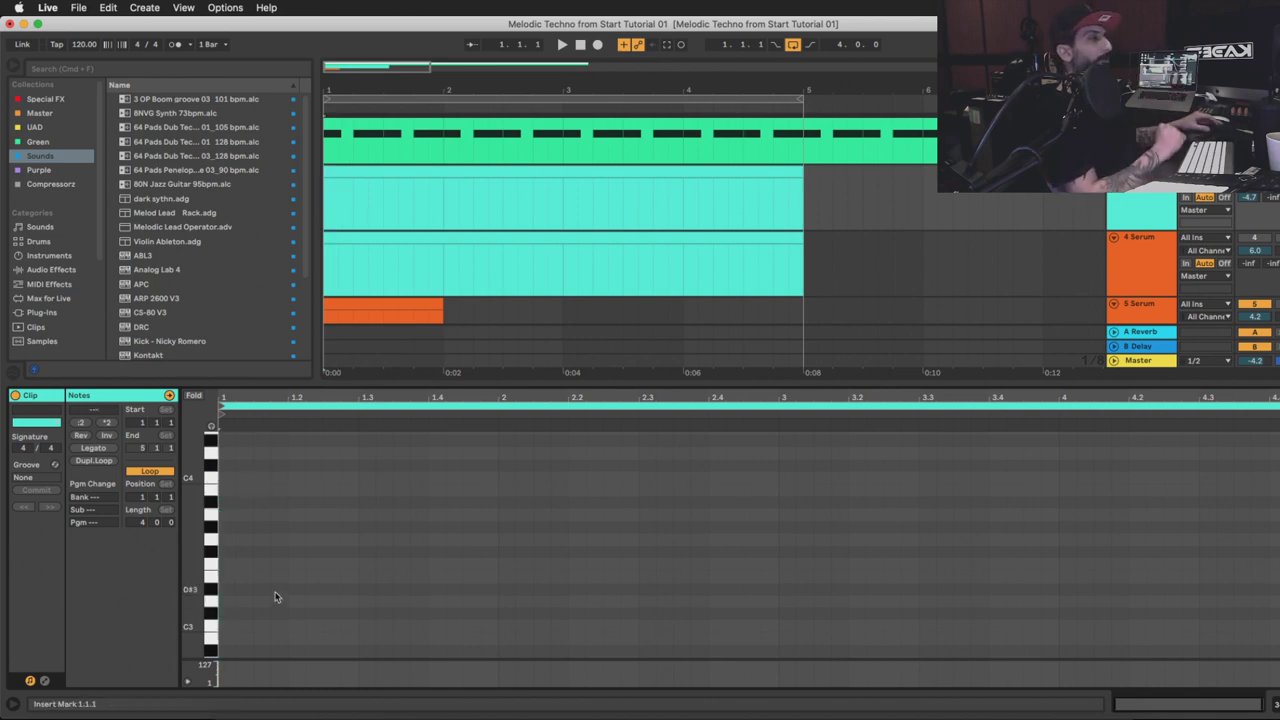
# Build an F# major scale stacked at 1.1.3 with notes F#3, G#3, A#3, B3, C#4, D#4, F4 and F#4
pyautogui.doubleClick(261, 553)
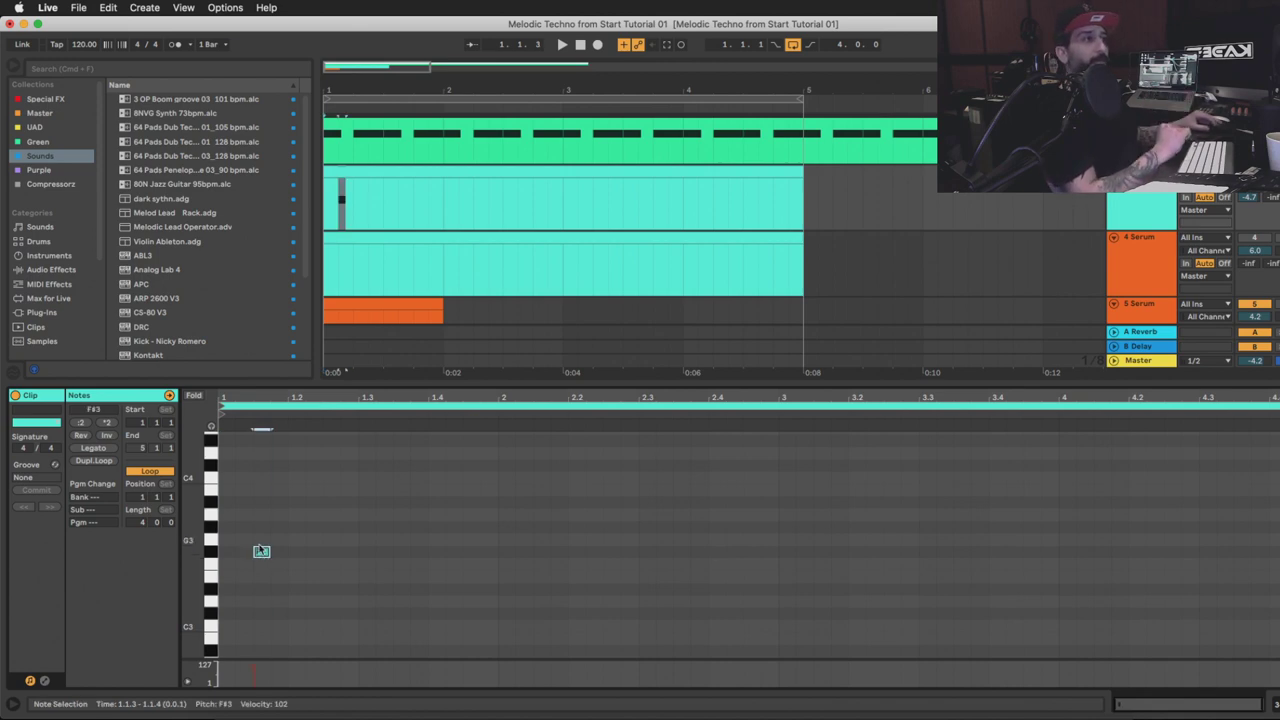
pyautogui.doubleClick(261, 527)
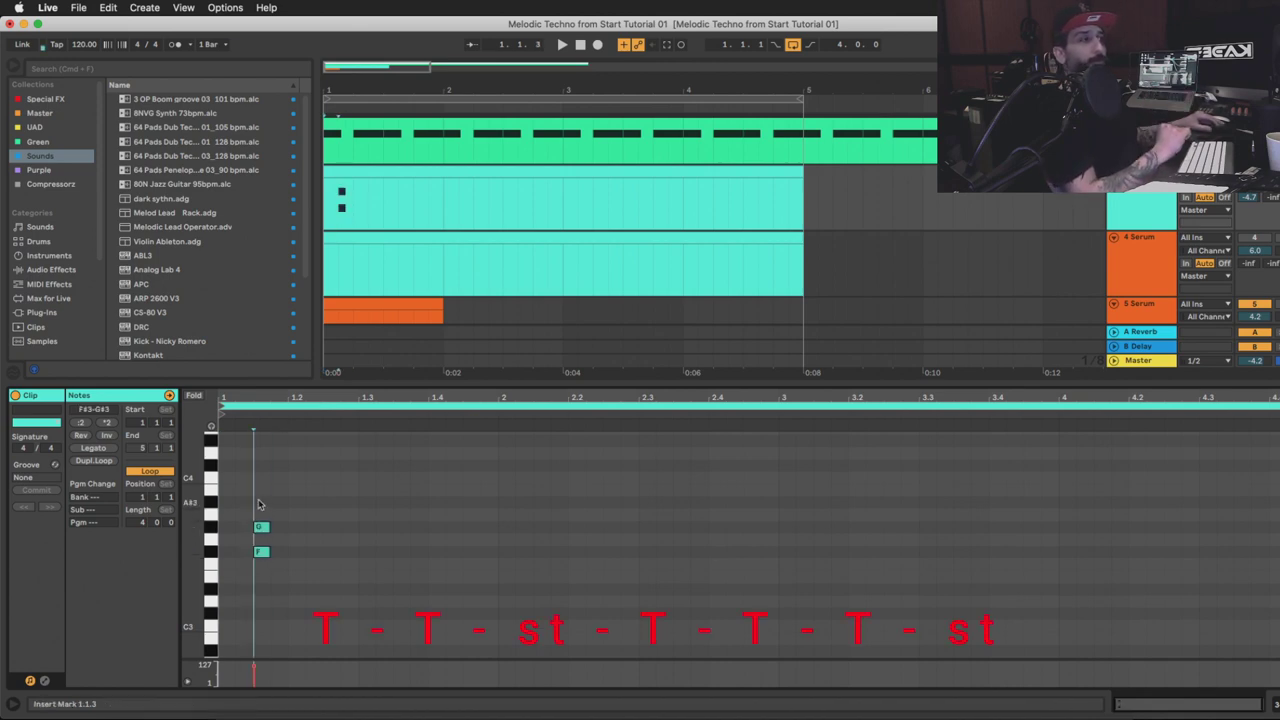
pyautogui.doubleClick(261, 501)
pyautogui.scroll(3, 262, 490)
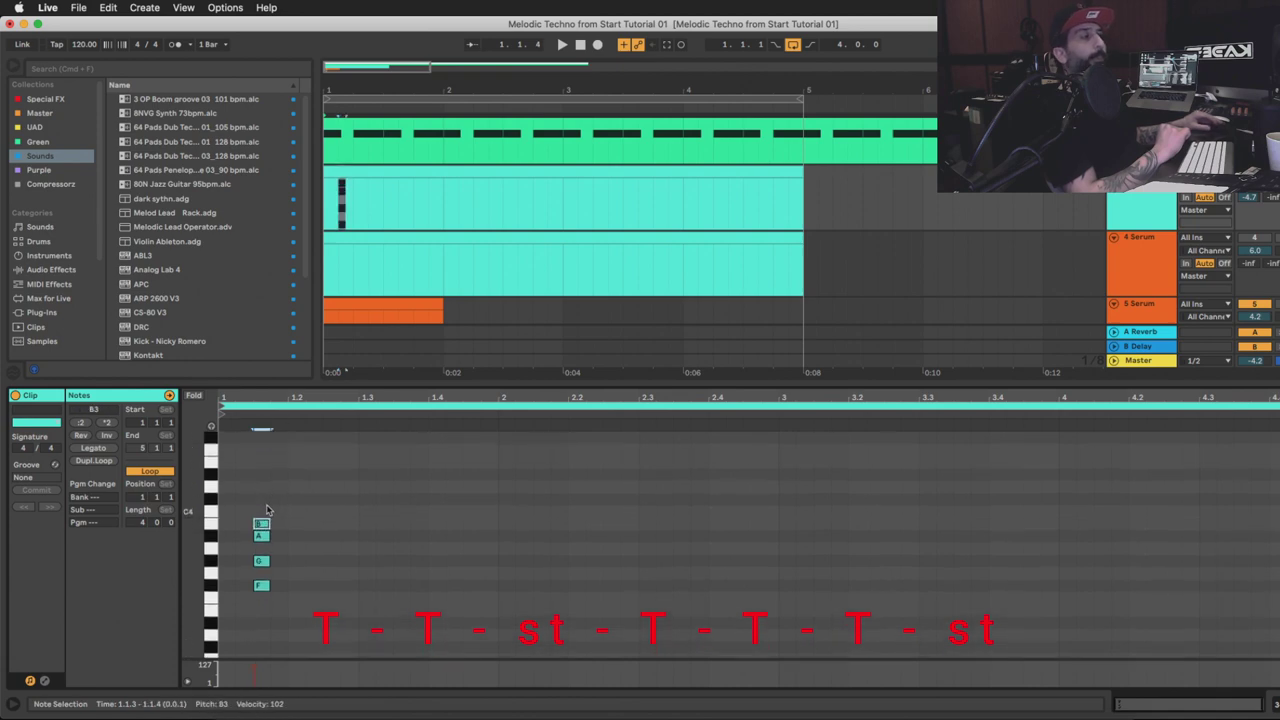
pyautogui.doubleClick(261, 498)
pyautogui.doubleClick(261, 474)
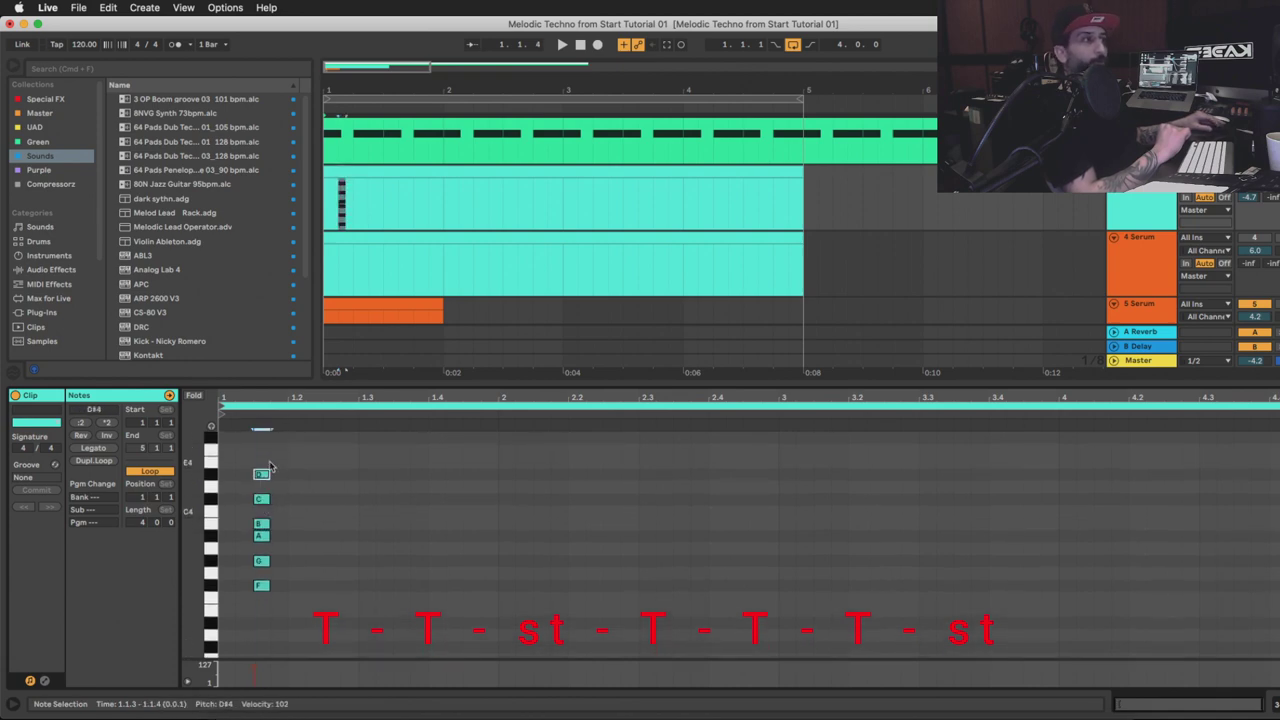
pyautogui.doubleClick(261, 449)
pyautogui.scroll(2, 262, 460)
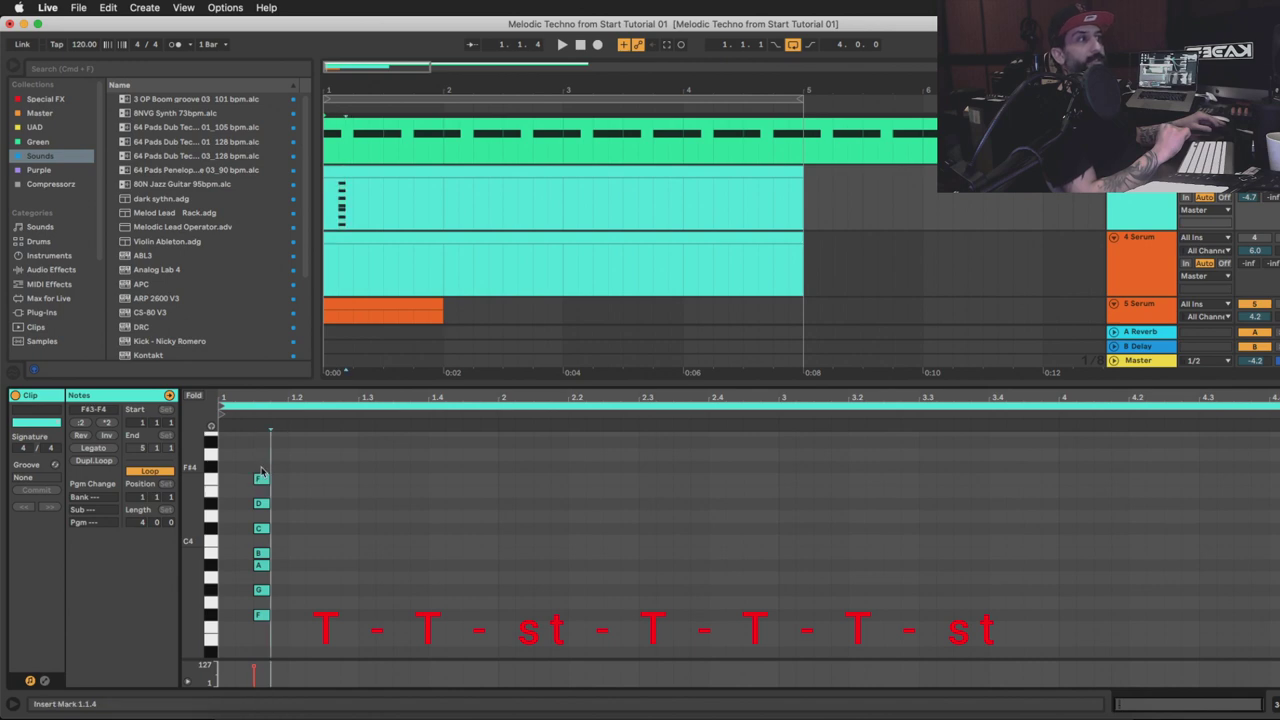
pyautogui.doubleClick(261, 466)
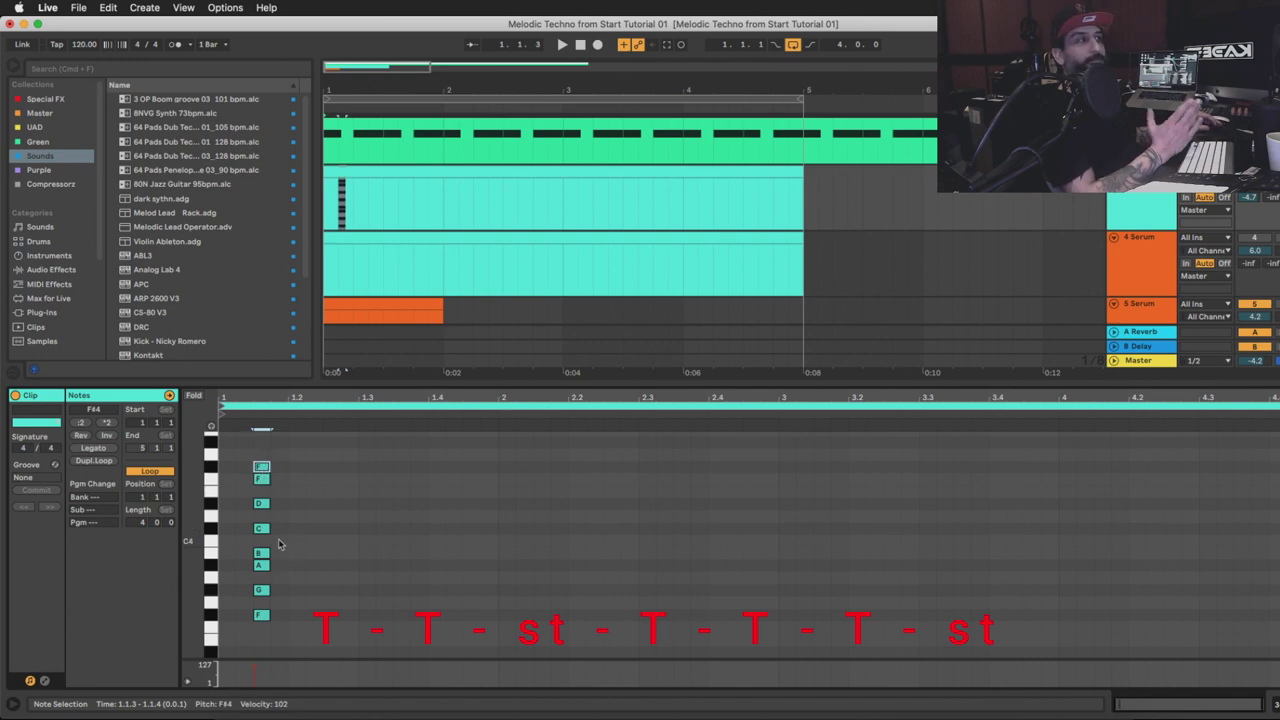
# Select the whole F# major scale stack and delete it from the clip
pyautogui.click(277, 621)
pyautogui.click(262, 466)
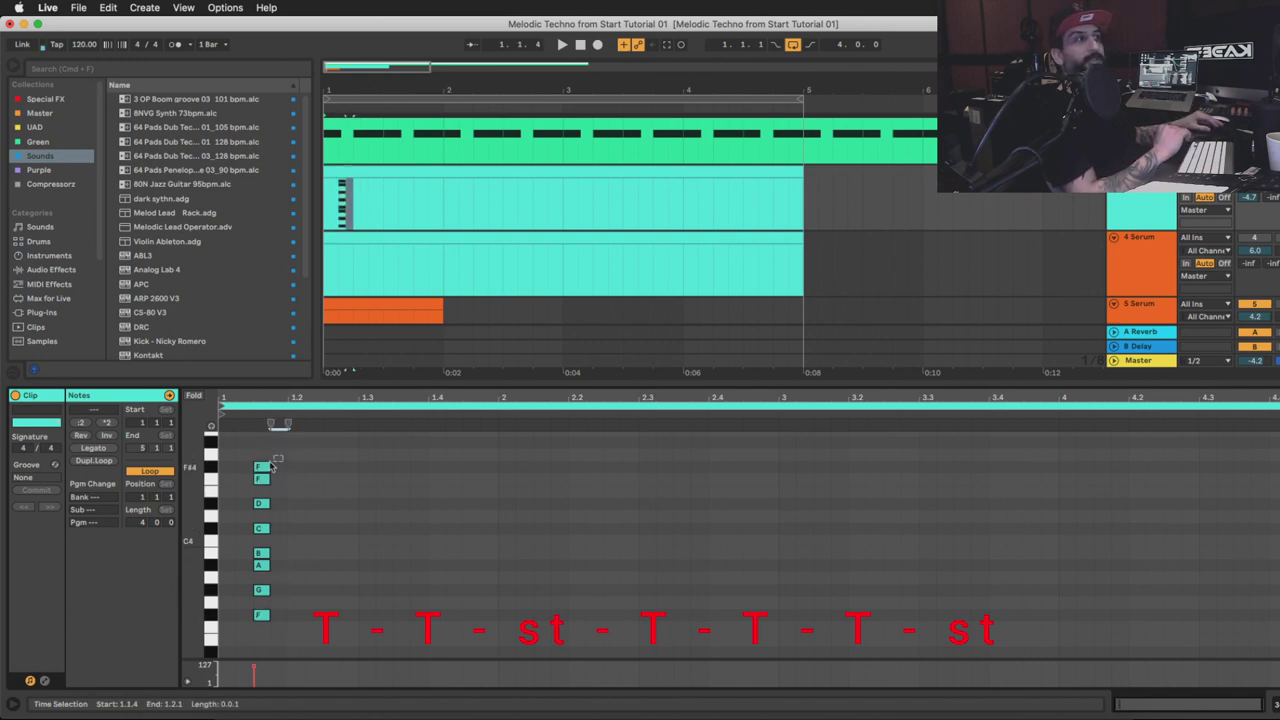
pyautogui.moveTo(316, 458); pyautogui.dragTo(267, 620)
pyautogui.press('Delete')
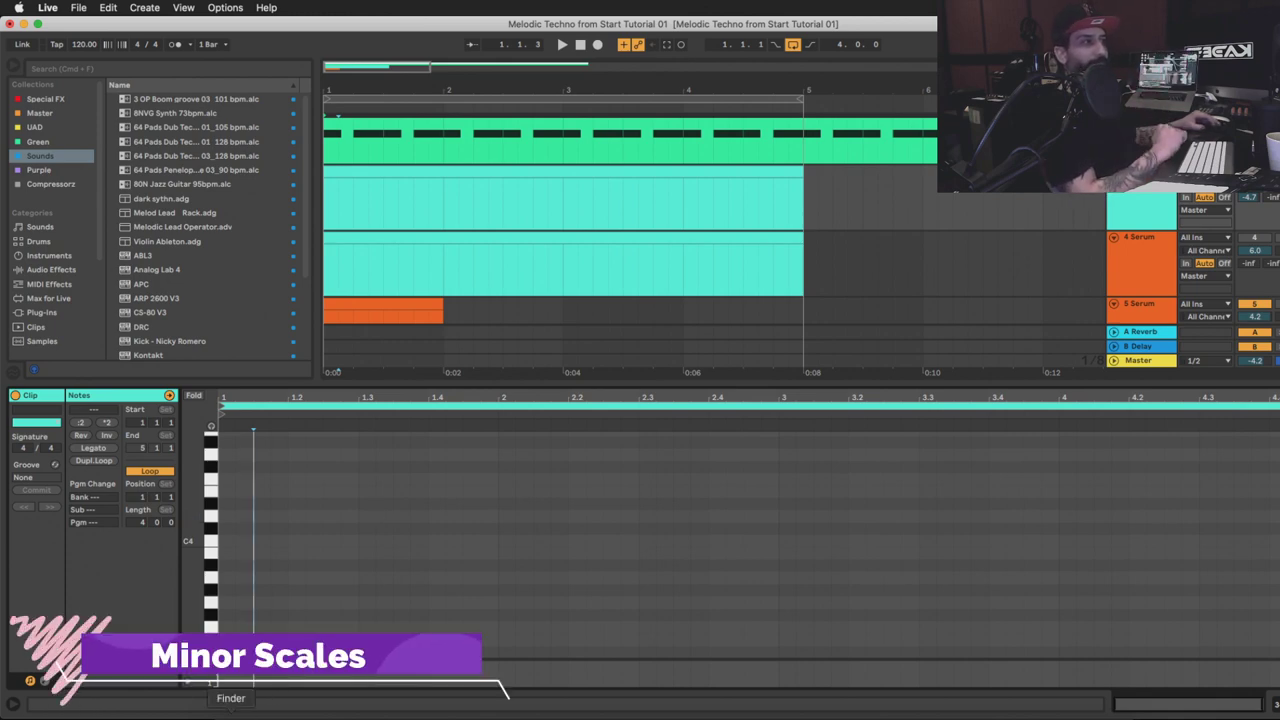
# Switch to Finder, preview the Minor Scale Count.jpg chart and close the preview
pyautogui.click(230, 714)
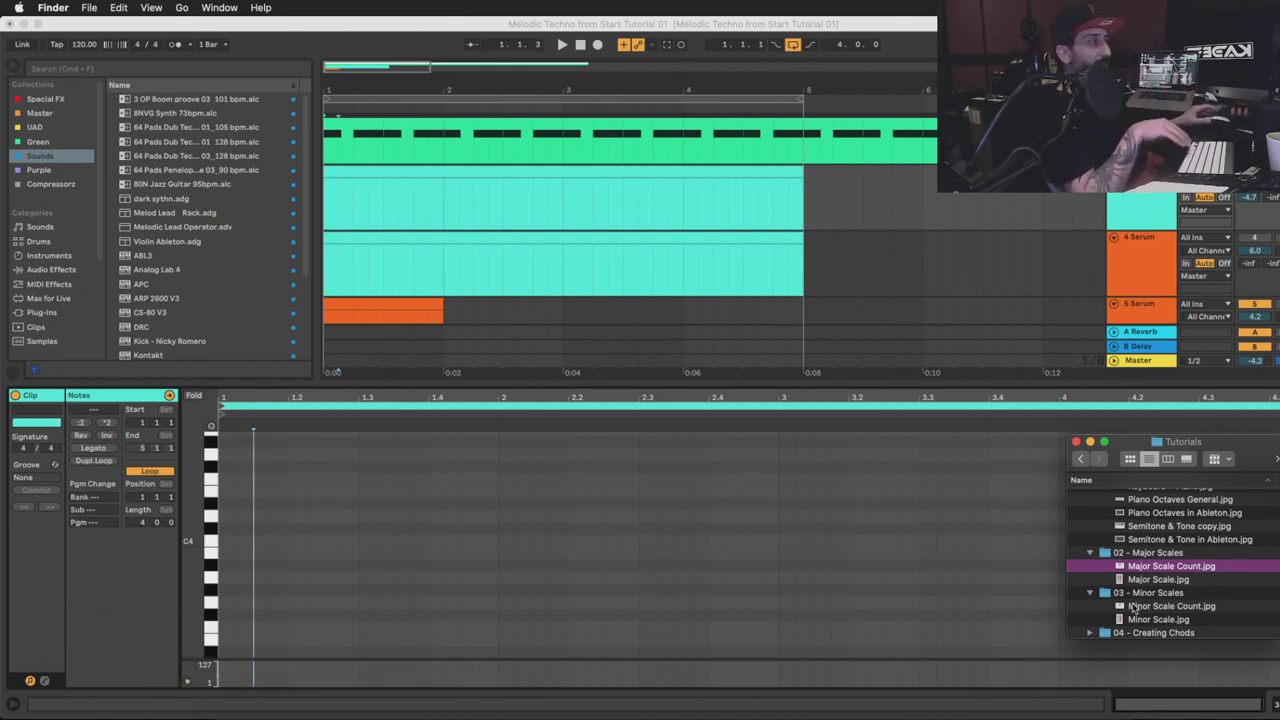
pyautogui.click(1133, 607)
pyautogui.press('space')
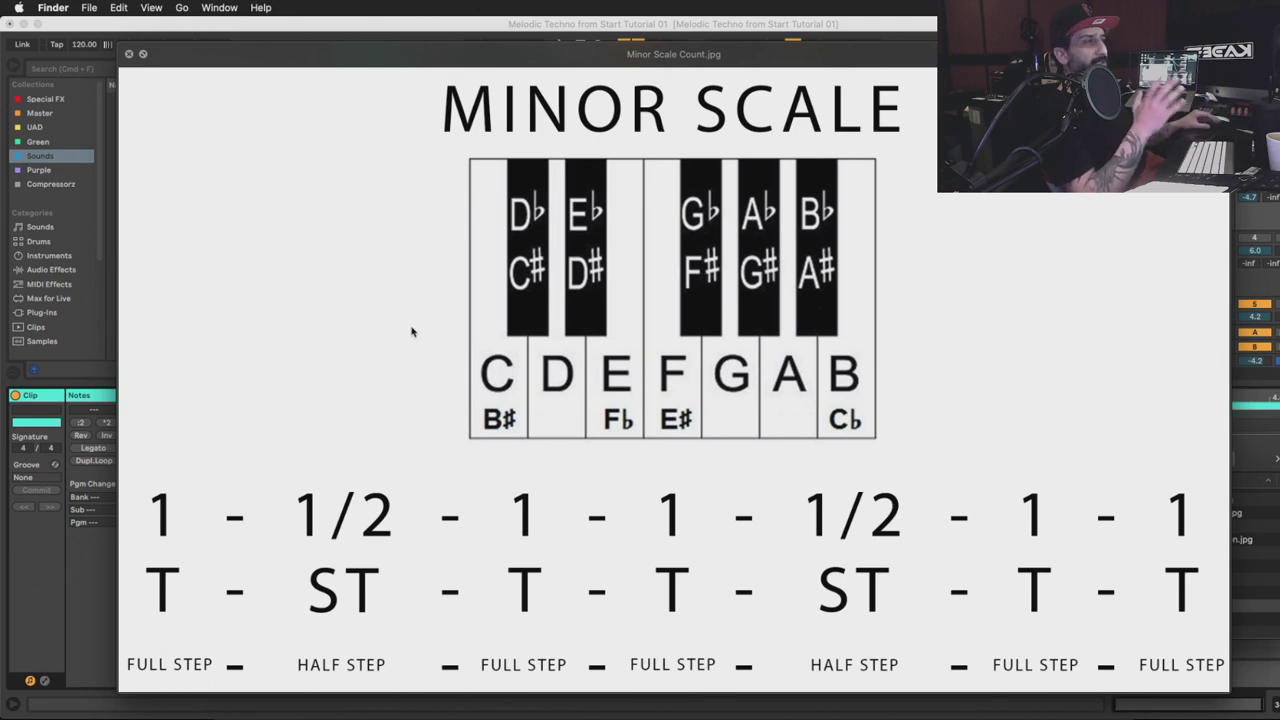
pyautogui.press('space')
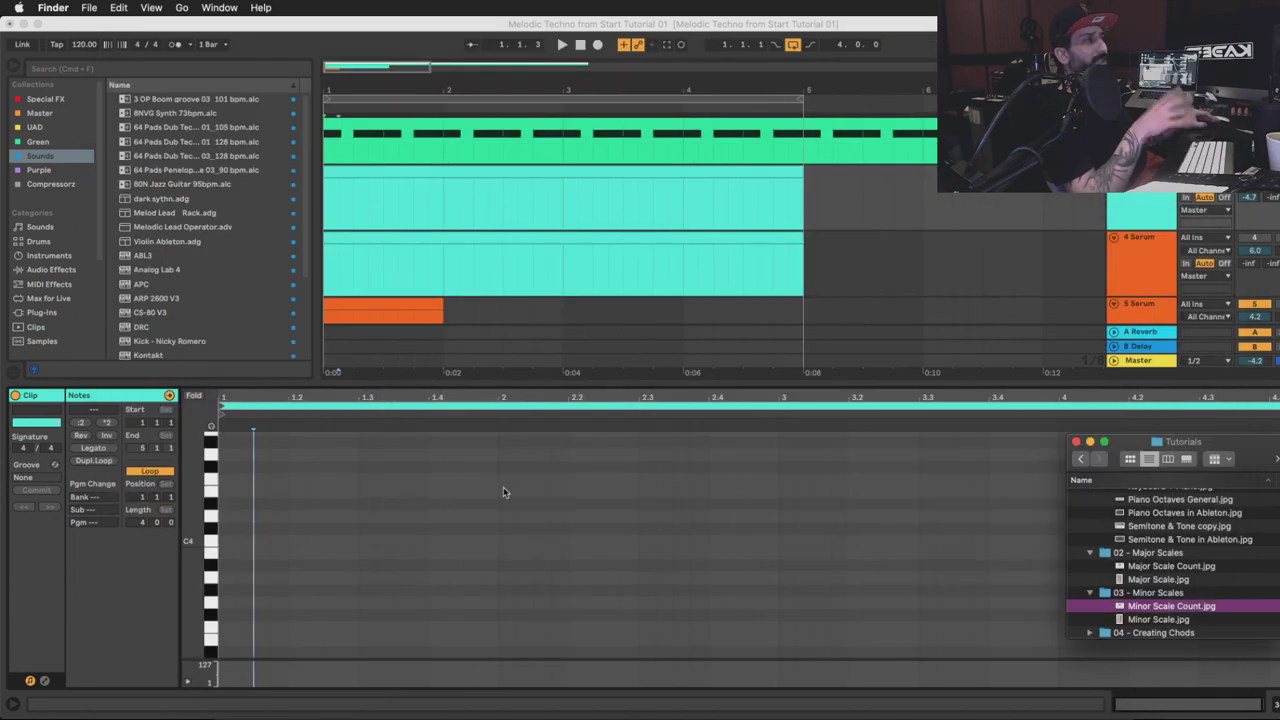
# Build a C minor scale stacked at 1.1.1 with notes C3, D3, D#3, F3, G3, G#3, A#3 and C4
pyautogui.click(295, 555)
pyautogui.scroll(-4, 250, 588)
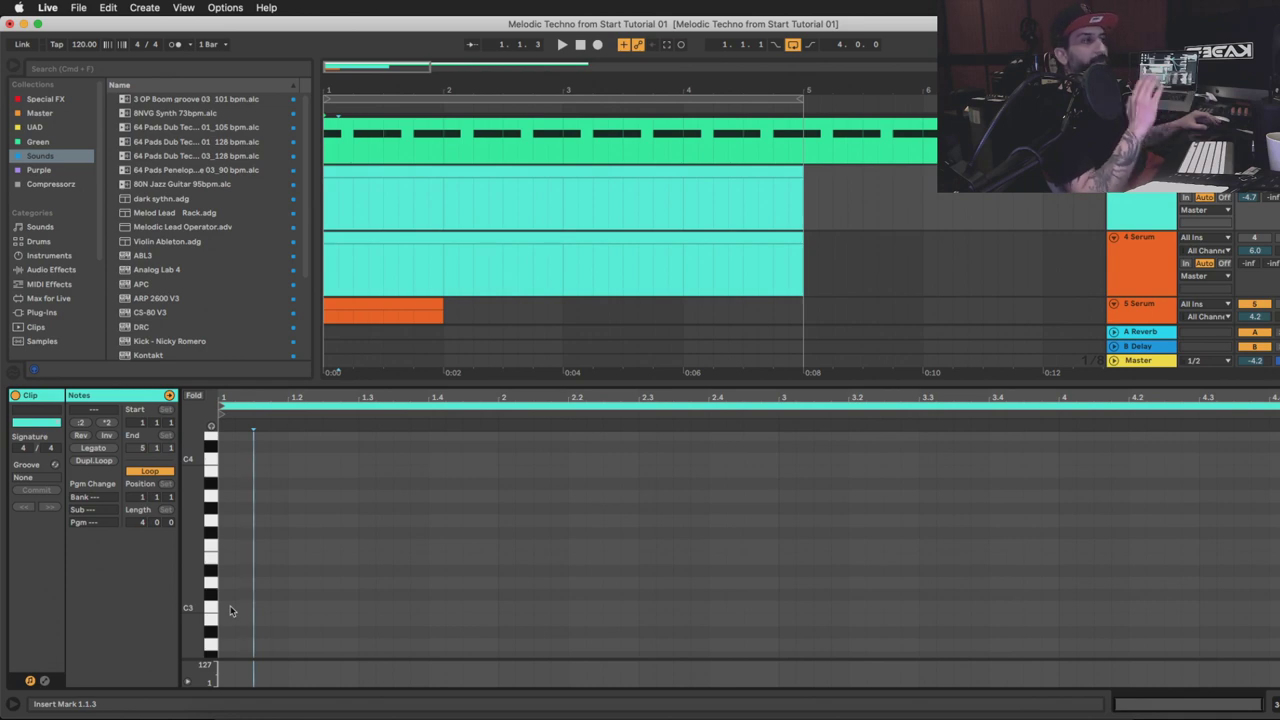
pyautogui.press('Left')
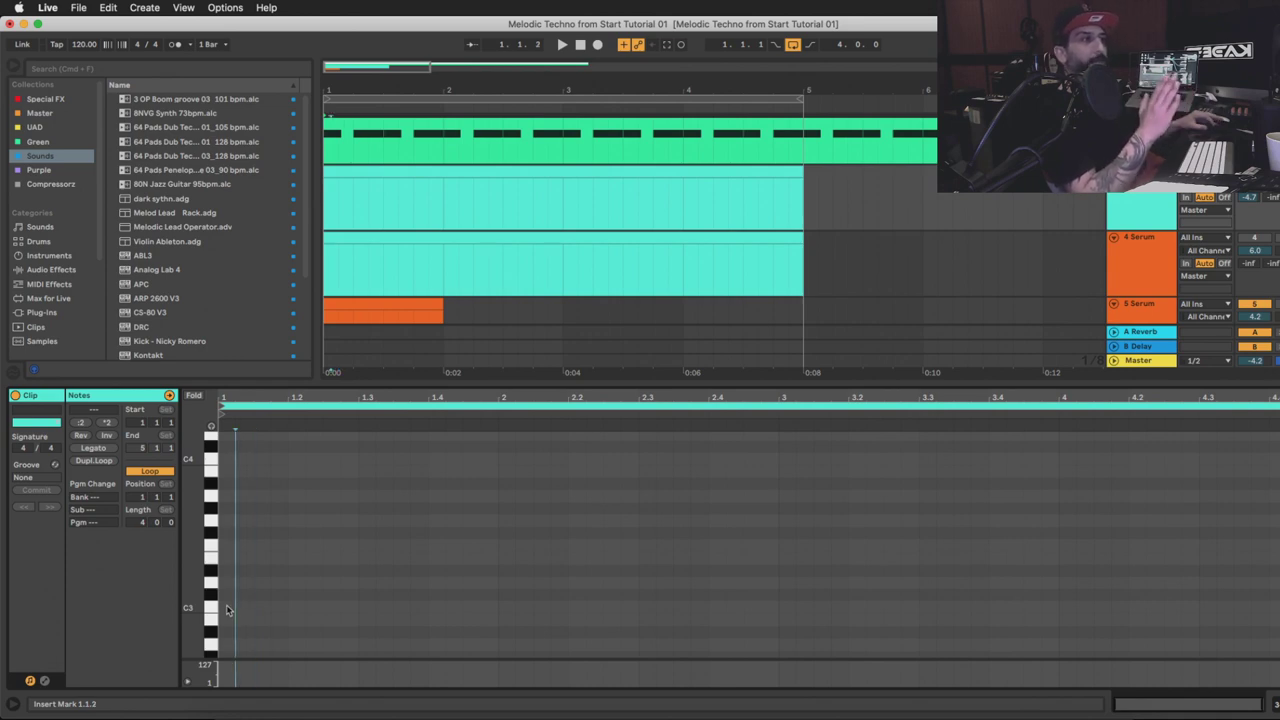
pyautogui.doubleClick(227, 609)
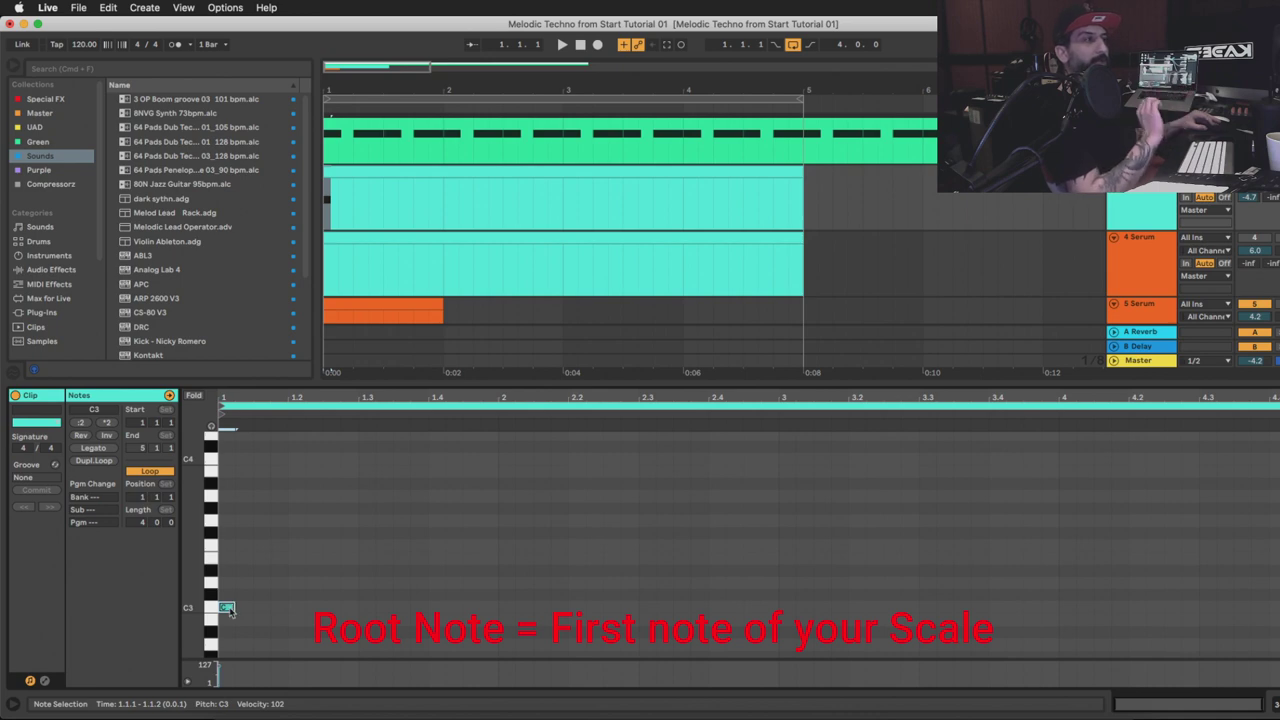
pyautogui.doubleClick(226, 583)
pyautogui.doubleClick(226, 571)
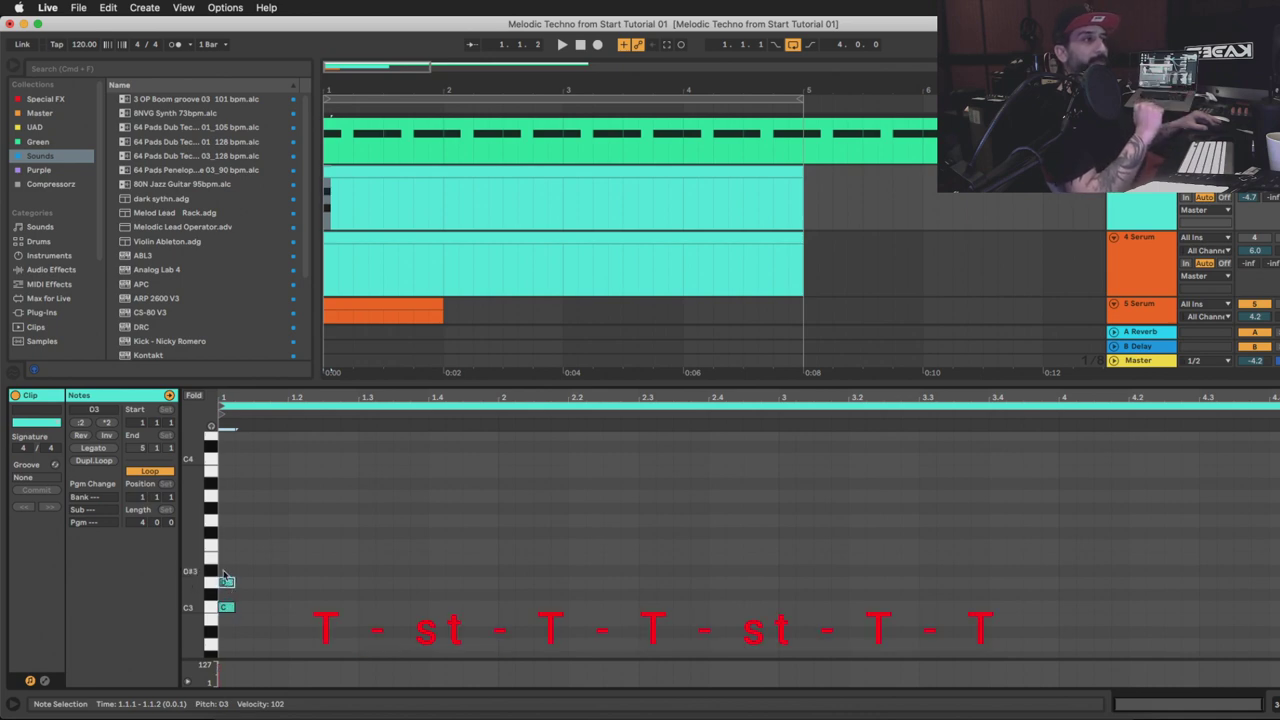
pyautogui.doubleClick(226, 545)
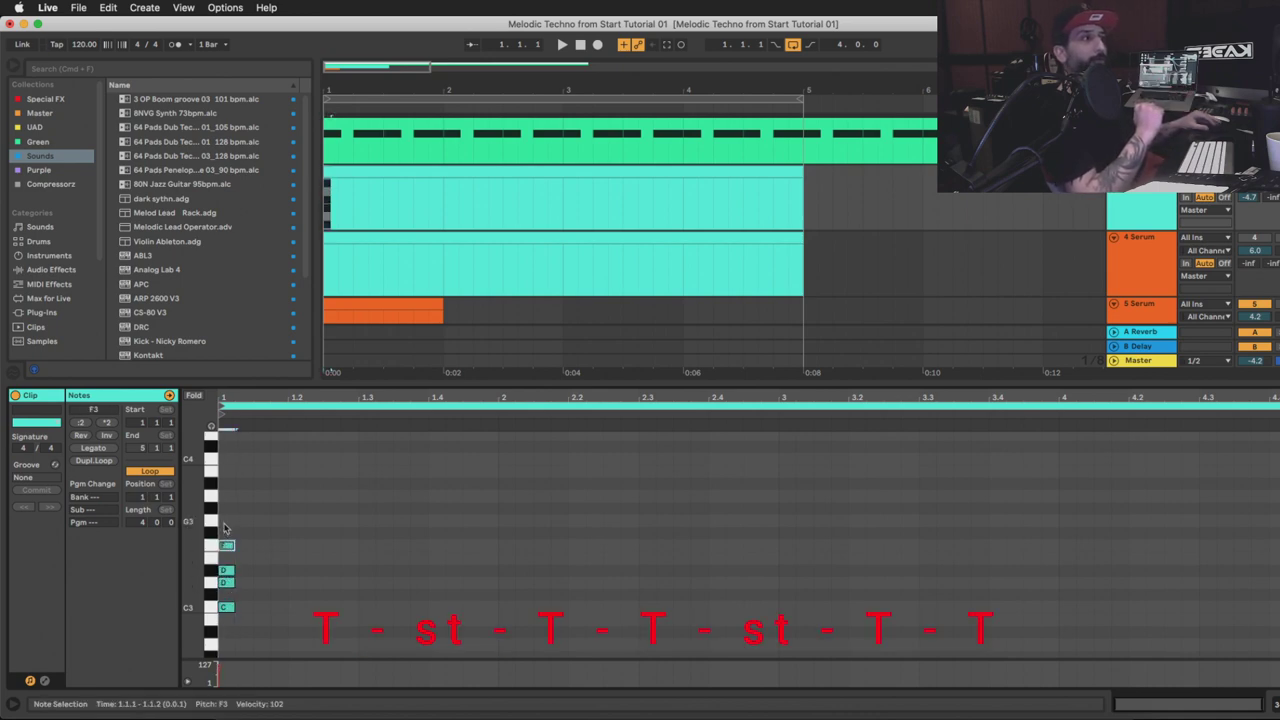
pyautogui.doubleClick(226, 521)
pyautogui.doubleClick(226, 509)
pyautogui.doubleClick(226, 483)
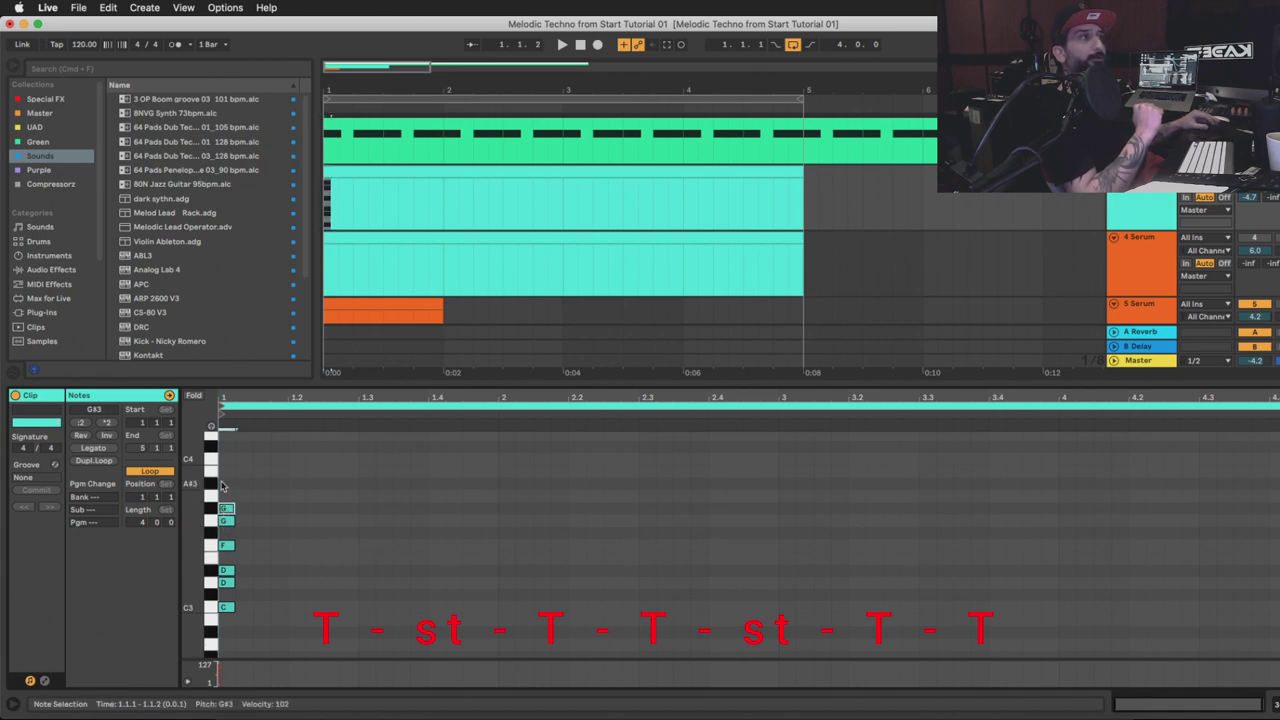
pyautogui.doubleClick(229, 459)
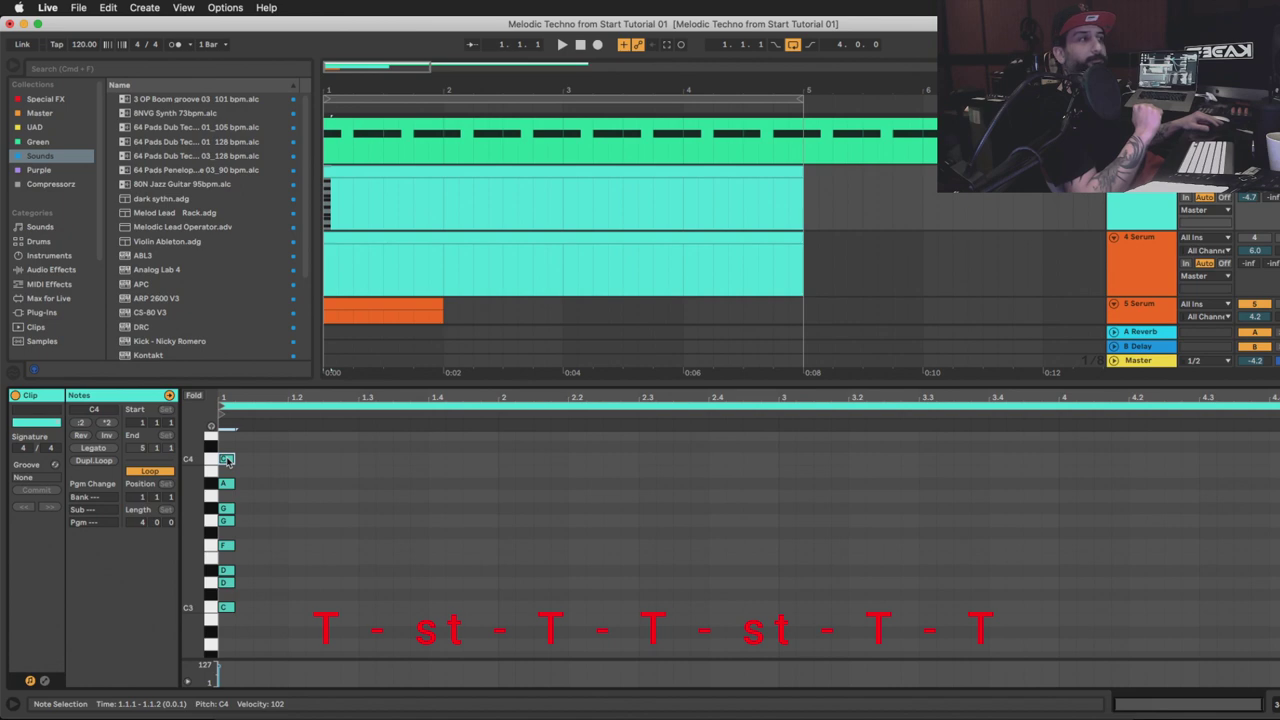
# Clear the clip and build a D# minor scale stacked at 1.1.1 with D#3, F3, F#3, G#3, A#3, B3, C#4 and D#4
pyautogui.press('super+a')
pyautogui.press('Delete')
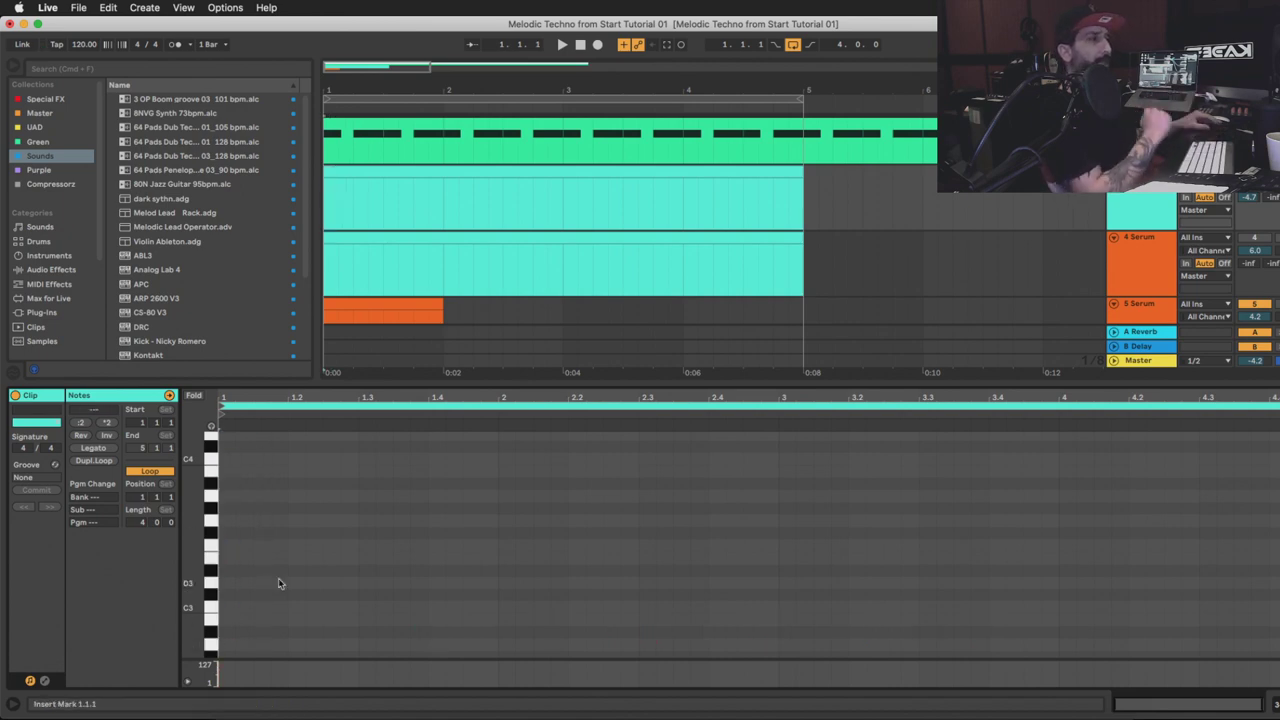
pyautogui.doubleClick(228, 572)
pyautogui.scroll(1, 228, 572)
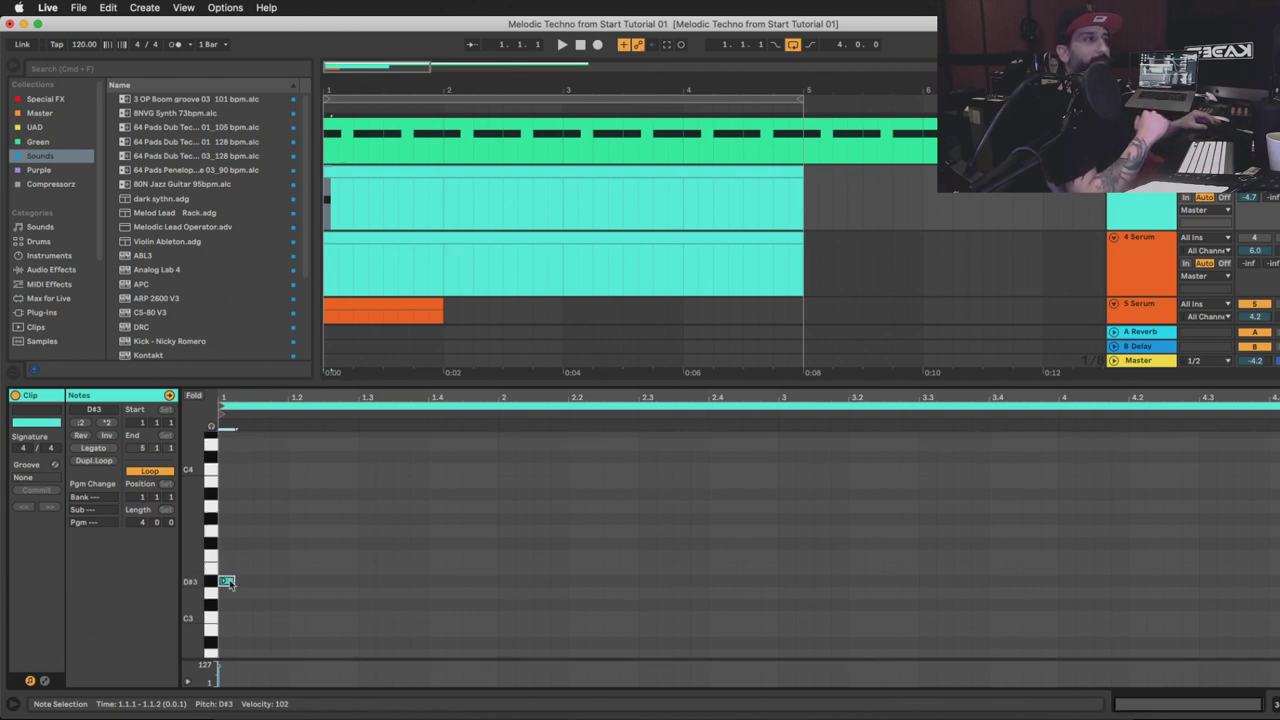
pyautogui.doubleClick(226, 547)
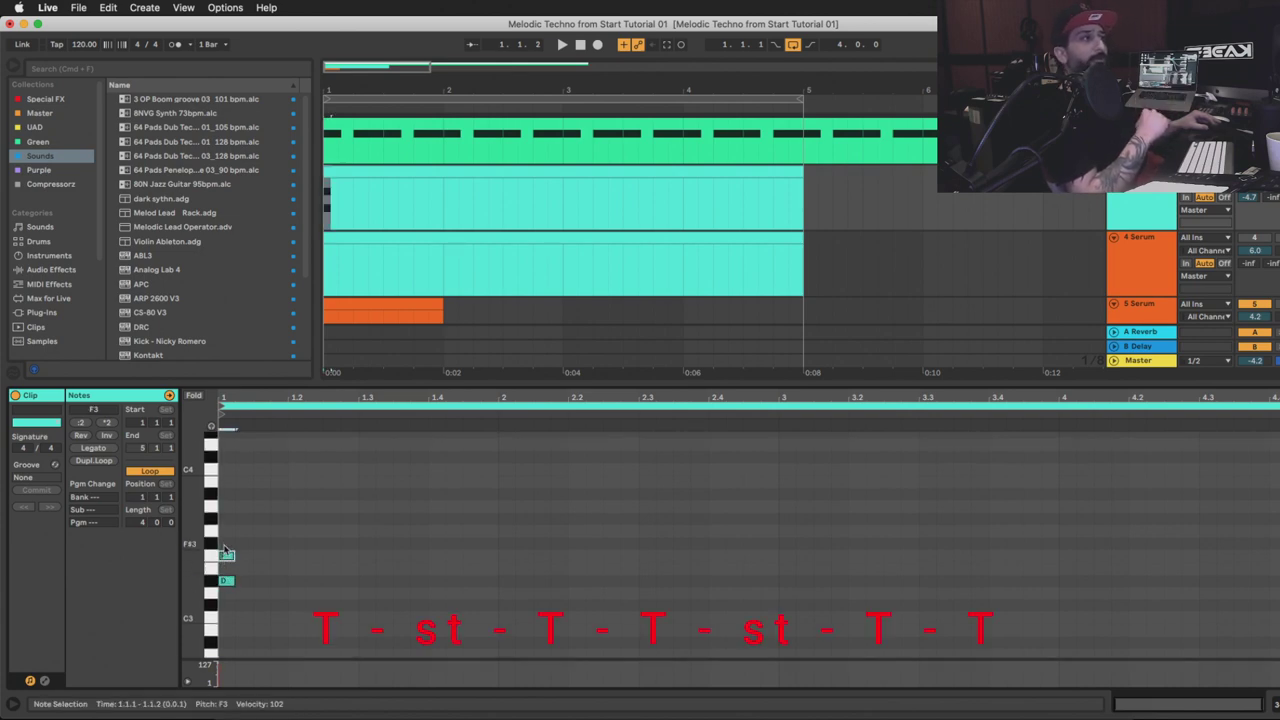
pyautogui.doubleClick(226, 518)
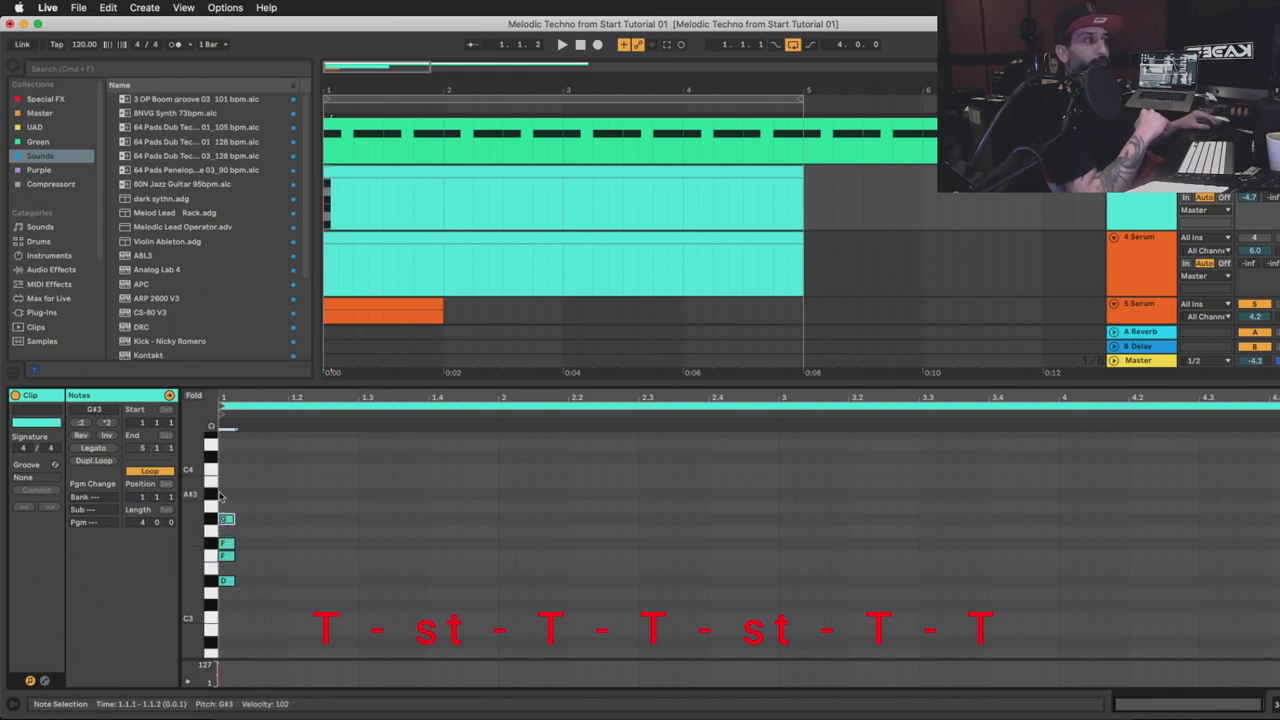
pyautogui.doubleClick(226, 492)
pyautogui.scroll(1, 225, 490)
pyautogui.doubleClick(226, 496)
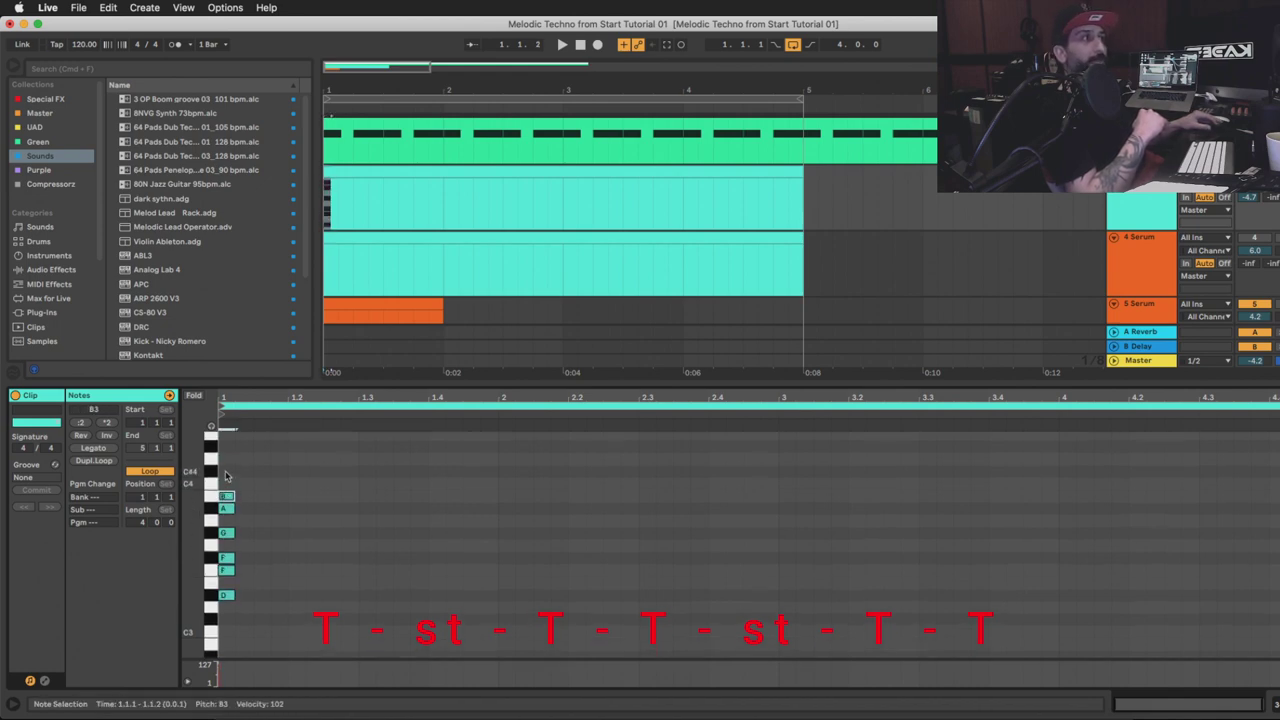
pyautogui.doubleClick(226, 471)
pyautogui.doubleClick(226, 447)
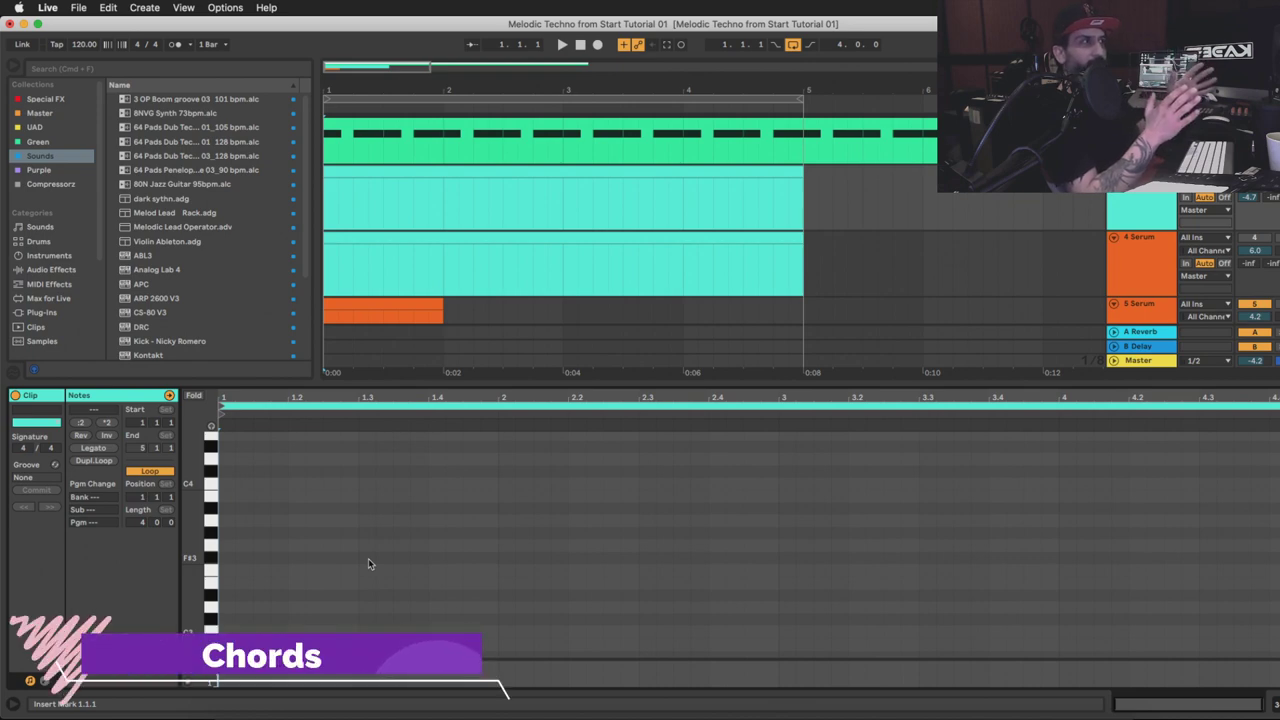
# Start an E minor chord at 1.1.3 by placing E3 and stacking G3 three semitones above it
pyautogui.click(261, 613)
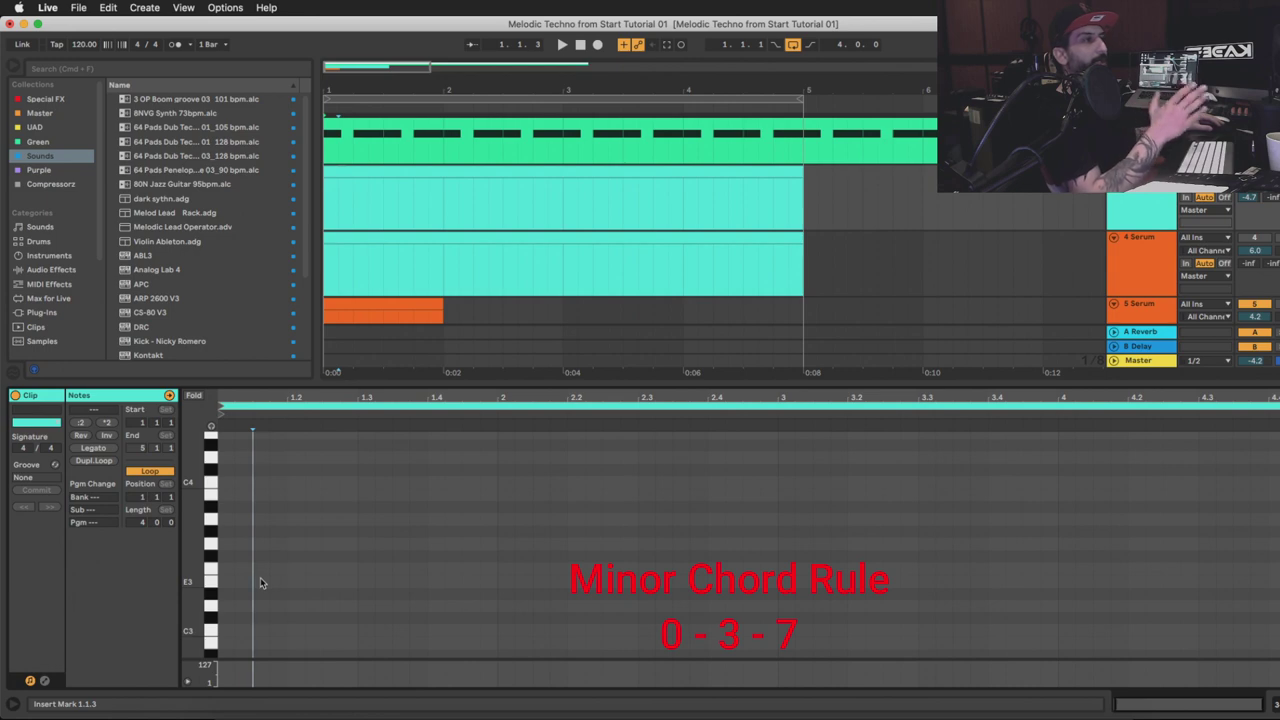
pyautogui.doubleClick(260, 582)
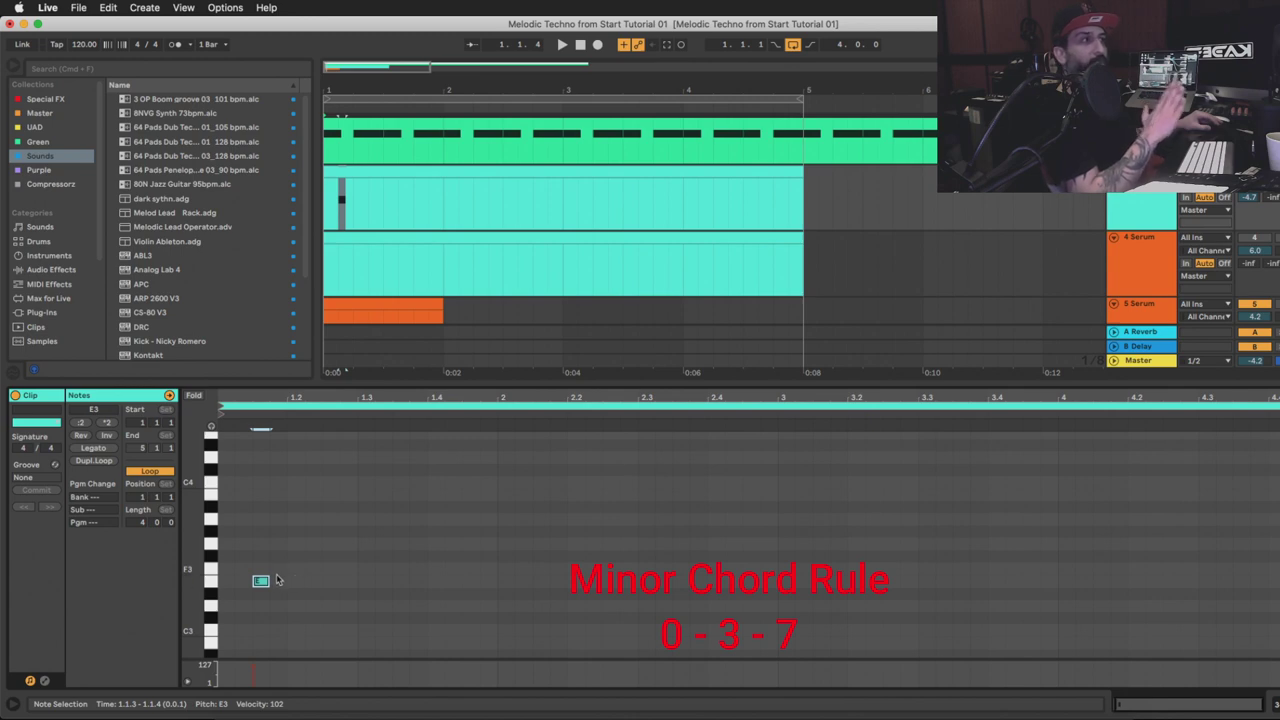
pyautogui.doubleClick(278, 569)
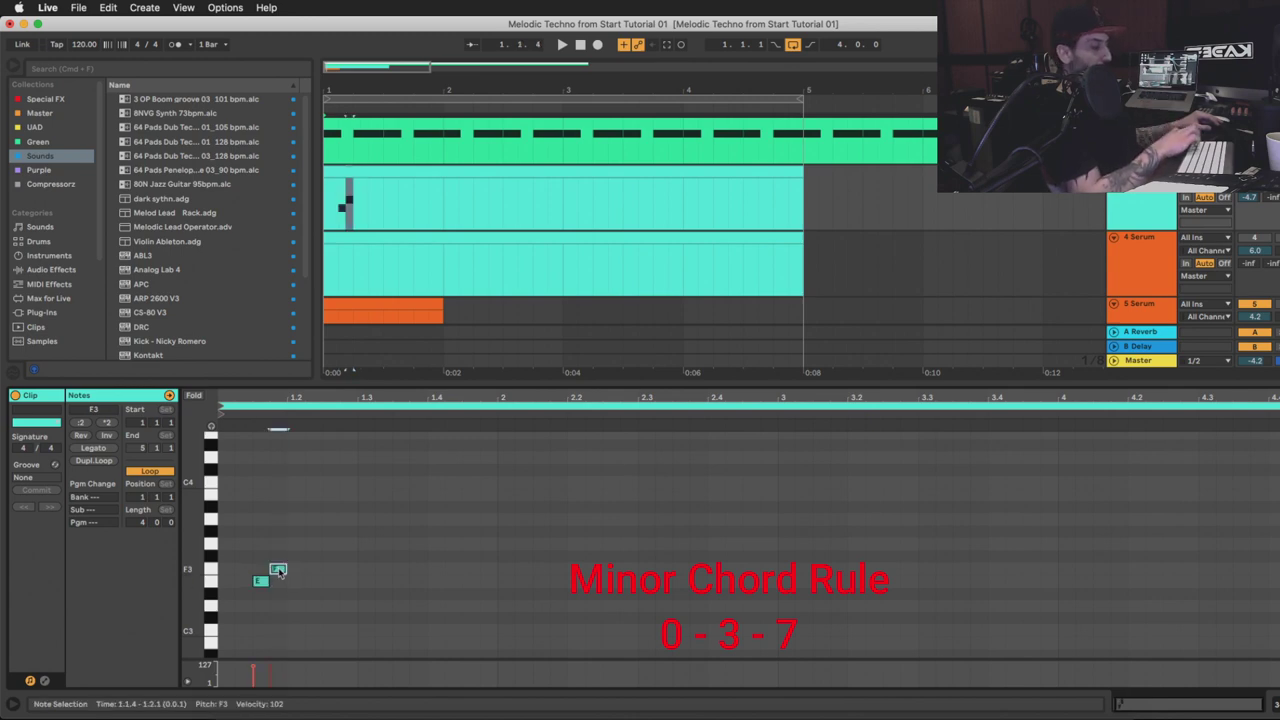
pyautogui.press('Up')
pyautogui.press('Up')
pyautogui.press('Left')
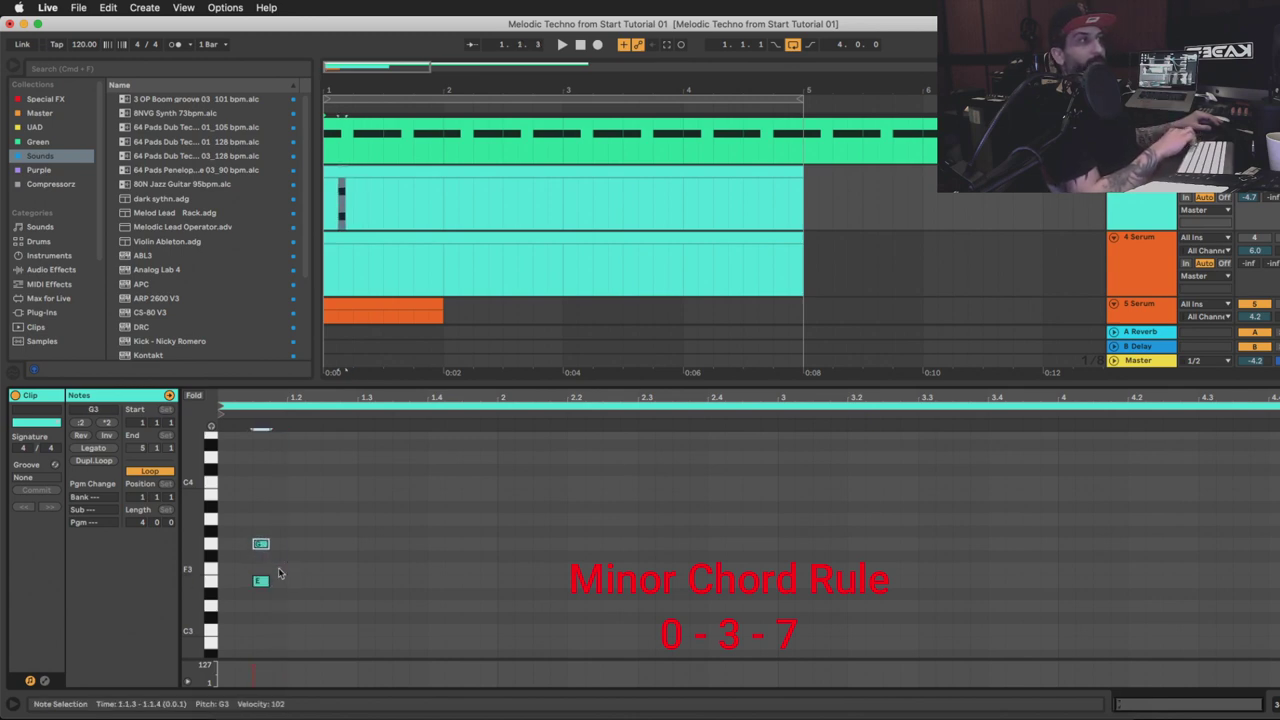
# Complete the E minor chord with a duplicate note raised to B3, and extend all three notes to 1.4.3
pyautogui.press('super+d')
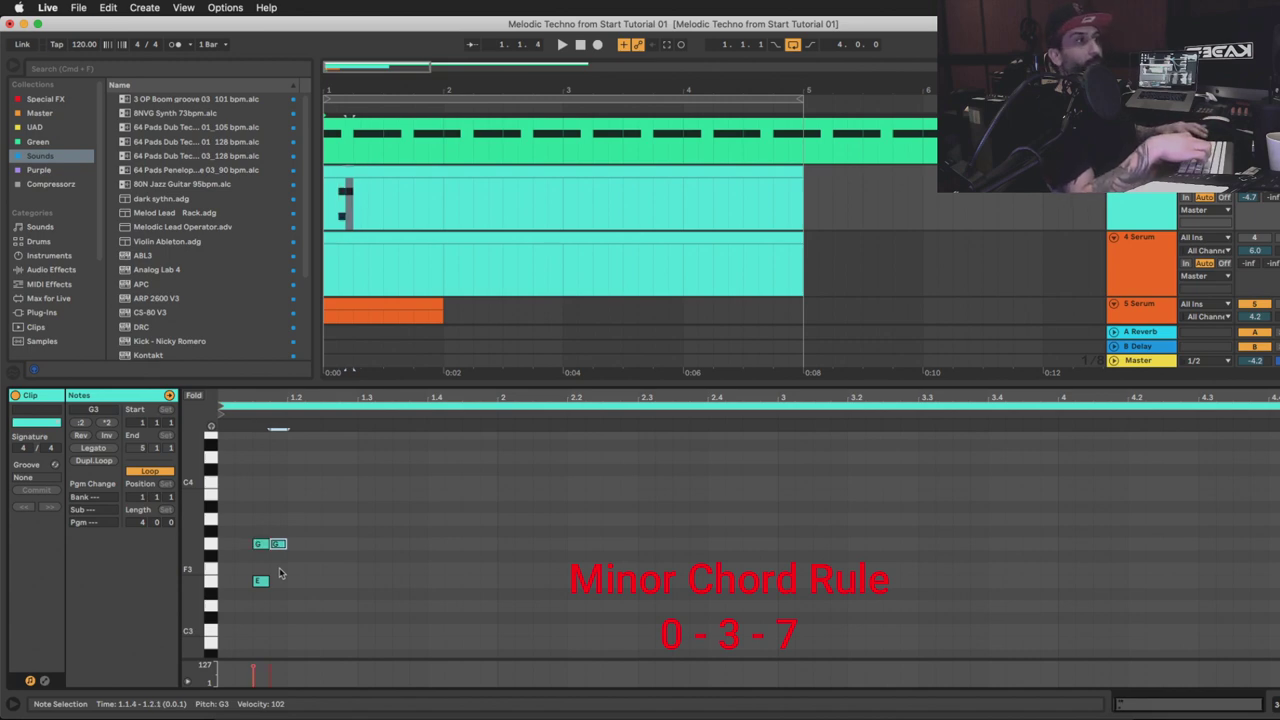
pyautogui.press('Up')
pyautogui.press('Up')
pyautogui.press('Up')
pyautogui.press('Up')
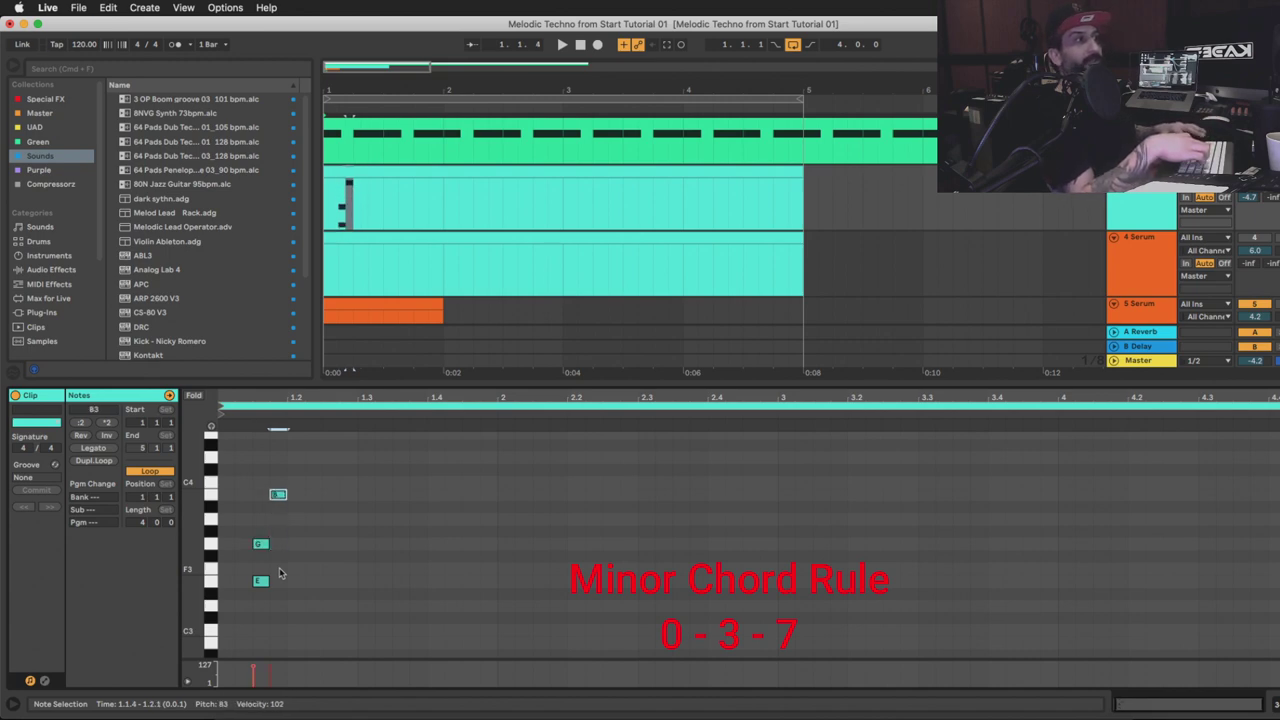
pyautogui.press('Left')
pyautogui.moveTo(281, 593); pyautogui.dragTo(463, 500)
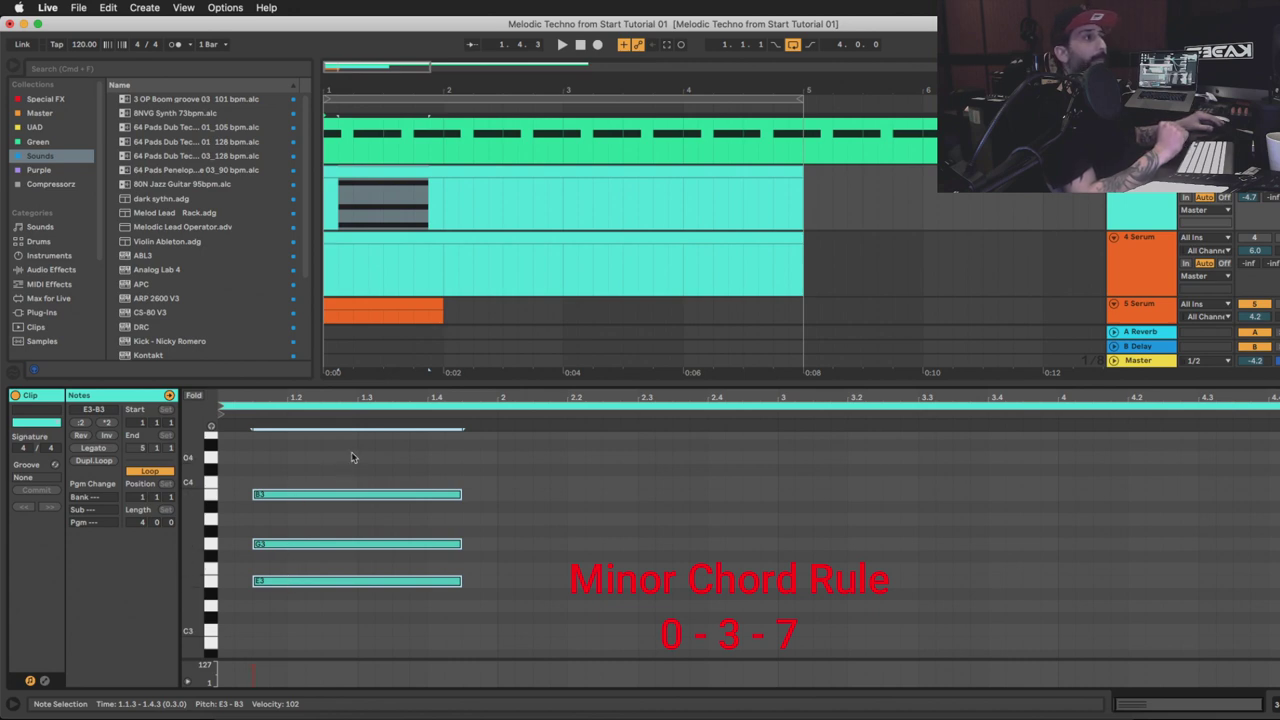
# Transpose the whole minor chord up two semitones to F#3, A3 and C#4, and delete it from the clip
pyautogui.moveTo(368, 457); pyautogui.dragTo(370, 594)
pyautogui.press('Up')
pyautogui.press('Up')
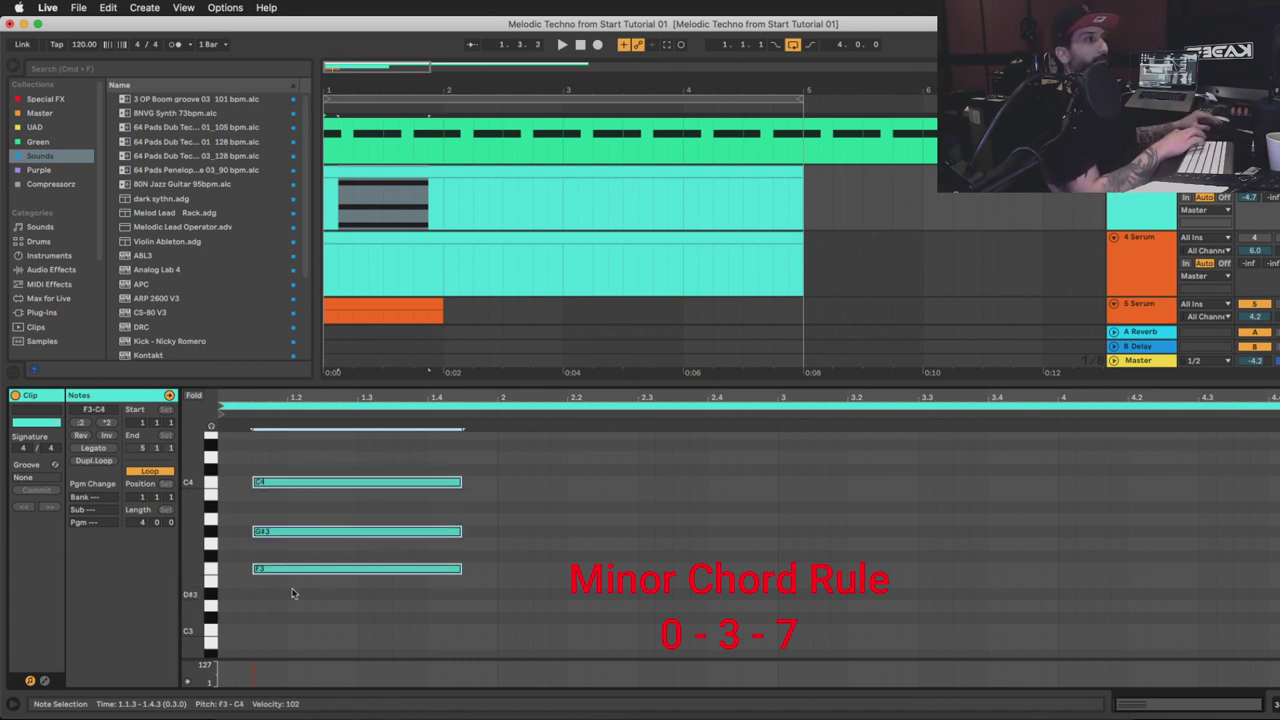
pyautogui.click(300, 556)
pyautogui.press('super+a')
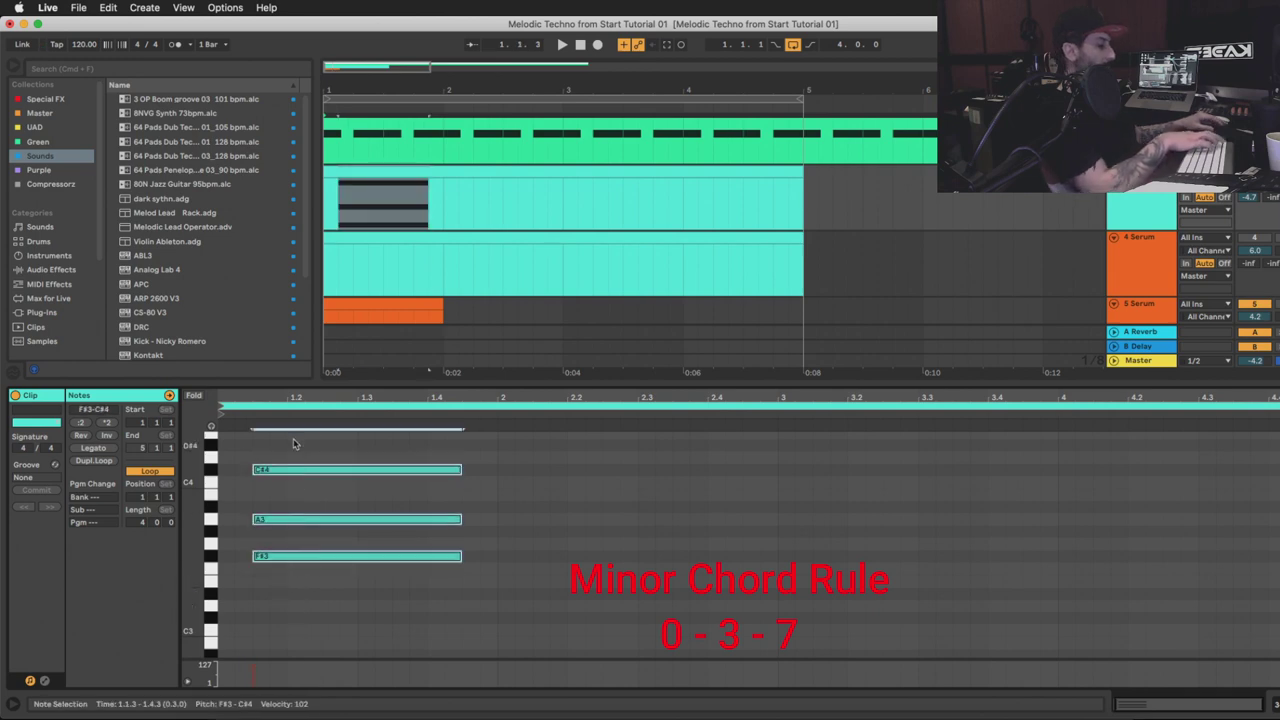
pyautogui.press('Delete')
# Start a G# minor chord at 1.1.3 by placing G#3 and stacking a copy raised to B3
pyautogui.doubleClick(255, 538)
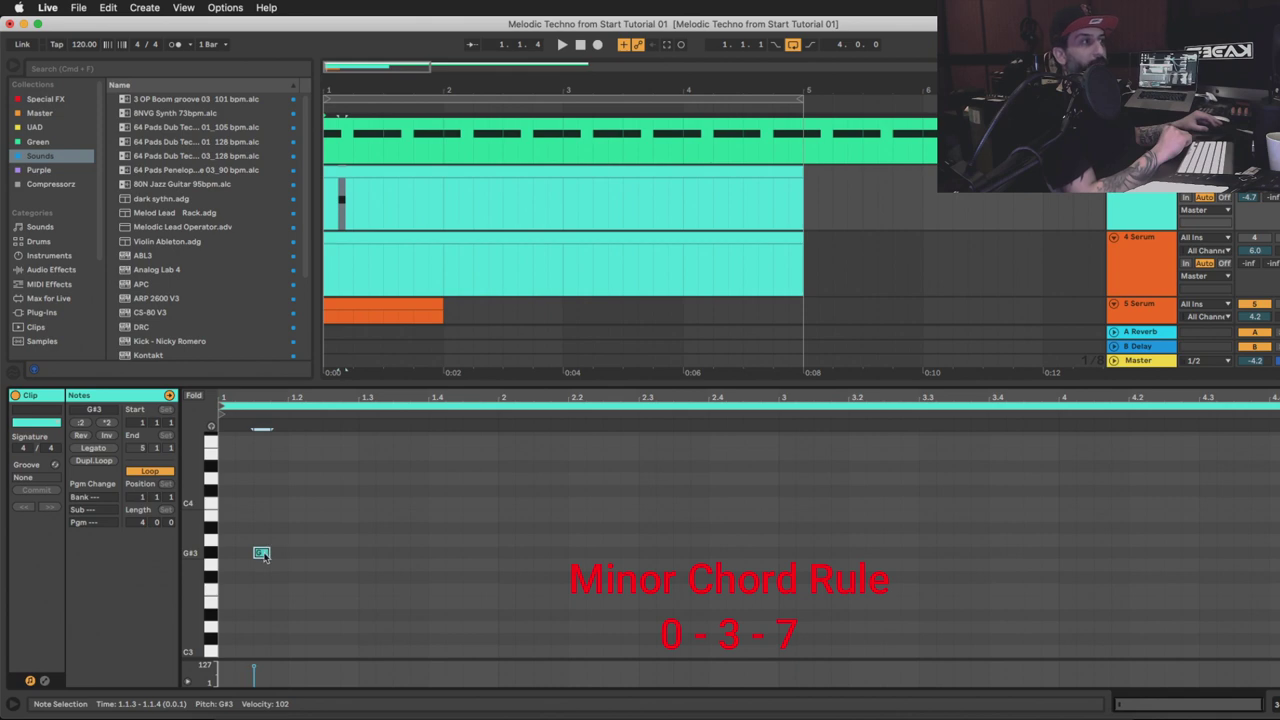
pyautogui.moveTo(261, 552); pyautogui.dragTo(263, 542)
pyautogui.press('Up')
pyautogui.press('Up')
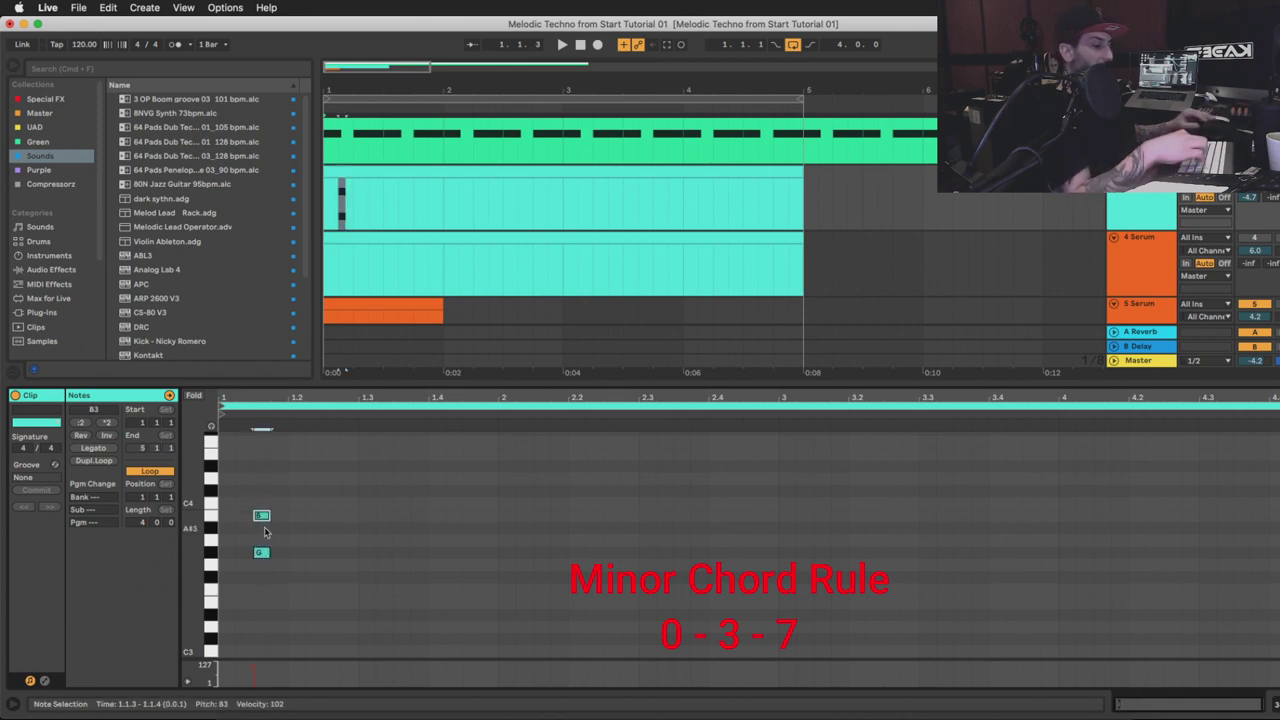
# Complete the G# minor chord with a duplicate note raised to D#4, and extend all three notes to 2.1.3
pyautogui.press('super+d')
pyautogui.press('Up')
pyautogui.press('Up')
pyautogui.press('Up')
pyautogui.press('Up')
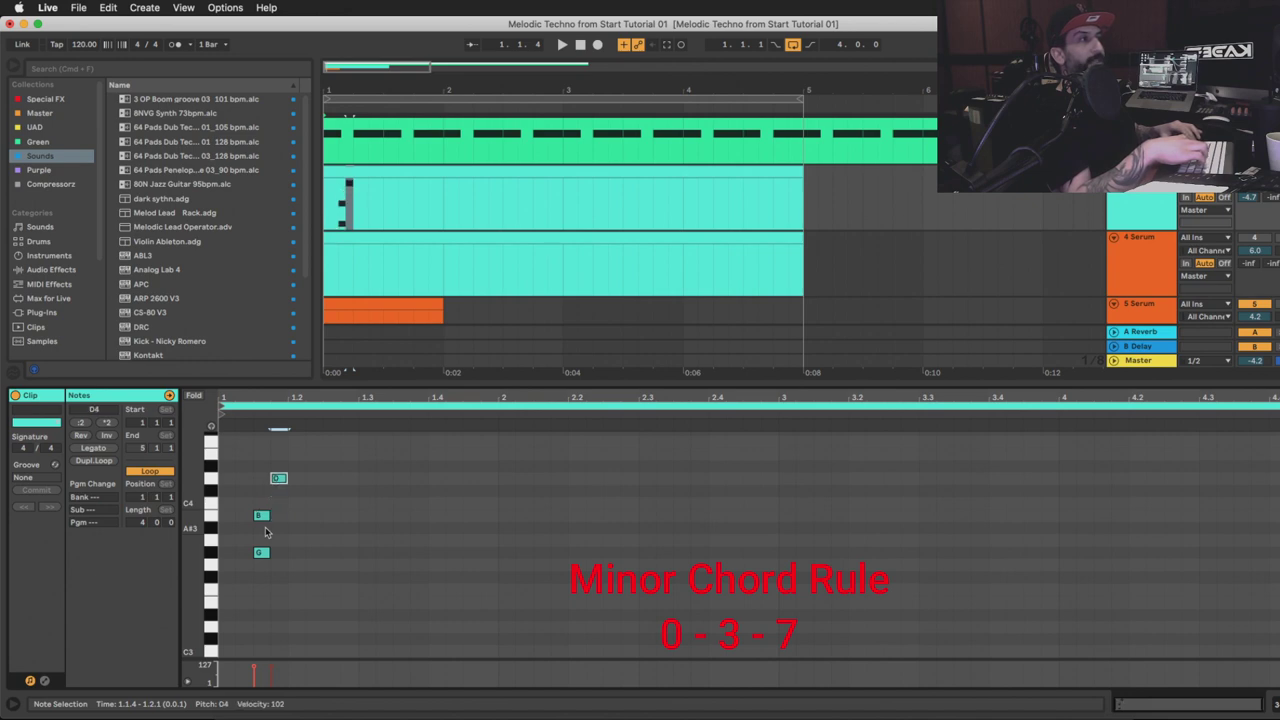
pyautogui.press('Left')
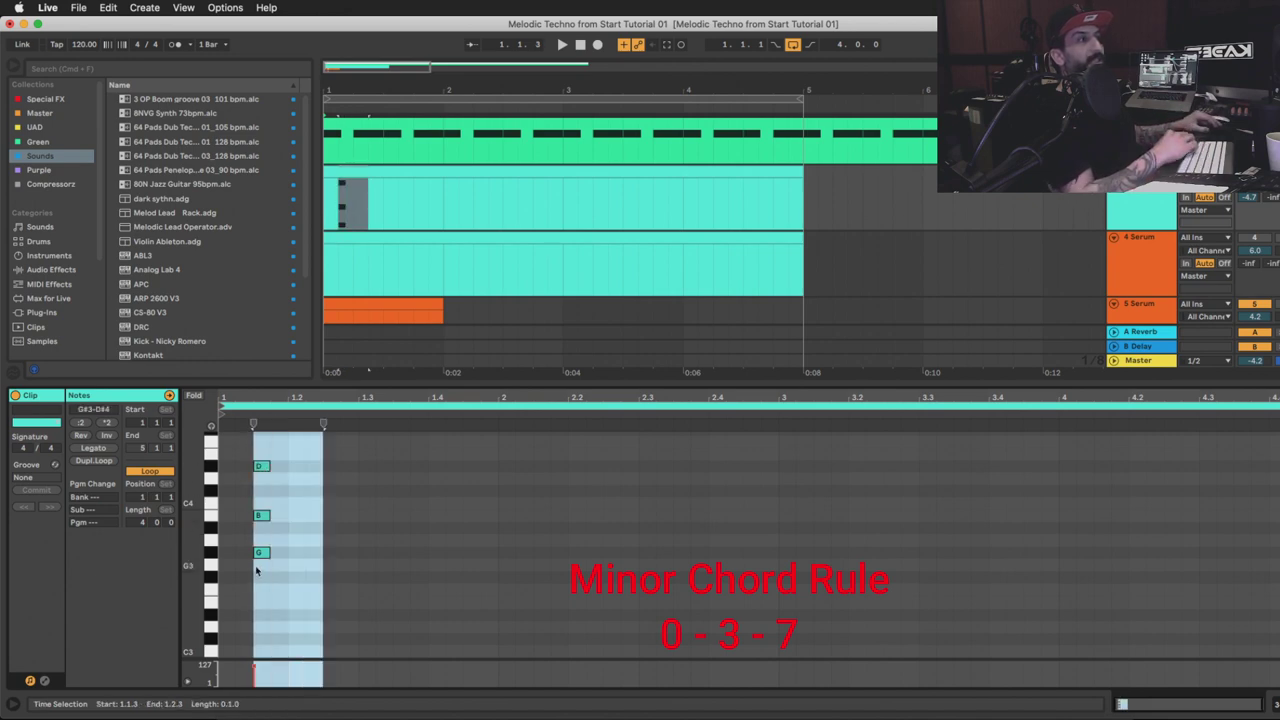
pyautogui.moveTo(239, 573); pyautogui.dragTo(282, 452)
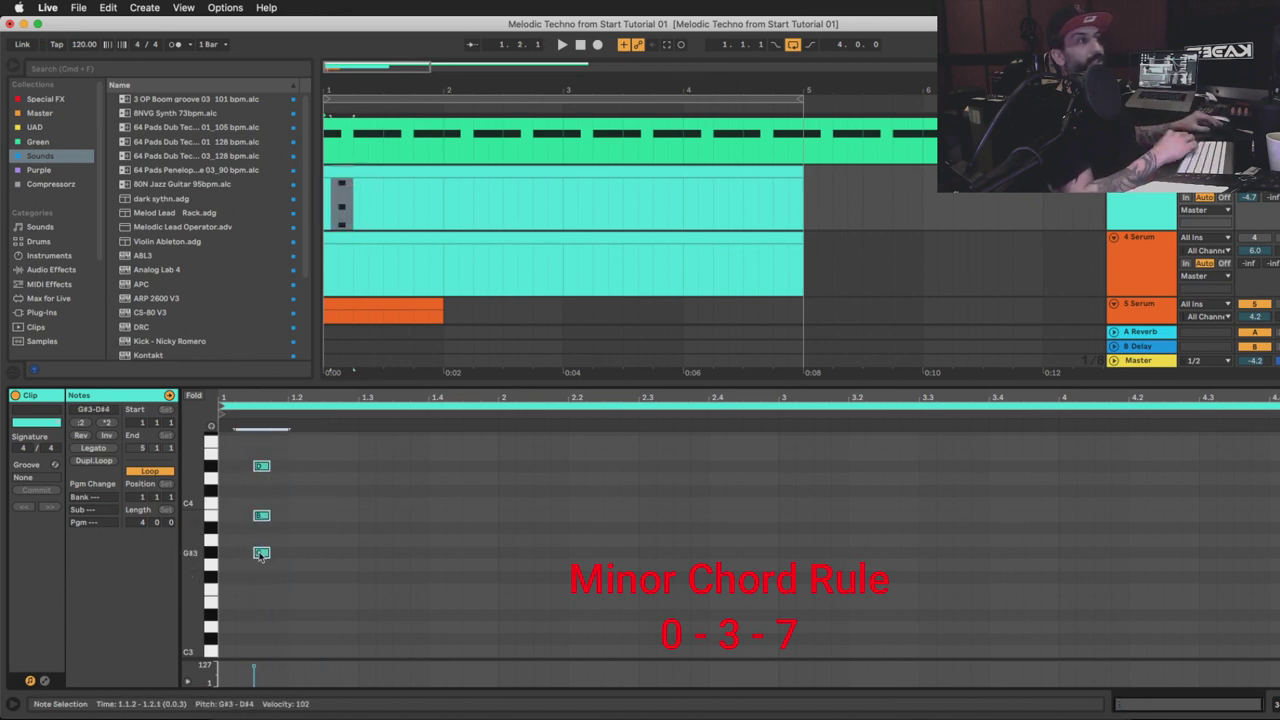
pyautogui.moveTo(267, 553); pyautogui.dragTo(519, 553)
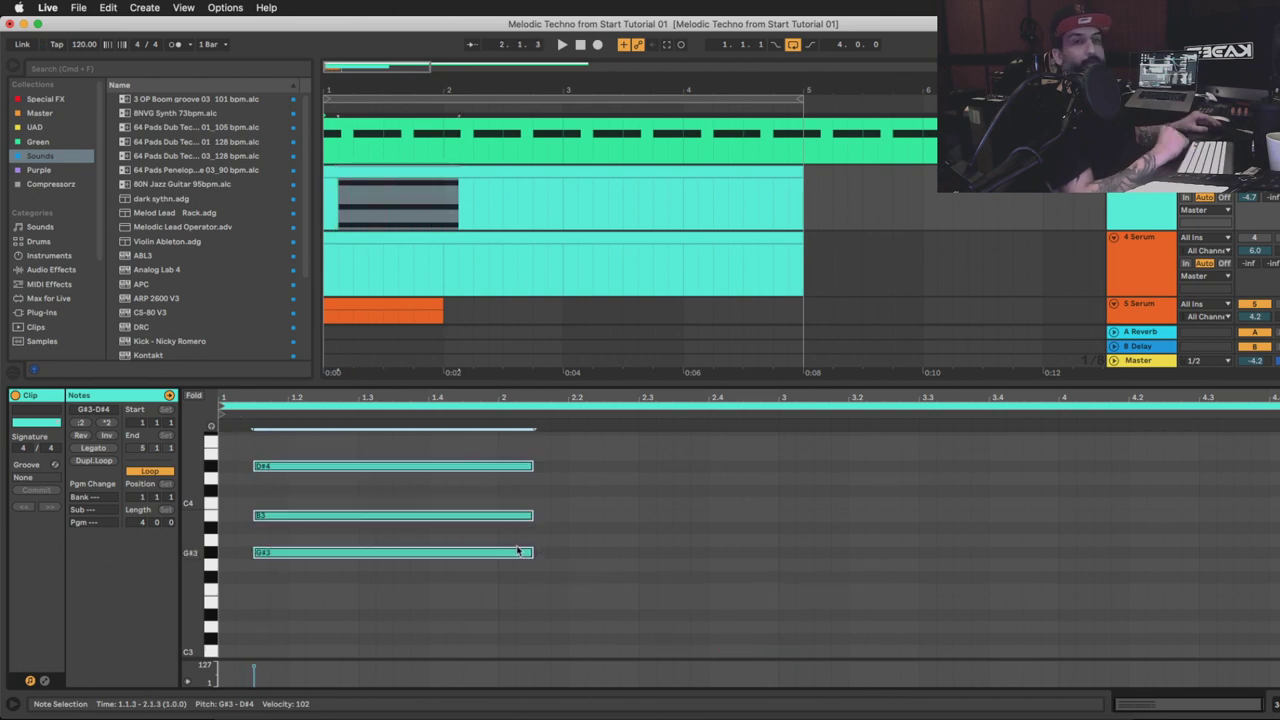
# Replace the G# minor chord with an F#3 root note at 1.3.1 and a copy at 1.3.2 raised to A#3
pyautogui.press('Delete')
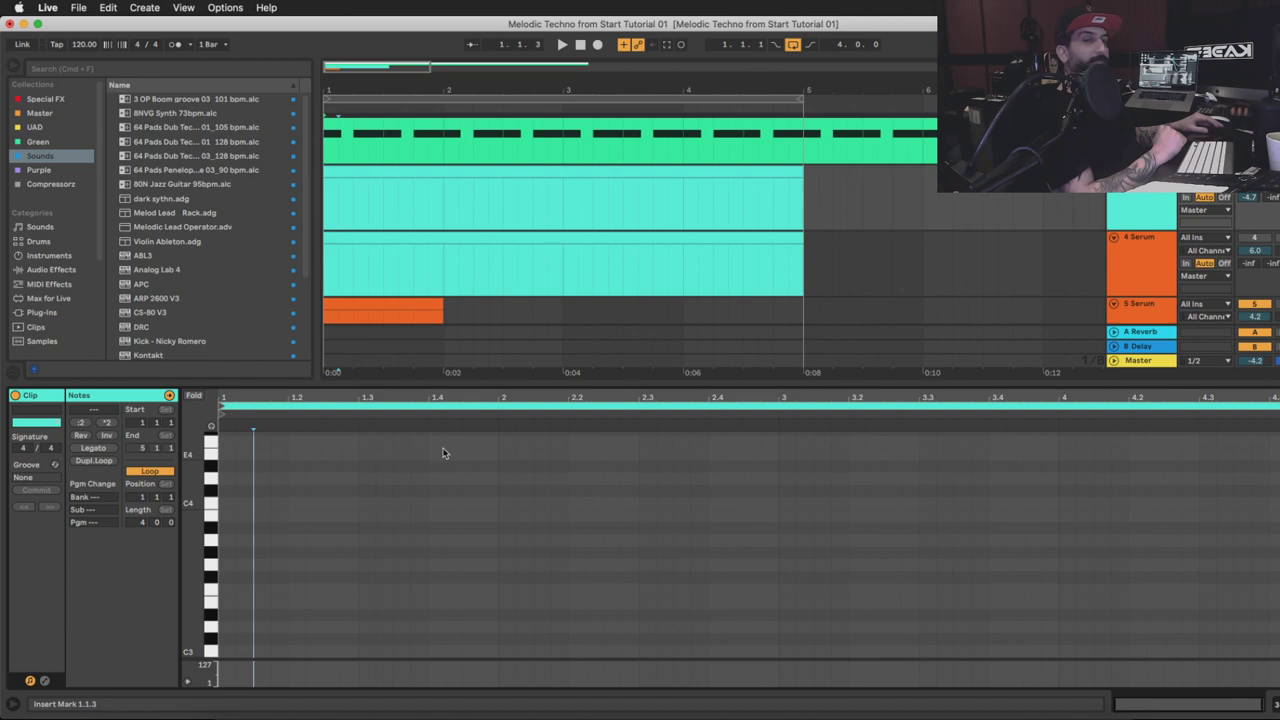
pyautogui.doubleClick(365, 574)
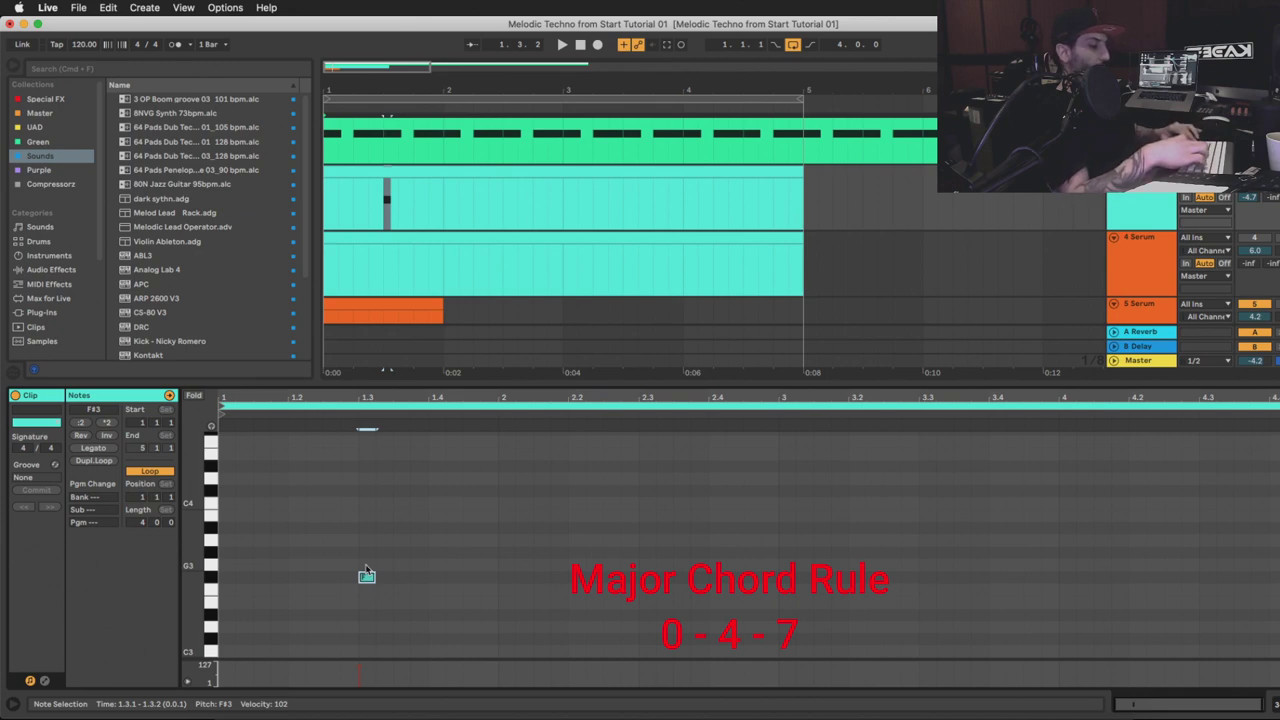
pyautogui.press('super+c')
pyautogui.press('super+v')
pyautogui.press('Up')
pyautogui.press('Up')
pyautogui.press('Up')
pyautogui.press('Up')
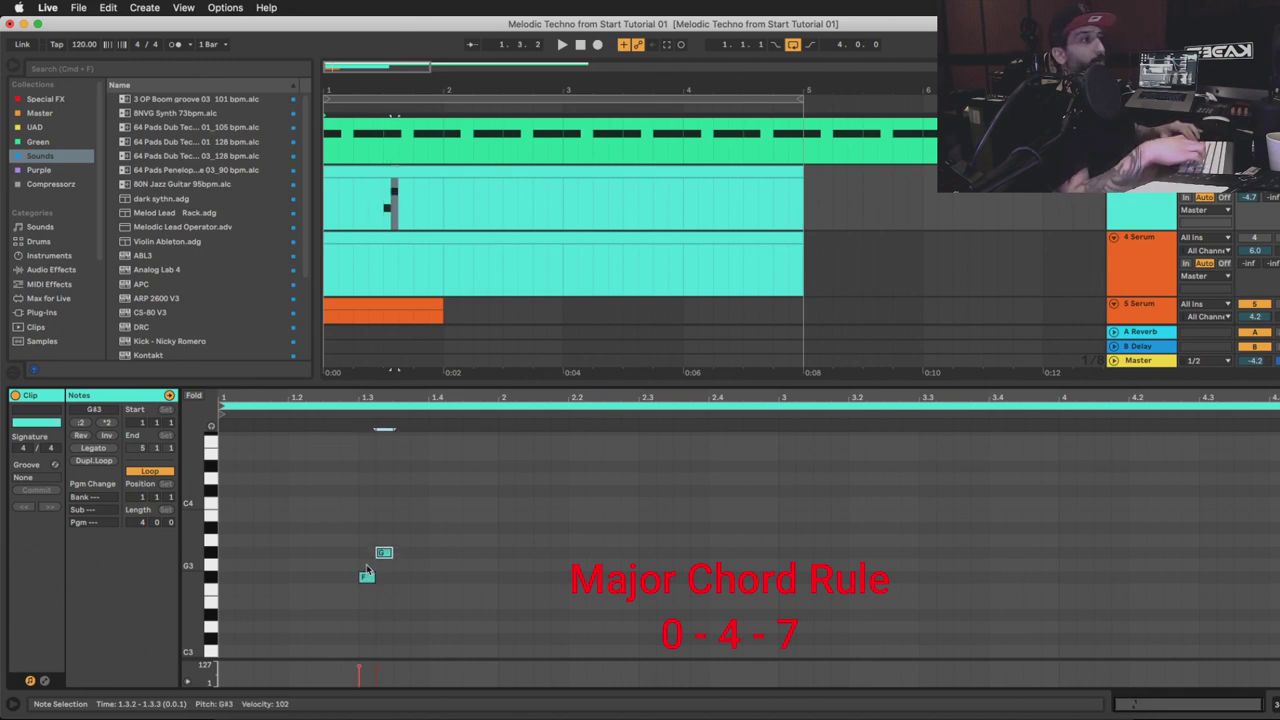
# Copy the A#3 note to 1.3.3 and raise the copy three semitones to C#4
pyautogui.press('super+c')
pyautogui.press('super+v')
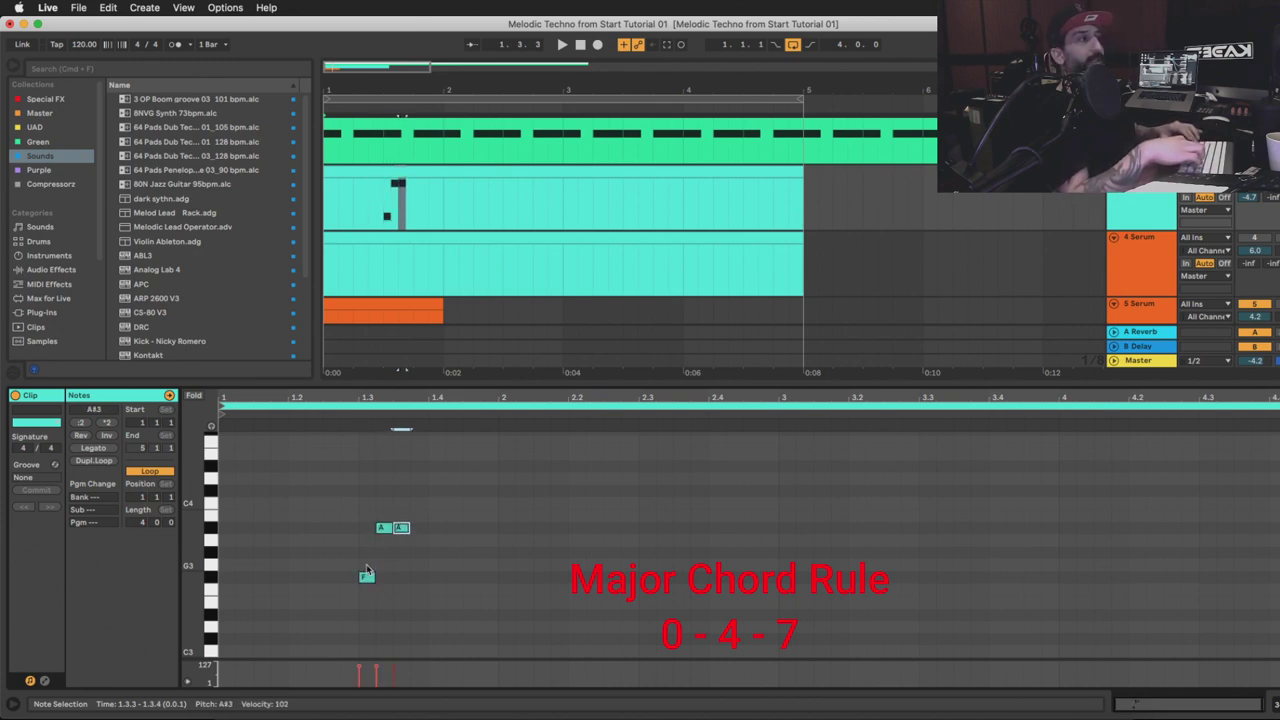
pyautogui.press('Up')
pyautogui.press('Up')
pyautogui.press('Up')
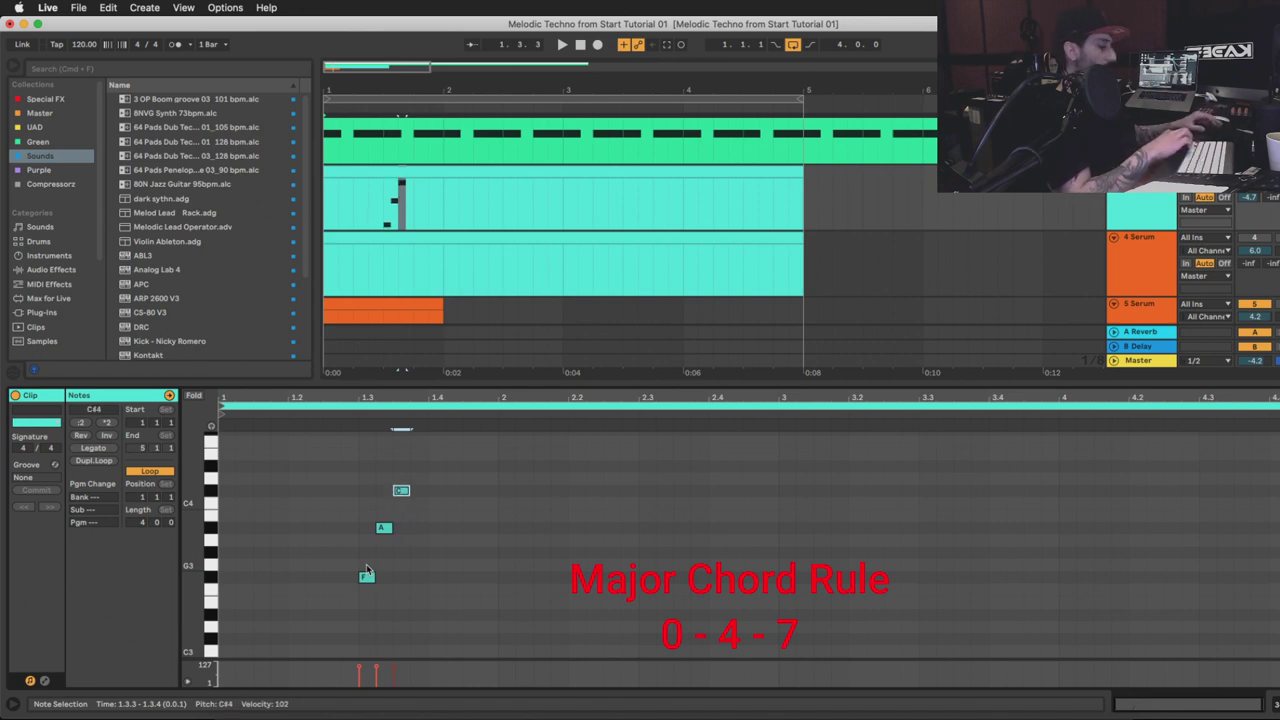
# Align A#3 and C#4 with F#3 at 1.3.1 and extend the full F# major chord to 2.2.3
pyautogui.press('Left')
pyautogui.click(388, 528)
pyautogui.press('Left')
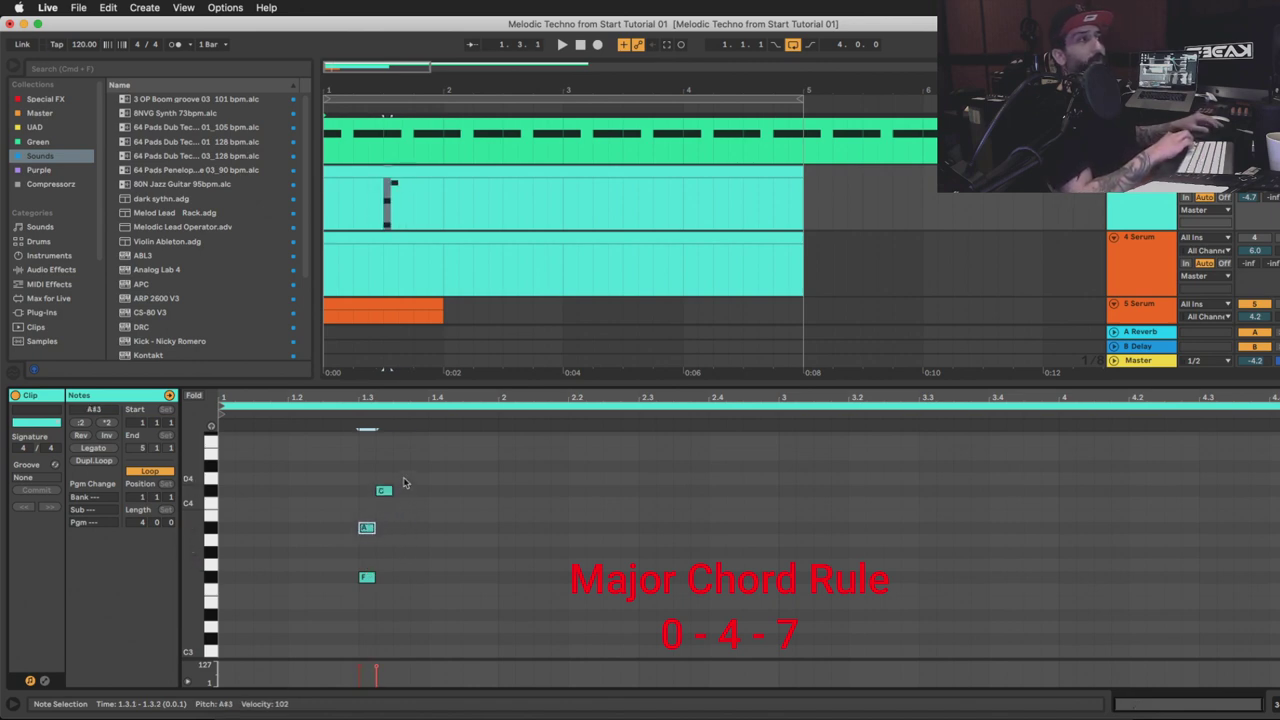
pyautogui.click(390, 492)
pyautogui.press('Left')
pyautogui.moveTo(403, 466); pyautogui.dragTo(603, 577)
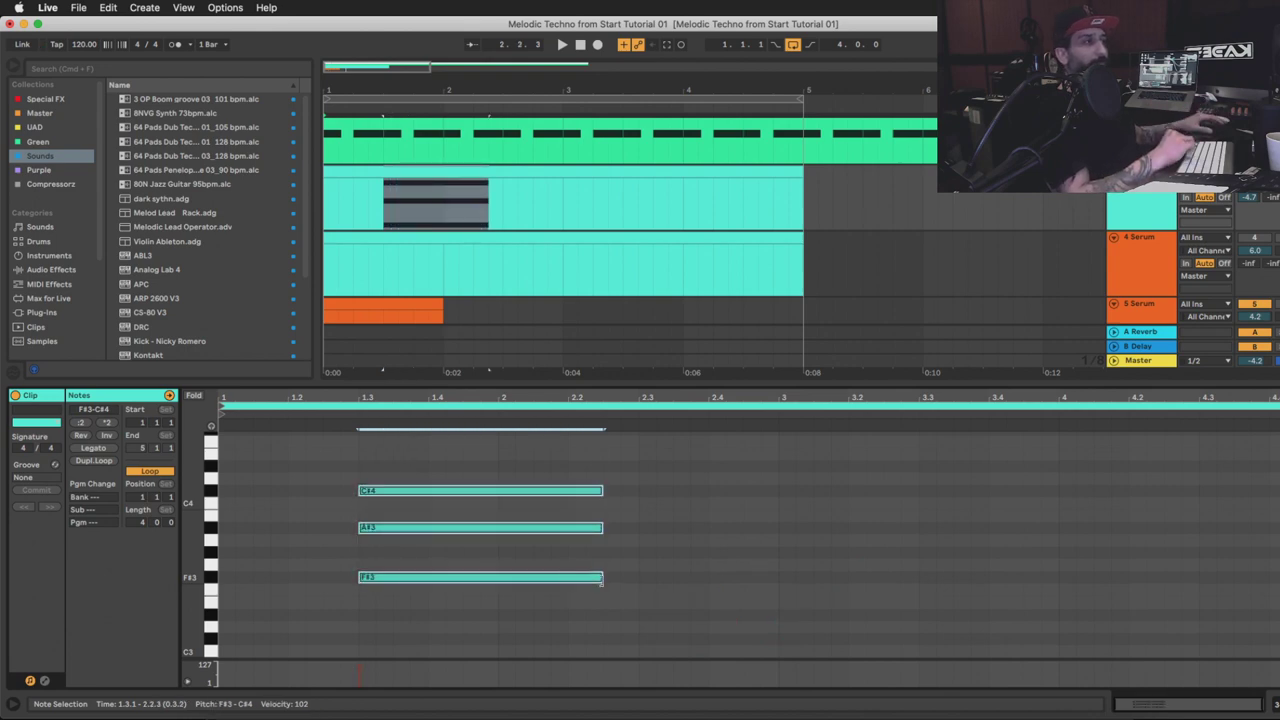
# Delete the F# major chord and duplicate the one-bar MIDI clip on the 5 Serum track
pyautogui.press('Delete')
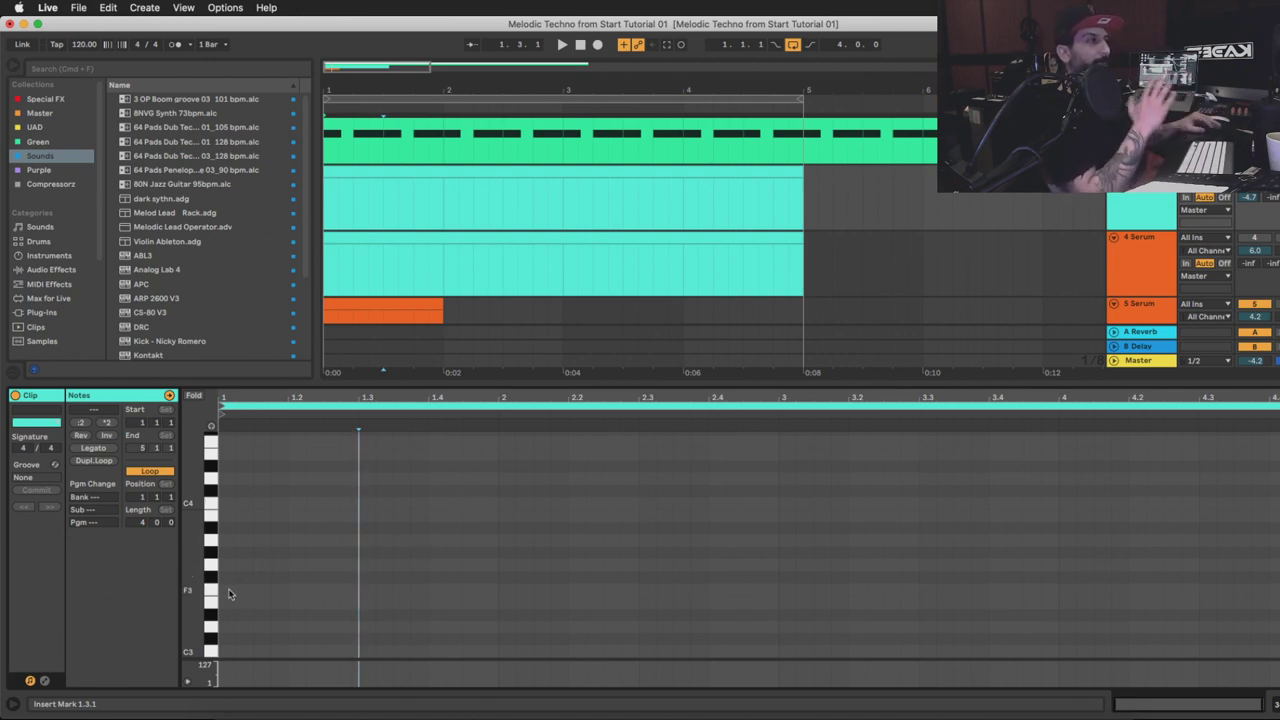
pyautogui.click(416, 304)
pyautogui.press('super+d')
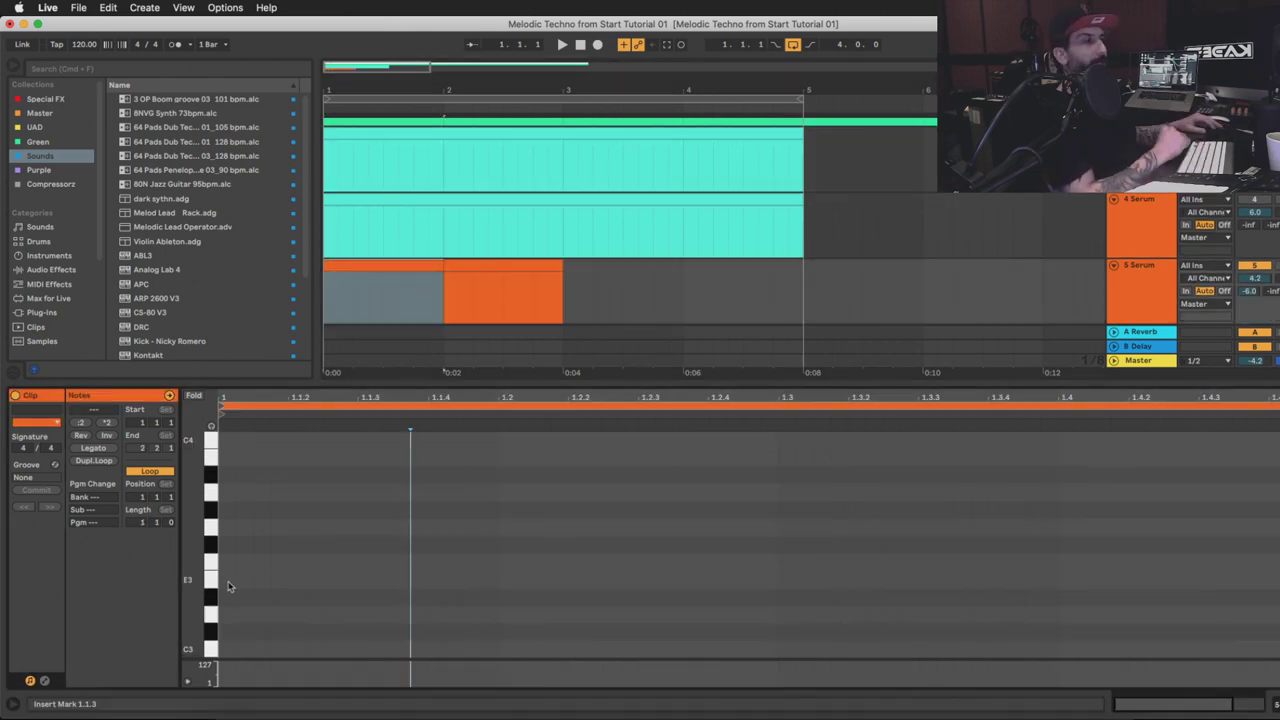
# Stack the E minor scale at 1.1.1 in the first 5 Serum clip: E3, F#3, G3, A3, B3, C4, D4 and E4
pyautogui.doubleClick(226, 580)
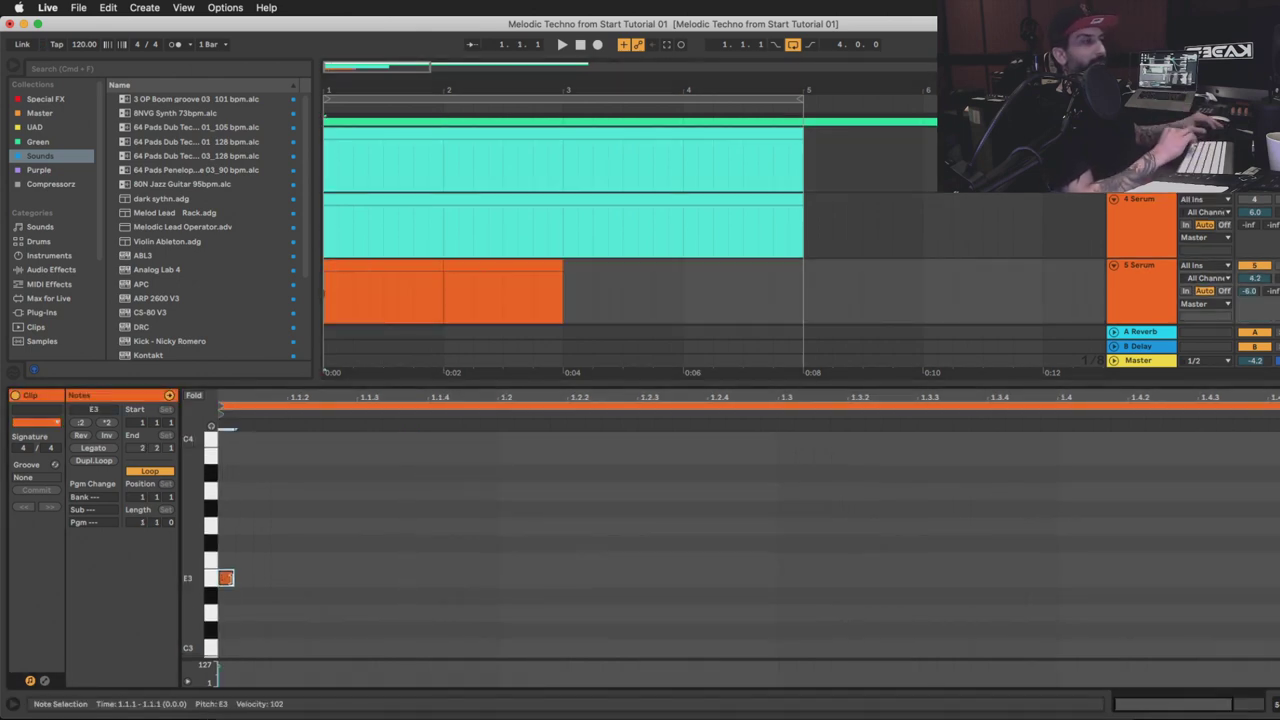
pyautogui.scroll(1, 226, 578)
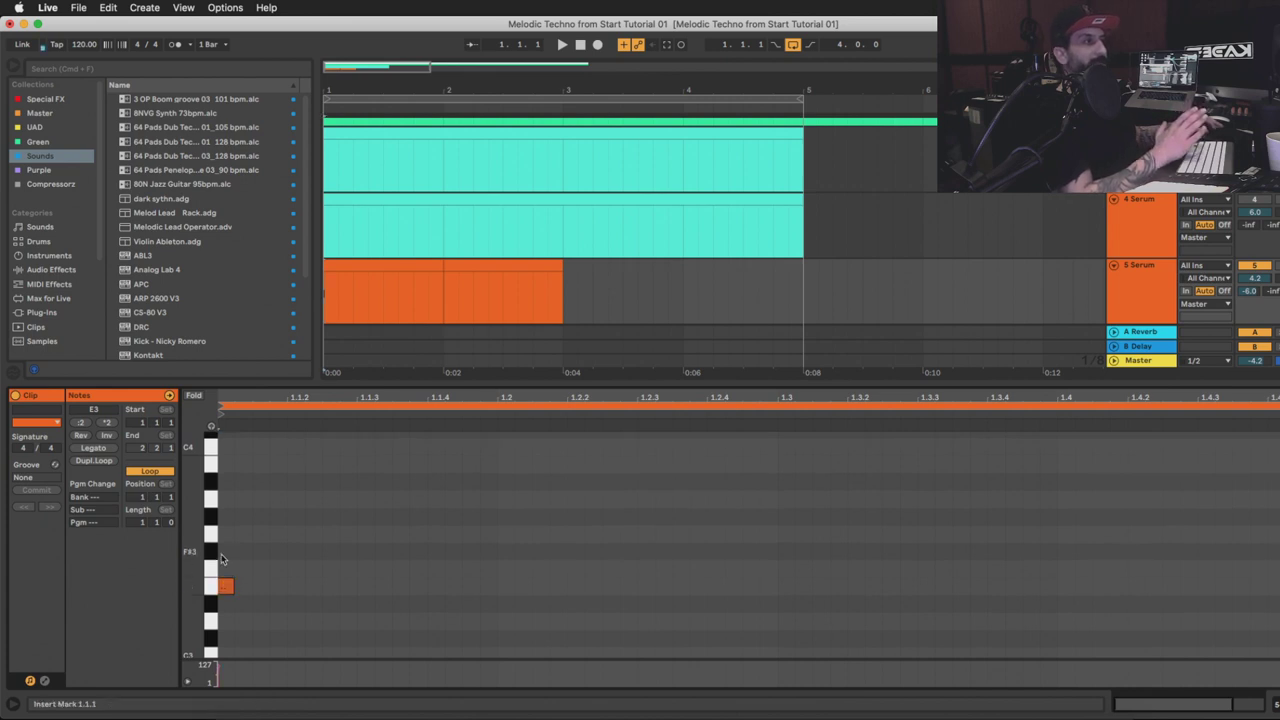
pyautogui.doubleClick(225, 551)
pyautogui.doubleClick(225, 534)
pyautogui.doubleClick(225, 500)
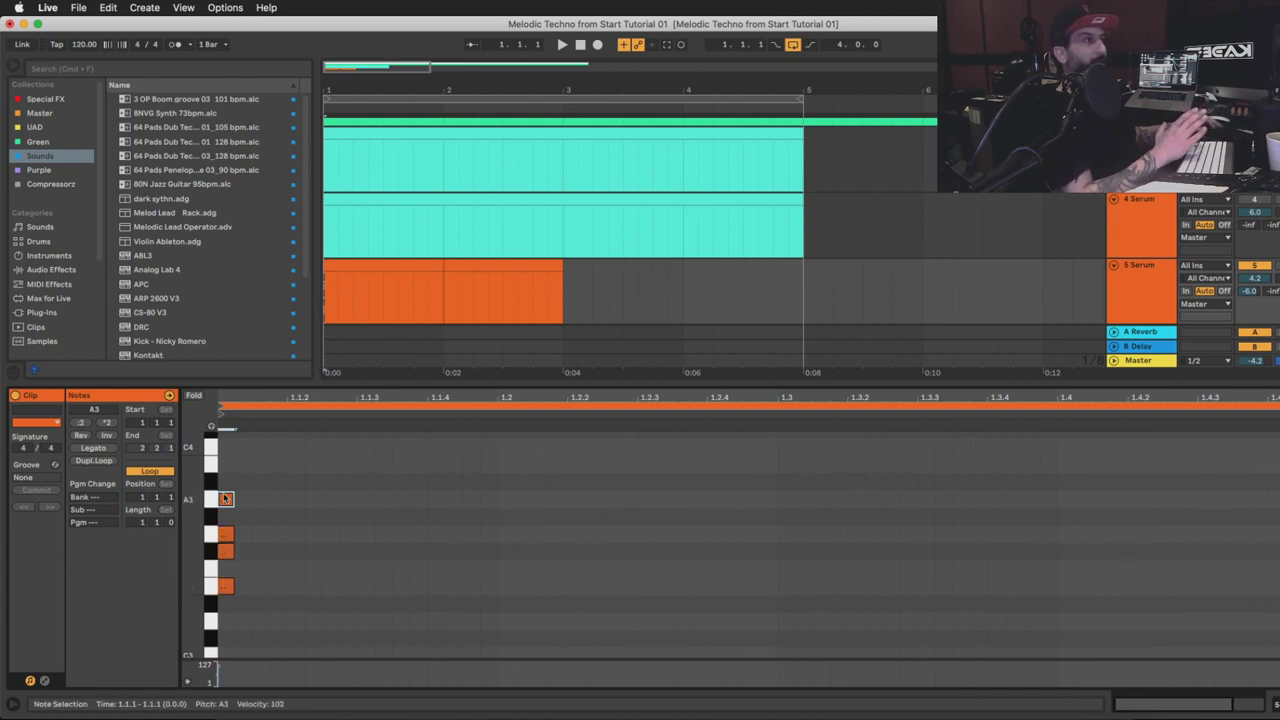
pyautogui.doubleClick(225, 466)
pyautogui.doubleClick(225, 449)
pyautogui.scroll(2, 226, 450)
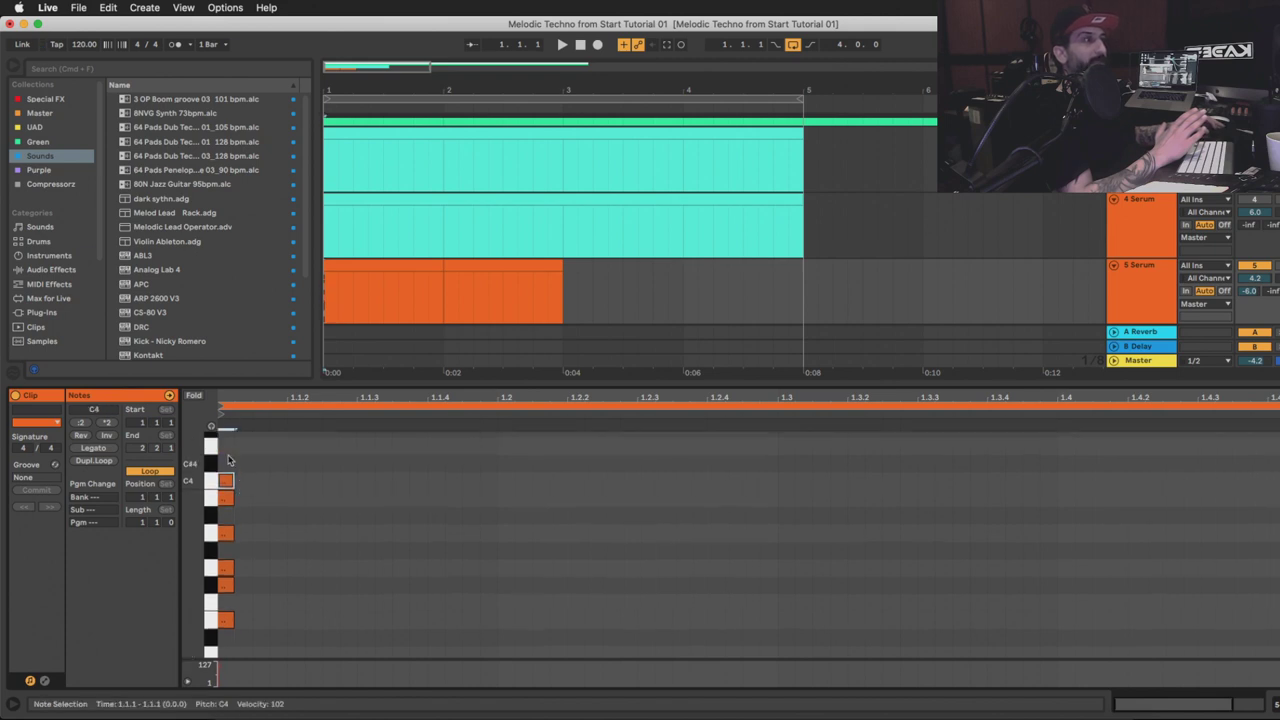
pyautogui.doubleClick(226, 446)
pyautogui.scroll(2, 226, 450)
pyautogui.doubleClick(226, 454)
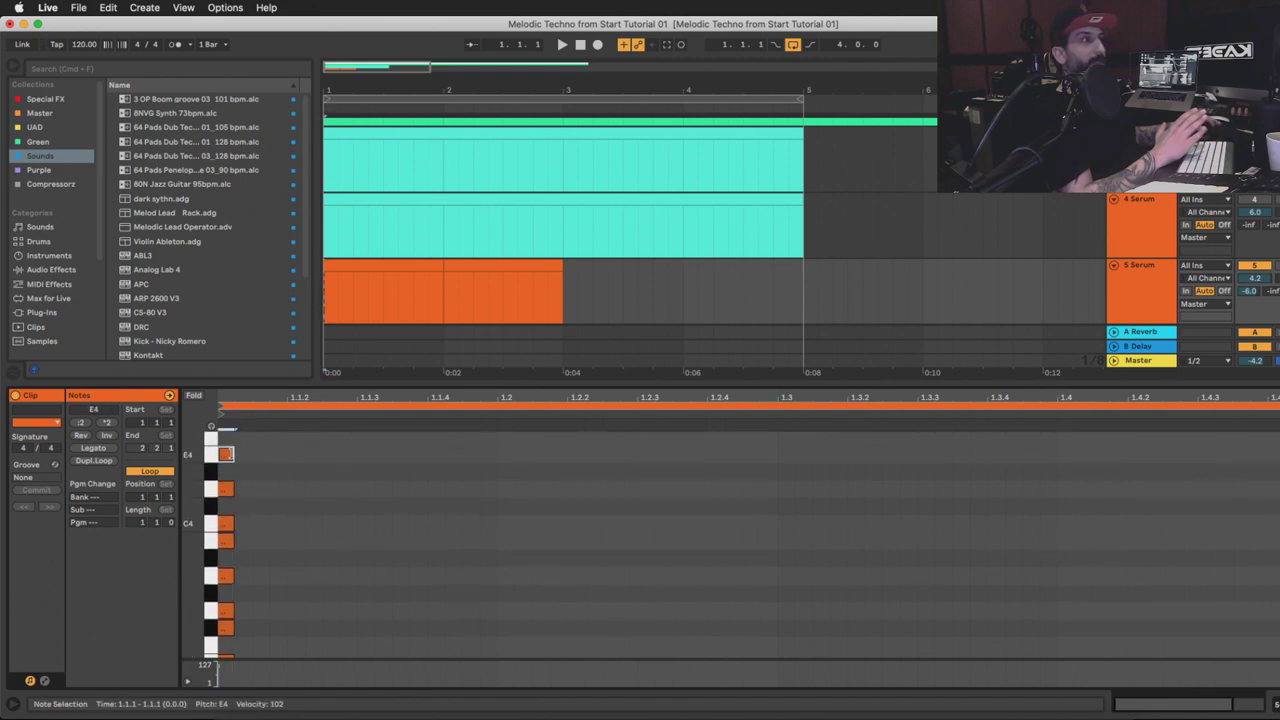
pyautogui.moveTo(211, 520); pyautogui.dragTo(240, 520)
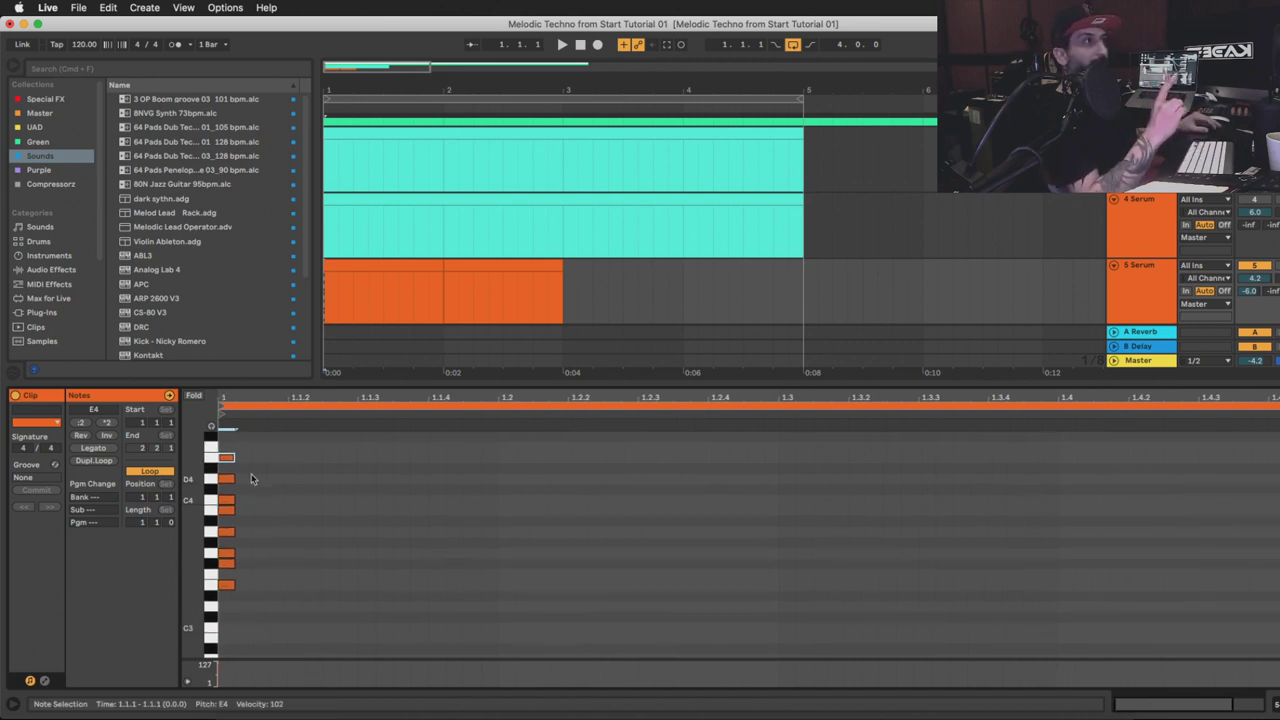
# Remove the E4 octave note from the E minor scale, keeping the seven notes from E3 to D4
pyautogui.scroll(1, 242, 578)
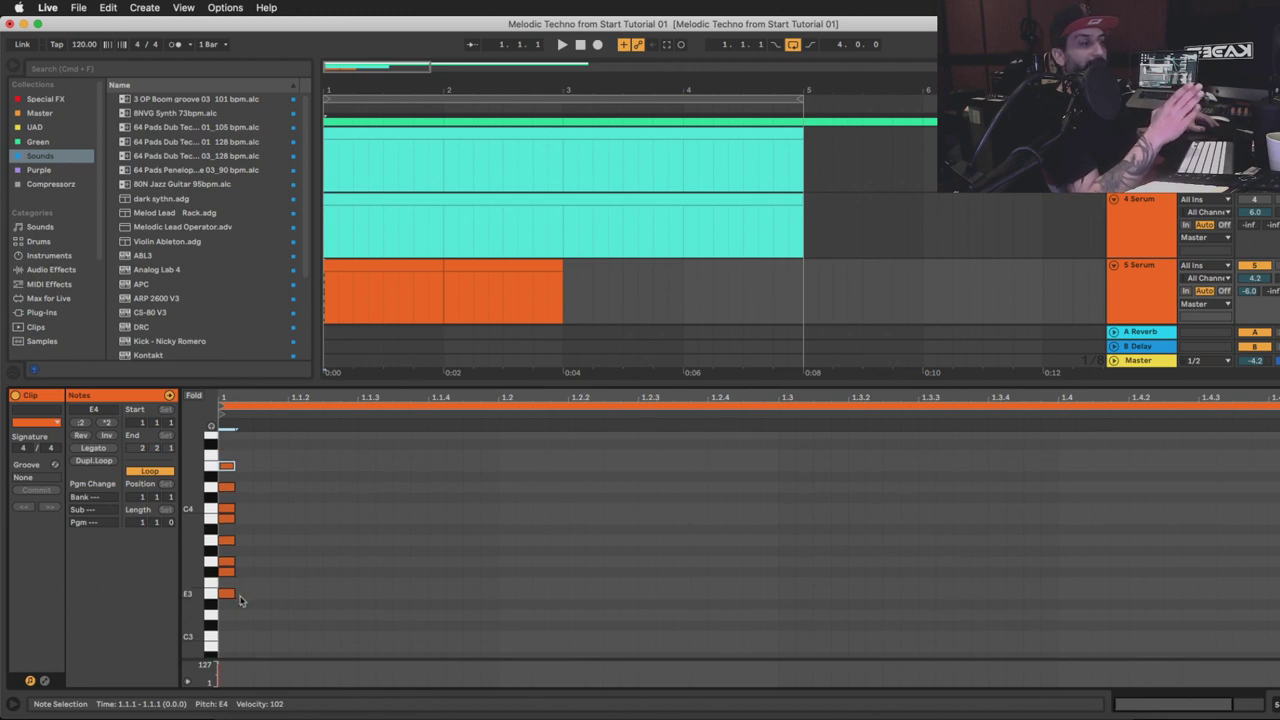
pyautogui.moveTo(242, 600); pyautogui.dragTo(224, 482)
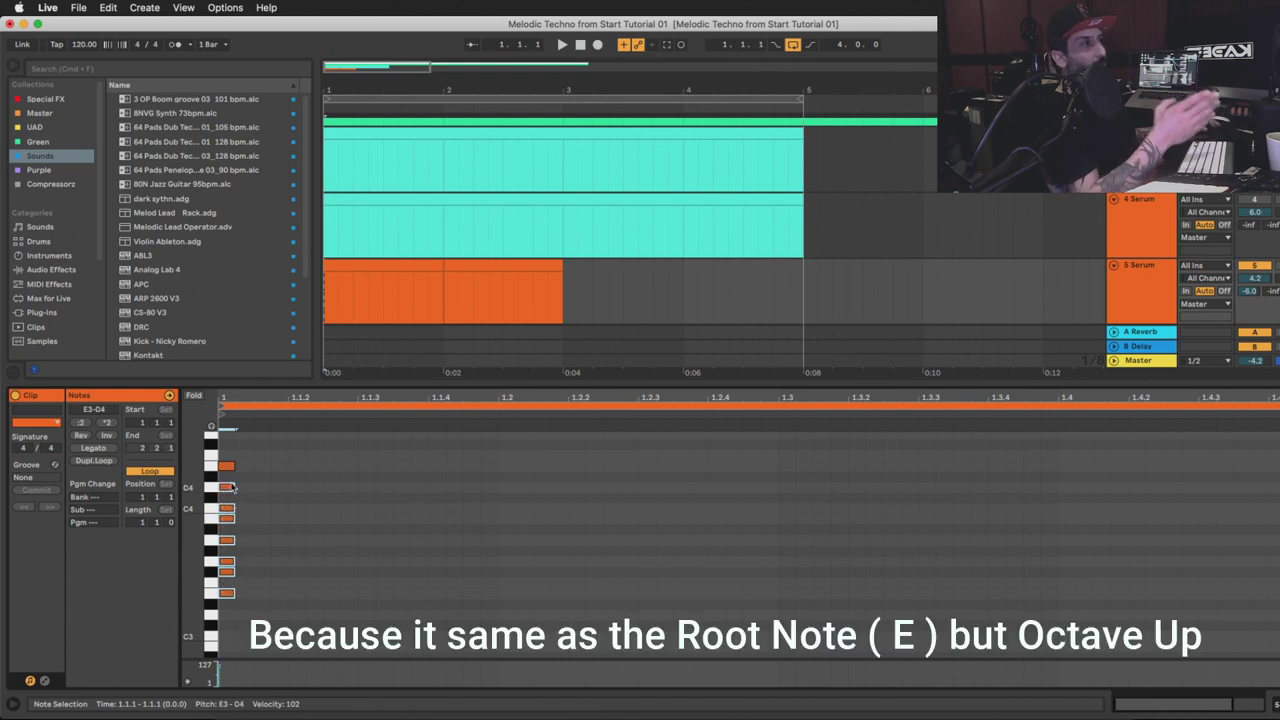
pyautogui.click(244, 447)
pyautogui.doubleClick(228, 465)
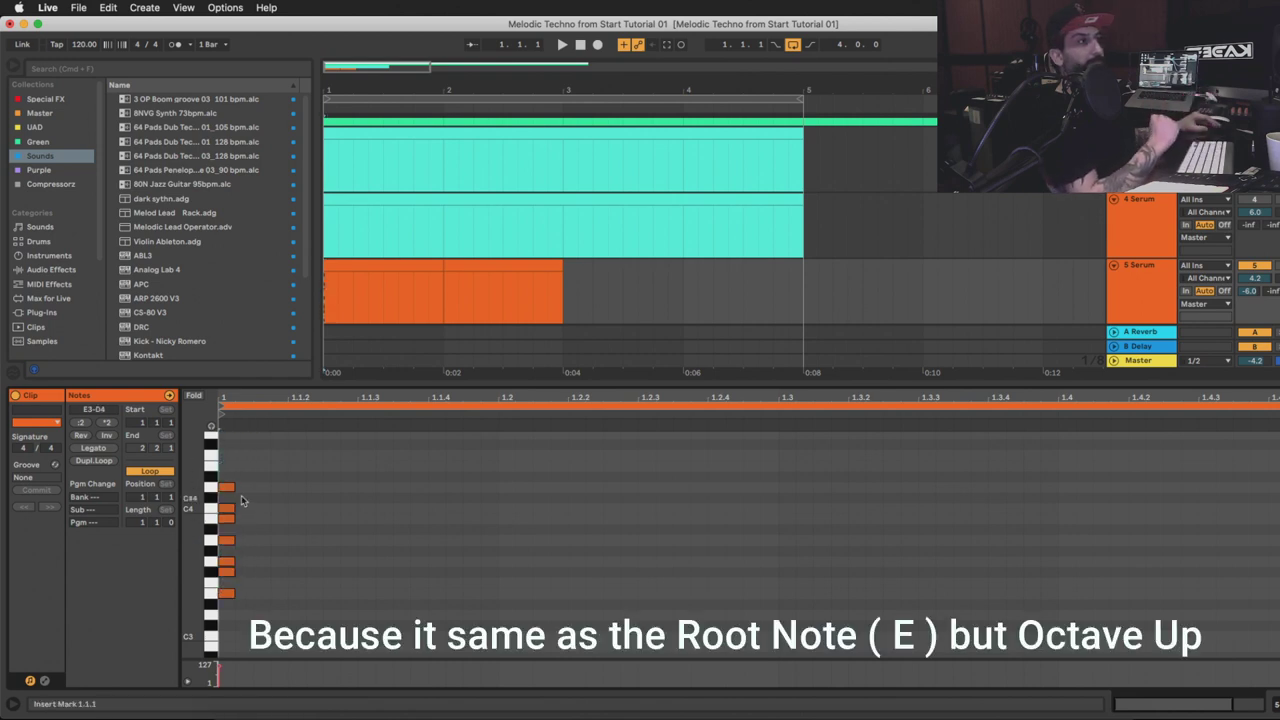
# Copy the seven scale notes E3 to D4 one octave up, to E4 through D5
pyautogui.moveTo(256, 470); pyautogui.dragTo(223, 602)
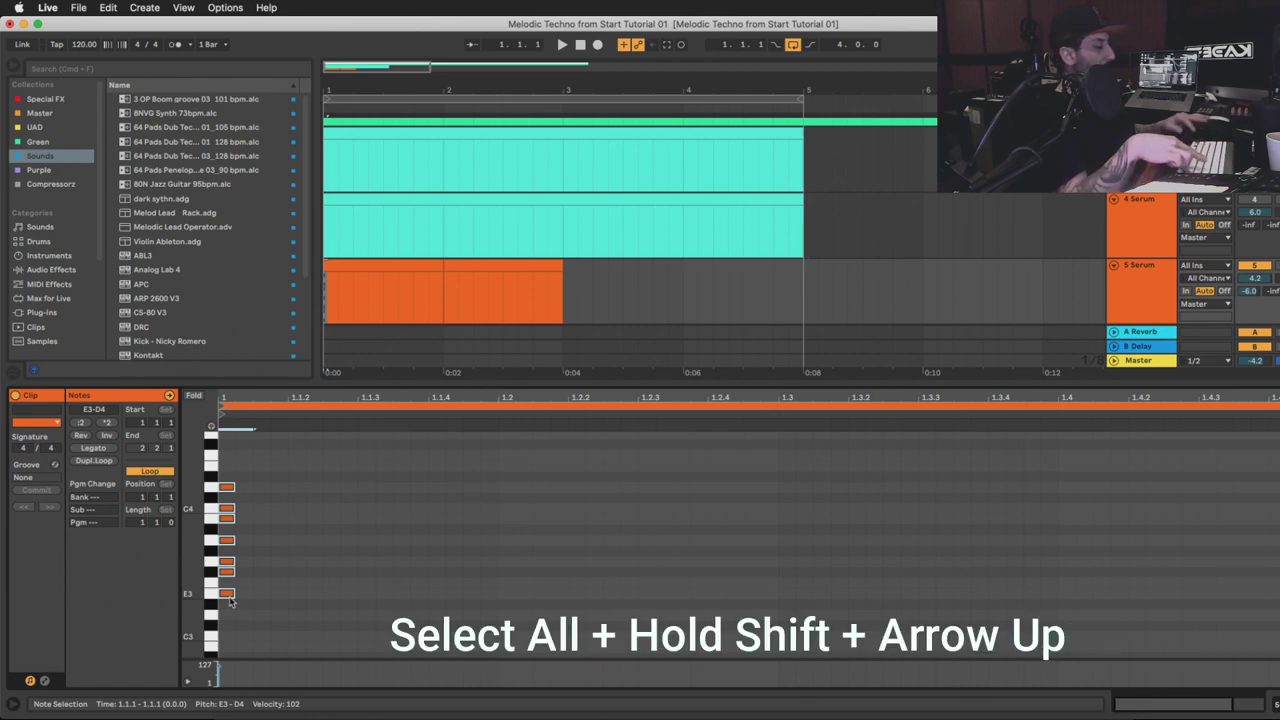
pyautogui.hotkey('shift', 'Up')
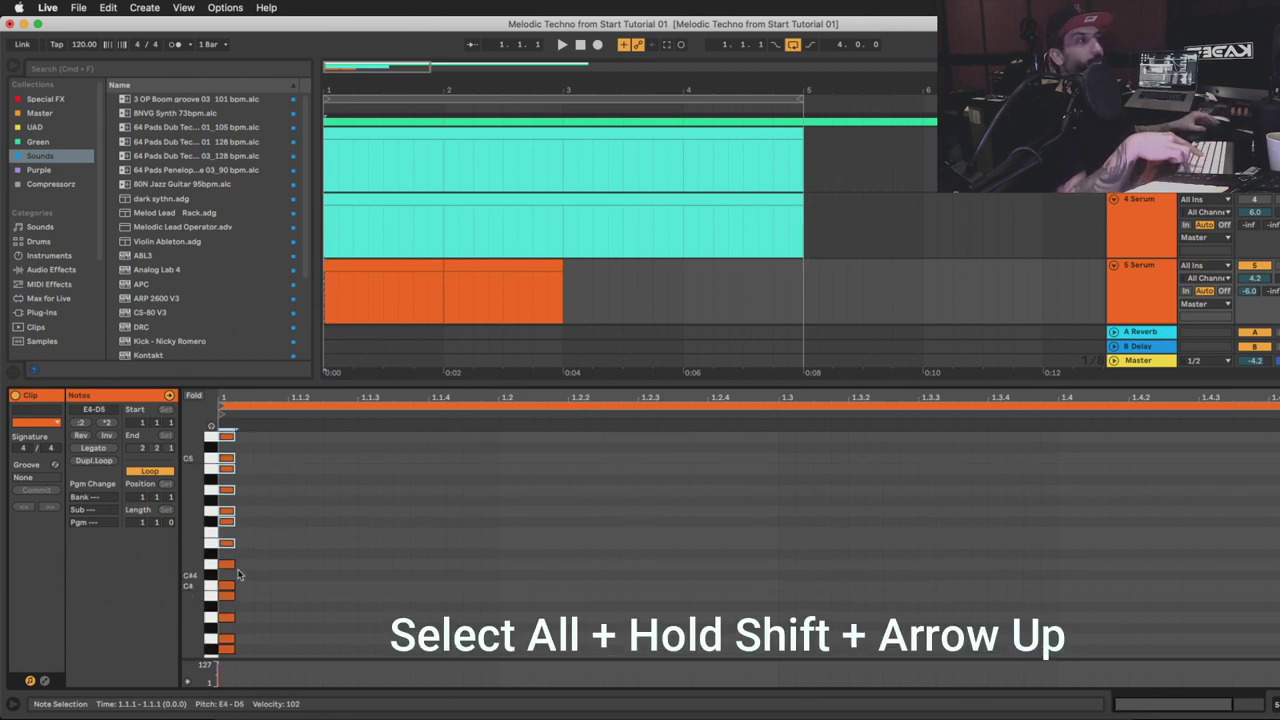
pyautogui.scroll(1, 243, 574)
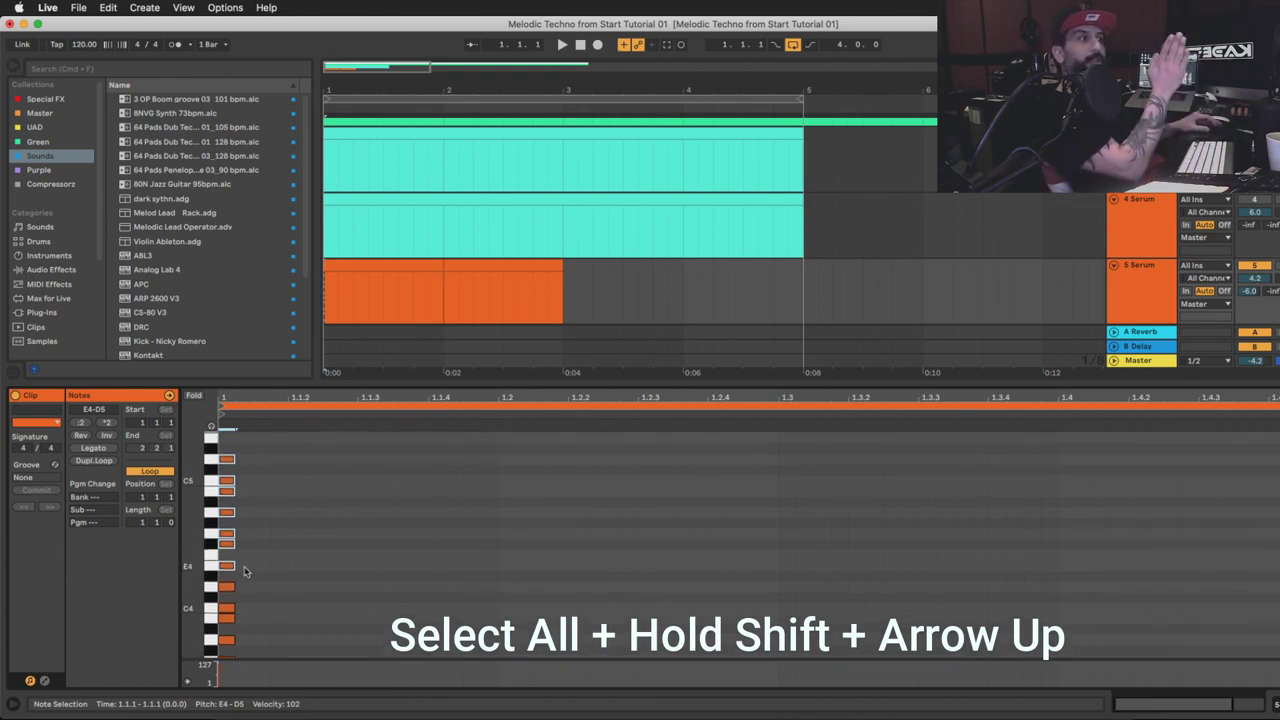
# Copy the seven scale notes E3 to D4 one octave down, to E2 through D3
pyautogui.scroll(-1, 245, 572)
pyautogui.scroll(-2, 245, 572)
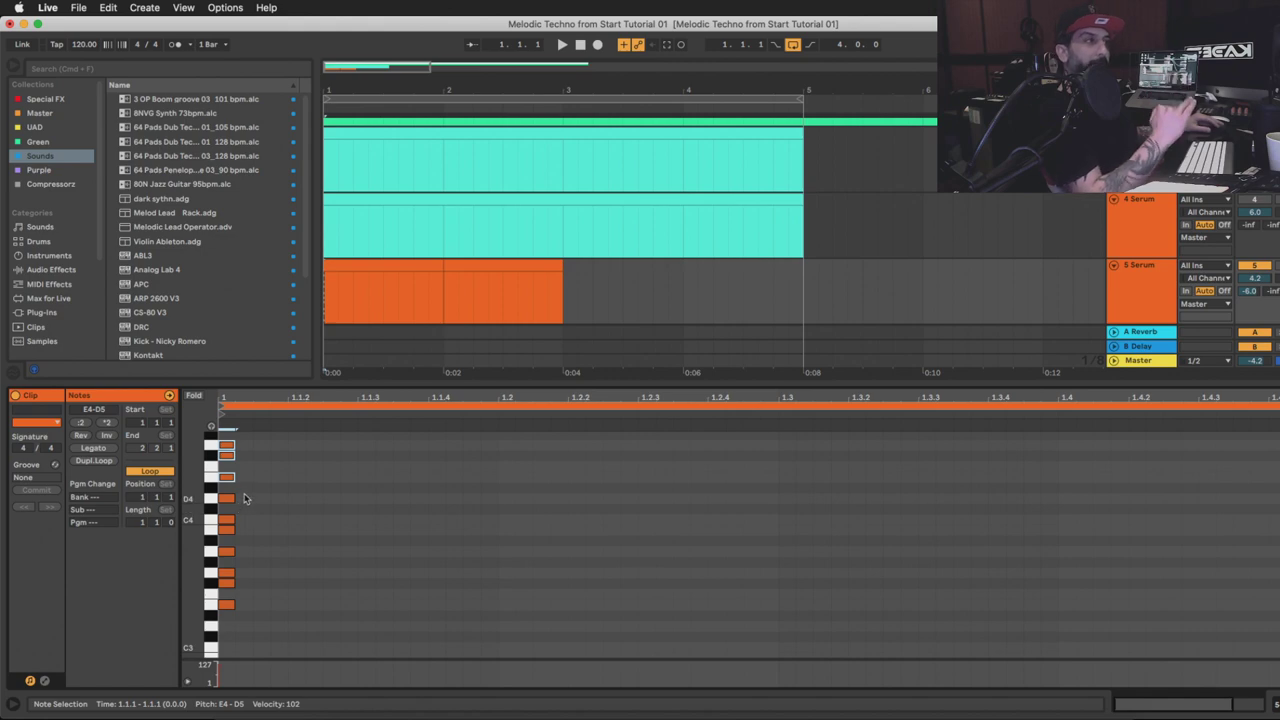
pyautogui.moveTo(246, 500); pyautogui.dragTo(222, 626)
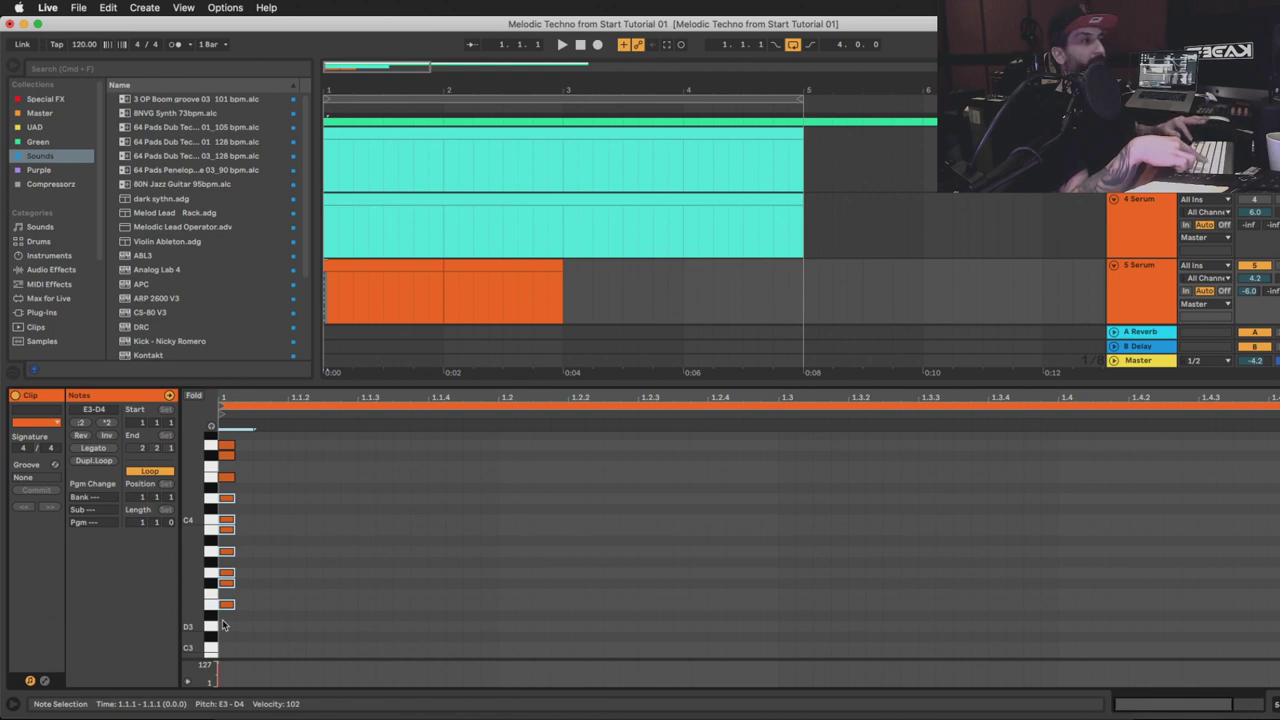
pyautogui.hotkey('shift', 'Down')
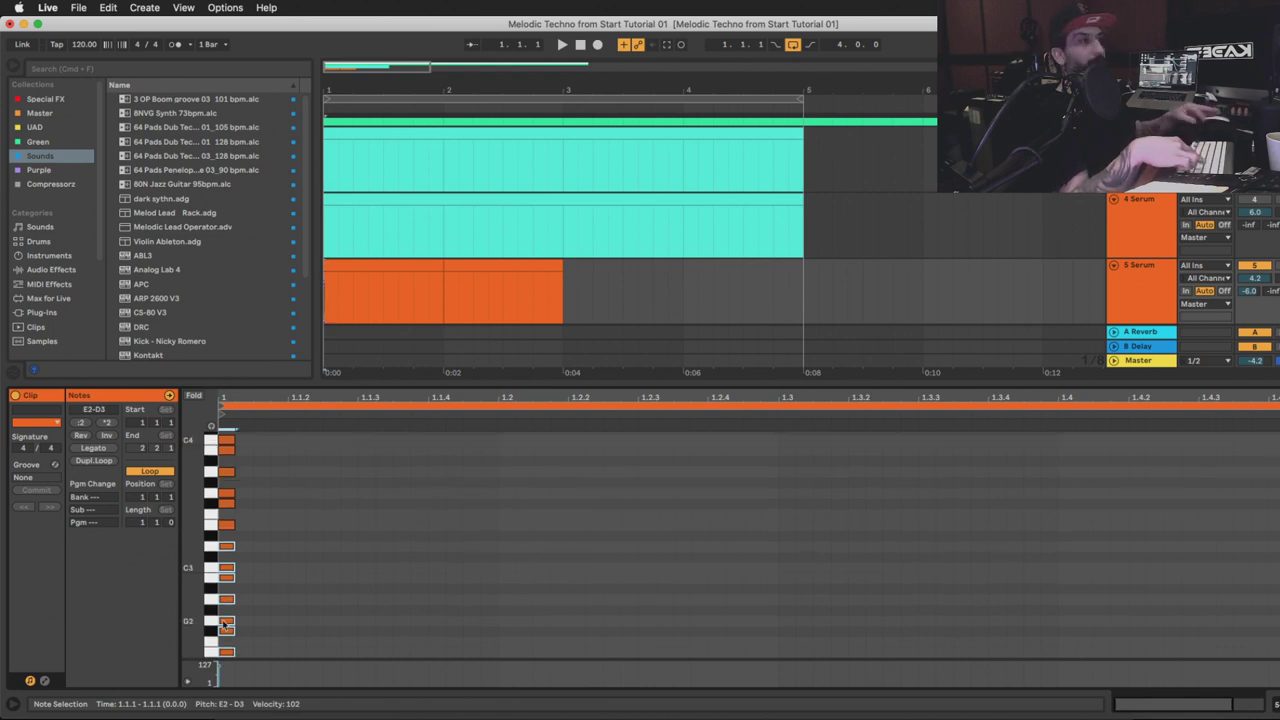
# Fold the note editor to only the used E minor keys and highlight the E3 to D4 octave
pyautogui.click(197, 396)
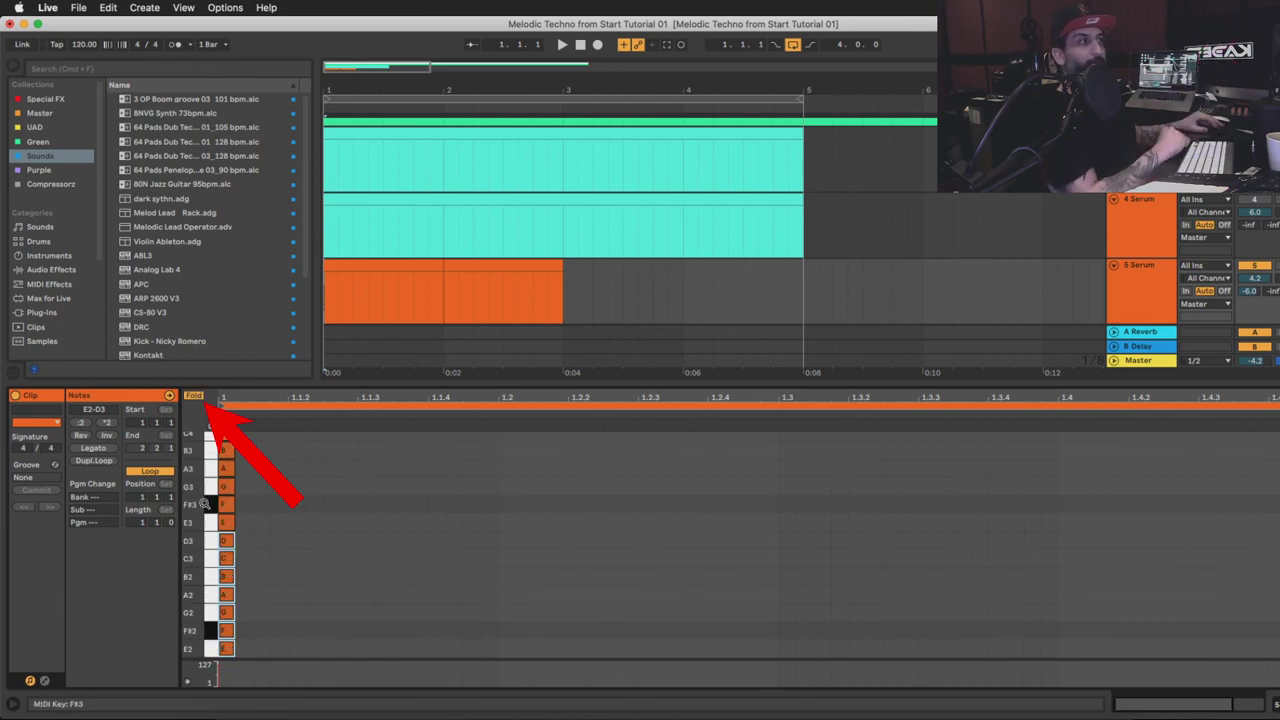
pyautogui.moveTo(210, 505); pyautogui.dragTo(190, 505)
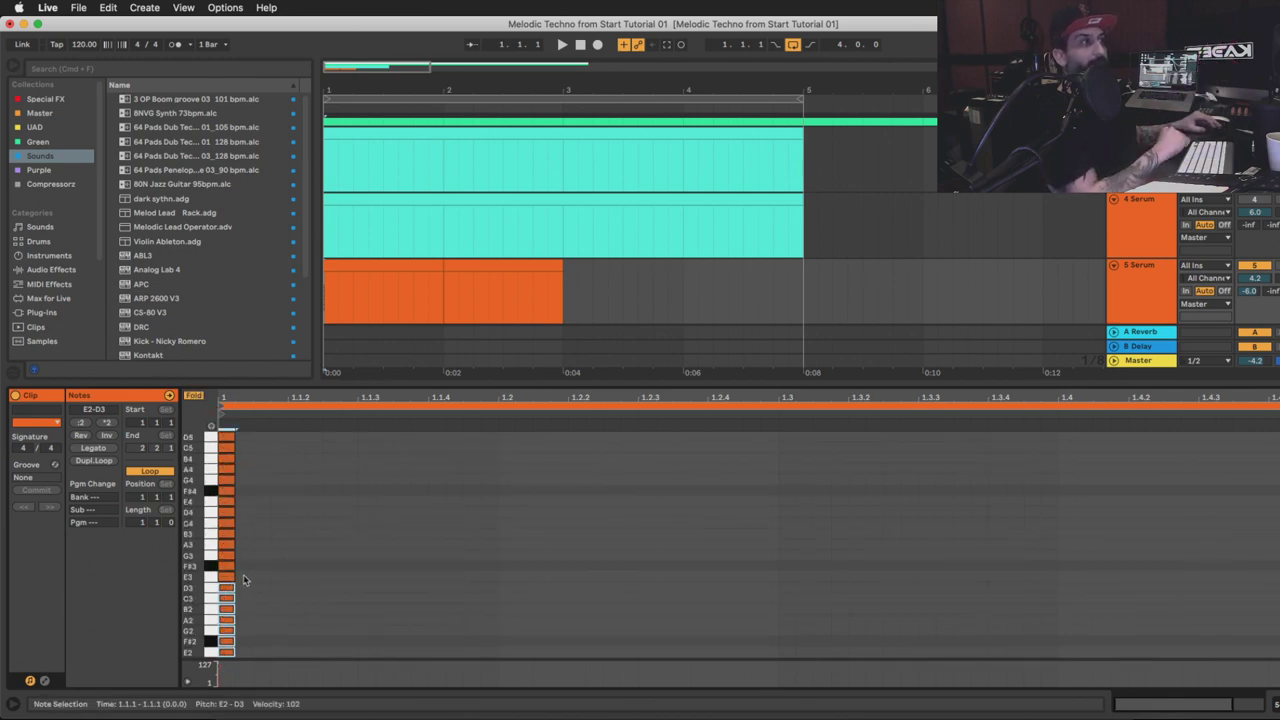
pyautogui.moveTo(244, 578); pyautogui.dragTo(212, 516)
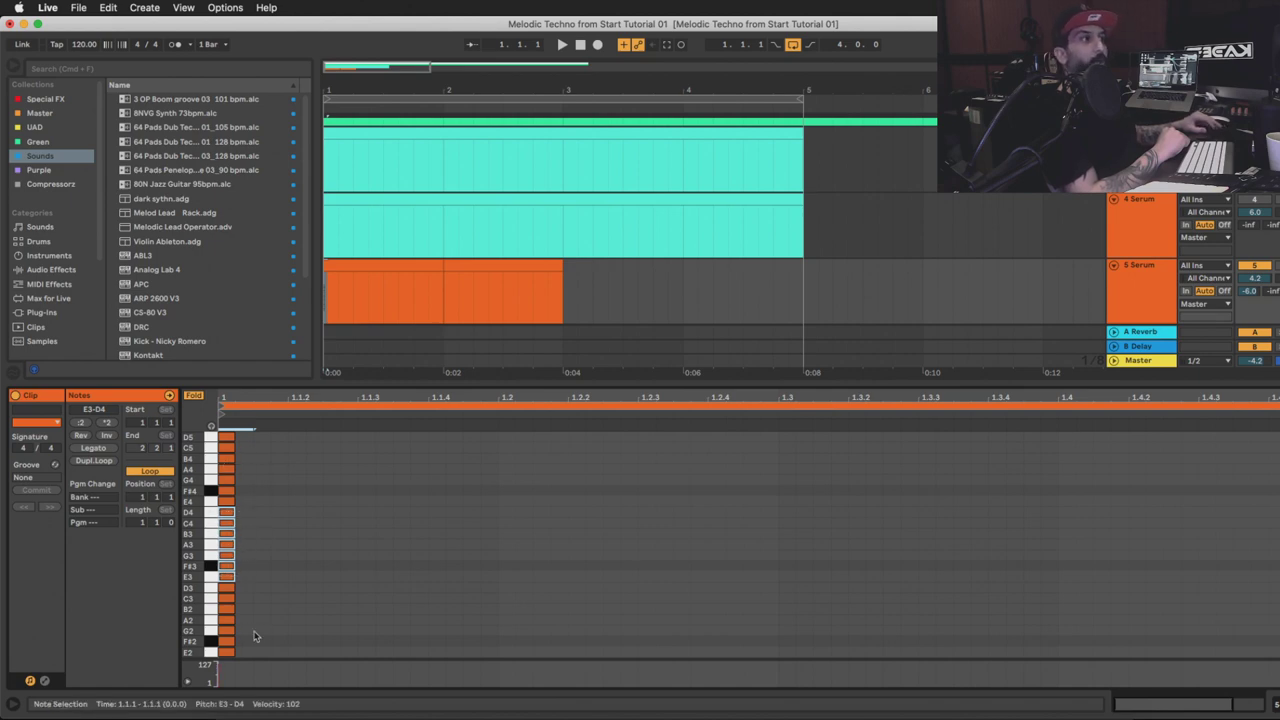
pyautogui.click(308, 588)
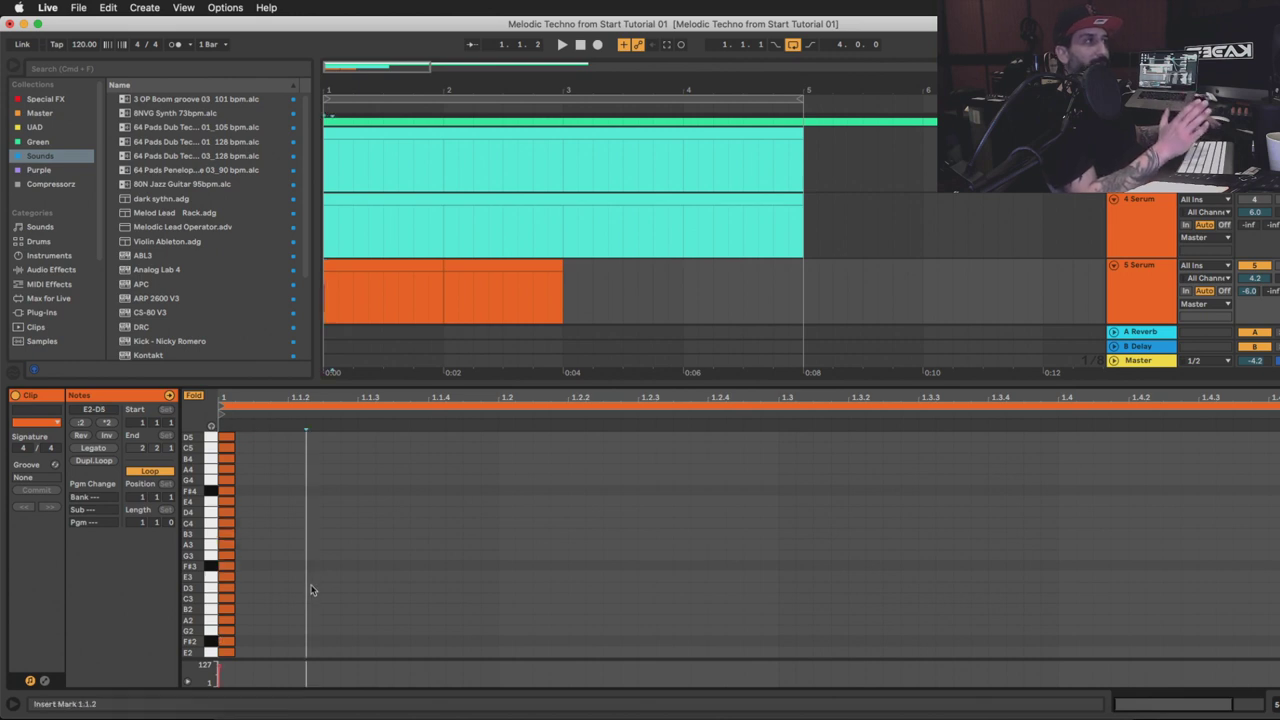
# Rename the first 5 Serum clip as Eminor
pyautogui.click(355, 274)
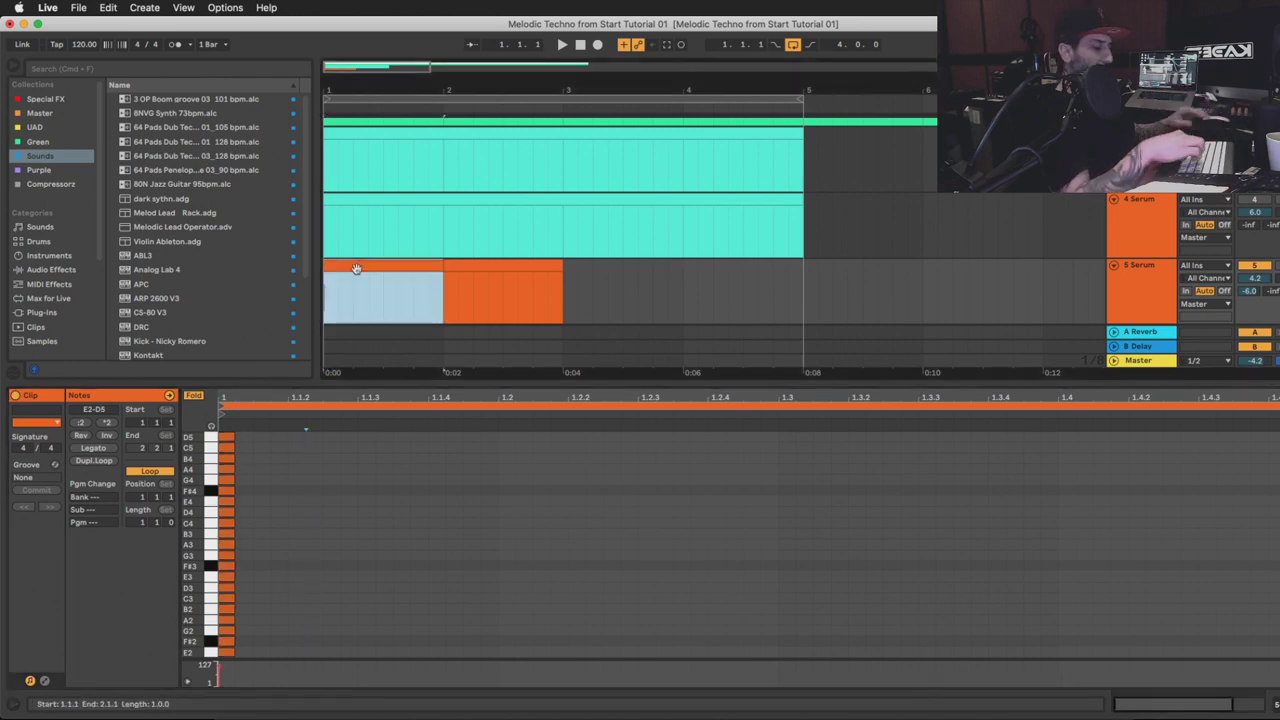
pyautogui.press('super+e')
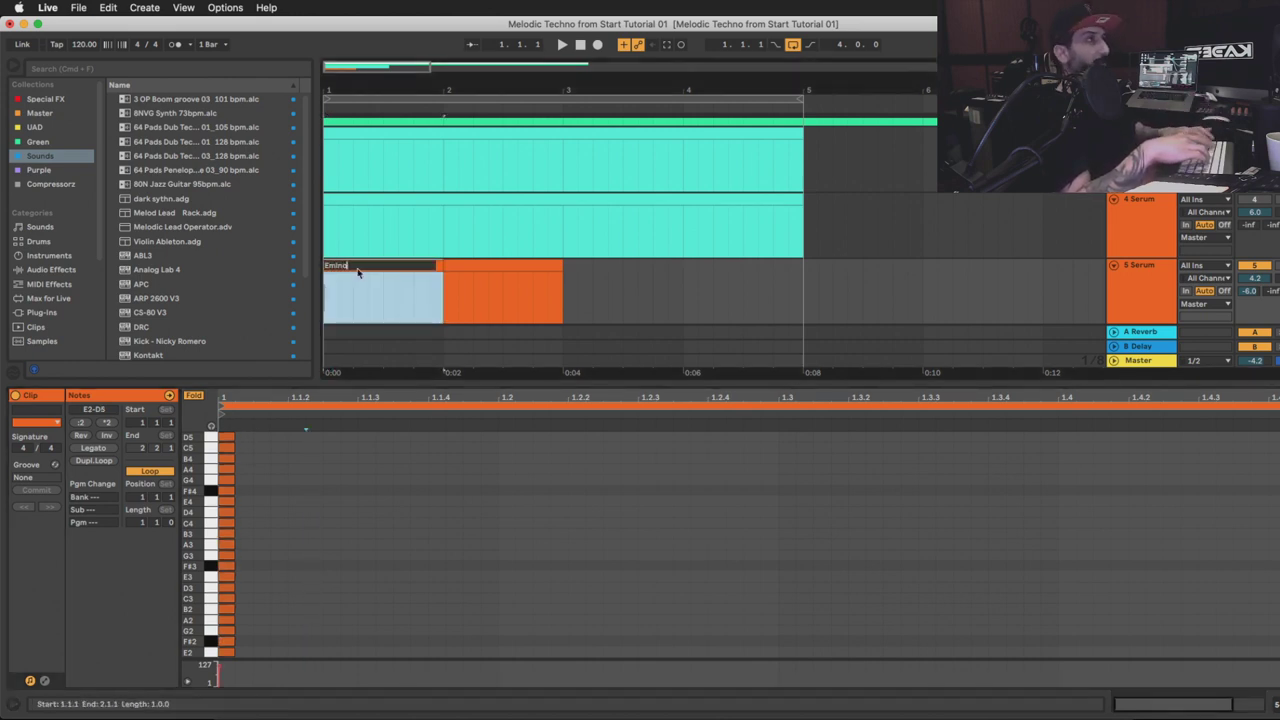
pyautogui.click(433, 300)
# Move the second 5 Serum clip to start at 2.1.3 and rename it as Fmajor
pyautogui.click(470, 263)
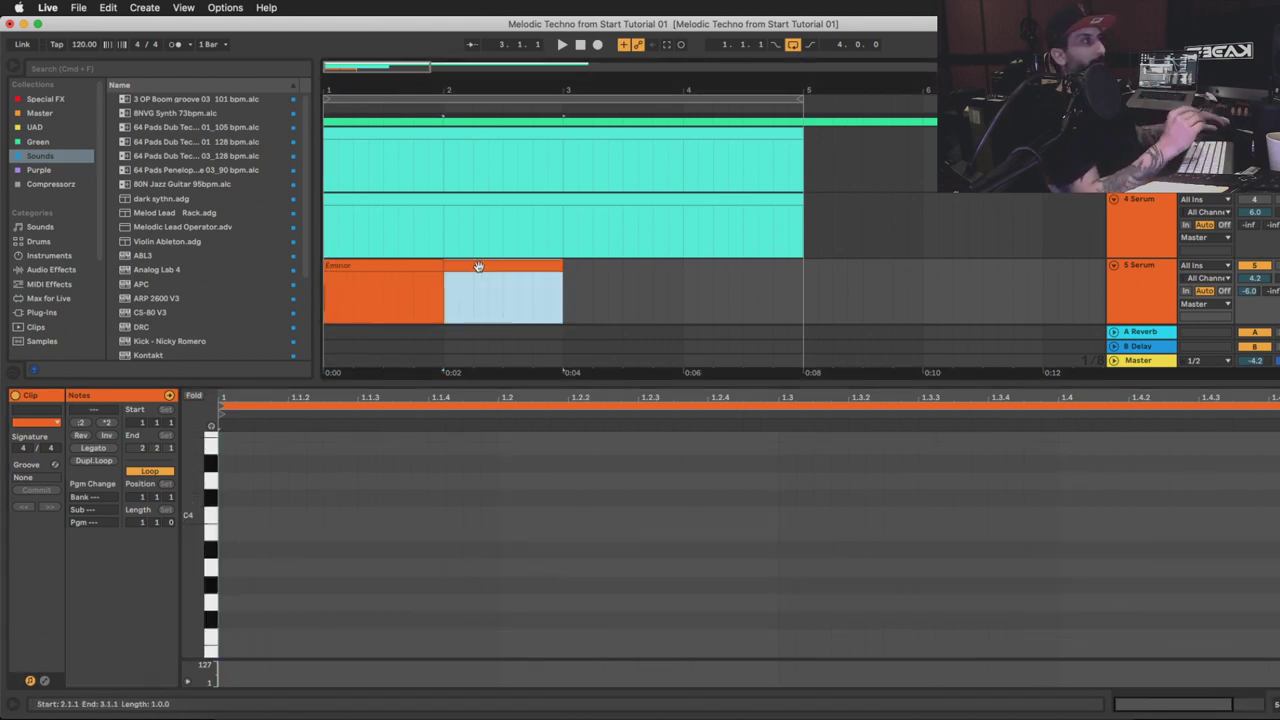
pyautogui.moveTo(477, 266); pyautogui.dragTo(491, 268)
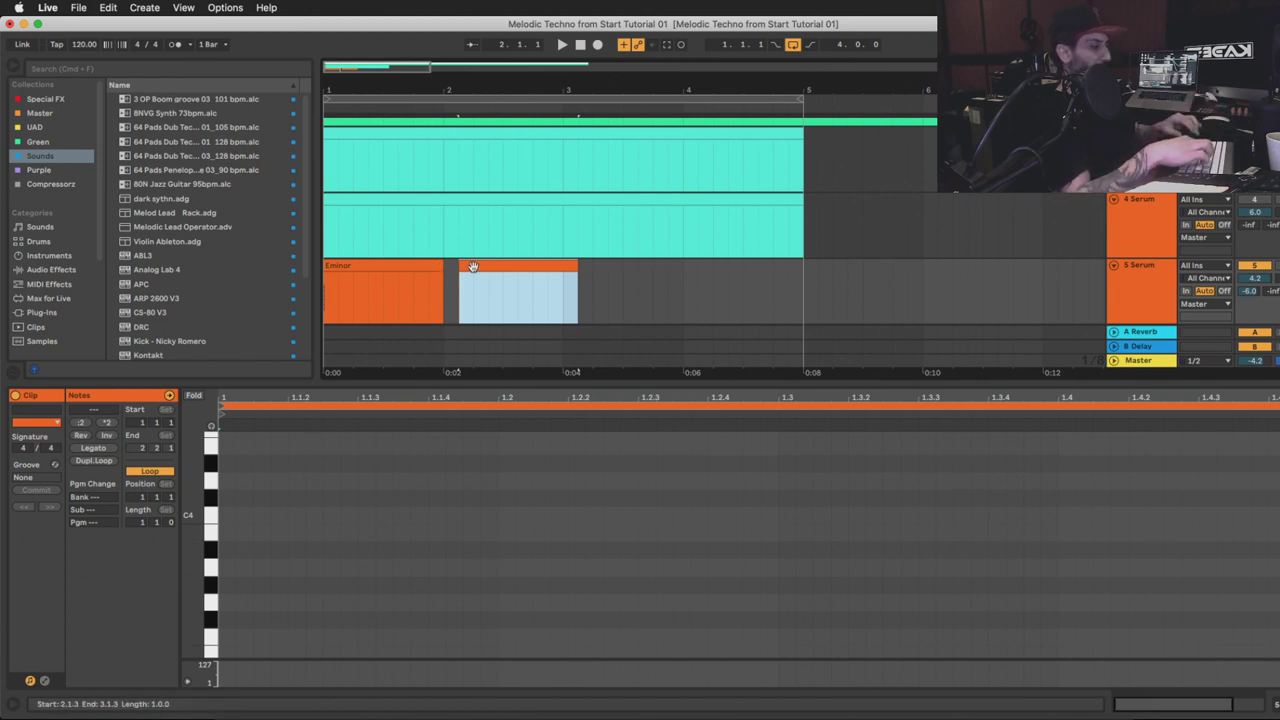
pyautogui.press('super+r')
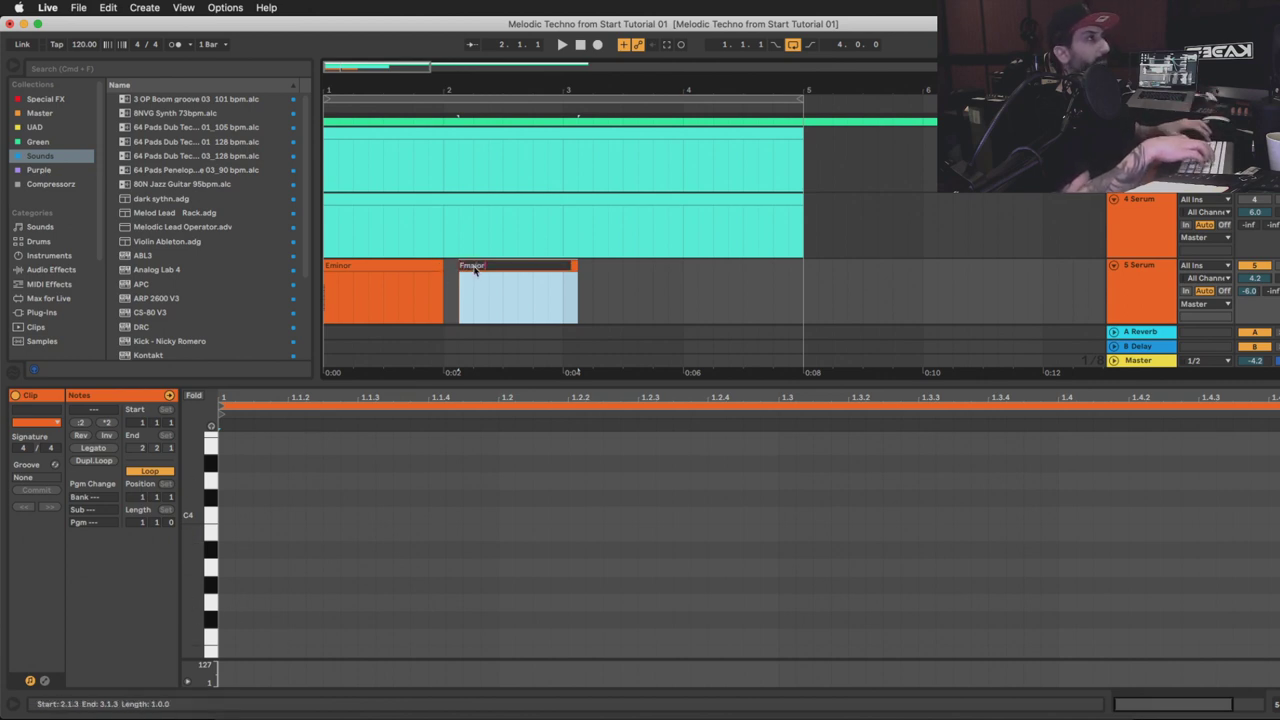
pyautogui.press('Return')
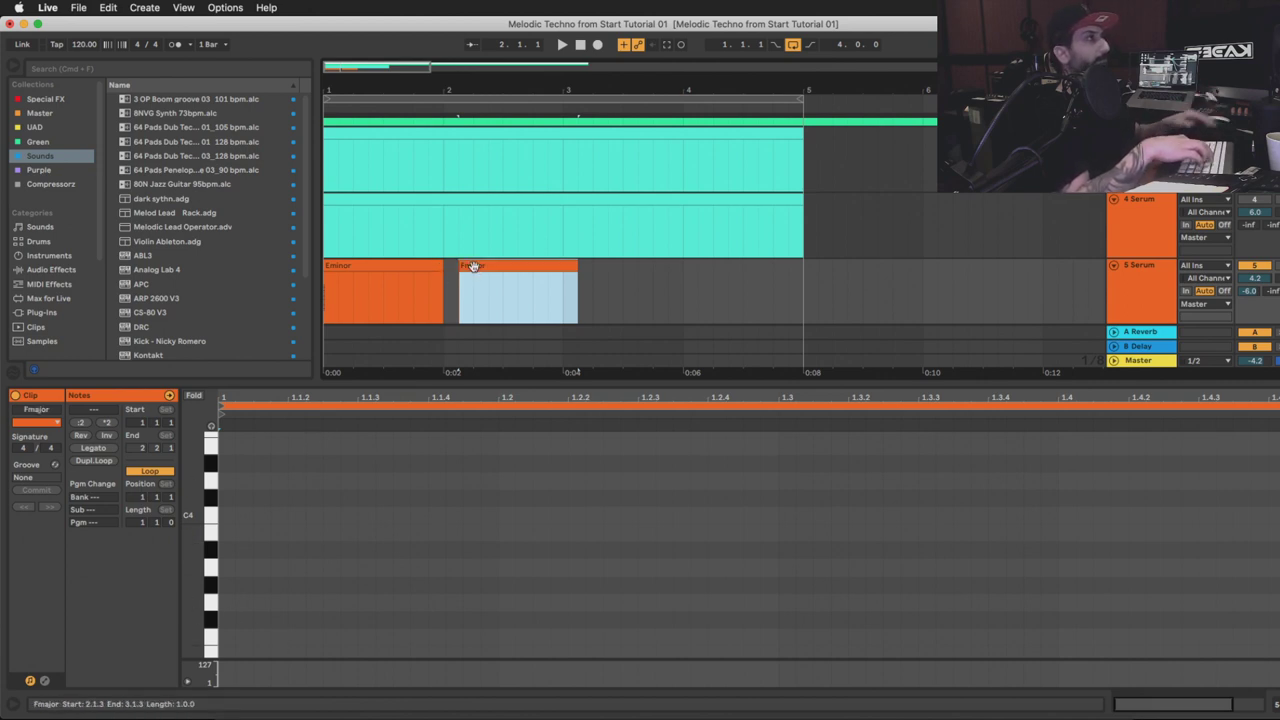
# Stack the F major scale at the start of the Fmajor clip: F3, G3, A3, A#3, C4, D4, E4 and F4
pyautogui.doubleClick(230, 638)
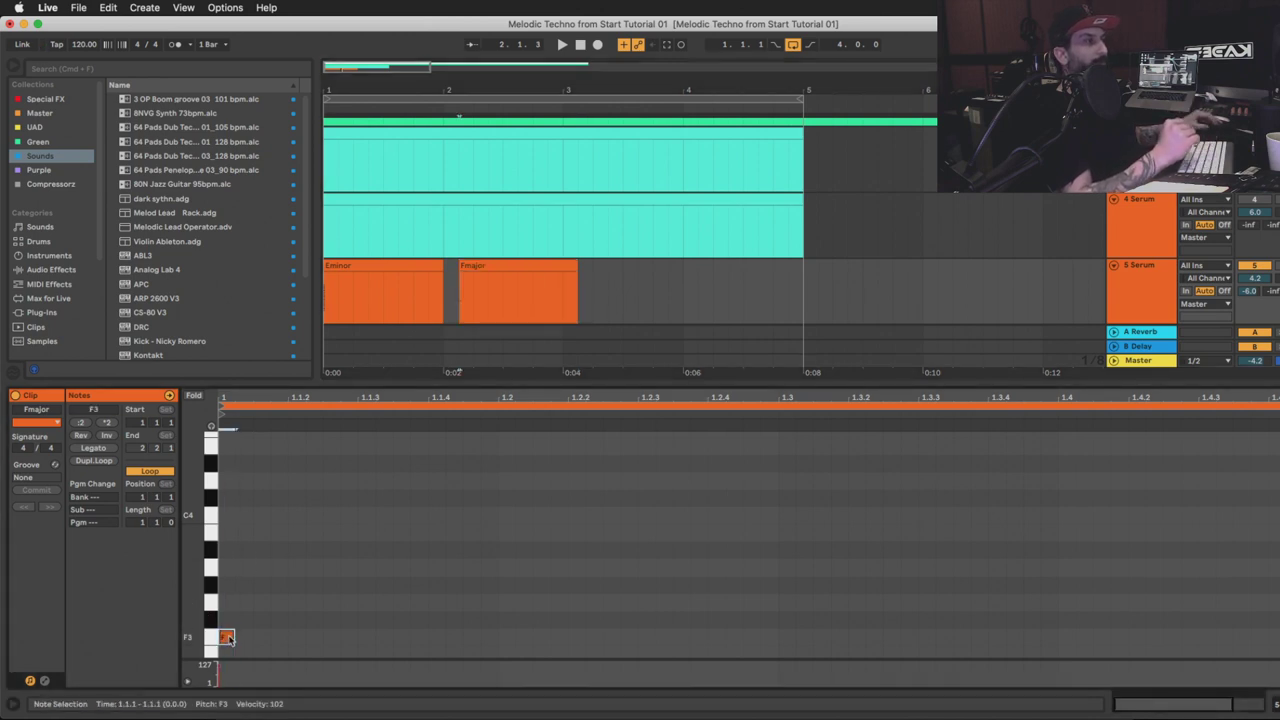
pyautogui.moveTo(229, 640); pyautogui.dragTo(235, 640)
pyautogui.click(226, 608)
pyautogui.press('g')
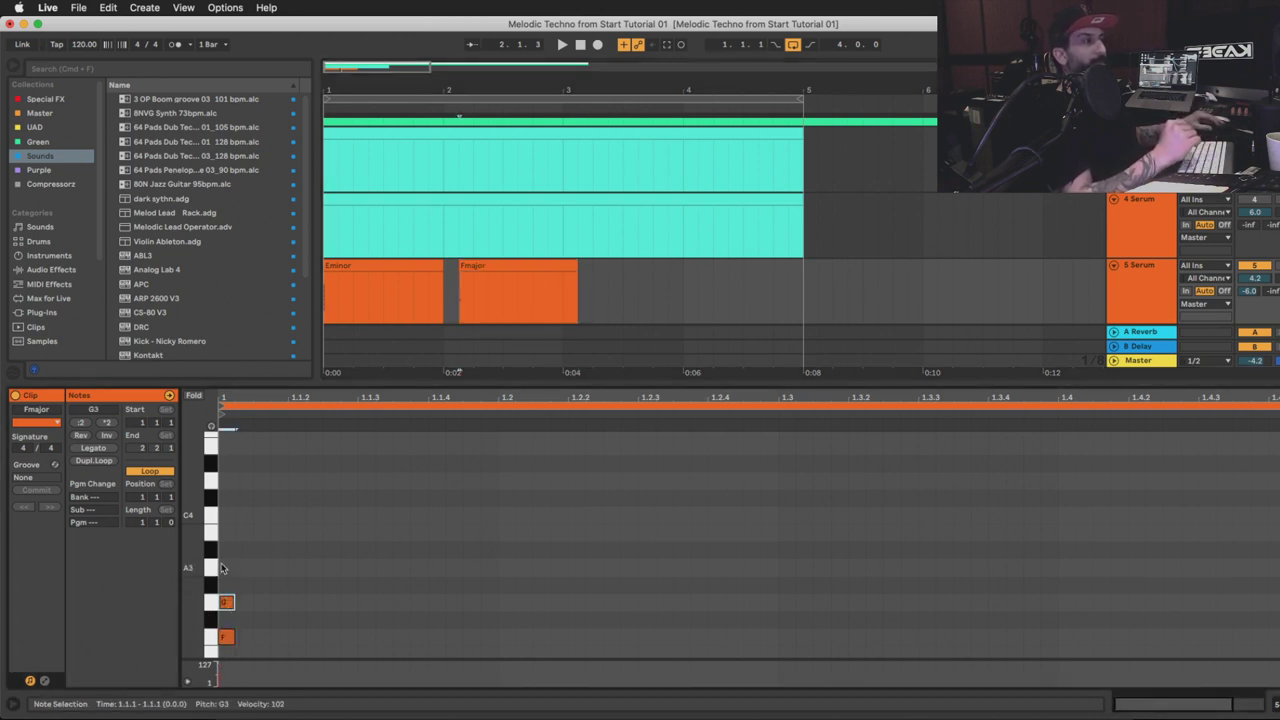
pyautogui.press('h')
pyautogui.press('u')
pyautogui.press('k')
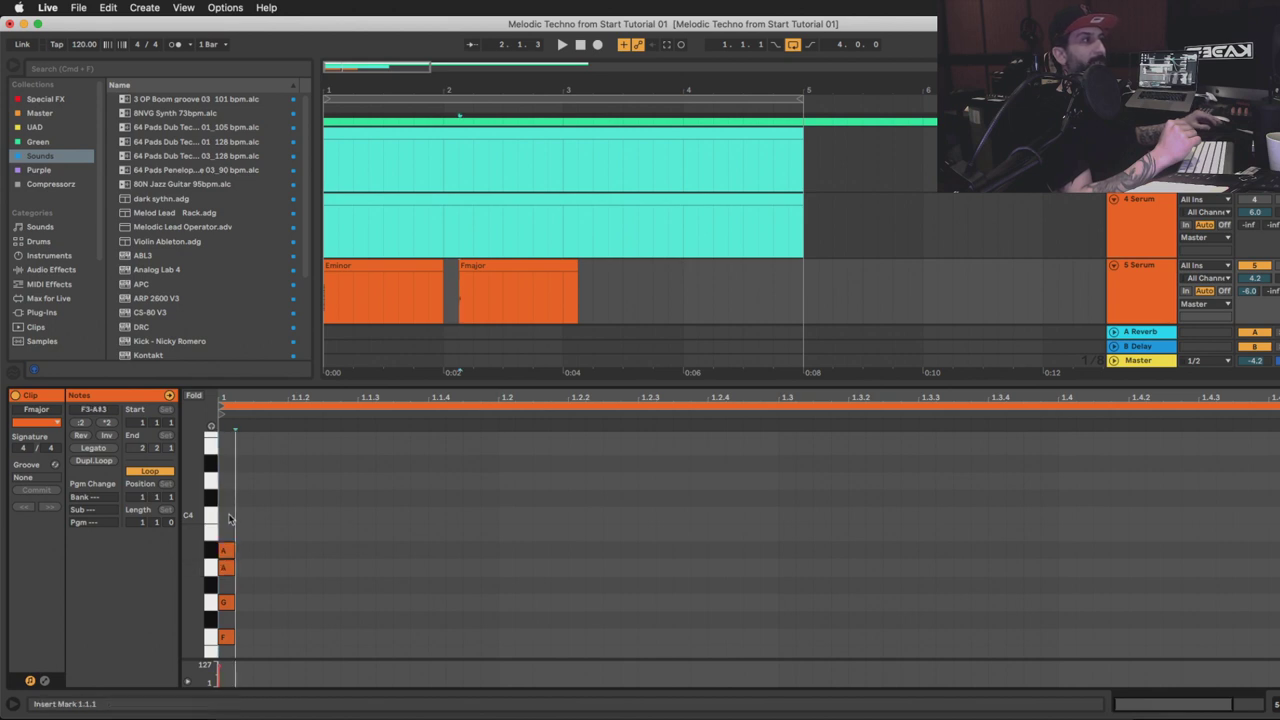
pyautogui.press('l')
pyautogui.press(';')
pyautogui.press("'")
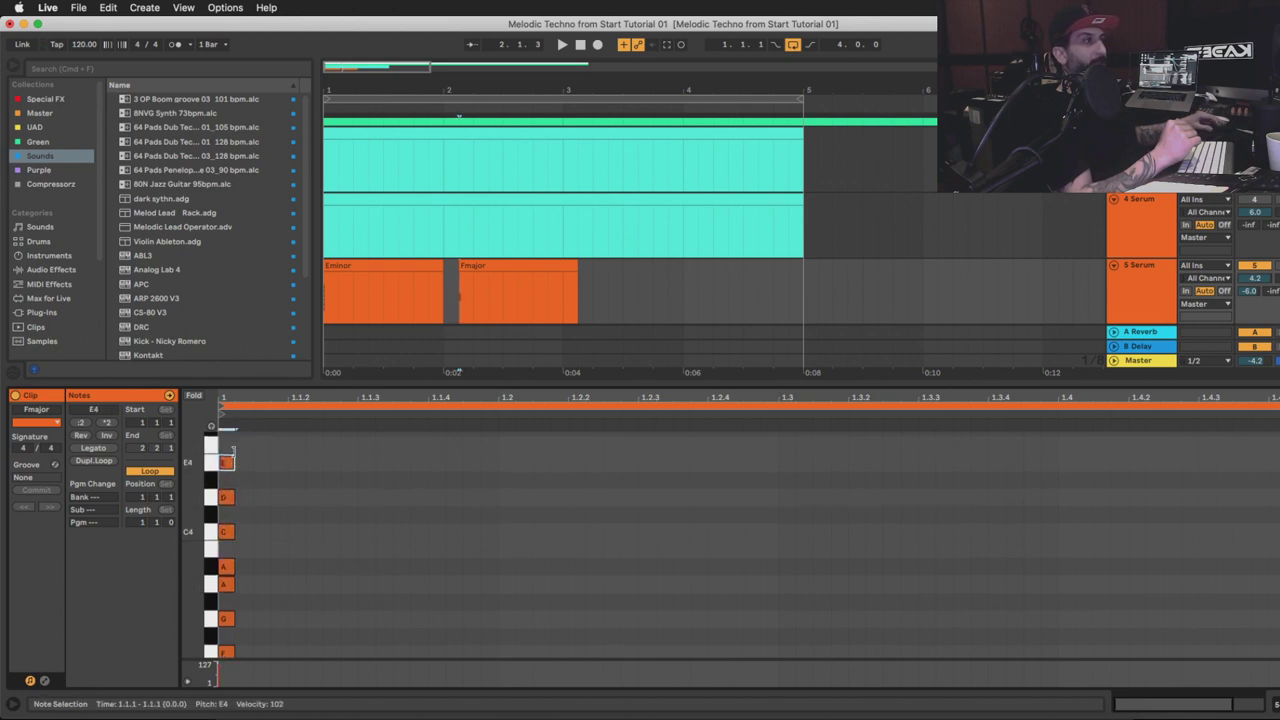
pyautogui.scroll(-2, 225, 482)
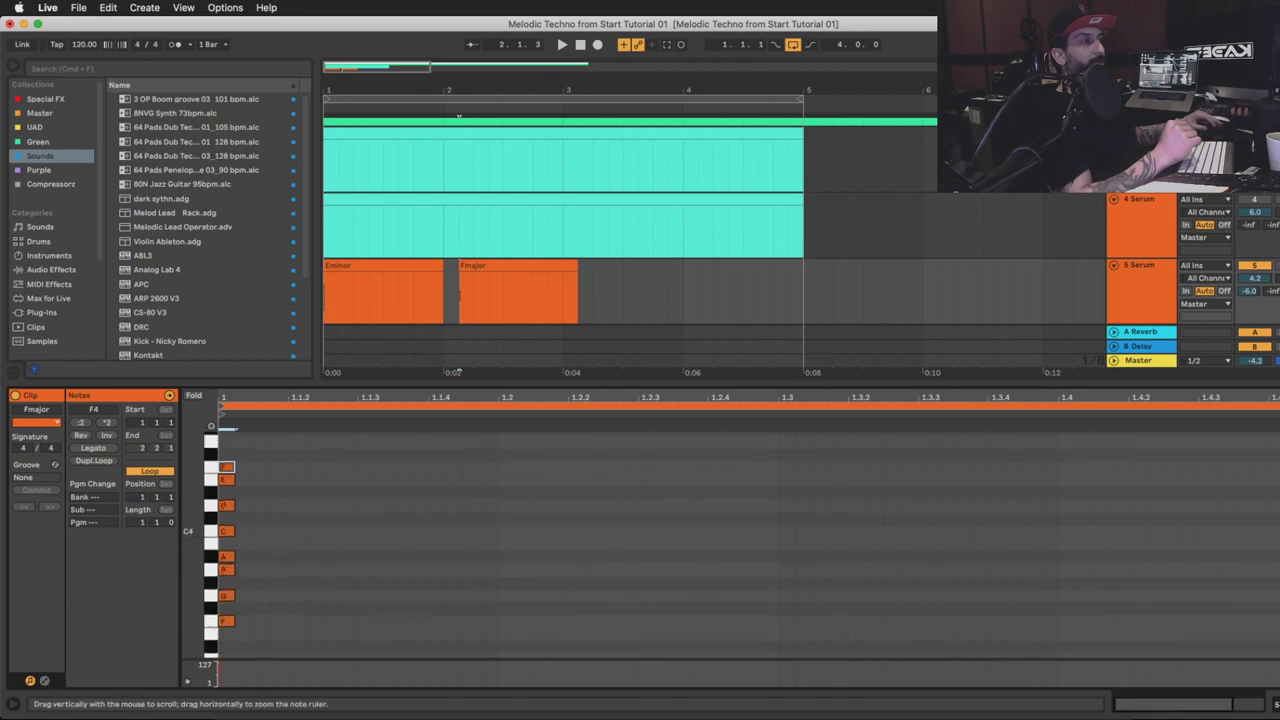
# Remove the F4 octave note from the F major scale
pyautogui.moveTo(272, 450); pyautogui.dragTo(229, 470)
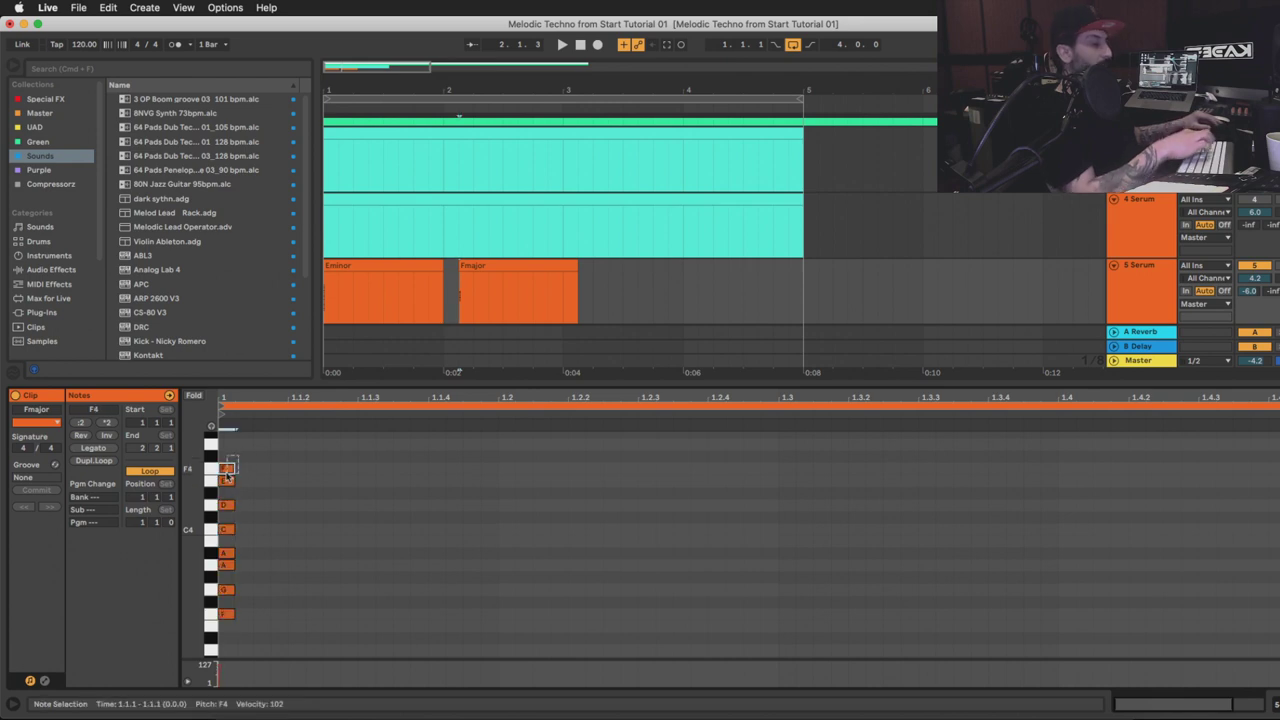
pyautogui.click(228, 470)
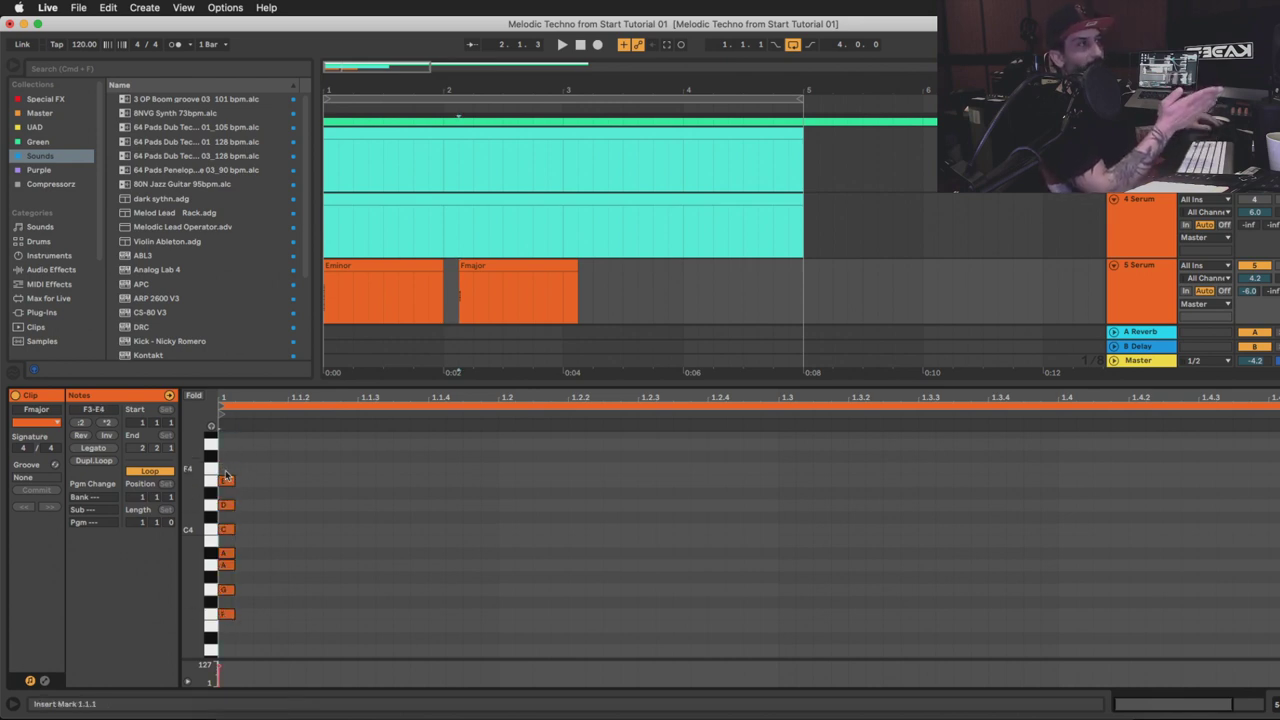
# Copy the F major scale stack one octave up and one octave down, and fold the note editor to the used keys
pyautogui.moveTo(274, 430); pyautogui.dragTo(233, 636)
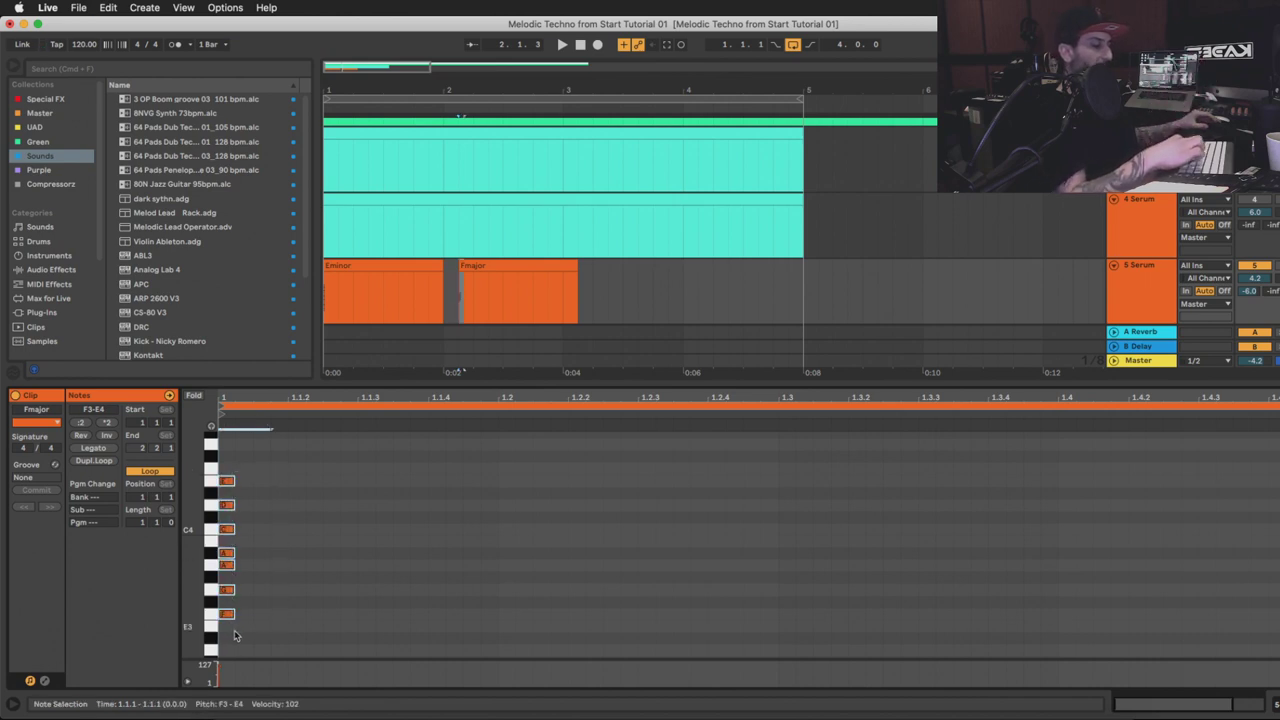
pyautogui.hotkey('shift', 'Up')
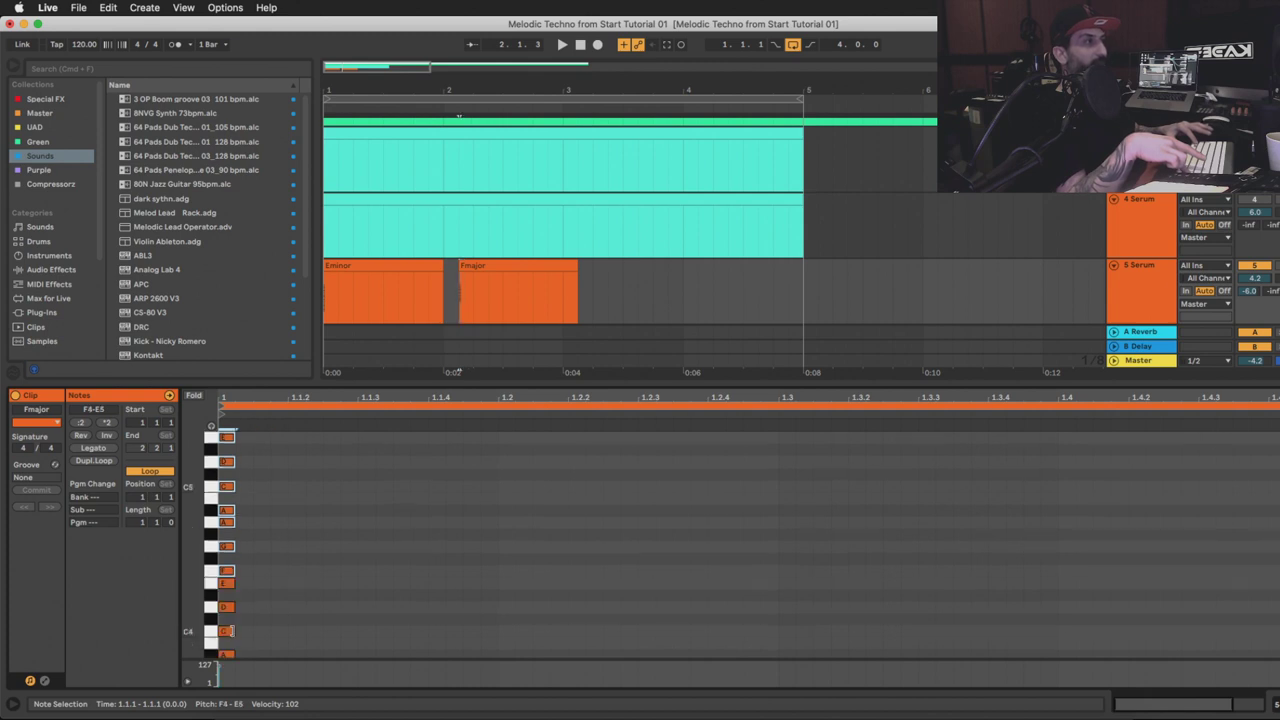
pyautogui.scroll(-3, 230, 600)
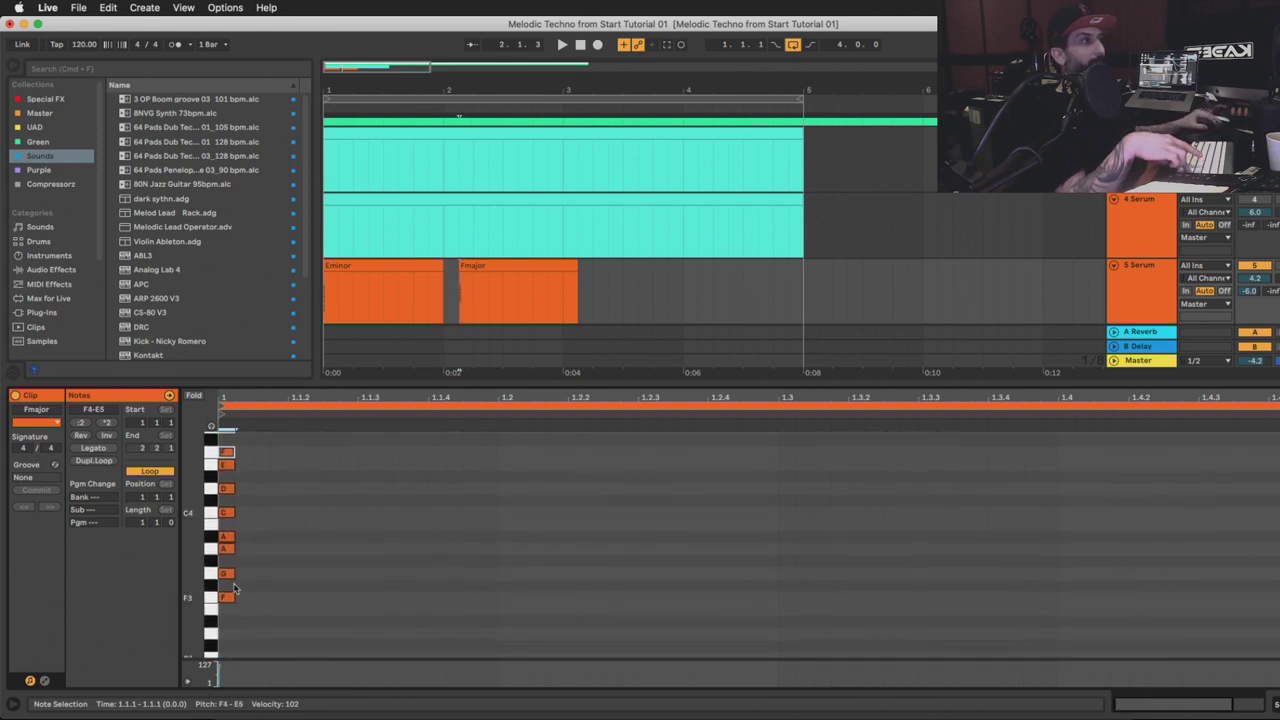
pyautogui.moveTo(243, 467); pyautogui.dragTo(220, 648)
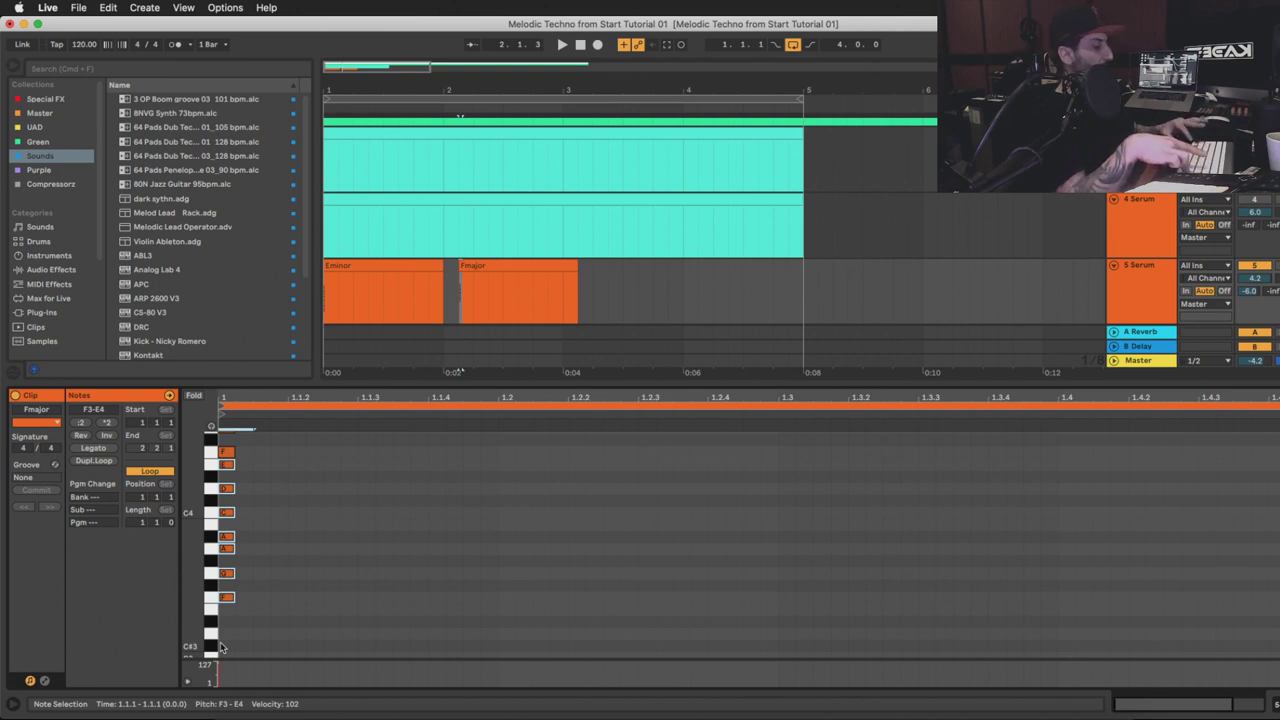
pyautogui.moveTo(222, 648); pyautogui.dragTo(222, 650)
pyautogui.click(192, 396)
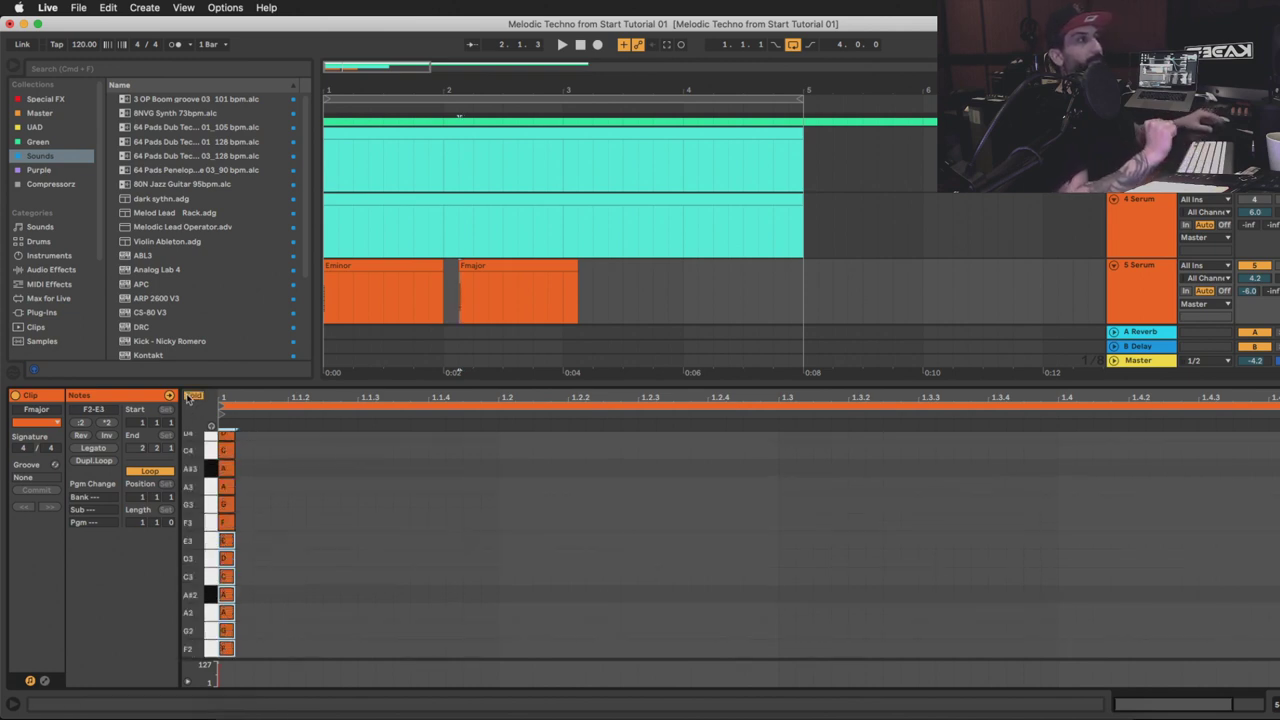
# In the Eminor clip, place an E3, G3 and B3 triad right after the scale stack and lengthen its notes to just before 1.1.3
pyautogui.click(343, 267)
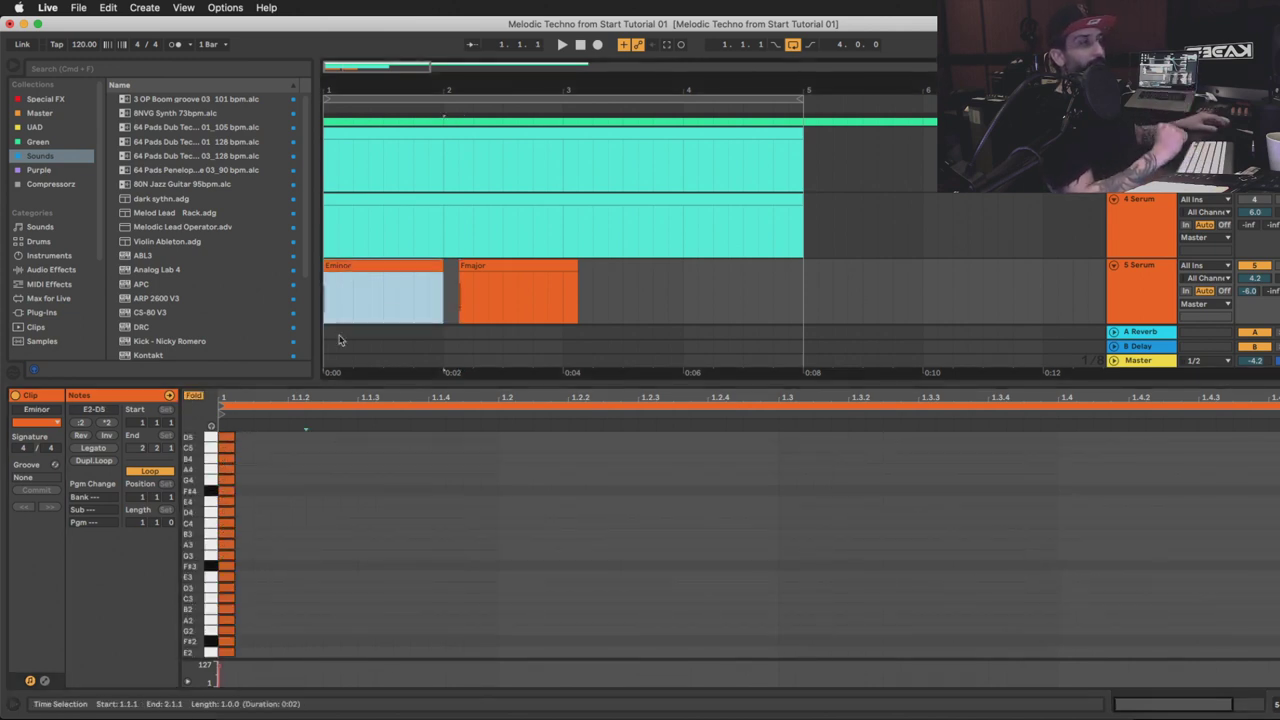
pyautogui.click(306, 597)
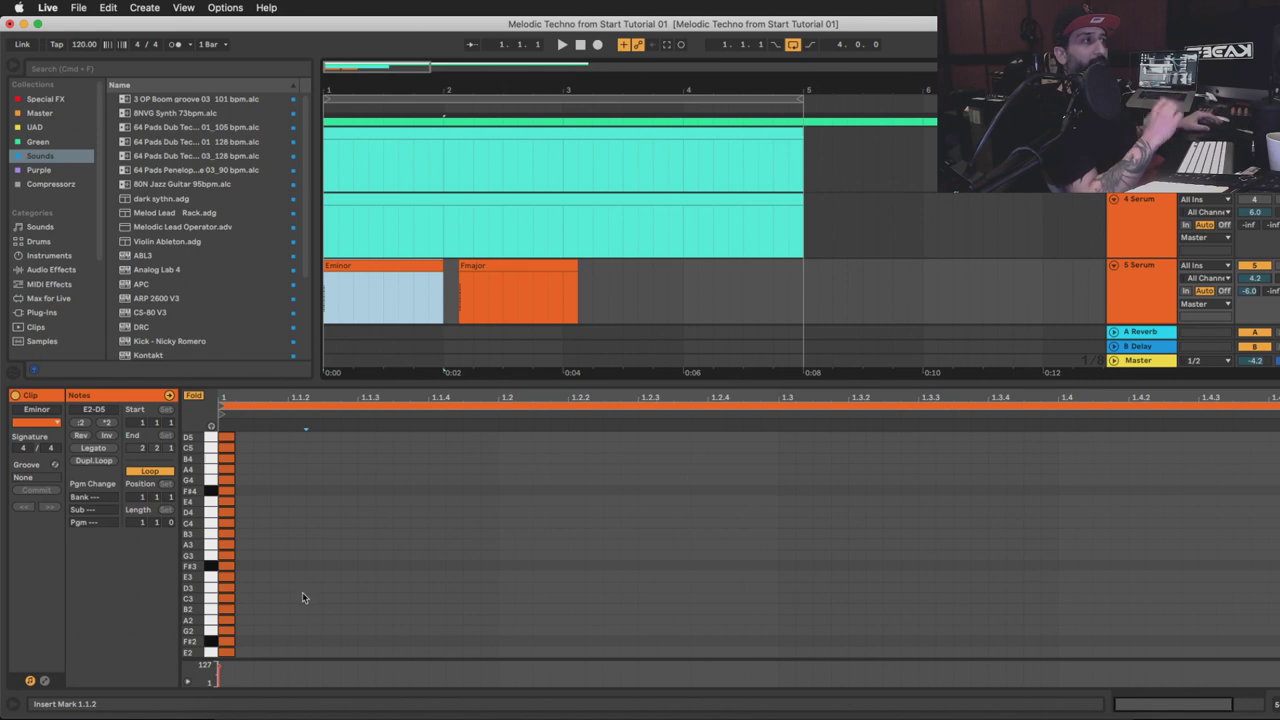
pyautogui.doubleClick(241, 578)
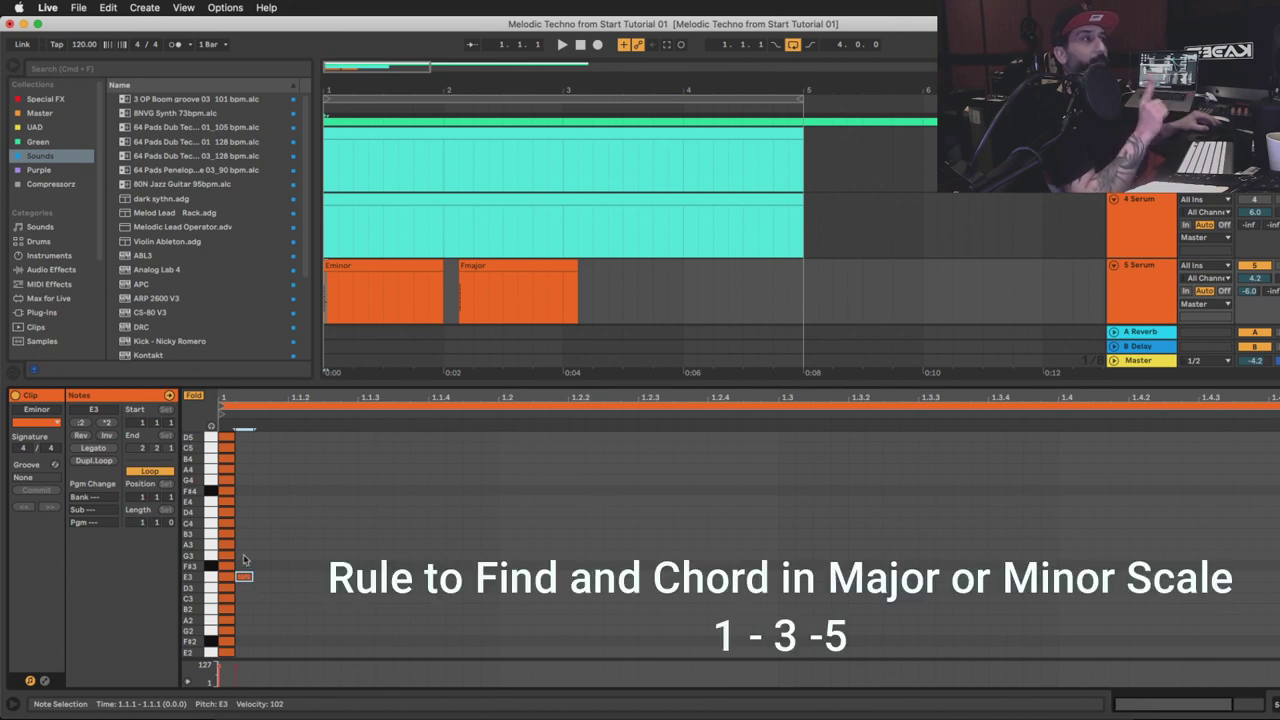
pyautogui.doubleClick(245, 556)
pyautogui.doubleClick(245, 534)
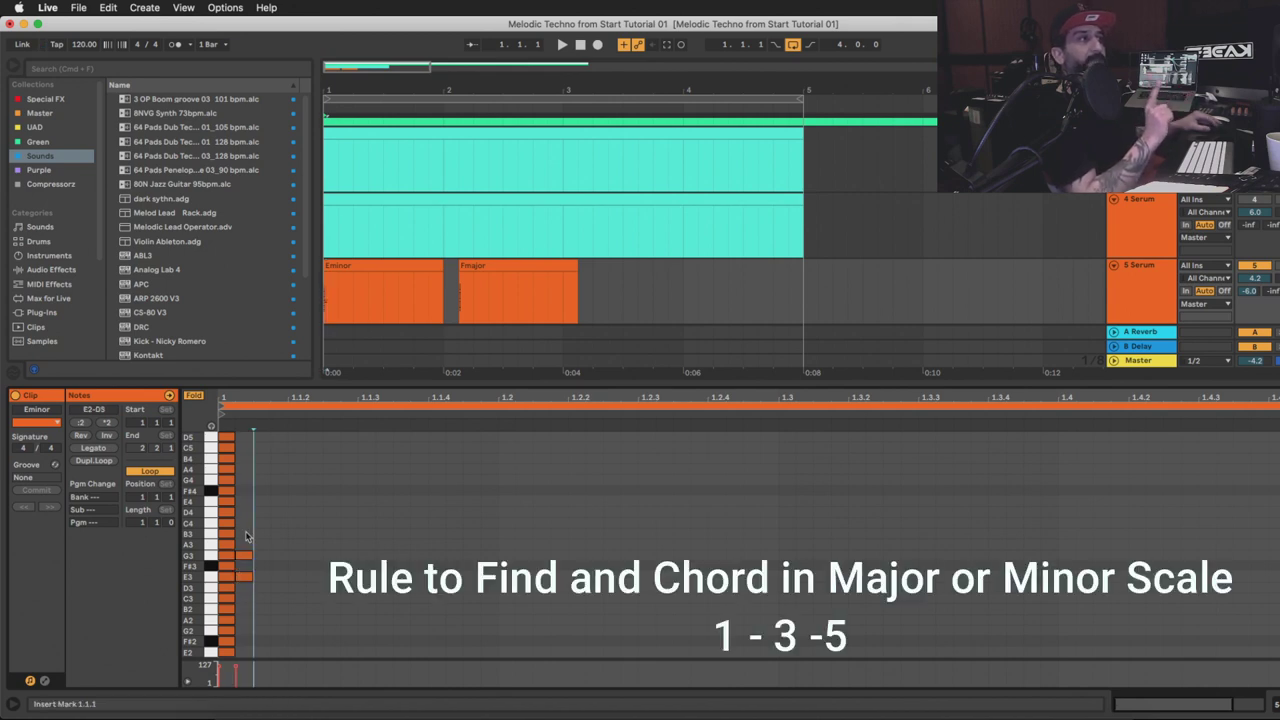
pyautogui.moveTo(268, 507); pyautogui.dragTo(364, 578)
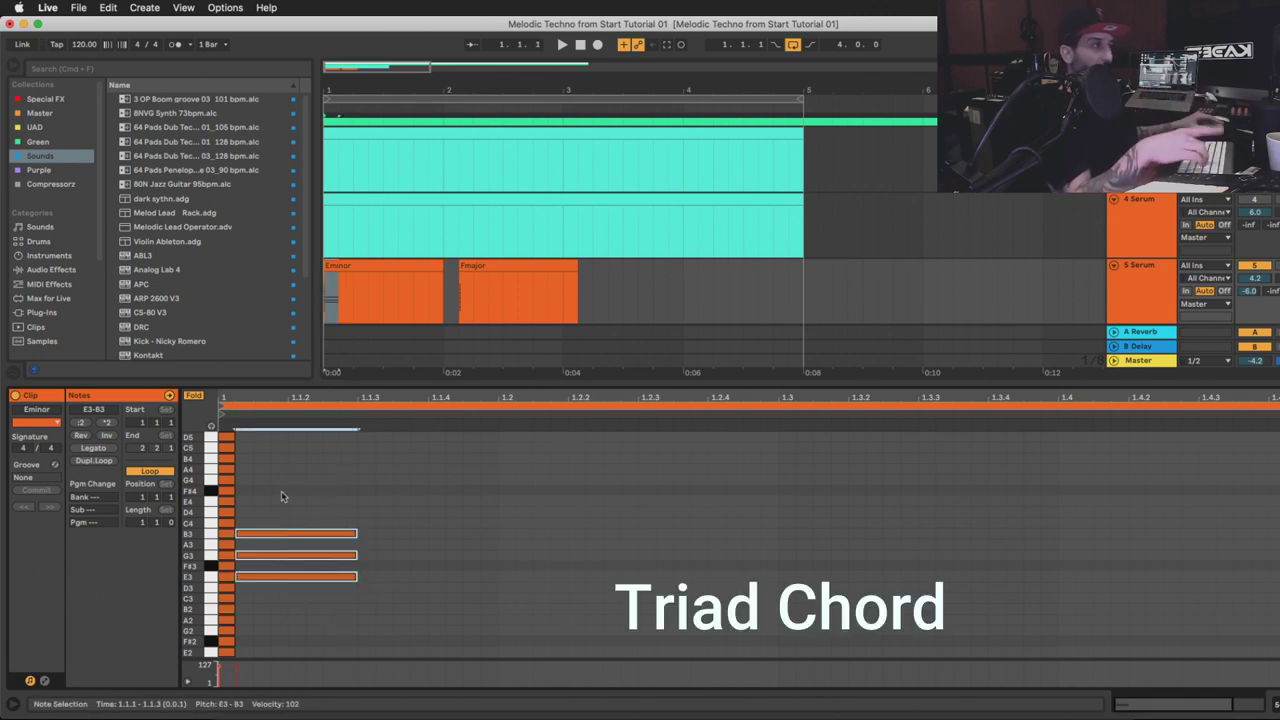
# Duplicate the triad six times in a row, raising each copy one scale degree until the last one is D4, F#4 and A4
pyautogui.press('super+d')
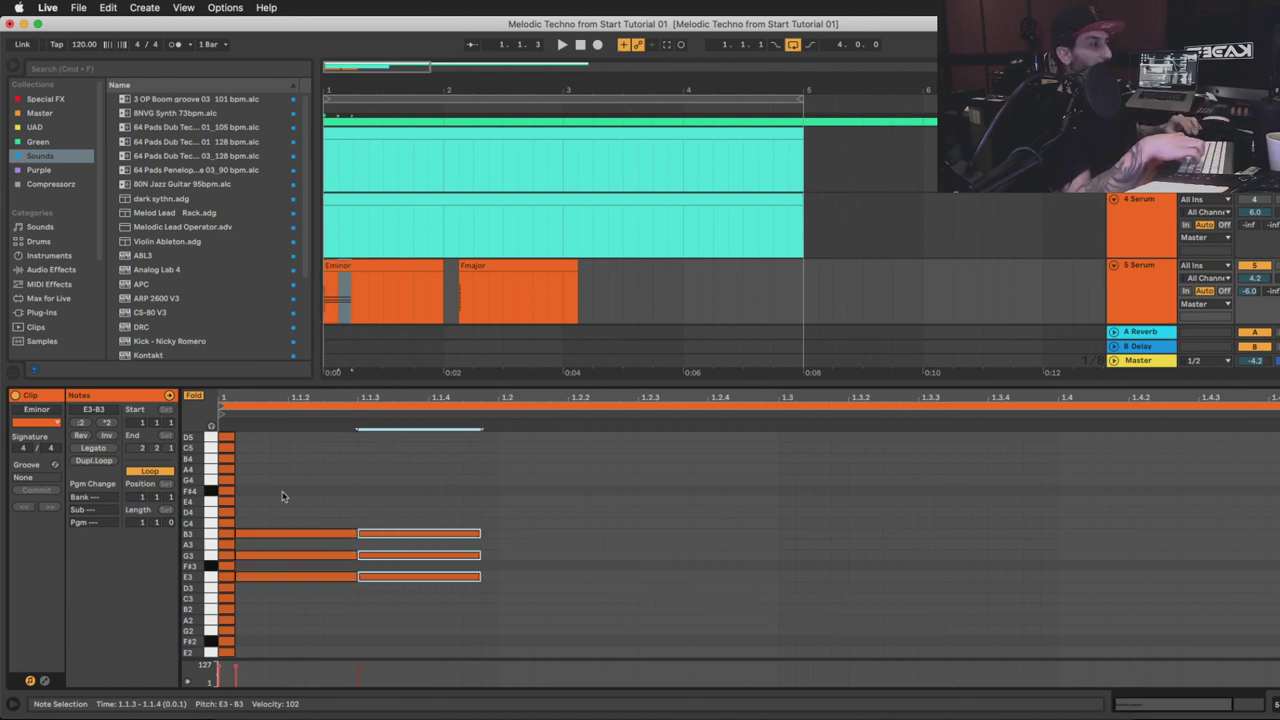
pyautogui.press('Up')
pyautogui.press('super+d')
pyautogui.press('Up')
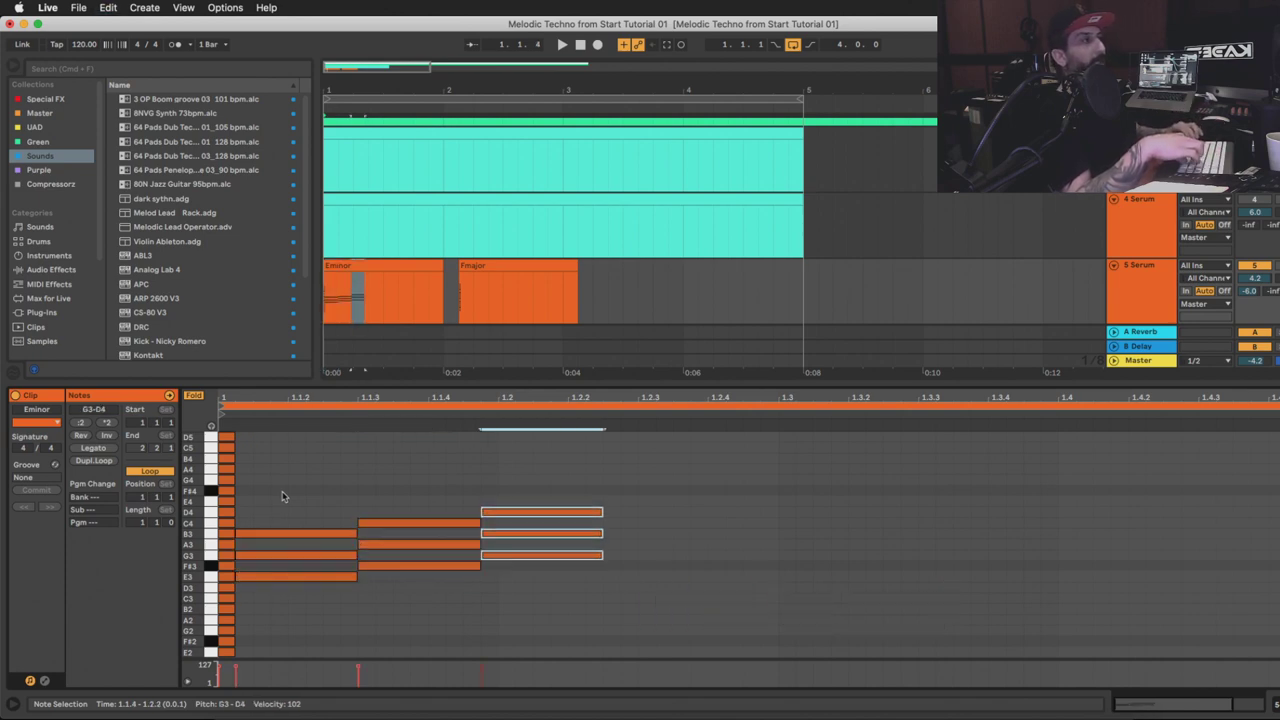
pyautogui.press('super+d')
pyautogui.press('Up')
pyautogui.press('super+d')
pyautogui.press('Up')
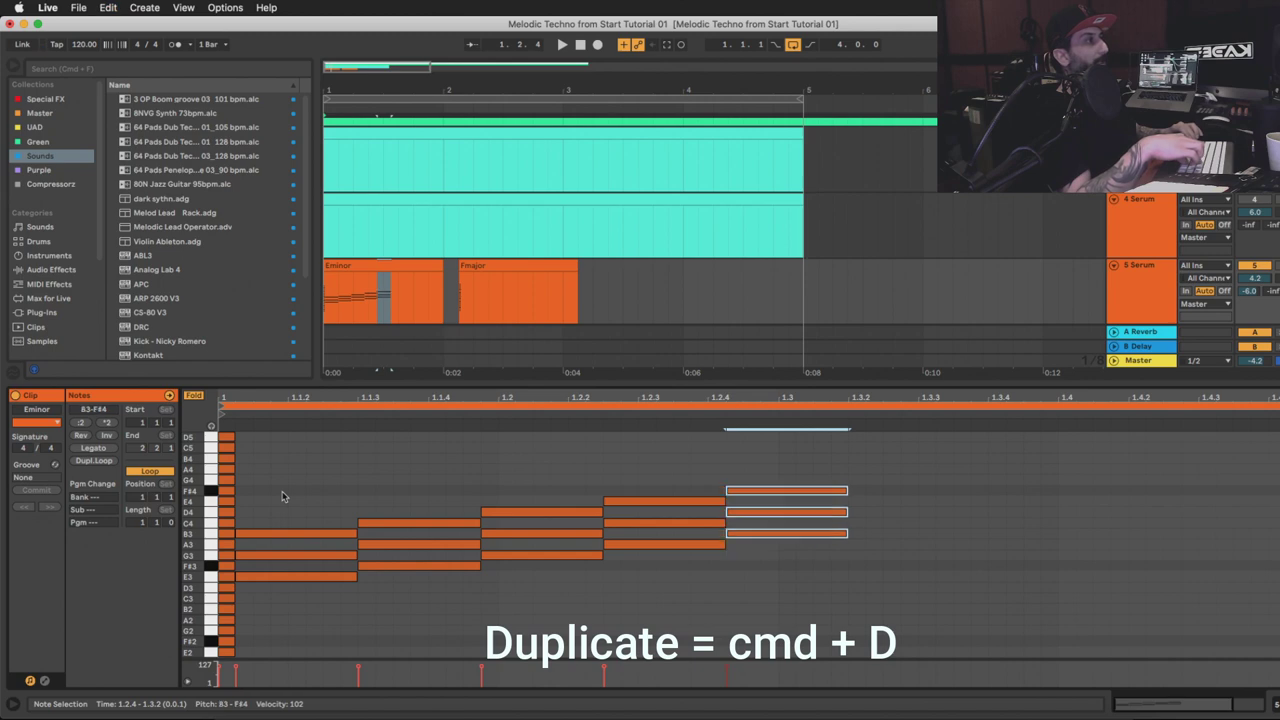
pyautogui.press('super+d')
pyautogui.press('Up')
pyautogui.press('super+d')
pyautogui.press('Up')
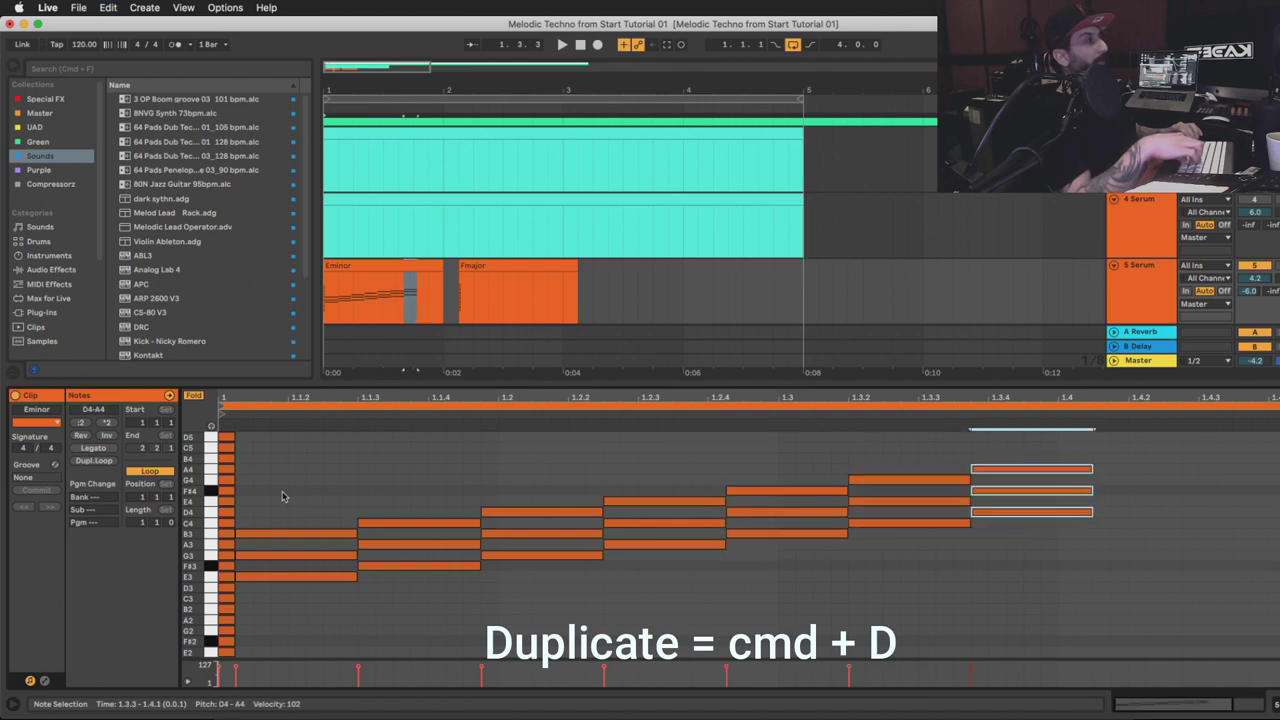
# Select the D4 root note of the last triad to compare it with the notes of the scale stack
pyautogui.click(1006, 527)
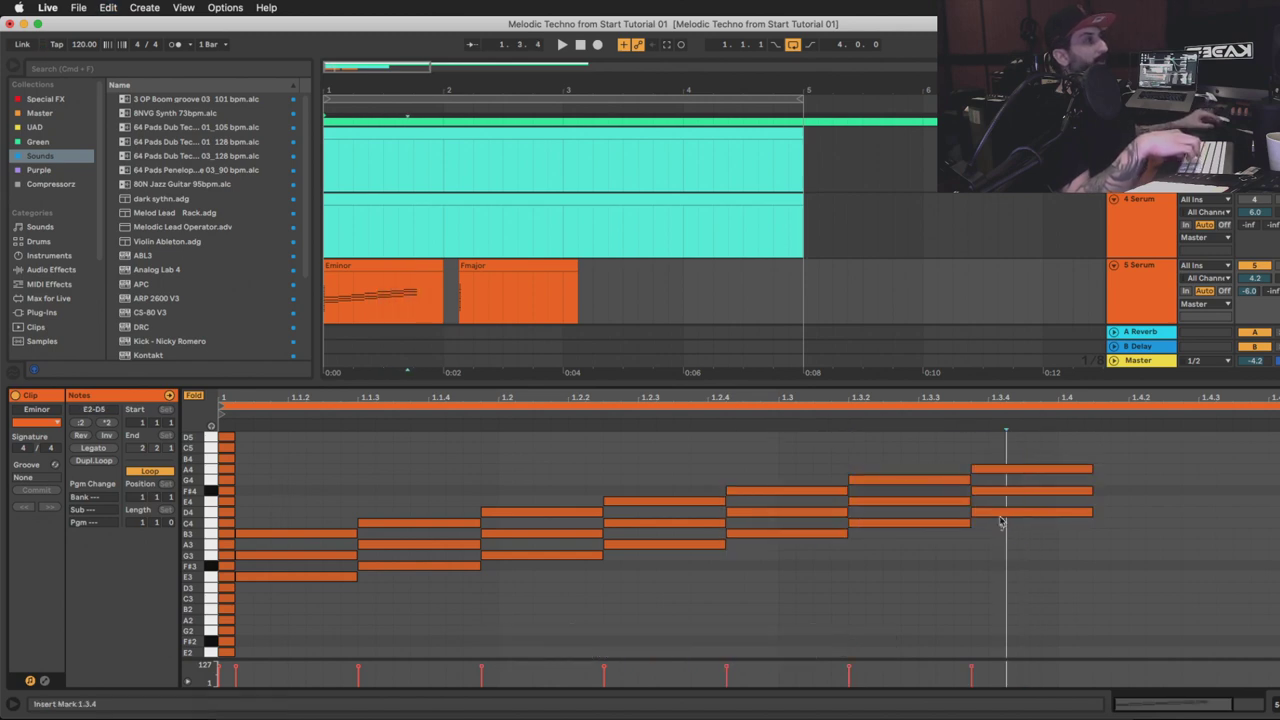
pyautogui.click(1000, 513)
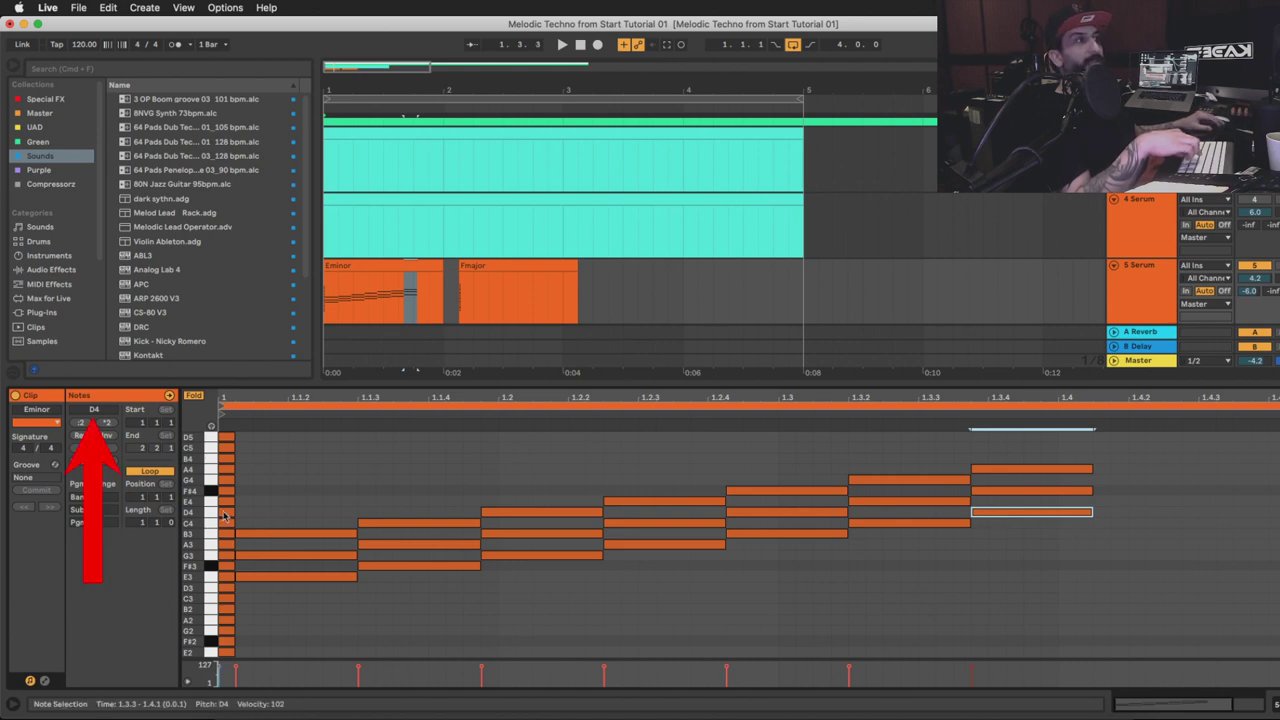
pyautogui.click(997, 514)
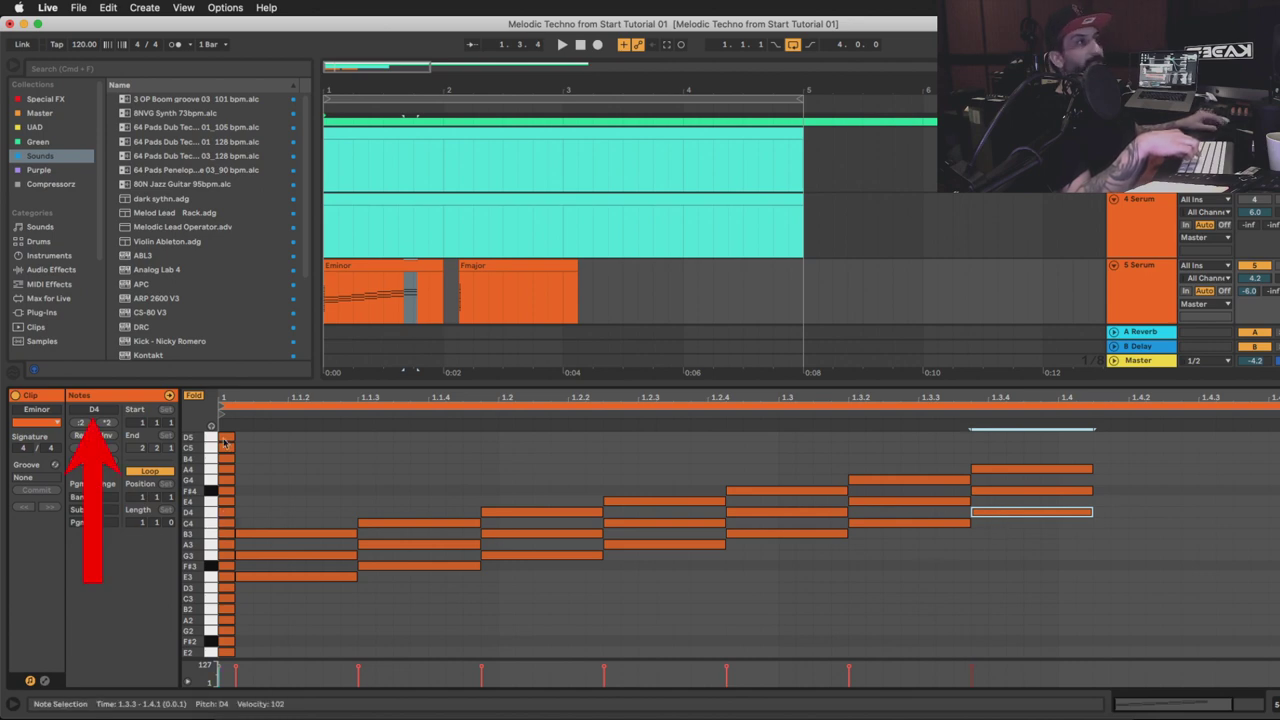
pyautogui.click(1023, 514)
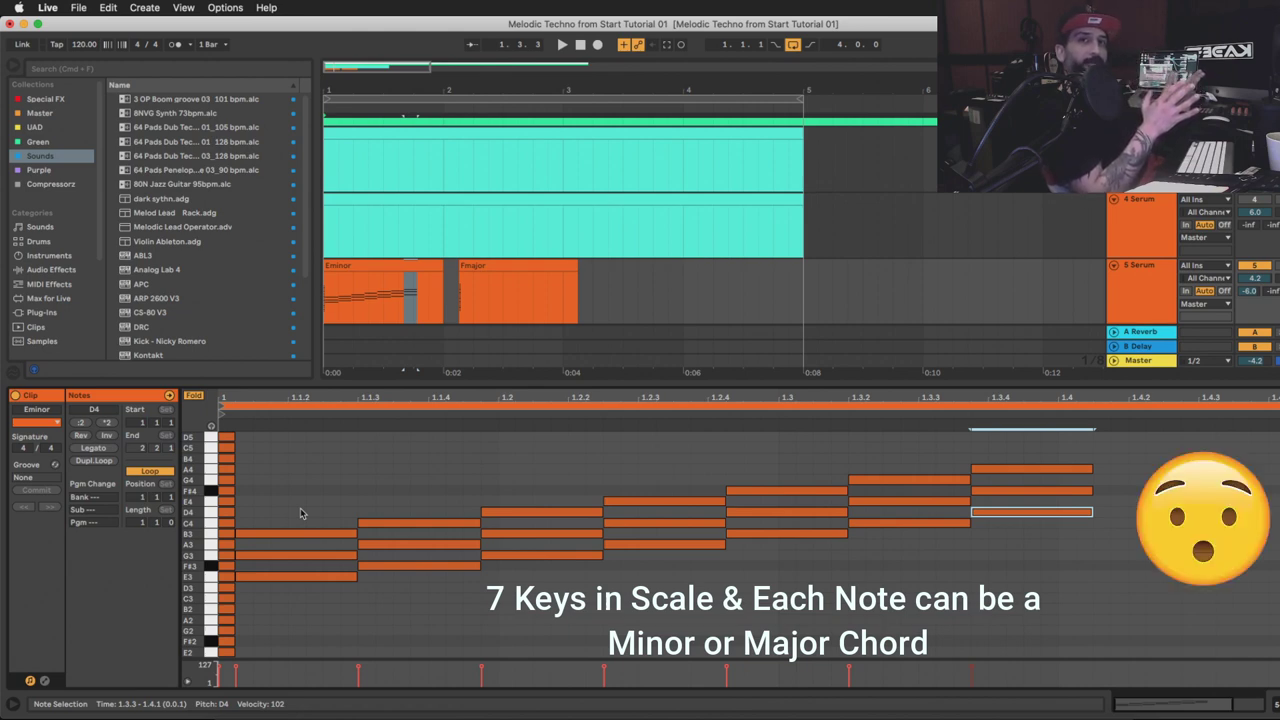
# Select all seven triads and unfold the note editor to display every key
pyautogui.click(320, 445)
pyautogui.moveTo(291, 440); pyautogui.dragTo(1093, 640)
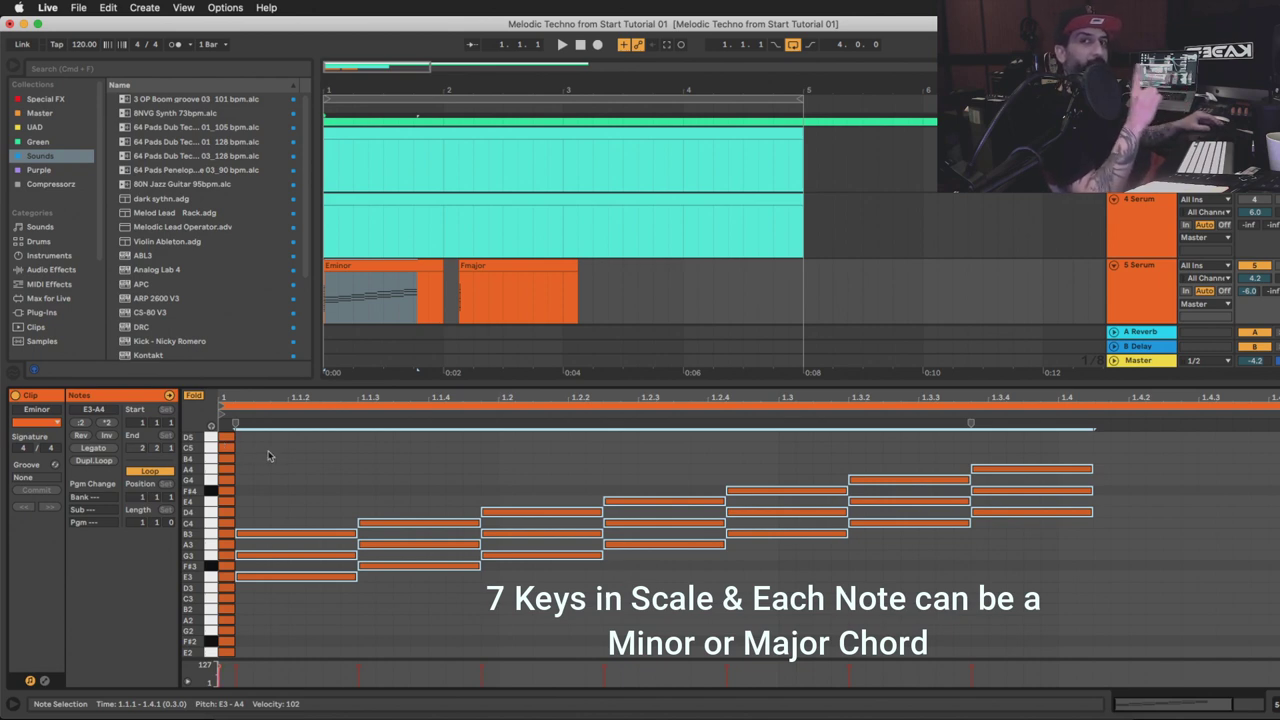
pyautogui.click(193, 395)
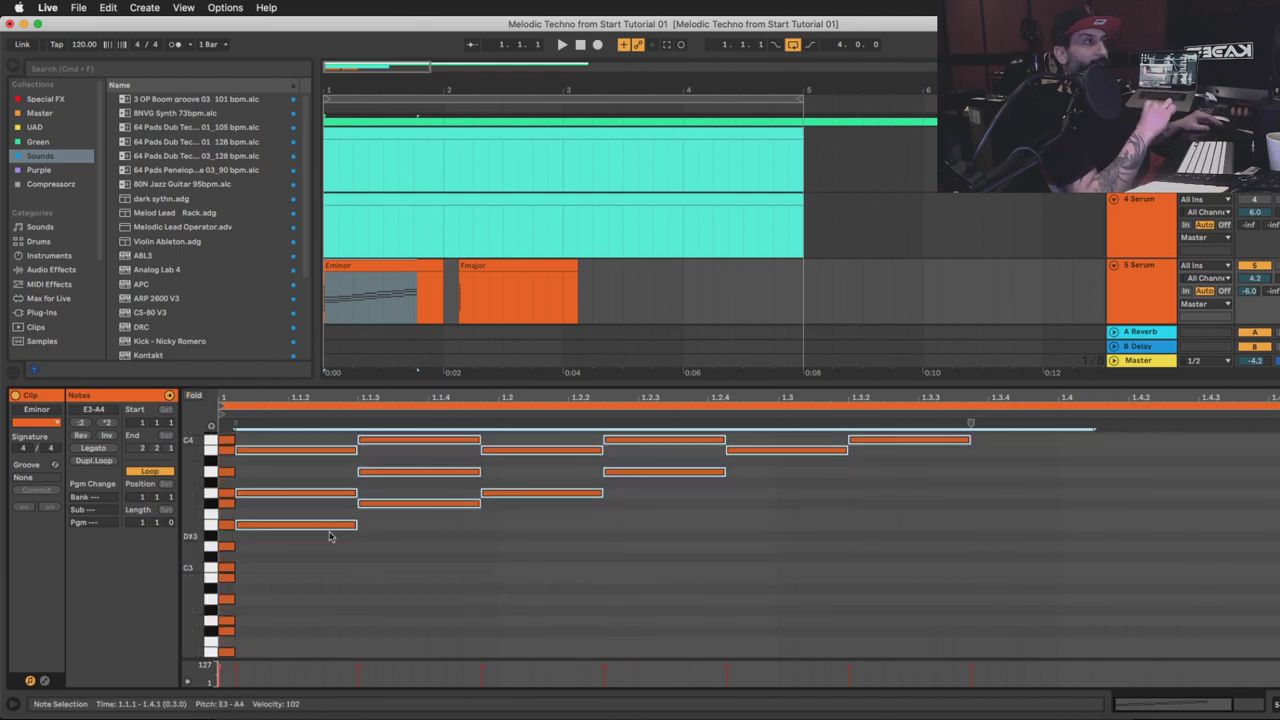
pyautogui.scroll(3, 323, 545)
pyautogui.scroll(2, 323, 545)
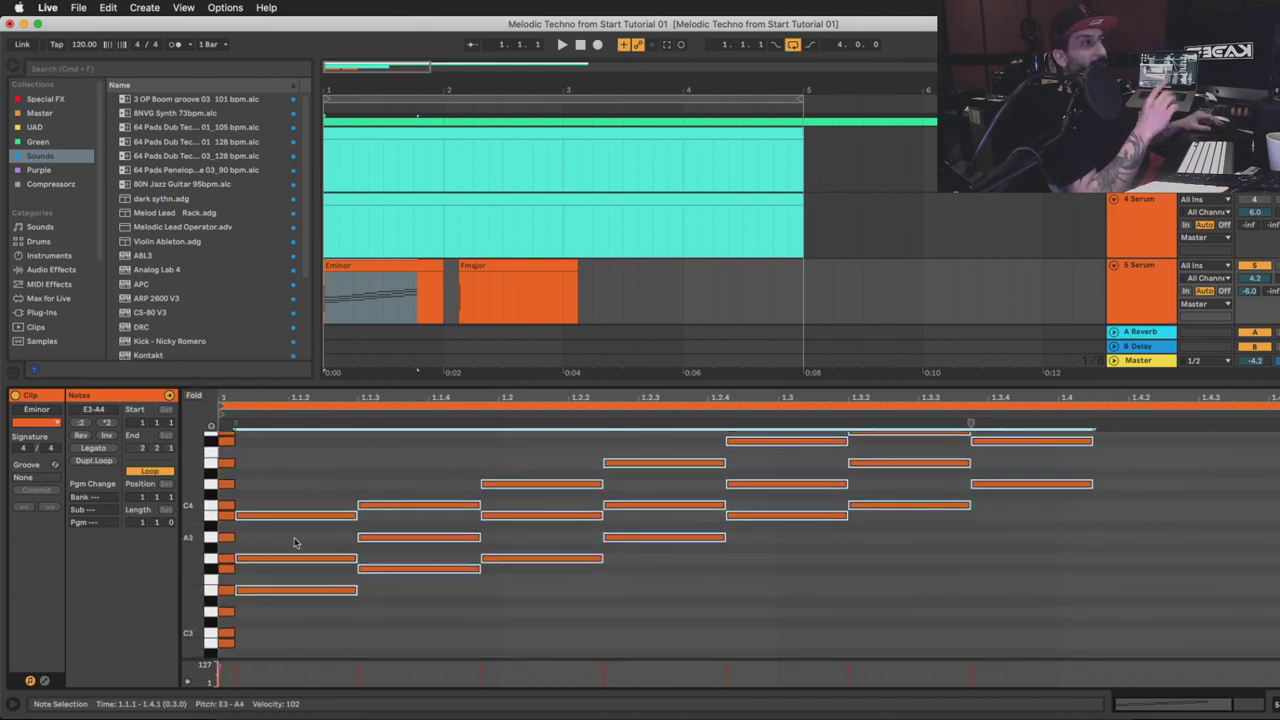
# Select the first chord (E3, G3, B3) and count the semitones from its root to the other two notes
pyautogui.moveTo(282, 458); pyautogui.dragTo(292, 632)
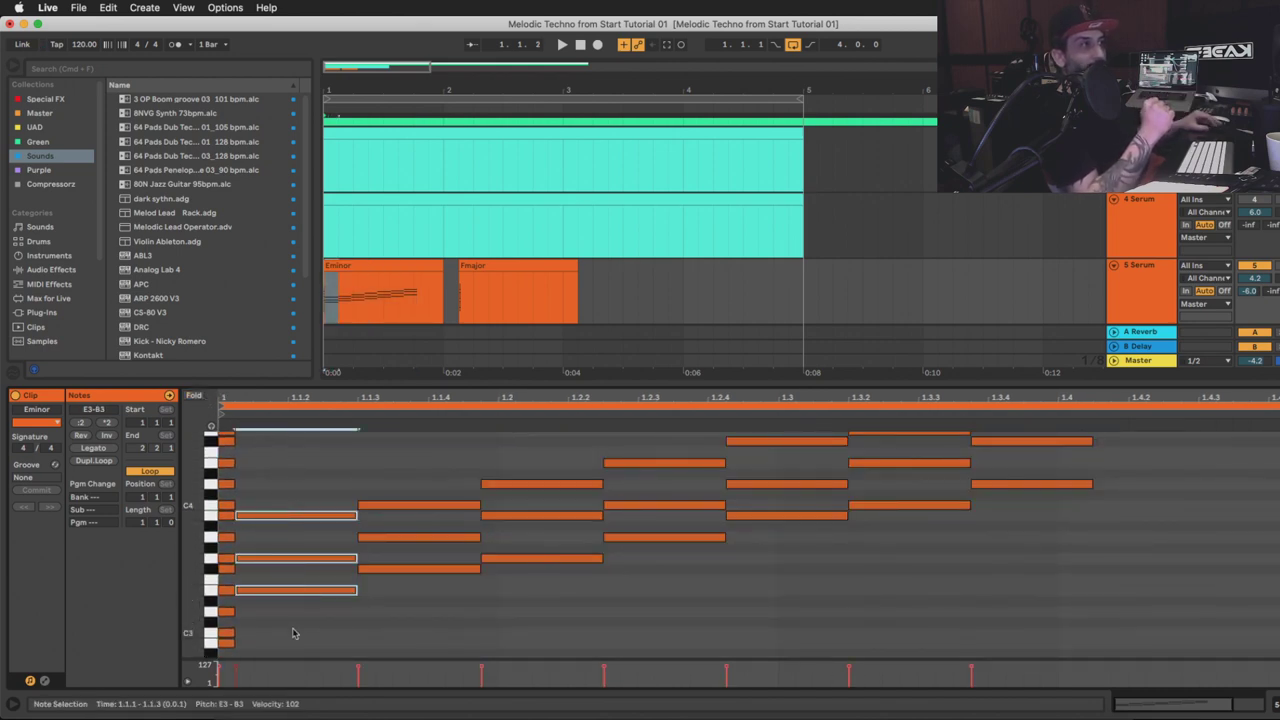
pyautogui.scroll(-1, 282, 495)
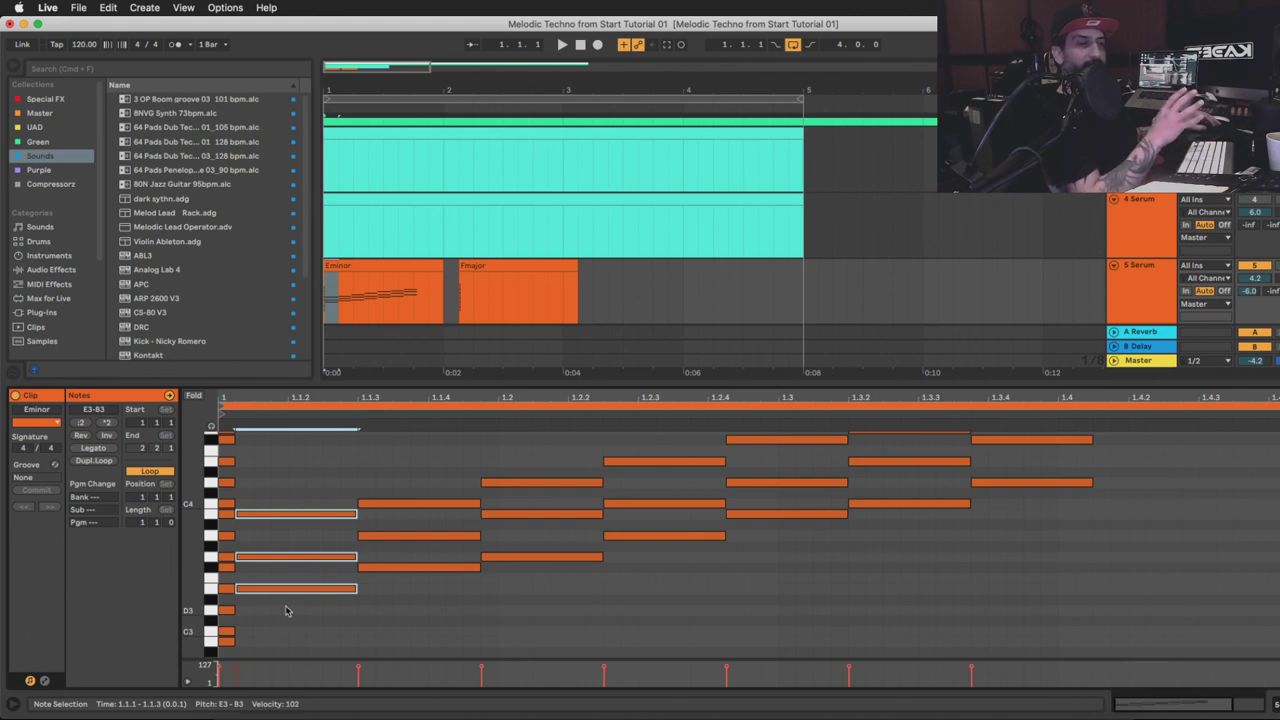
pyautogui.moveTo(283, 612)
pyautogui.mouseDown()
pyautogui.moveTo(270, 508)
pyautogui.moveTo(280, 603)
pyautogui.mouseUp()
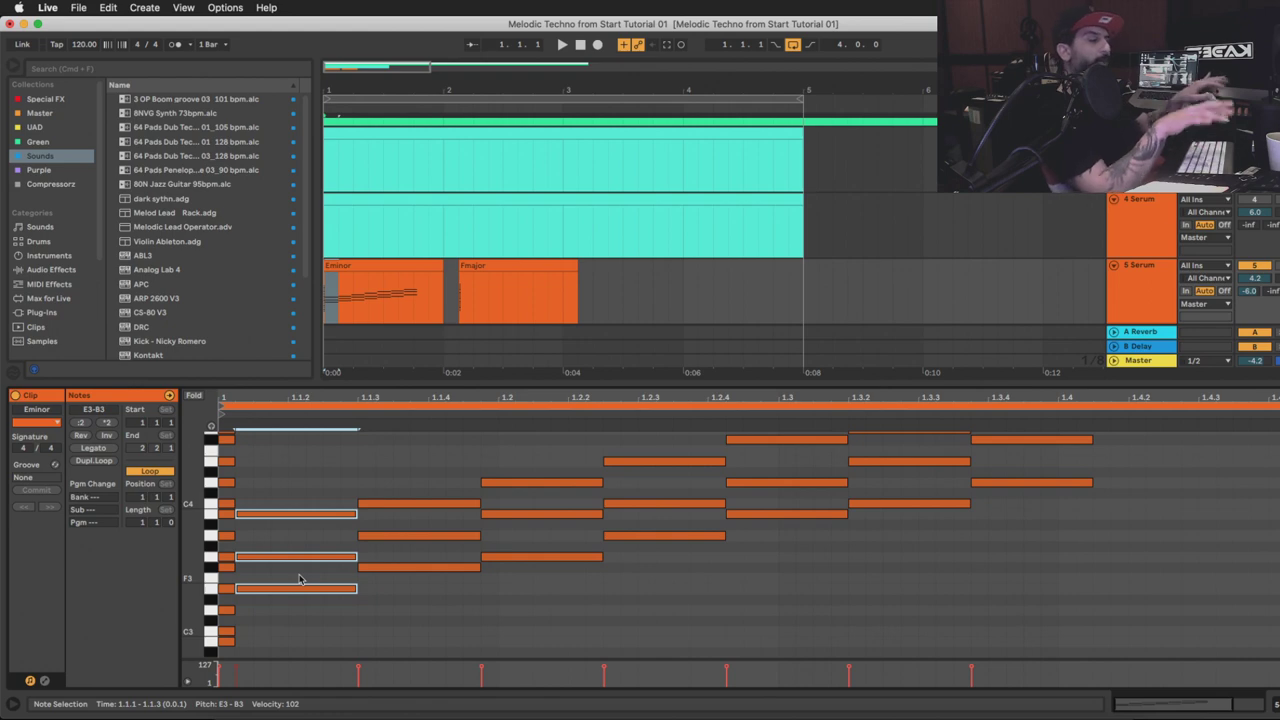
pyautogui.moveTo(286, 606); pyautogui.dragTo(276, 507)
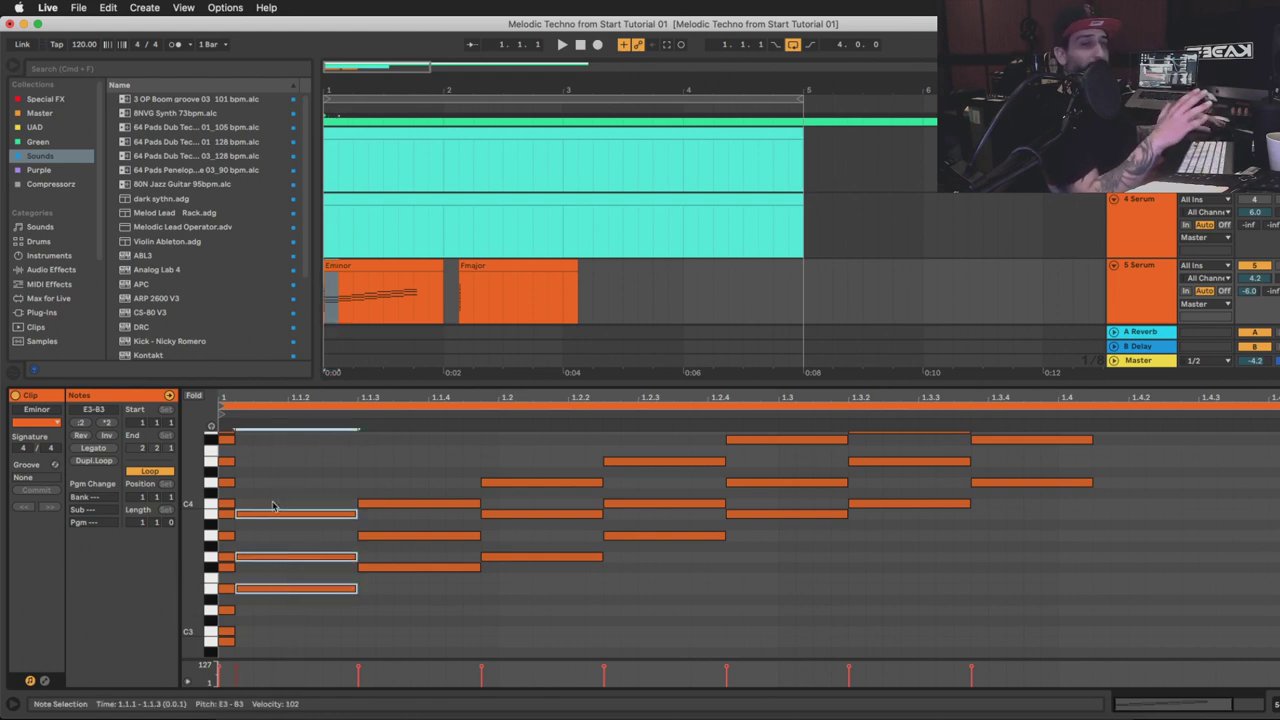
pyautogui.click(282, 597)
pyautogui.moveTo(282, 597); pyautogui.dragTo(279, 501)
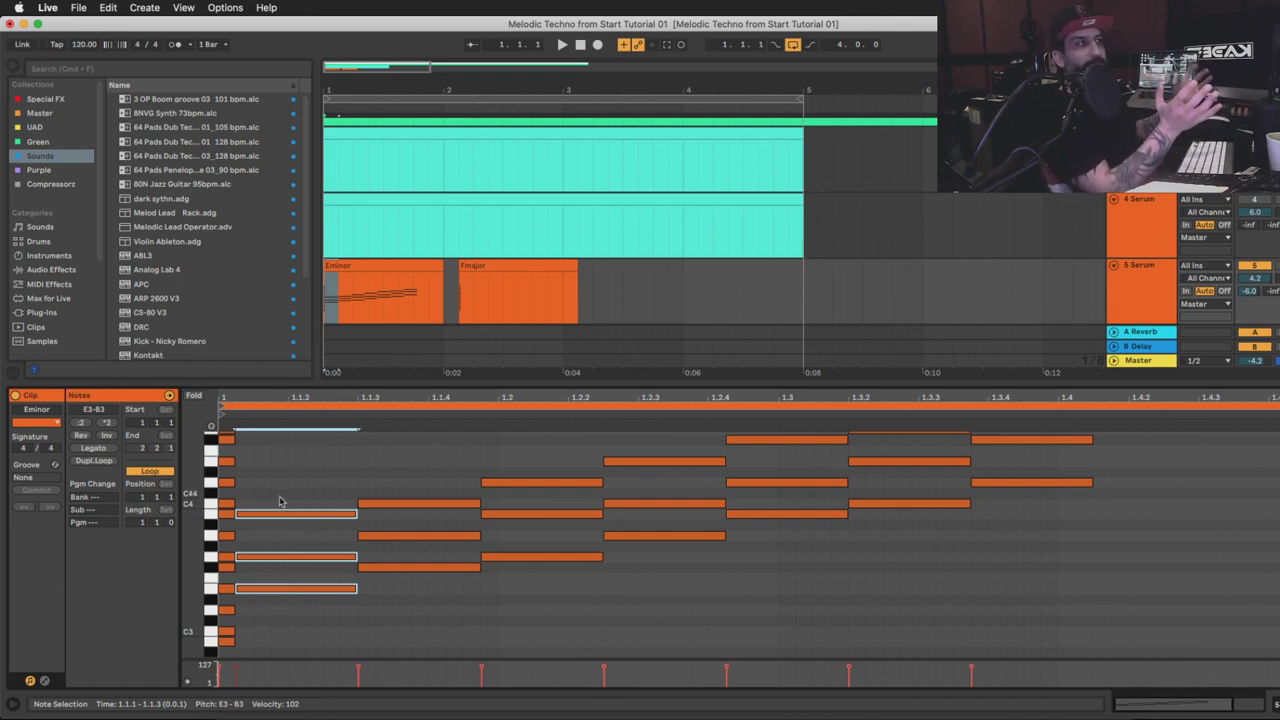
pyautogui.scroll(2, 308, 495)
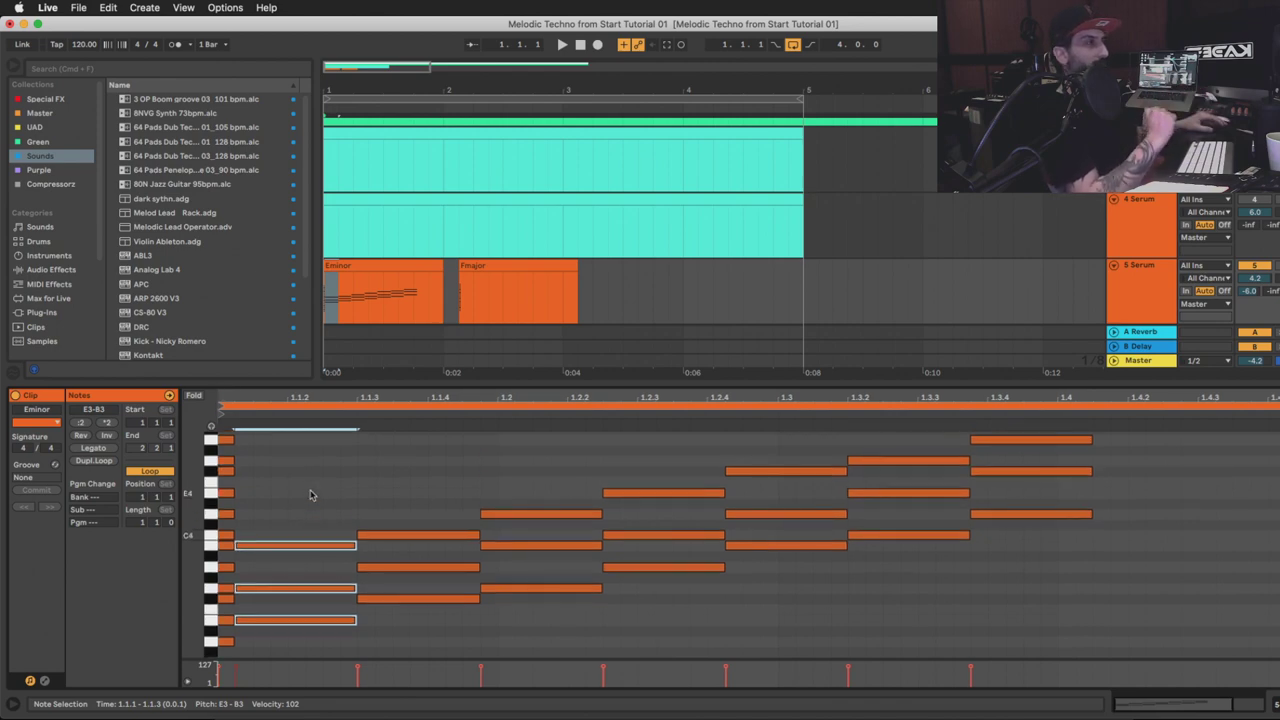
pyautogui.scroll(-1, 283, 646)
pyautogui.click(283, 646)
pyautogui.moveTo(283, 646); pyautogui.dragTo(286, 523)
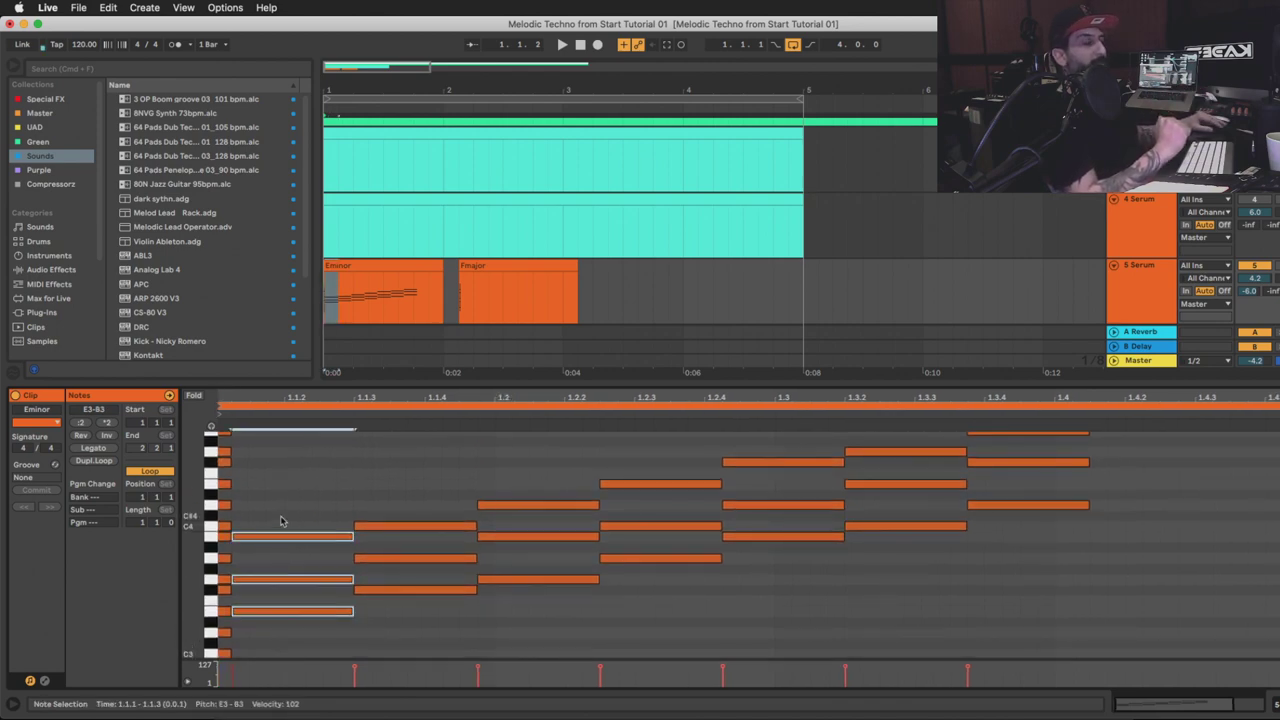
pyautogui.click(279, 614)
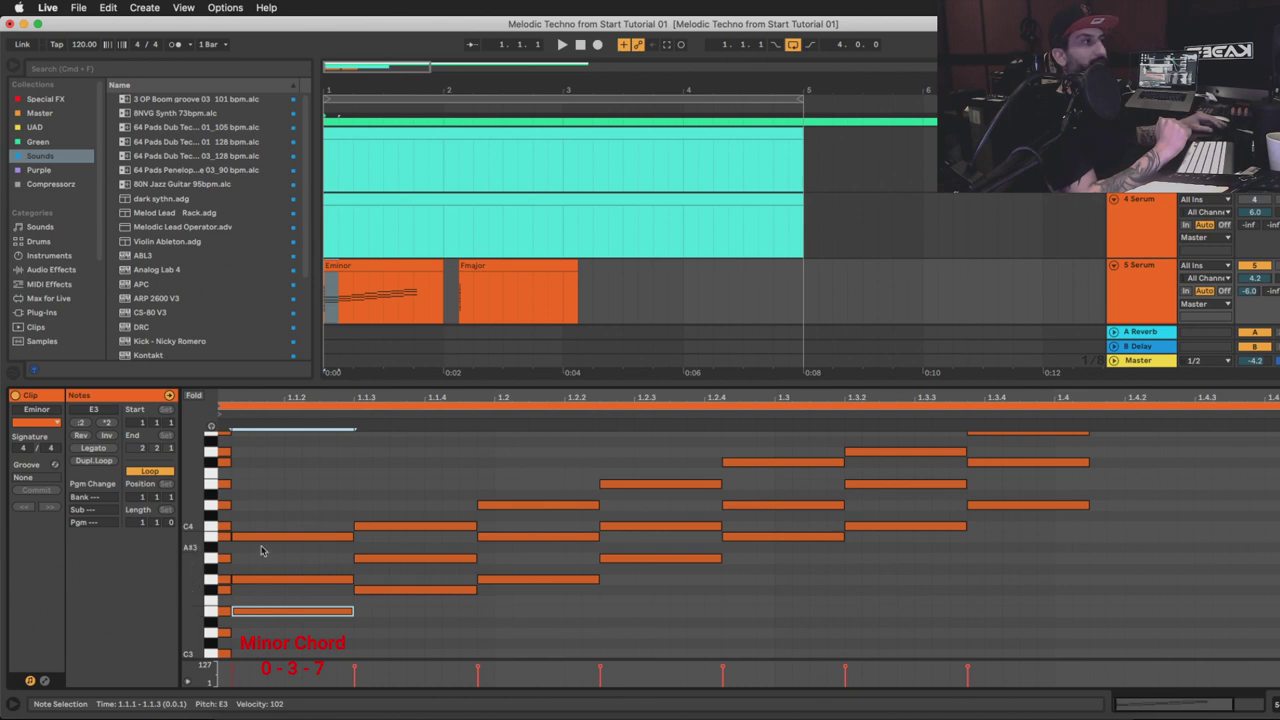
pyautogui.moveTo(265, 530); pyautogui.dragTo(281, 623)
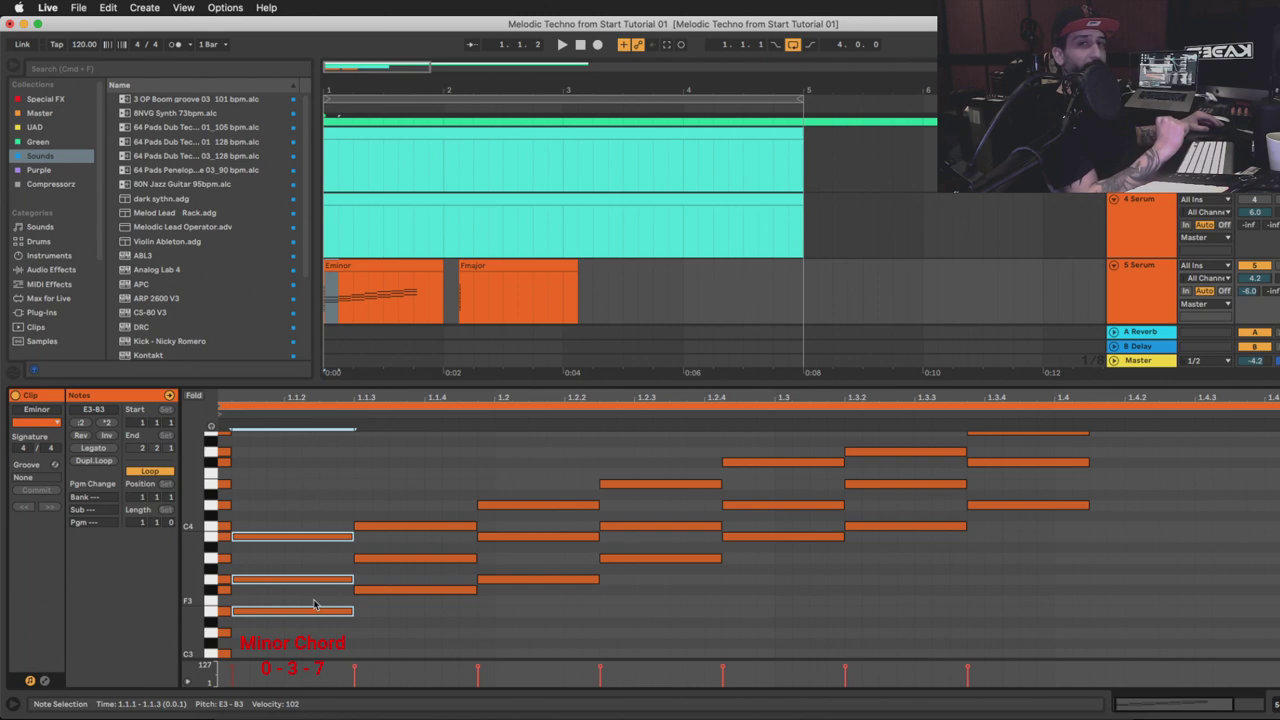
# Examine the second chord from its F#3 root and deactivate its three notes, F#3, A3 and C4
pyautogui.click(390, 589)
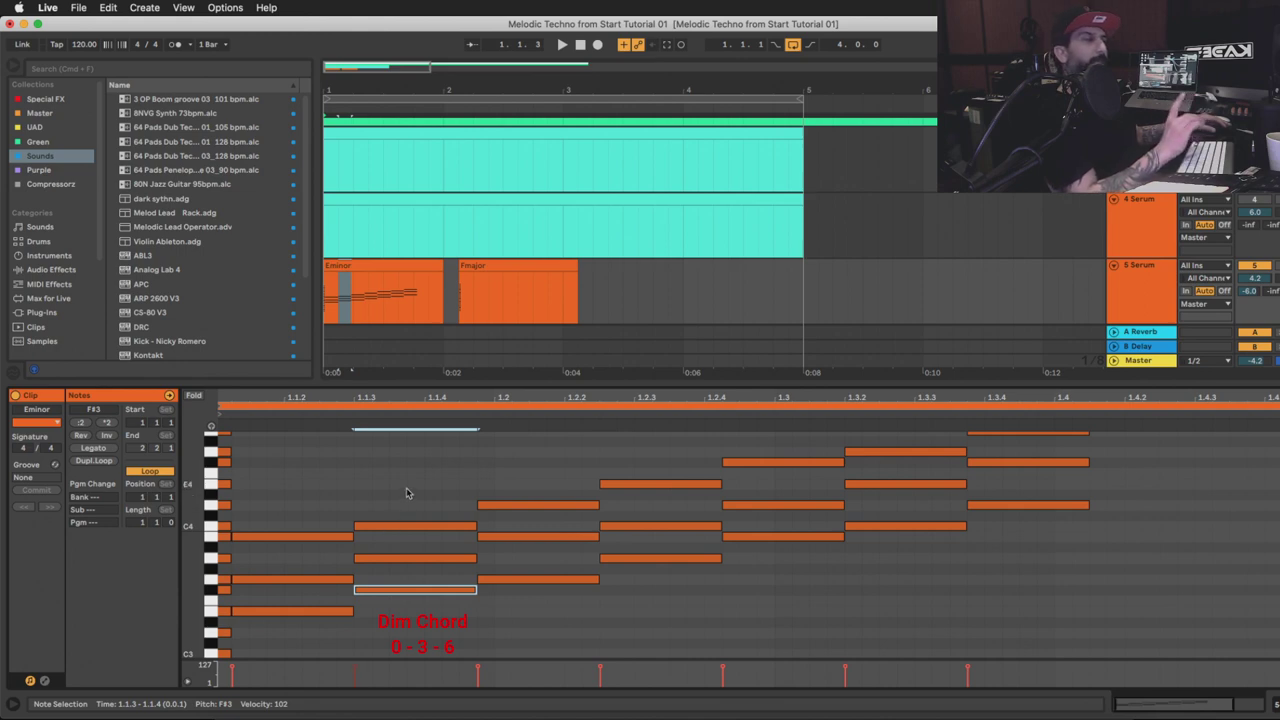
pyautogui.moveTo(408, 490); pyautogui.dragTo(423, 628)
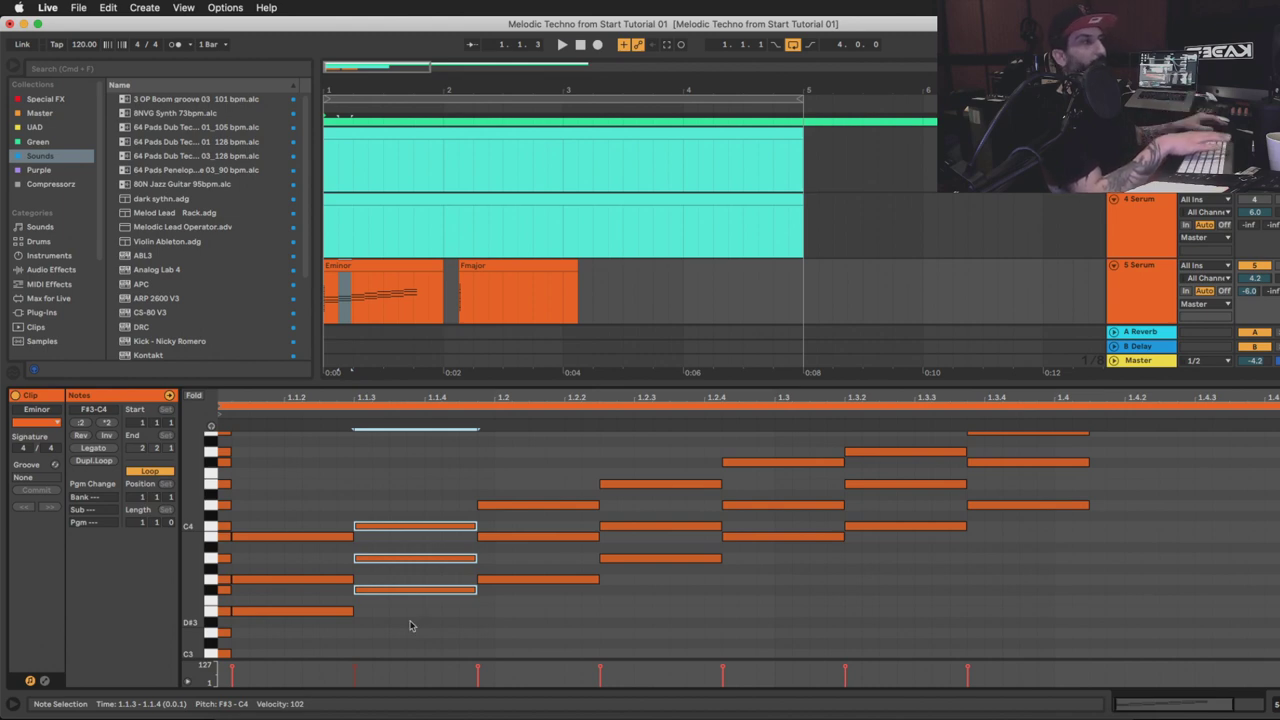
pyautogui.press('0')
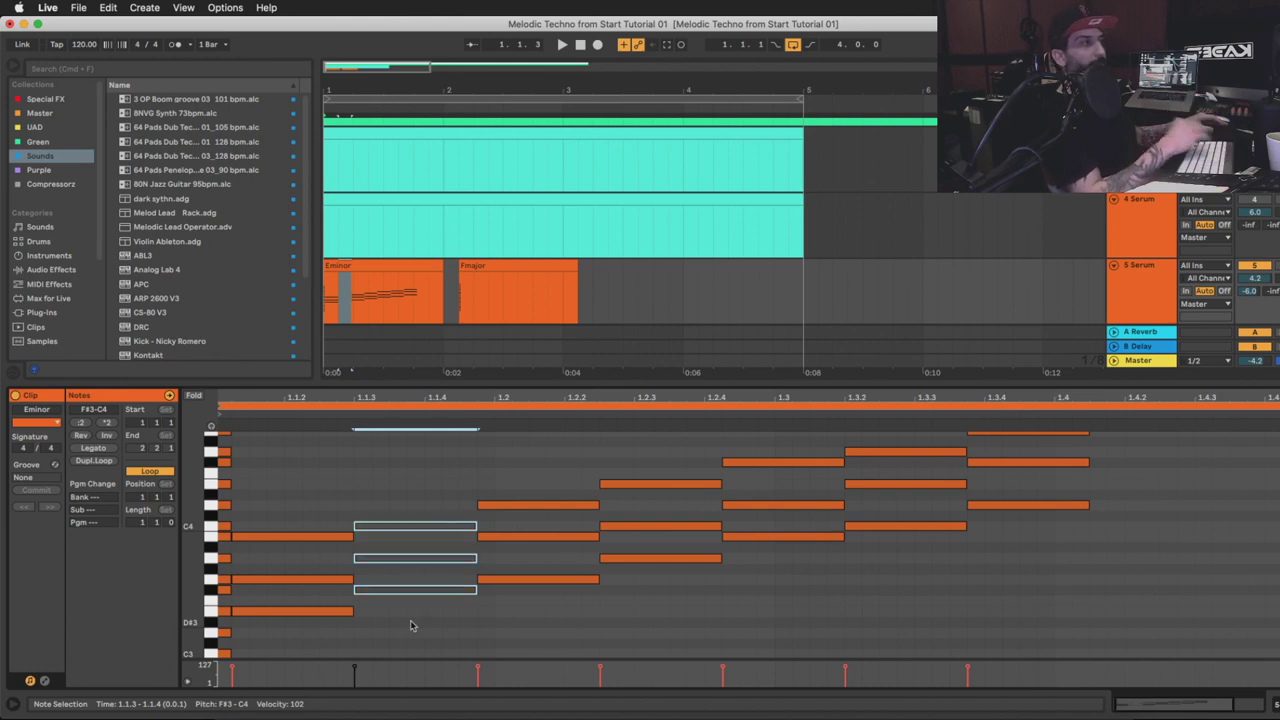
# Select the third chord (G3, B3, D4) and count the semitones from its root to the other notes
pyautogui.click(505, 580)
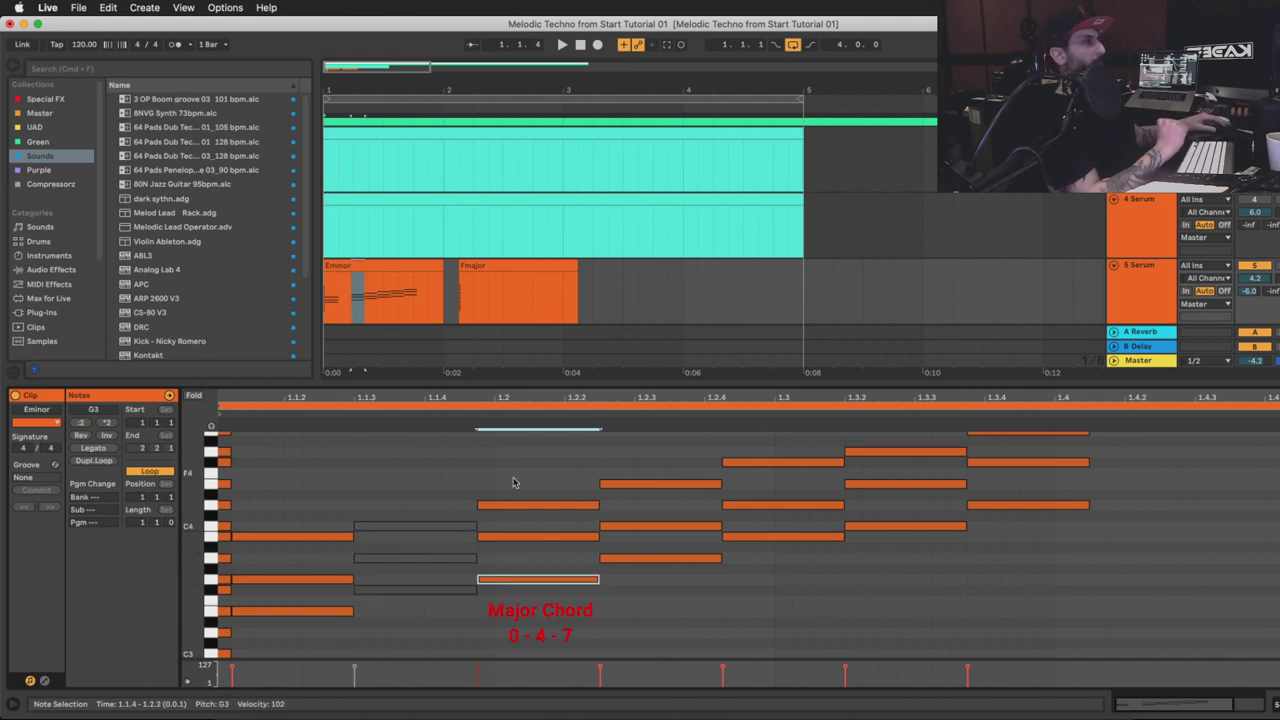
pyautogui.moveTo(528, 481); pyautogui.dragTo(535, 610)
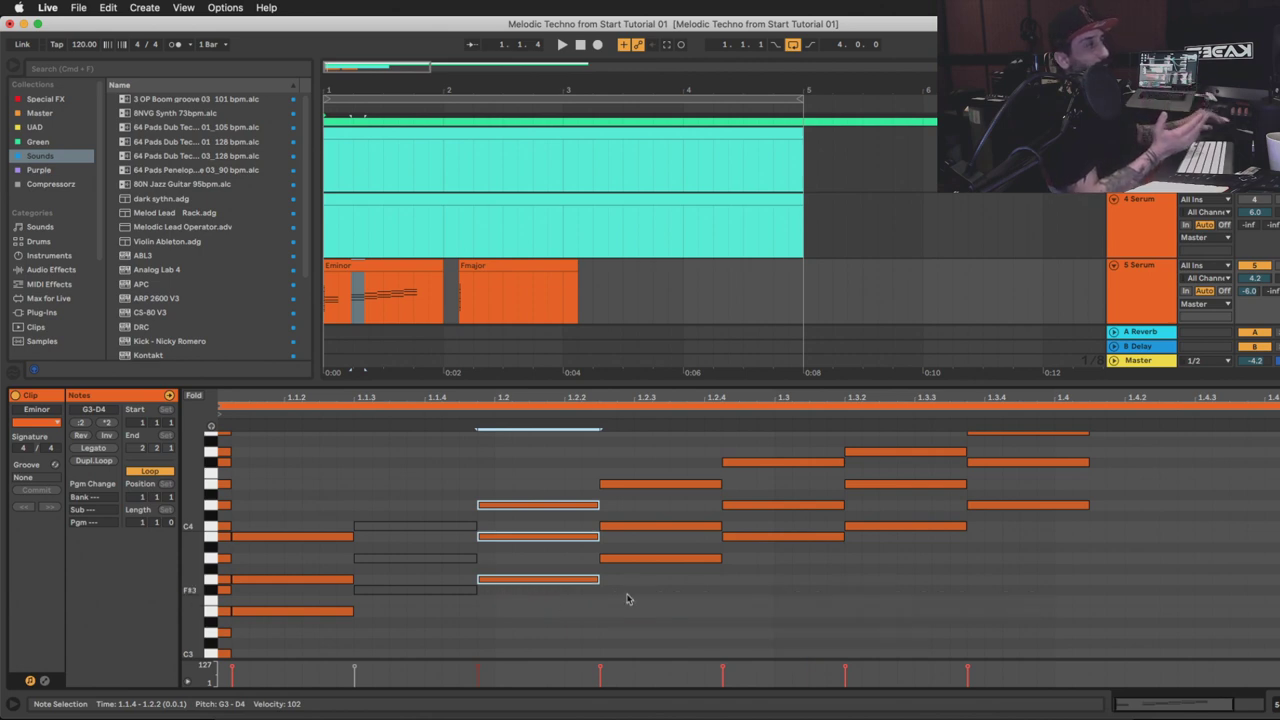
# Select the fourth to seventh E minor chords in turn and examine the spacing of their notes
pyautogui.moveTo(640, 594); pyautogui.dragTo(646, 457)
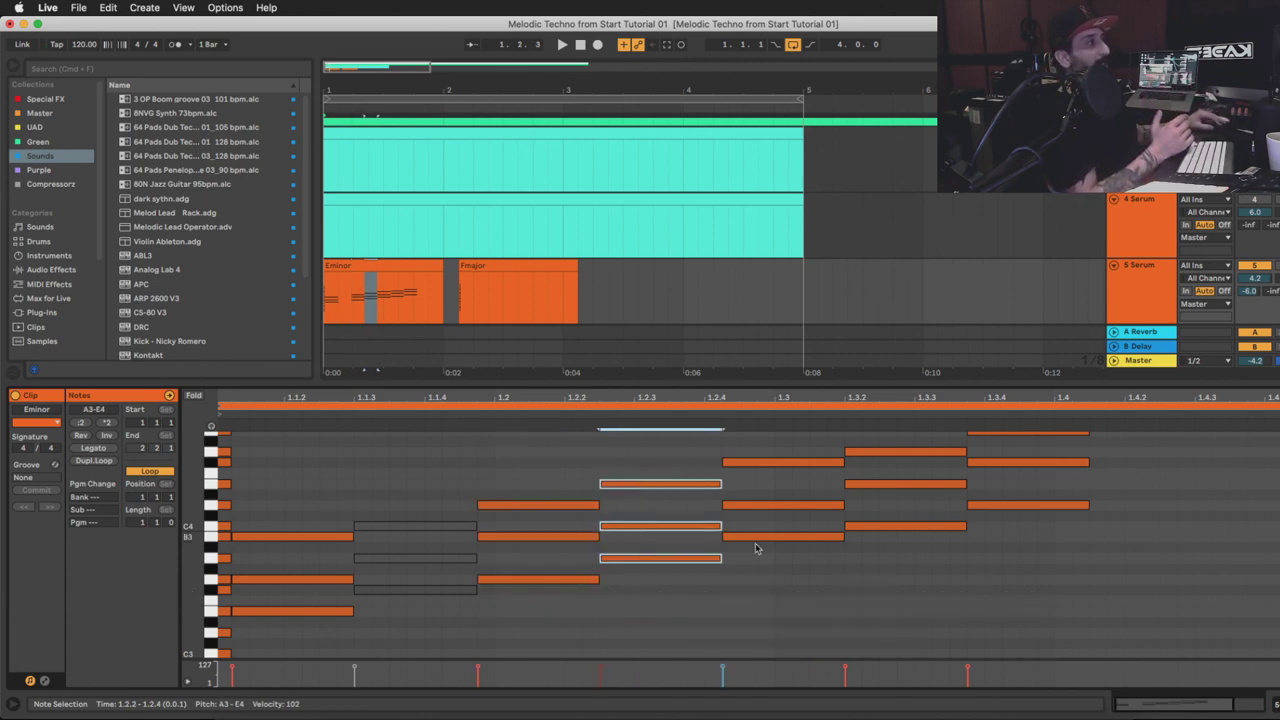
pyautogui.moveTo(783, 572); pyautogui.dragTo(773, 445)
pyautogui.press('Right')
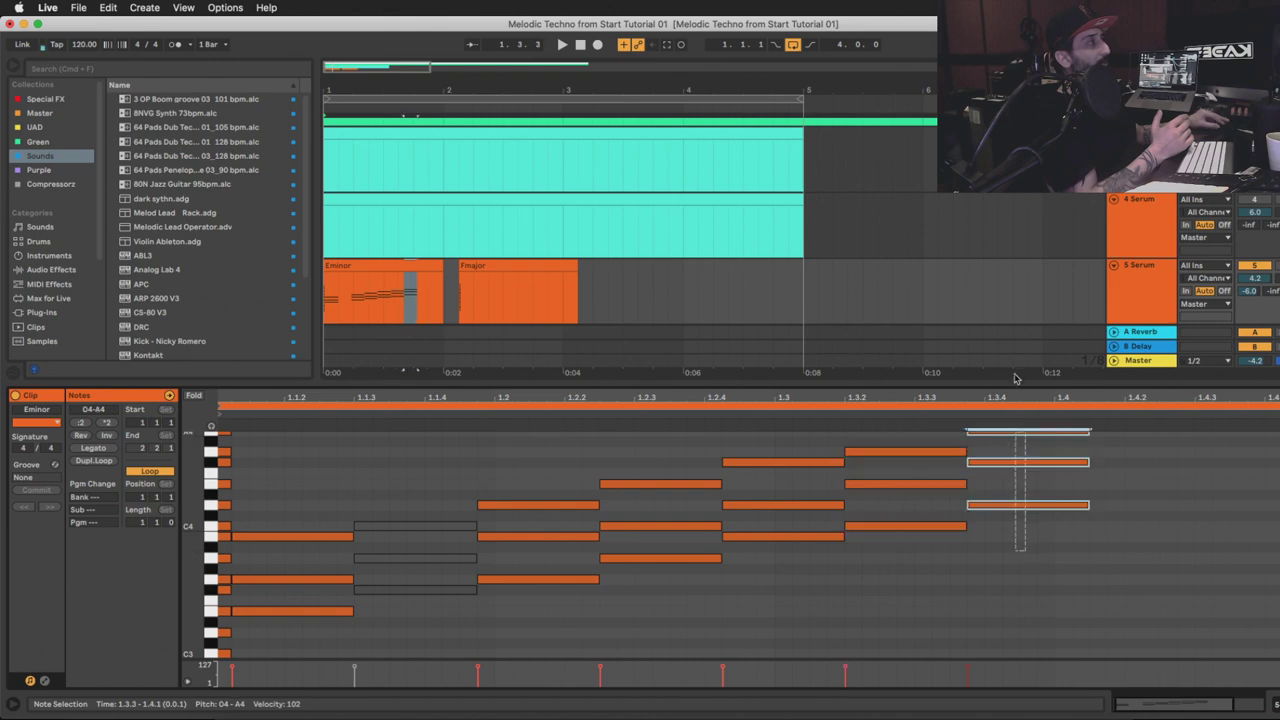
pyautogui.moveTo(530, 633); pyautogui.dragTo(557, 455)
pyautogui.moveTo(921, 587); pyautogui.dragTo(925, 445)
pyautogui.press('Right')
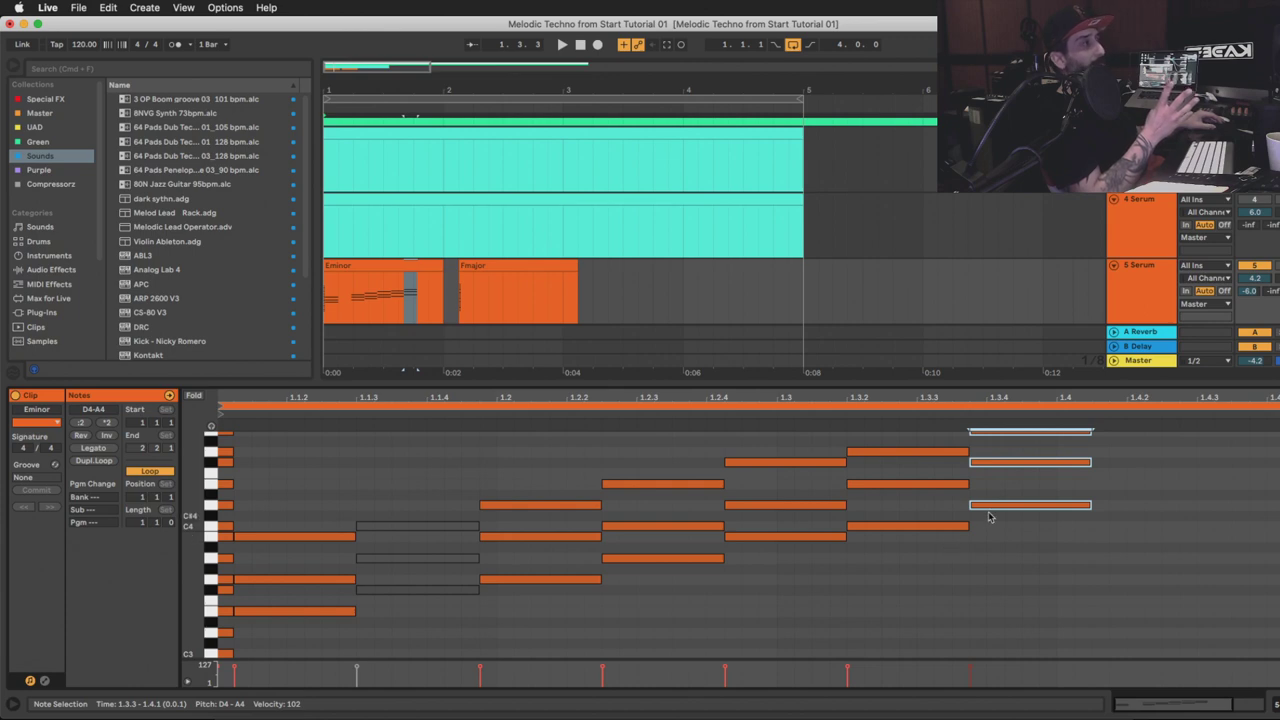
# Go back through the E minor chords to the first triad, comparing them with the deactivated second chord
pyautogui.press('Left')
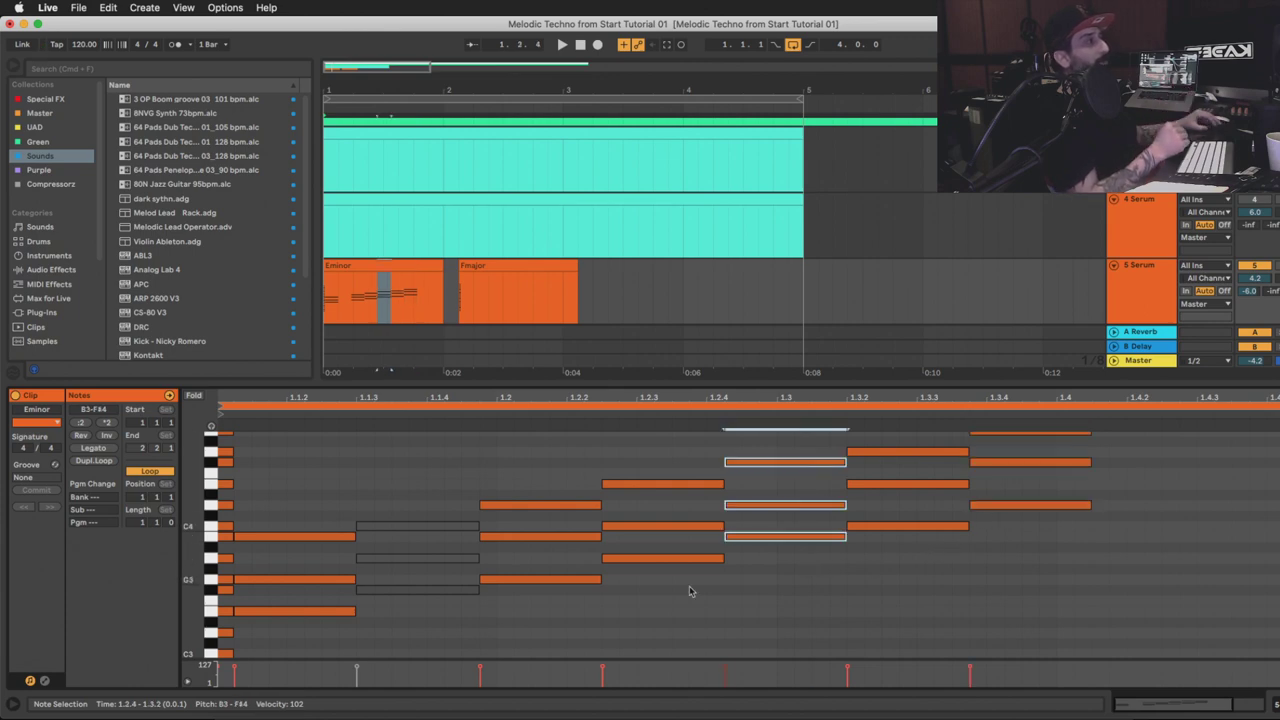
pyautogui.press('Left')
pyautogui.press('Left')
pyautogui.press('Left')
pyautogui.press('Left')
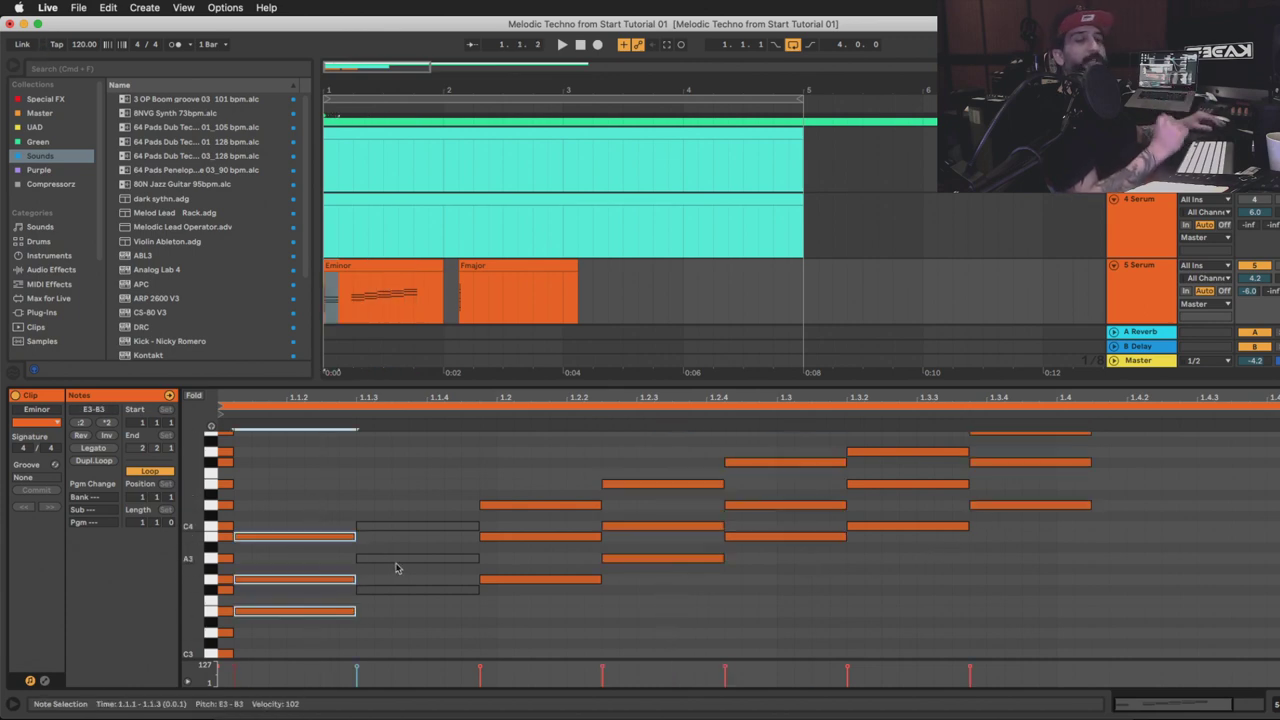
pyautogui.press('Right')
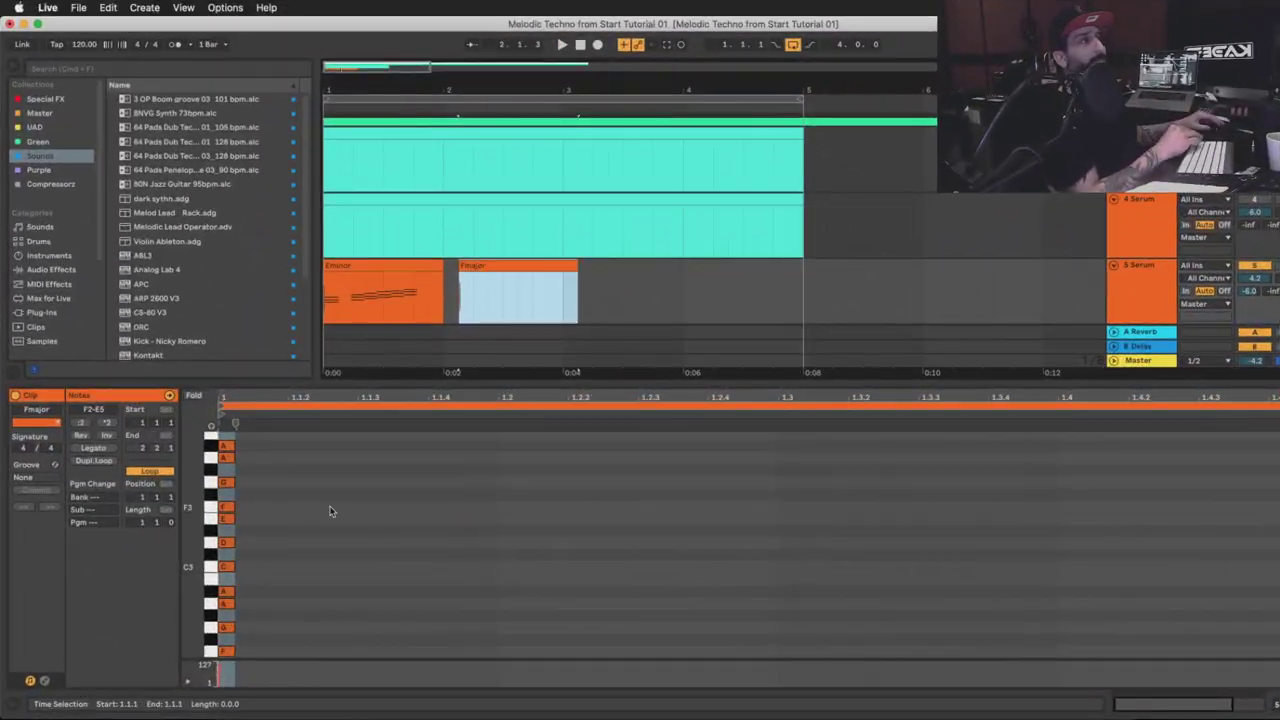
# Fold the Fmajor clip's note editor and build an F3, A3, C4 triad after the template column, extended past 1.1.3
pyautogui.click(331, 514)
pyautogui.click(193, 397)
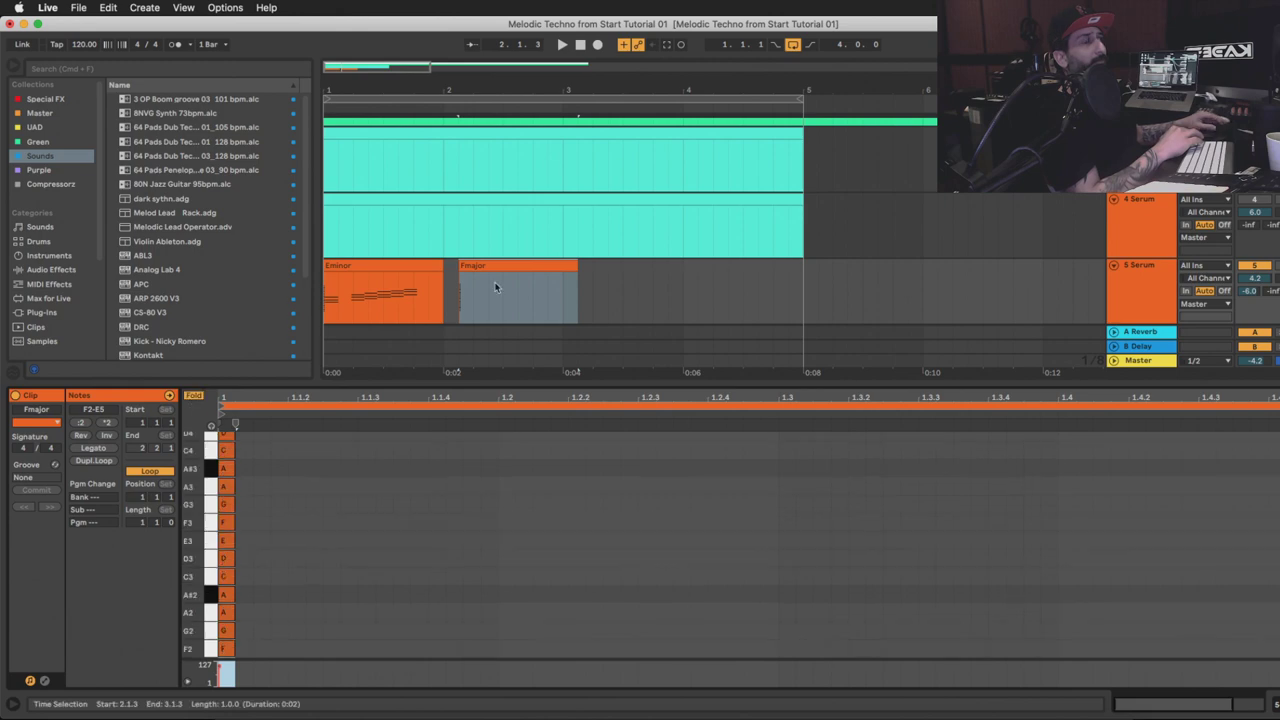
pyautogui.click(333, 545)
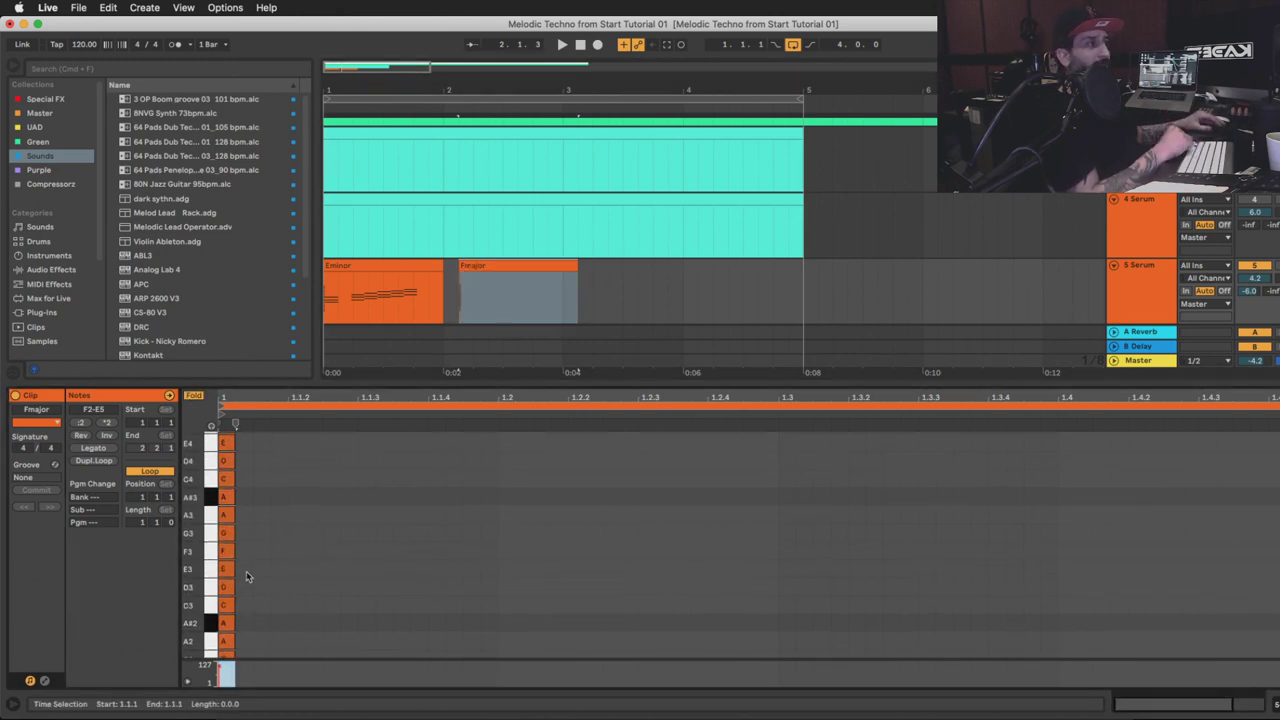
pyautogui.doubleClick(243, 553)
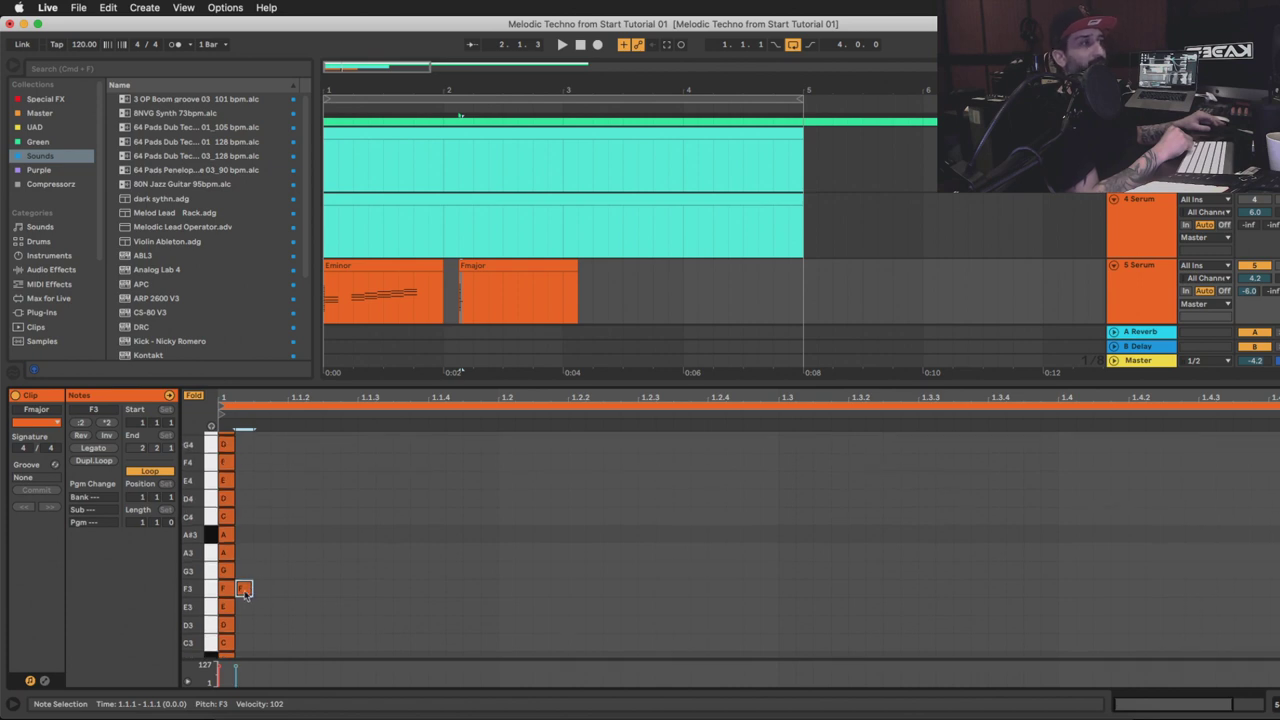
pyautogui.doubleClick(243, 553)
pyautogui.doubleClick(240, 517)
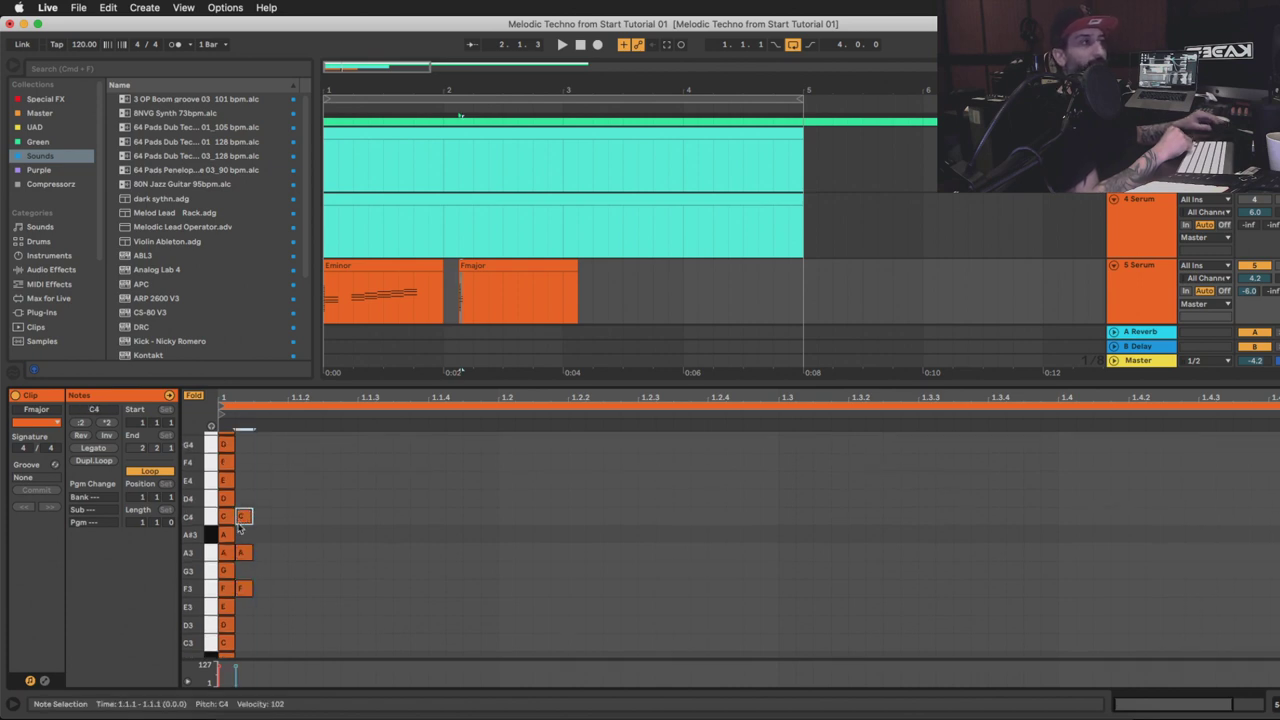
pyautogui.moveTo(262, 484); pyautogui.dragTo(408, 586)
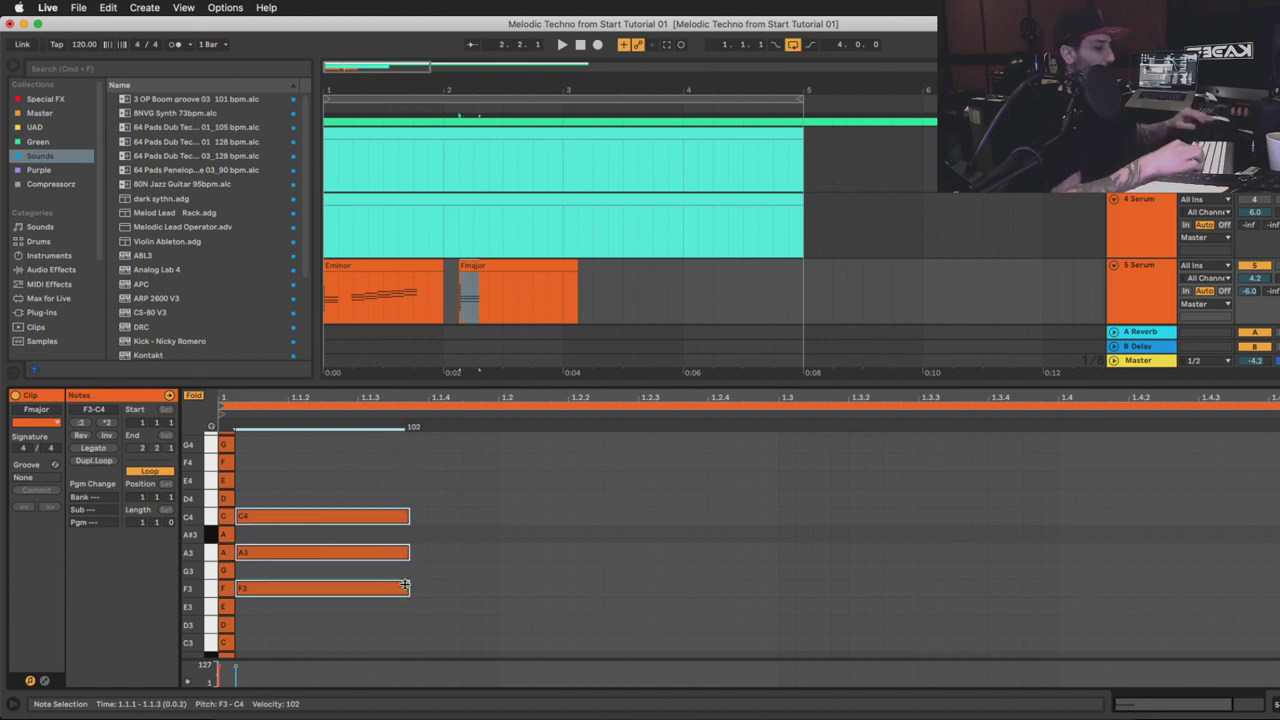
# Duplicate the F3 triad three times in succession, raising each copy one scale step, up to A#3, D4, F4
pyautogui.press('super+d')
pyautogui.press('Up')
pyautogui.press('super+d')
pyautogui.press('Up')
pyautogui.press('super+d')
pyautogui.press('Up')
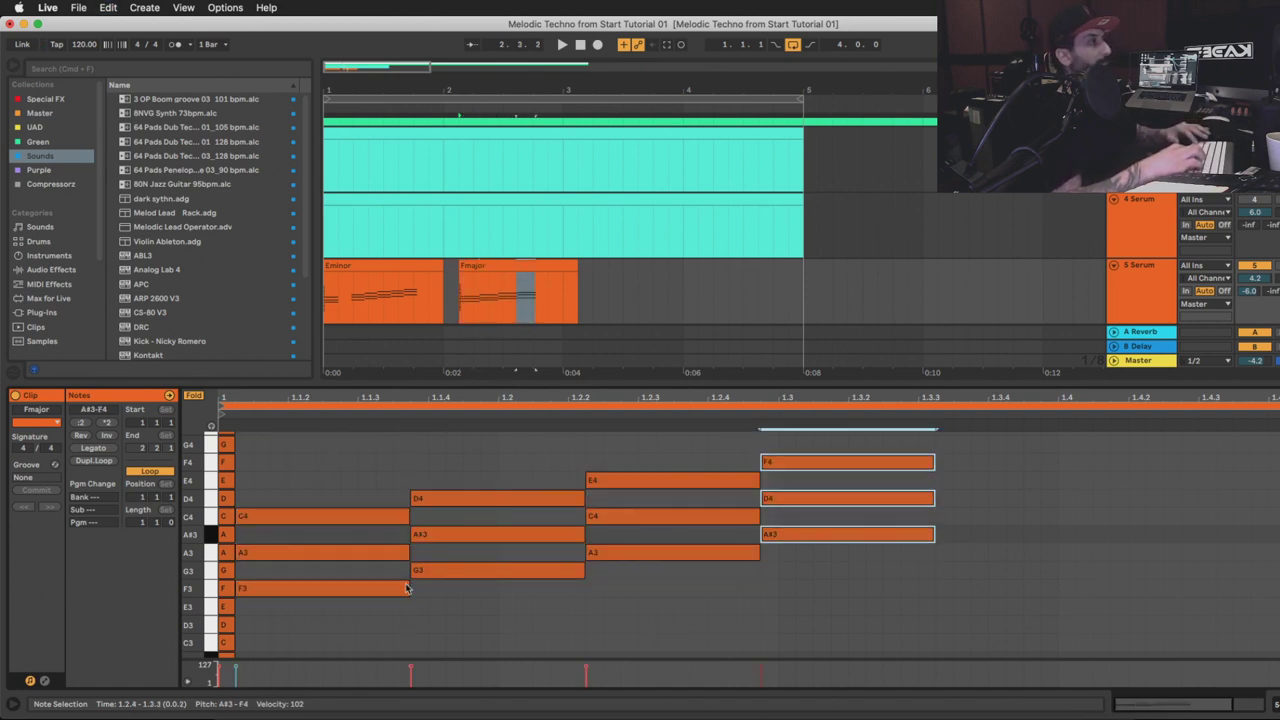
# Add three more rising triad copies one scale step apart, starting on C4, D4 and E4, to complete seven chords
pyautogui.press('super+d')
pyautogui.press('Up')
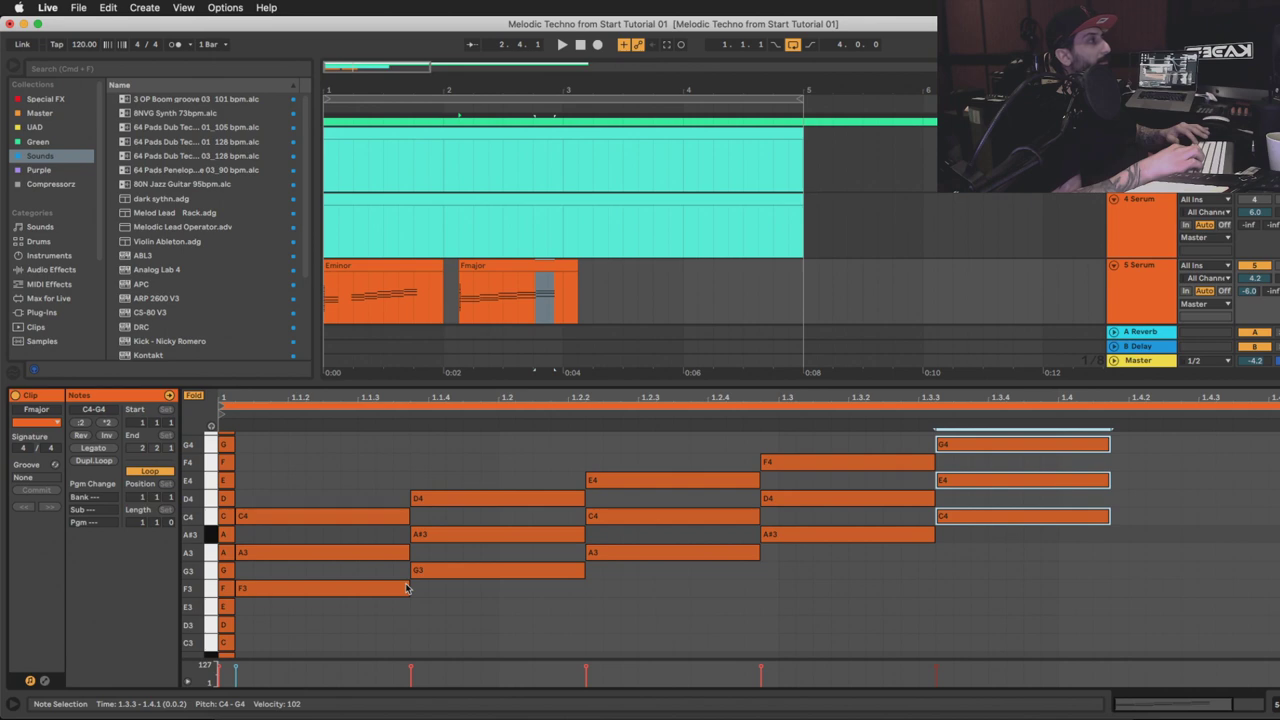
pyautogui.press('Up')
pyautogui.press('Down')
pyautogui.press('super+d')
pyautogui.press('Up')
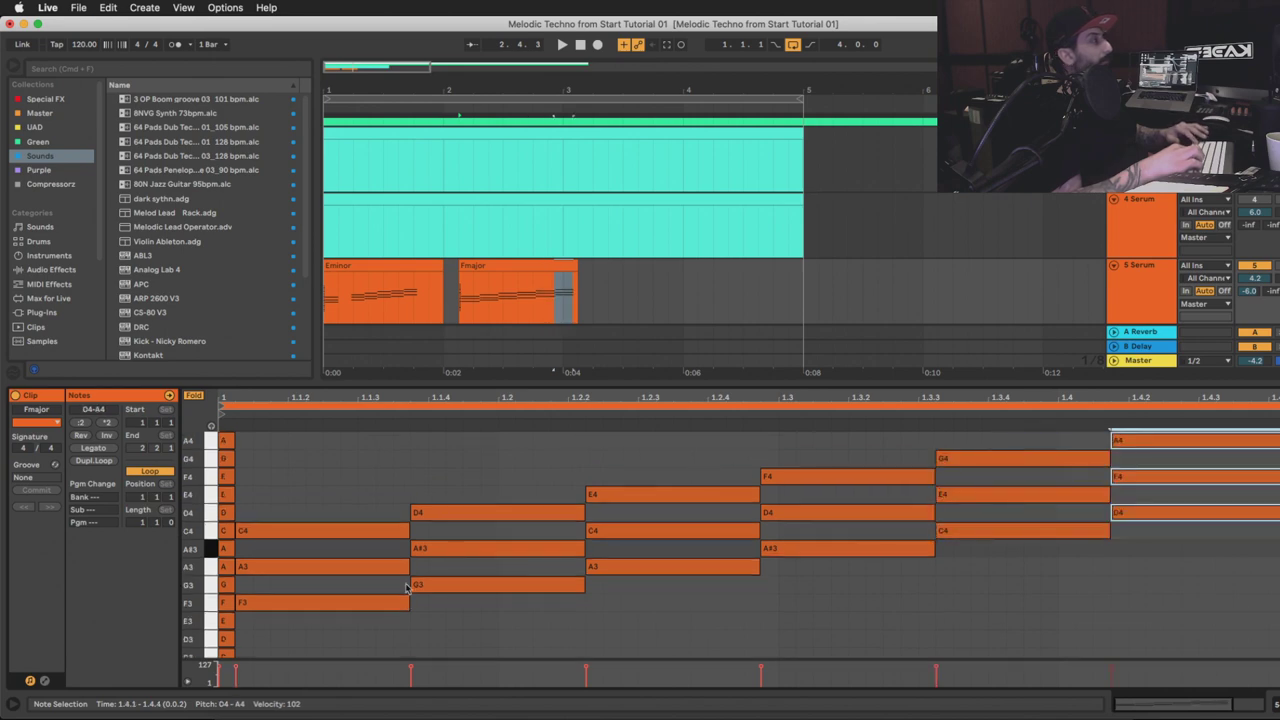
pyautogui.press('super+d')
pyautogui.press('Up')
pyautogui.scroll(3, 406, 588)
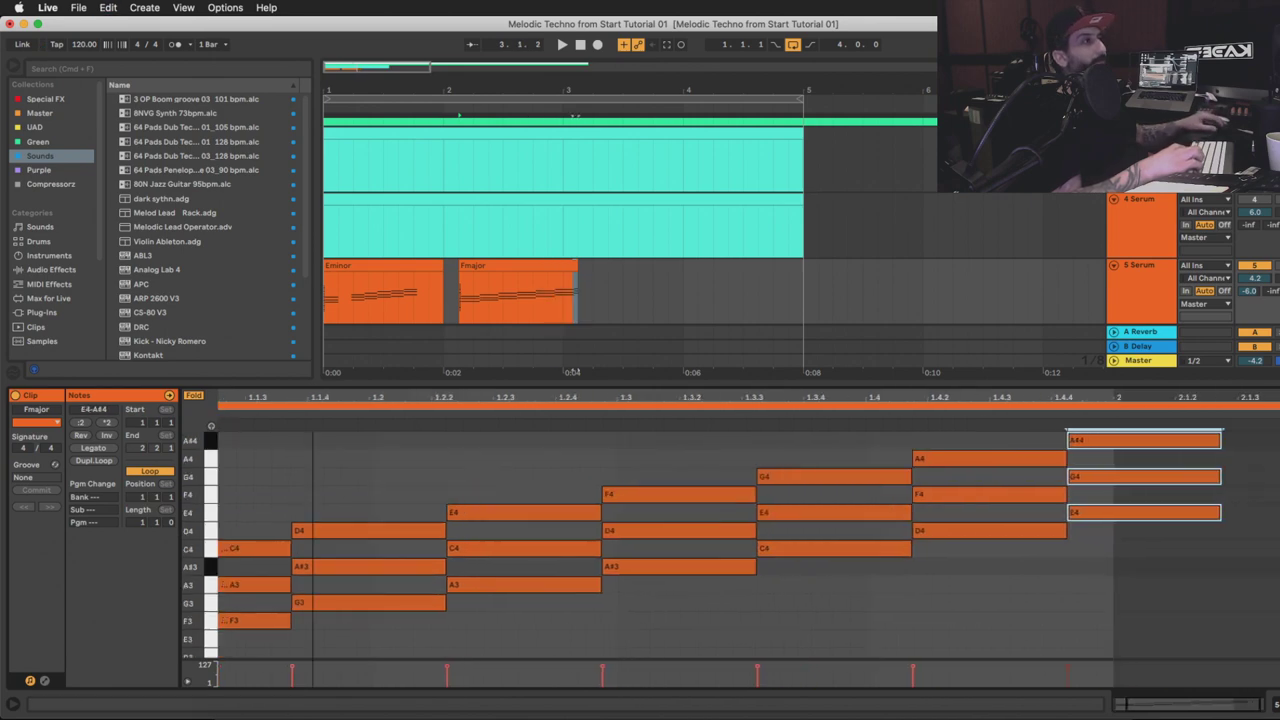
# Unfold the Fmajor note editor and count the semitones in the first (F3, A3, C4) and second (G3, A#3, D4) chords
pyautogui.click(404, 465)
pyautogui.click(193, 396)
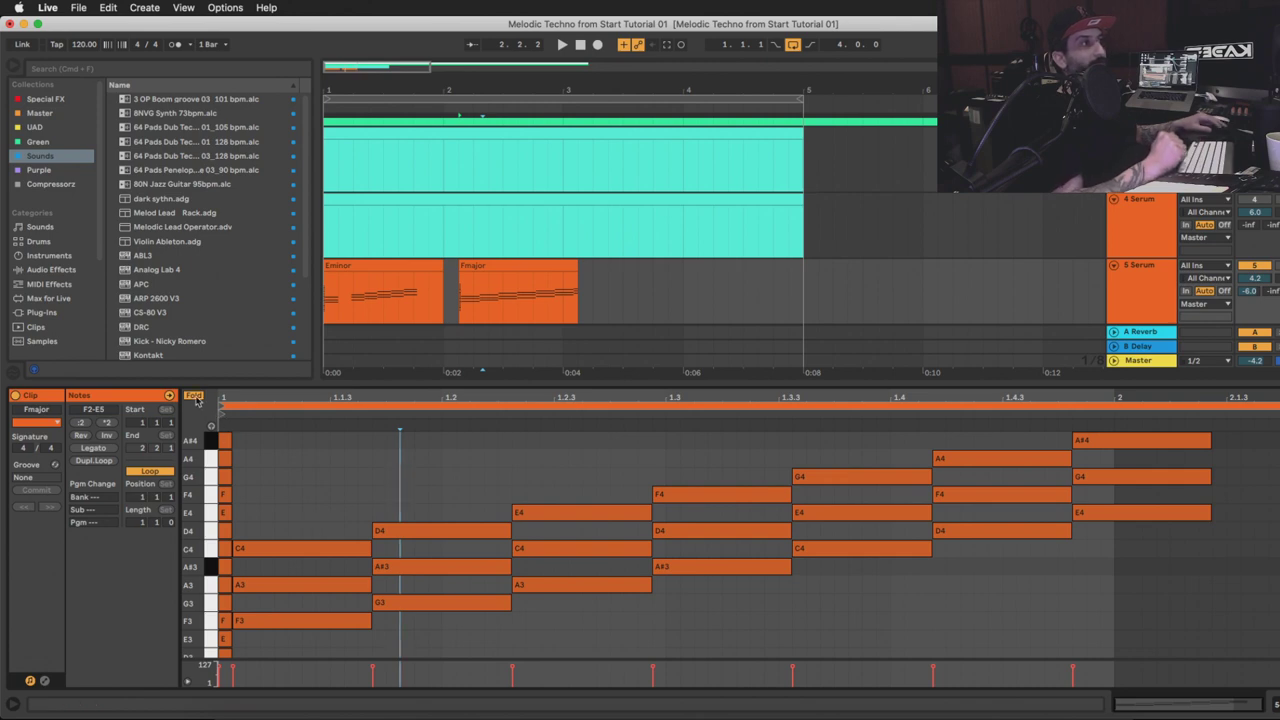
pyautogui.scroll(1, 278, 570)
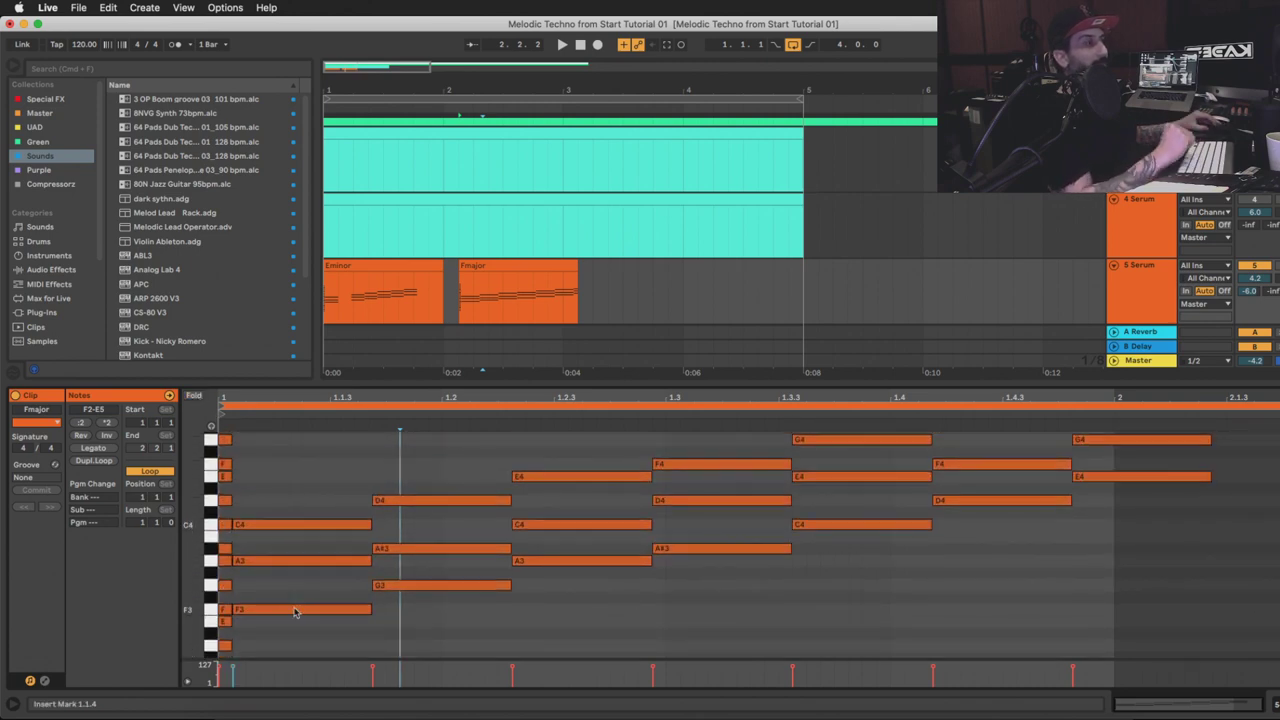
pyautogui.moveTo(287, 627); pyautogui.dragTo(288, 526)
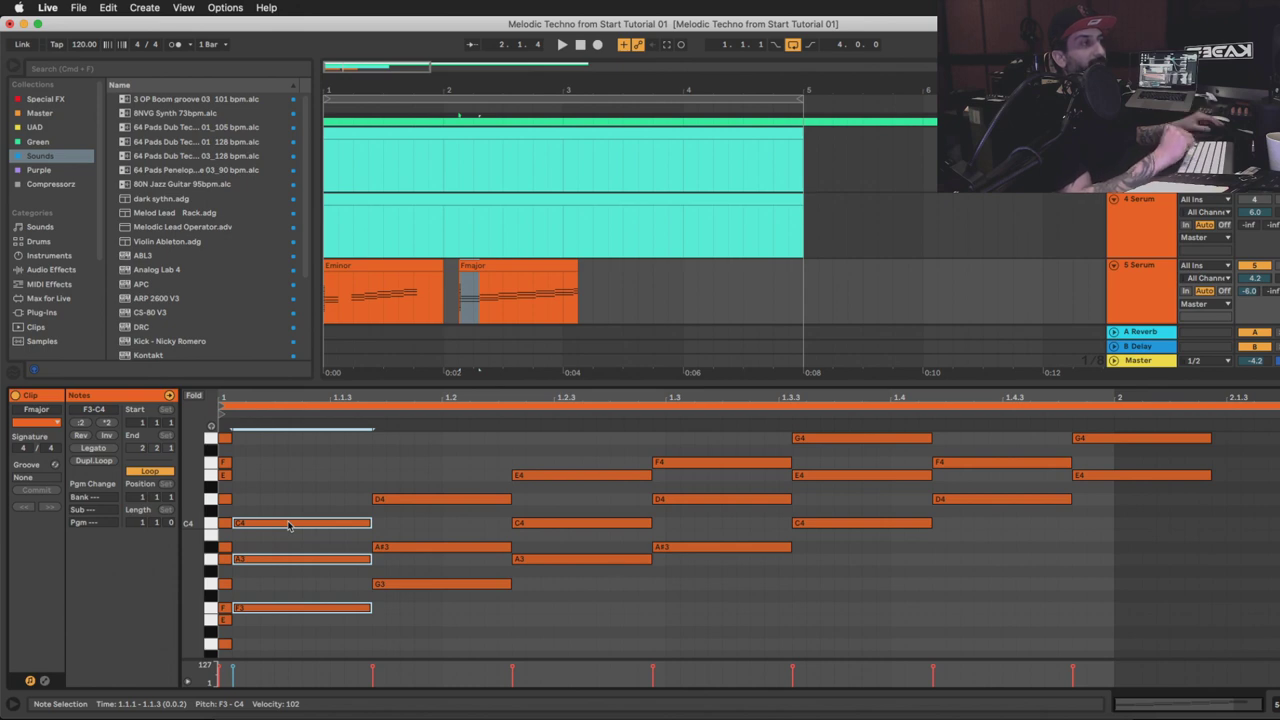
pyautogui.moveTo(414, 601); pyautogui.dragTo(409, 491)
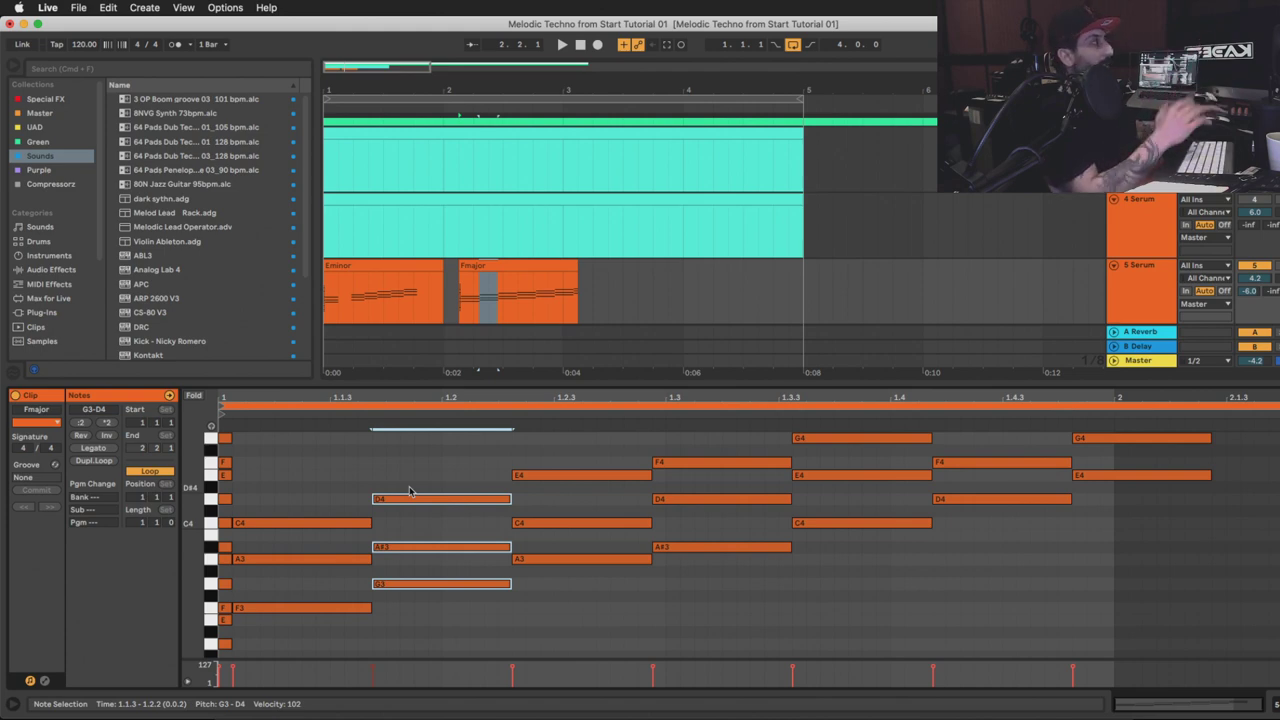
# Examine the seventh F major chord from its E4 root up to G4 and A#4, and select its notes
pyautogui.scroll(2, 1094, 540)
pyautogui.click(1094, 537)
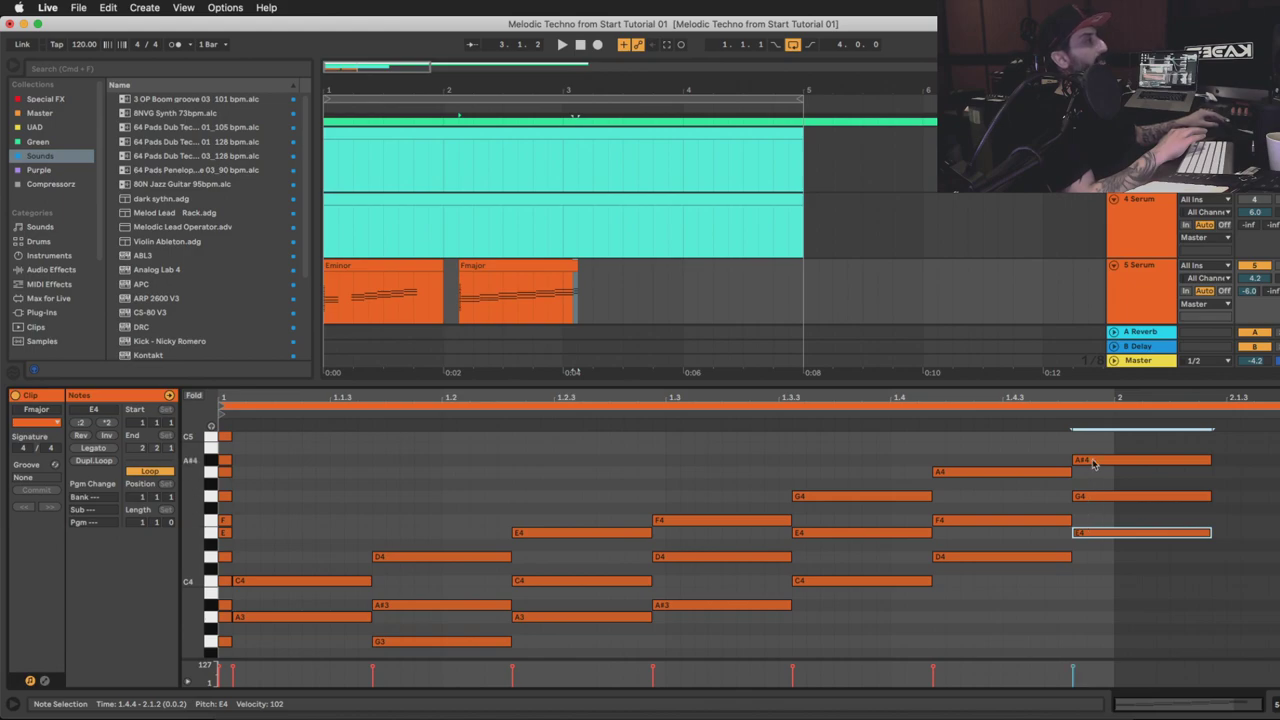
pyautogui.moveTo(1102, 441); pyautogui.dragTo(1104, 530)
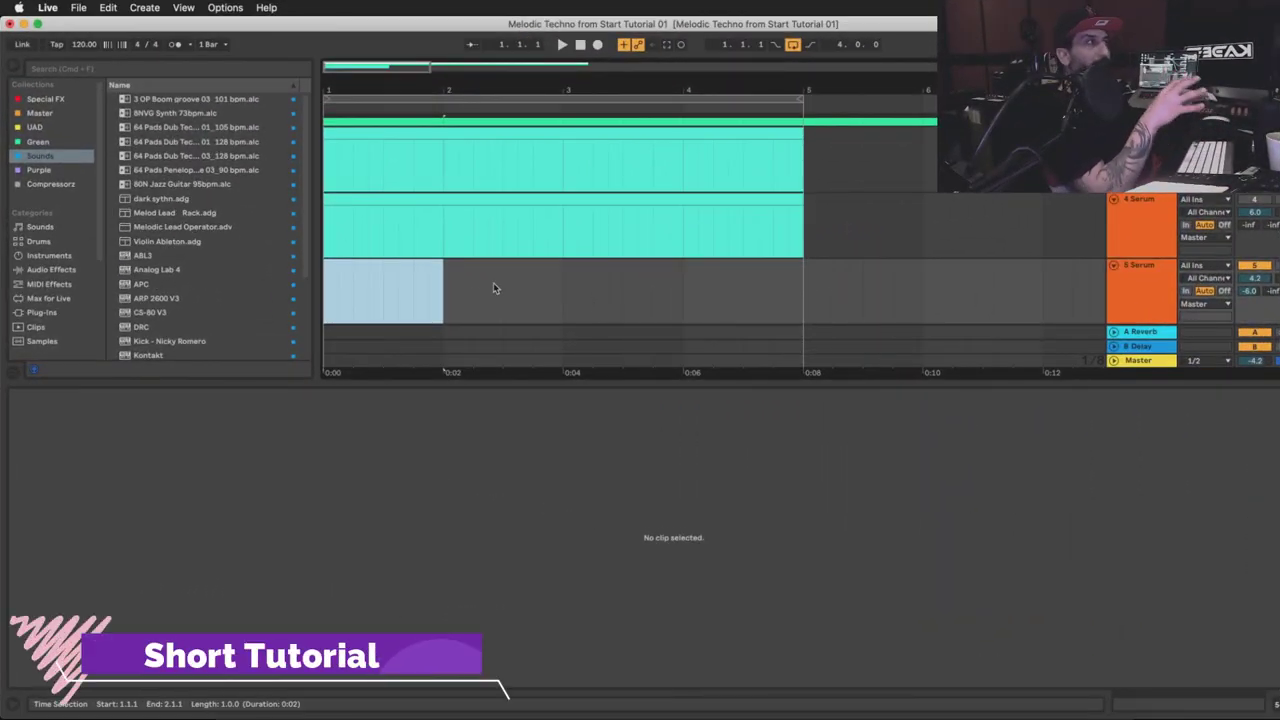
# Open the empty four-bar clip on the 3 Serum track in the note editor and briefly play the arrangement
pyautogui.scroll(3, 493, 288)
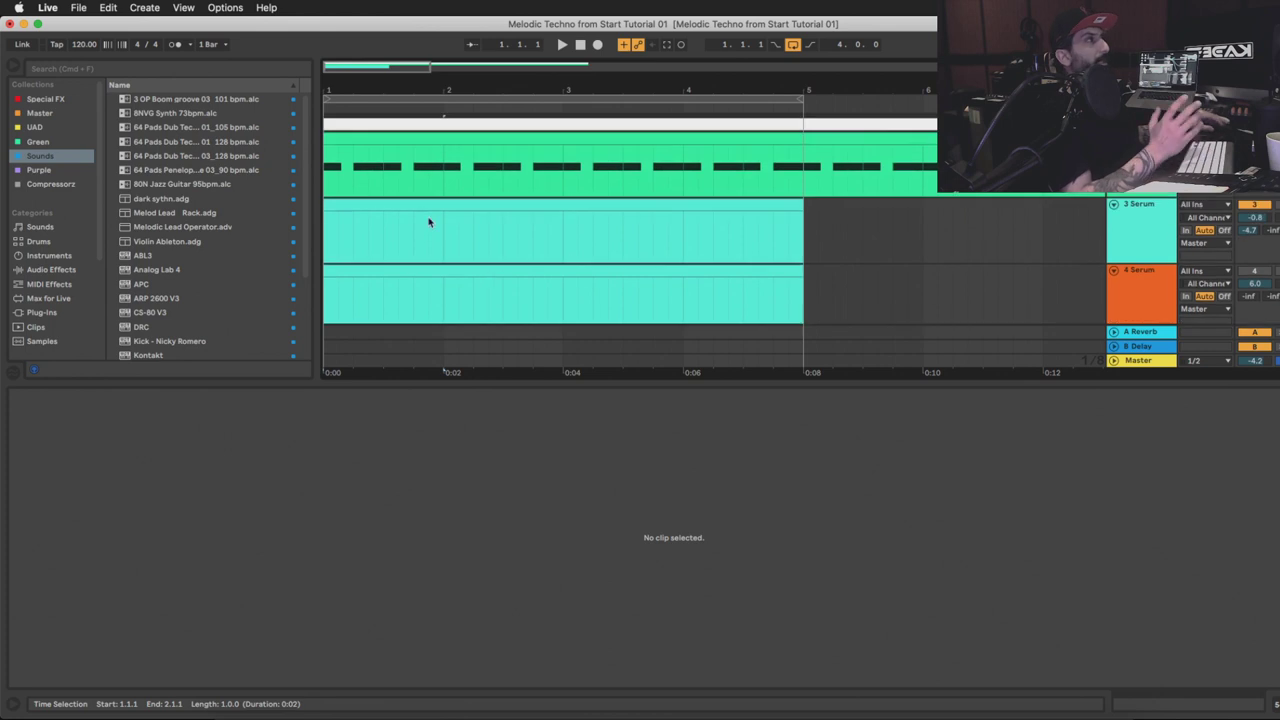
pyautogui.click(428, 214)
pyautogui.click(423, 206)
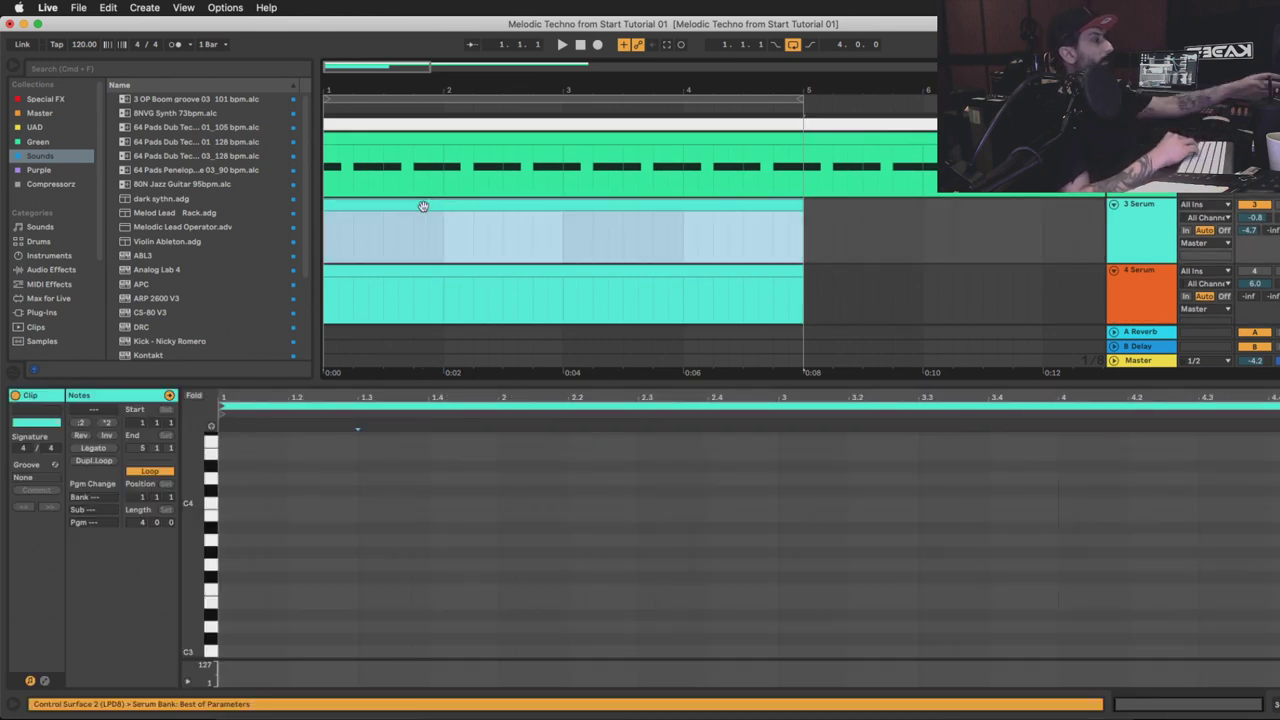
pyautogui.press('space')
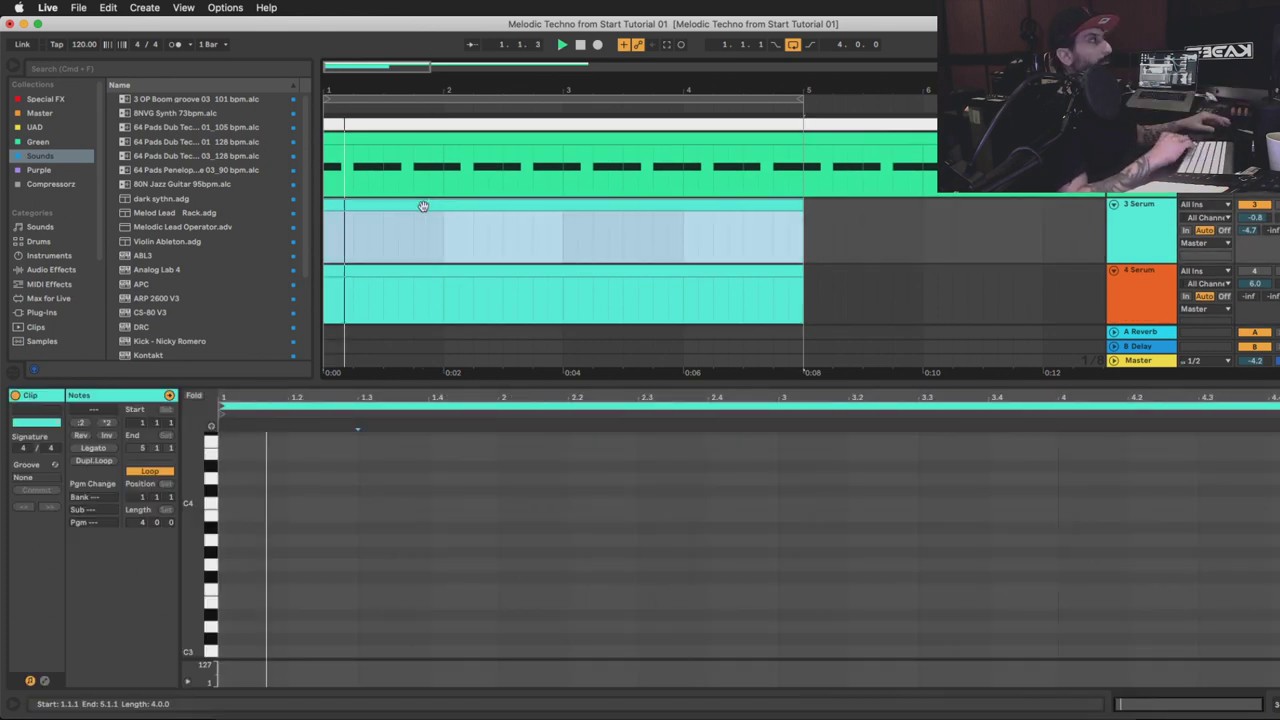
pyautogui.press('space')
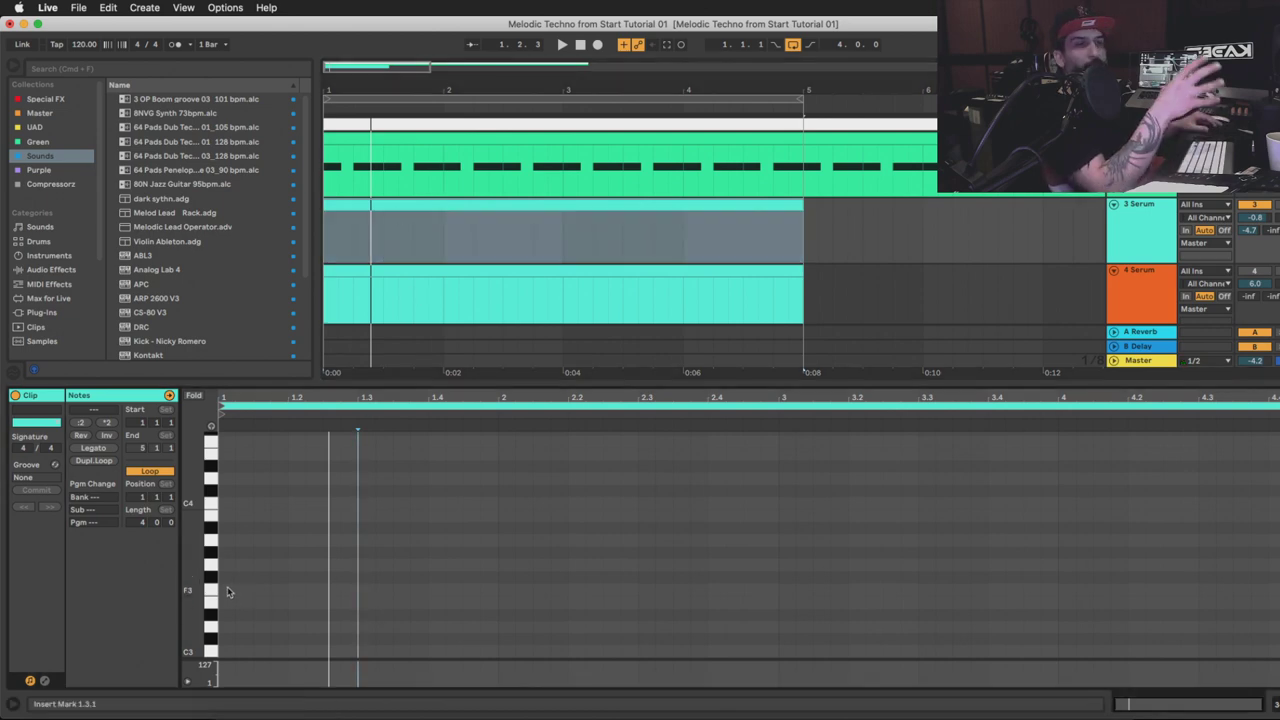
# Place short F3, G3, G#3, A#3, C4 and C#4 notes at the start of the 3 Serum clip
pyautogui.click(229, 592)
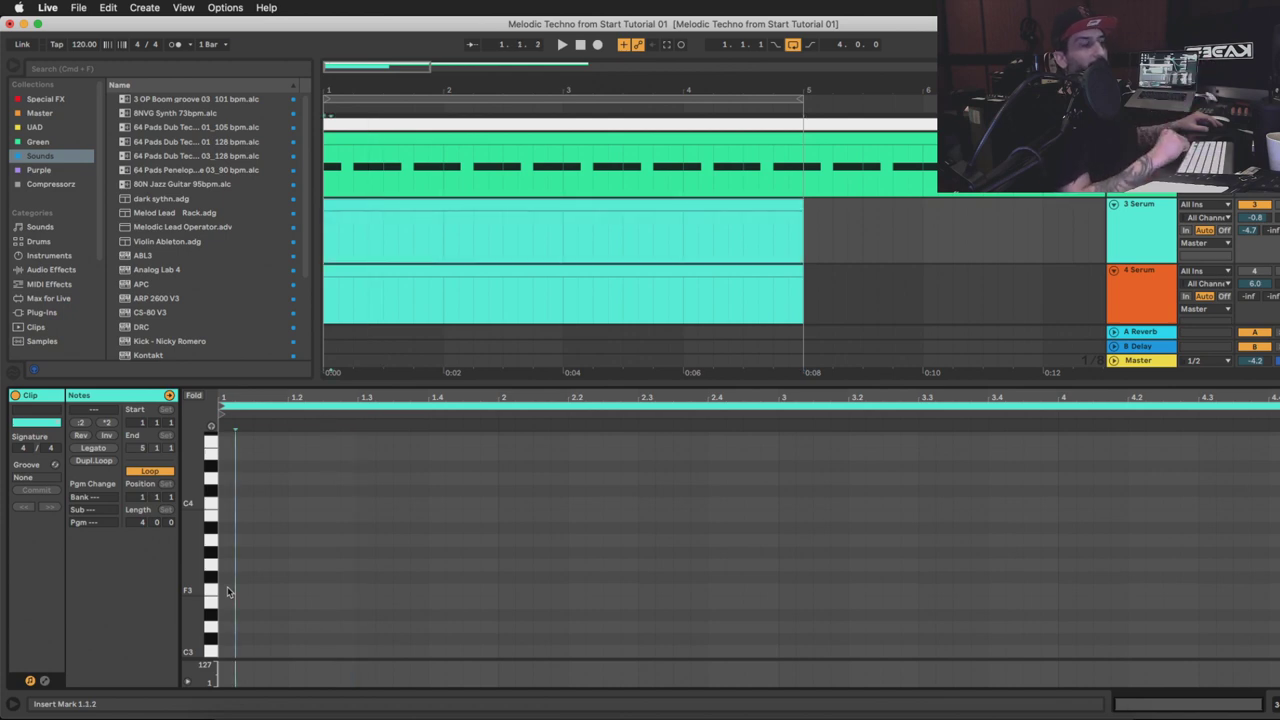
pyautogui.doubleClick(228, 592)
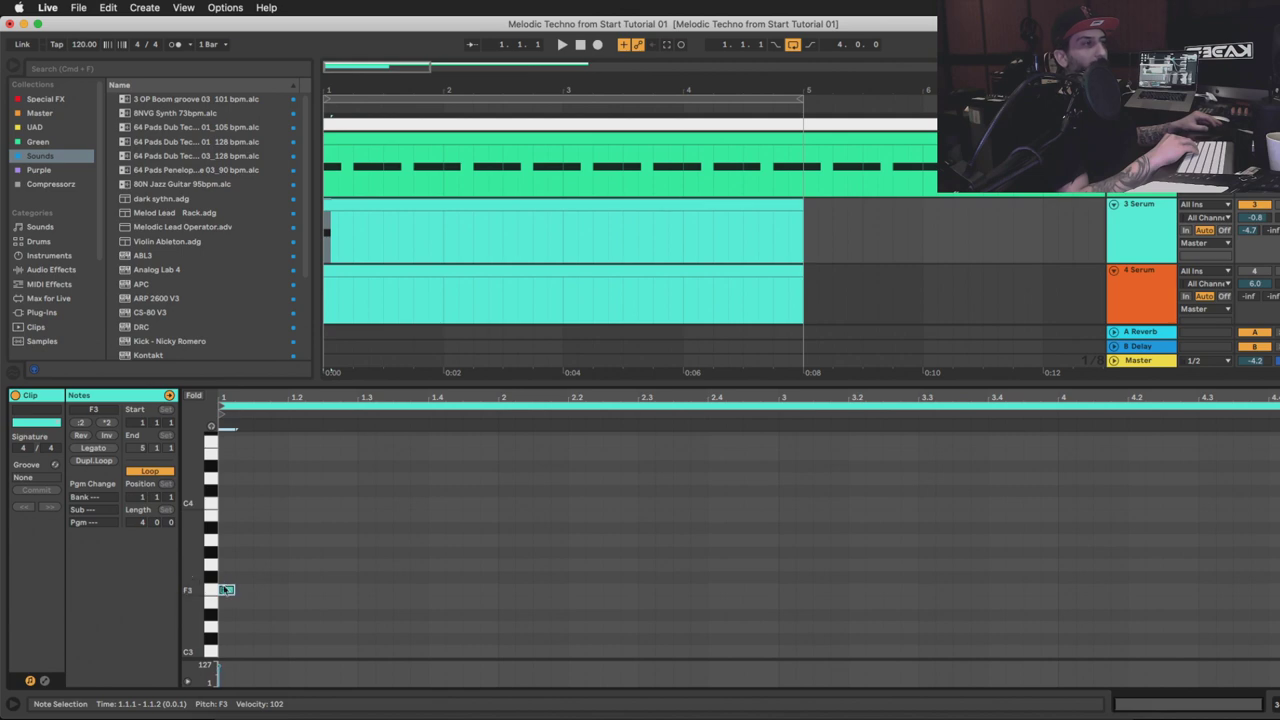
pyautogui.moveTo(205, 592); pyautogui.dragTo(214, 592)
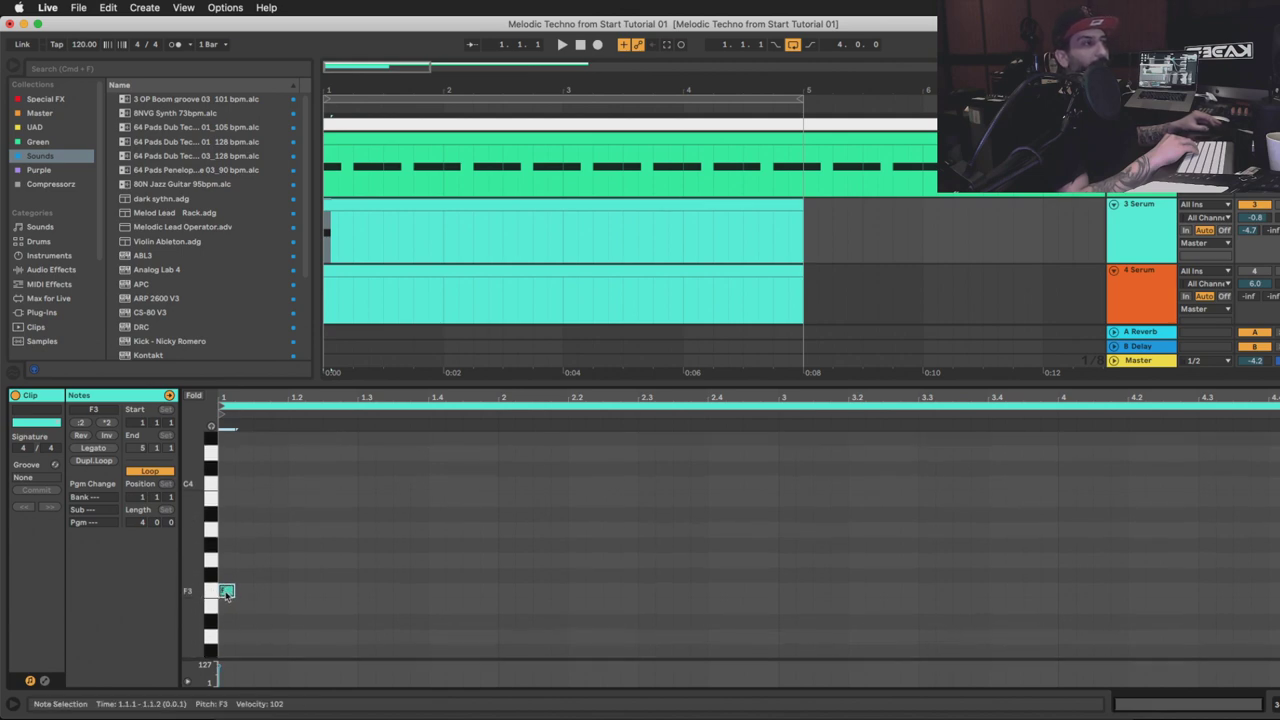
pyautogui.doubleClick(226, 559)
pyautogui.doubleClick(226, 544)
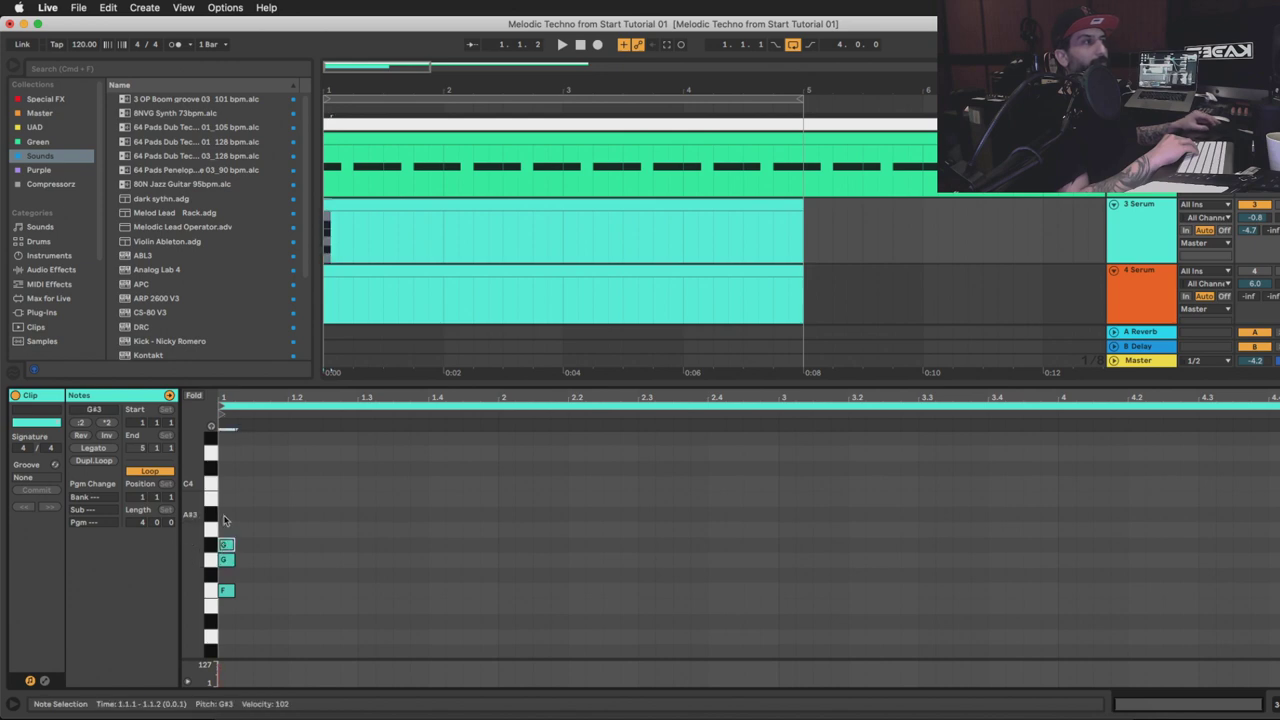
pyautogui.doubleClick(224, 514)
pyautogui.doubleClick(225, 483)
pyautogui.doubleClick(226, 468)
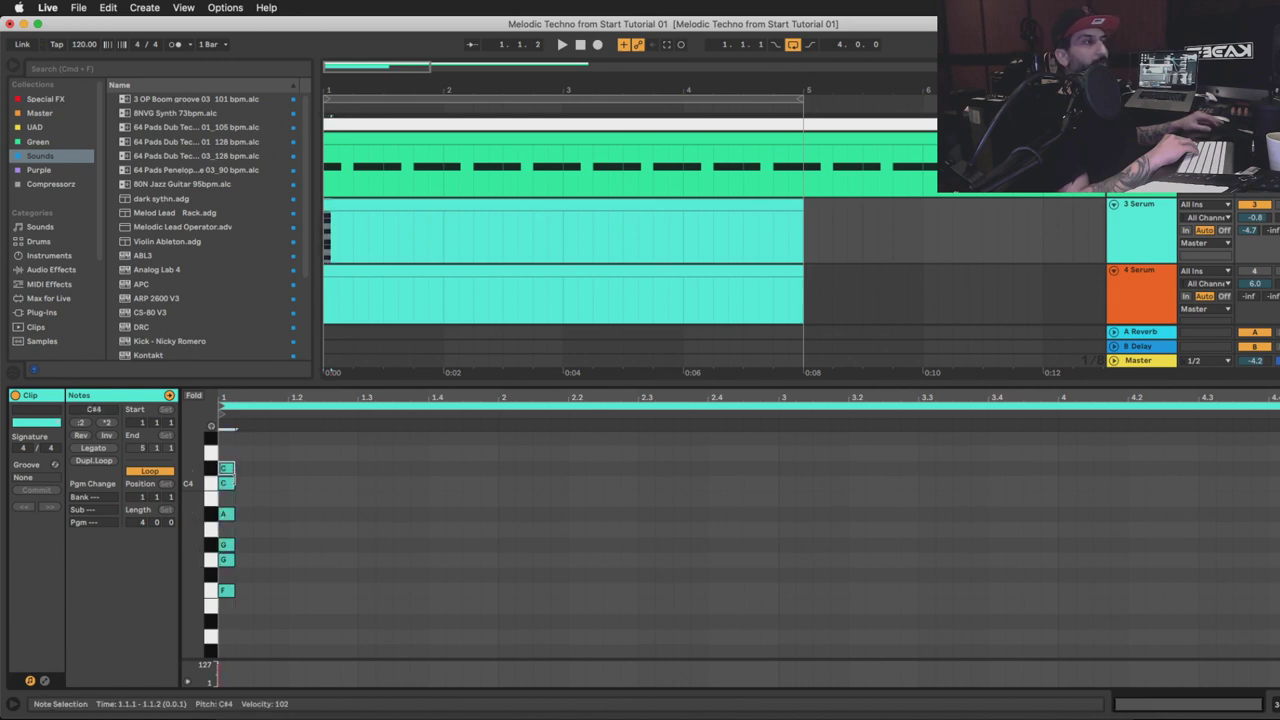
# Complete the F minor scale column in the 3 Serum clip with D#4 and F4
pyautogui.scroll(3, 233, 483)
pyautogui.doubleClick(226, 488)
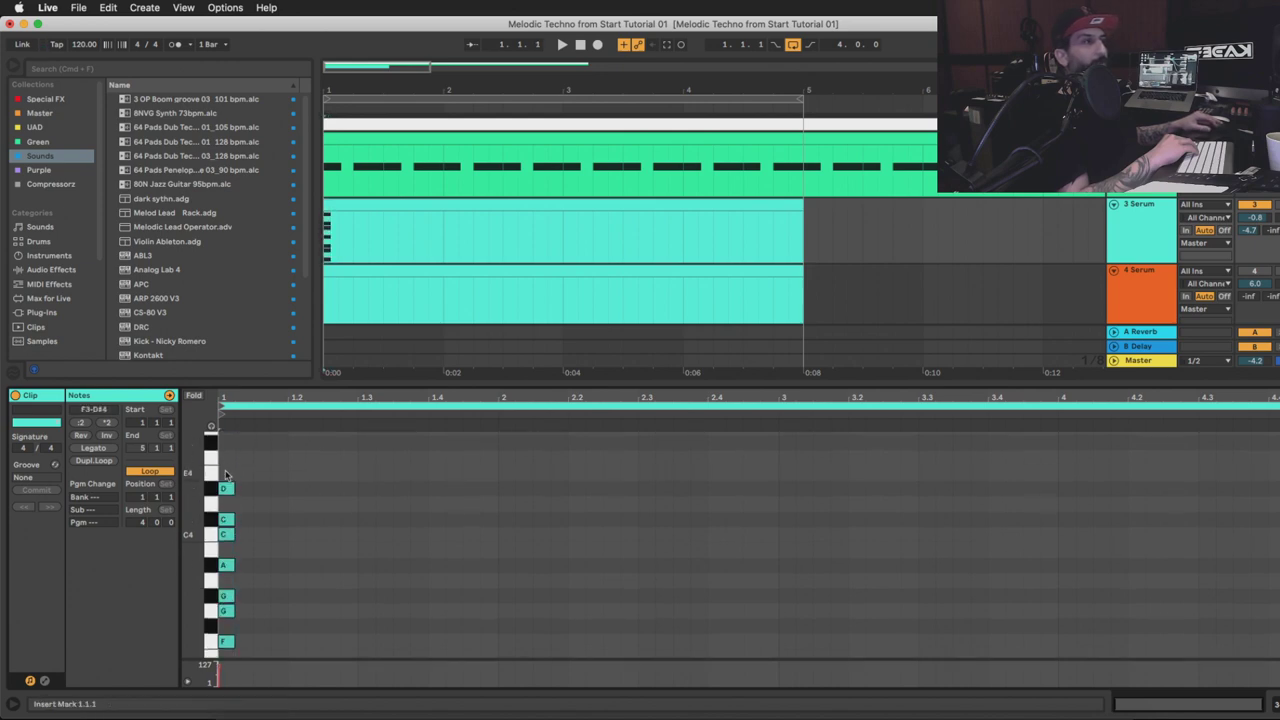
pyautogui.doubleClick(226, 474)
pyautogui.moveTo(226, 474); pyautogui.dragTo(226, 458)
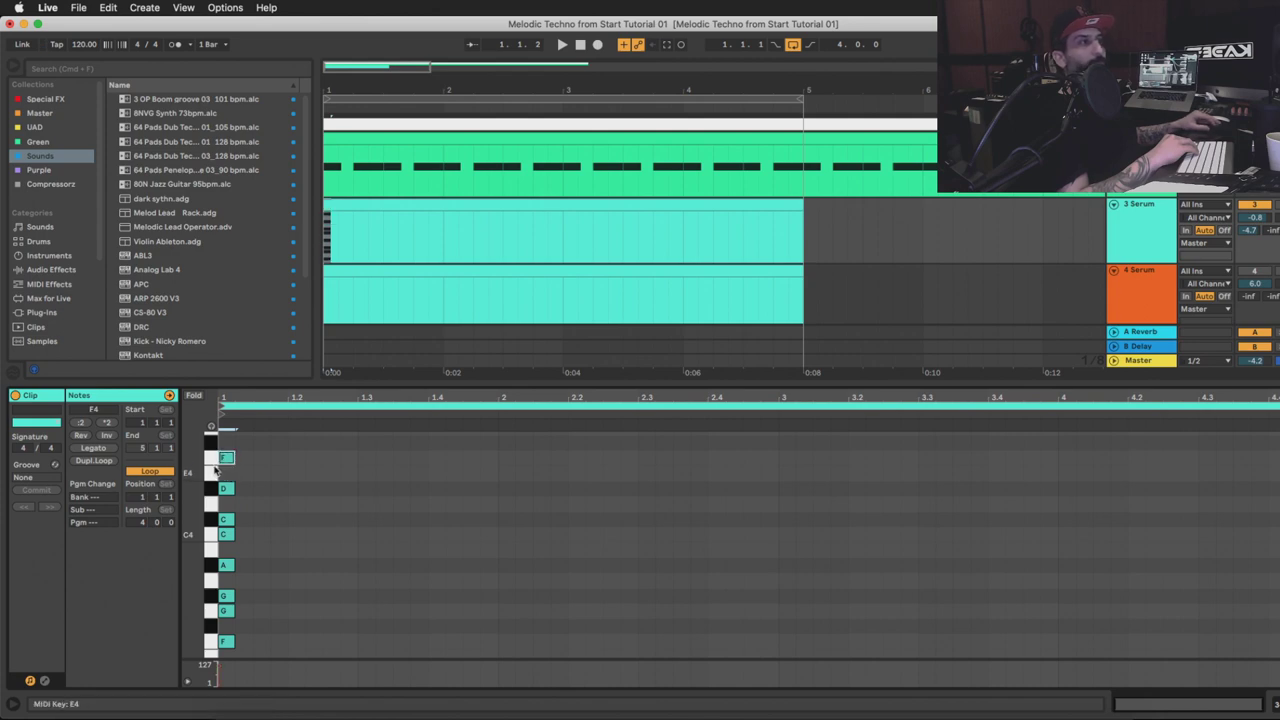
pyautogui.moveTo(210, 507); pyautogui.dragTo(253, 520)
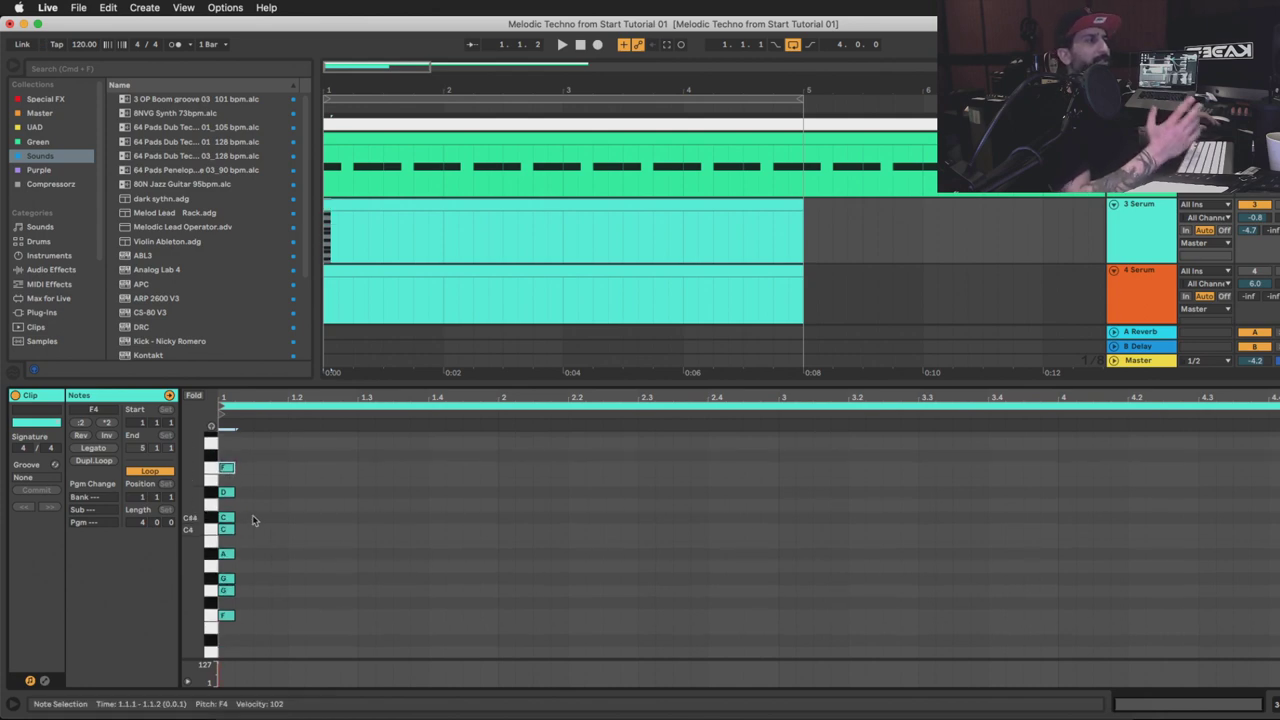
pyautogui.scroll(2, 256, 519)
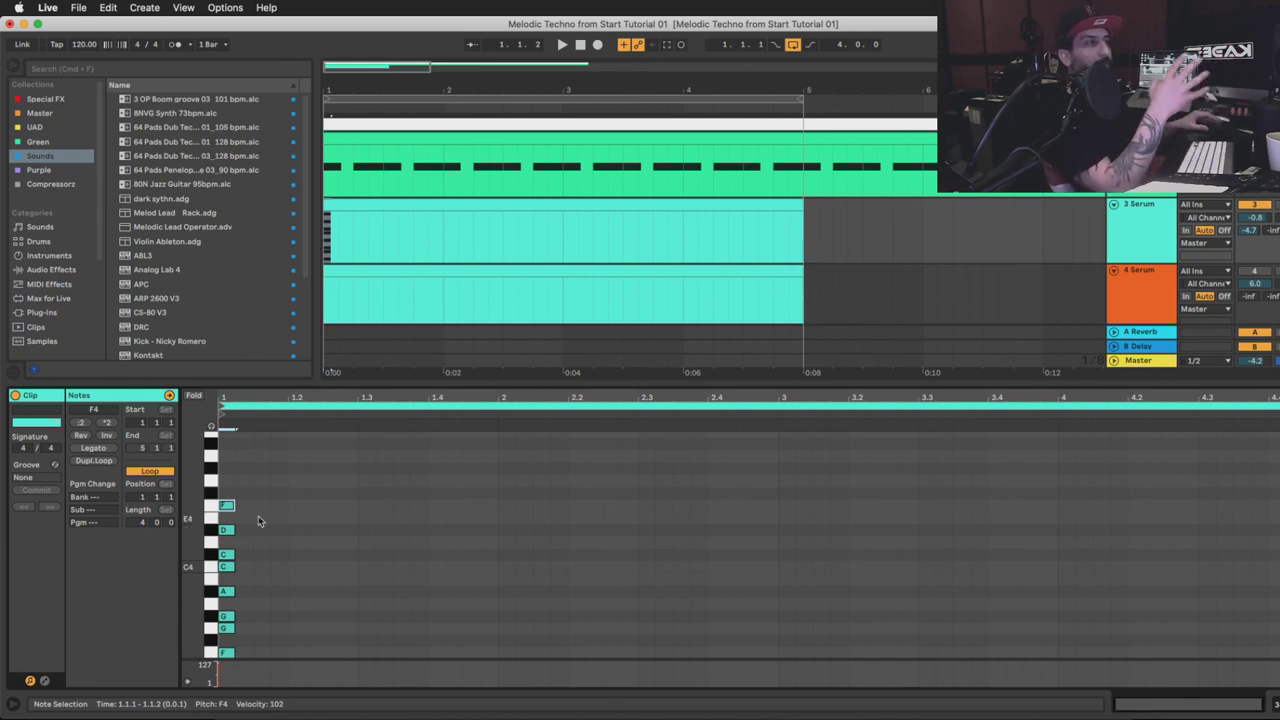
pyautogui.scroll(-2, 257, 516)
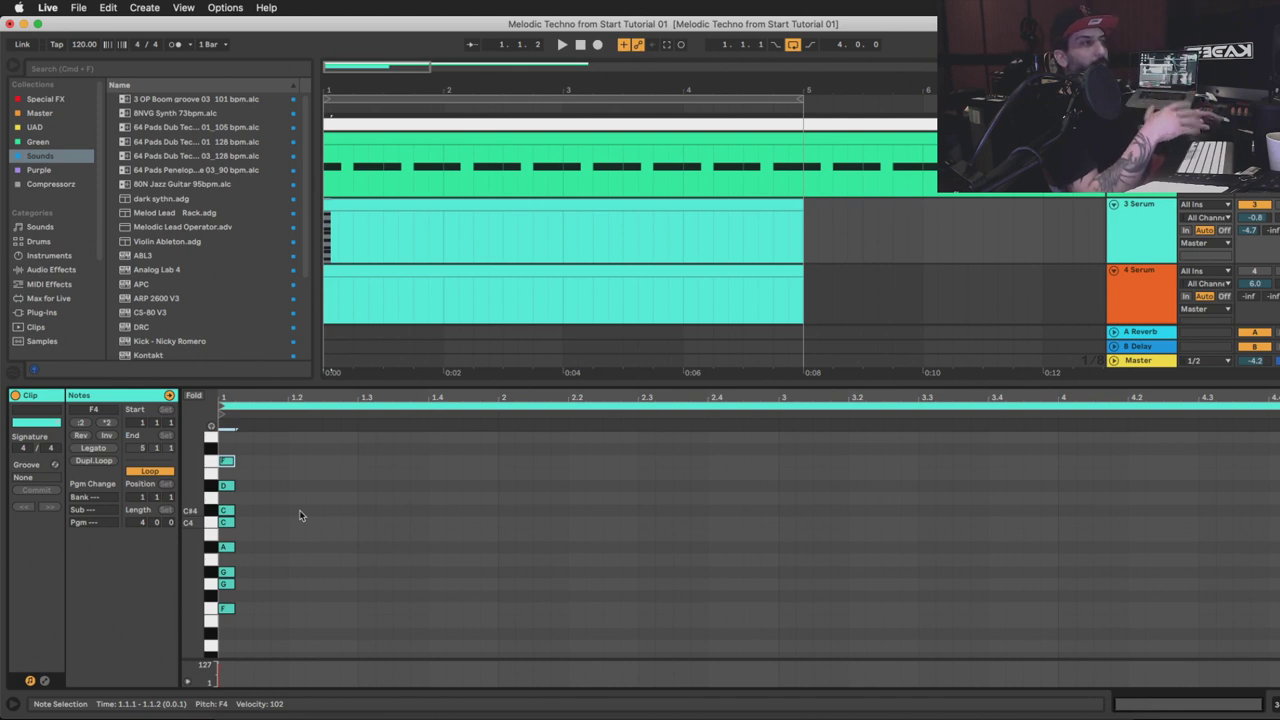
# Delete the F4 note from the scale column in the 3 Serum clip, leaving F3 to D#4
pyautogui.scroll(1, 292, 515)
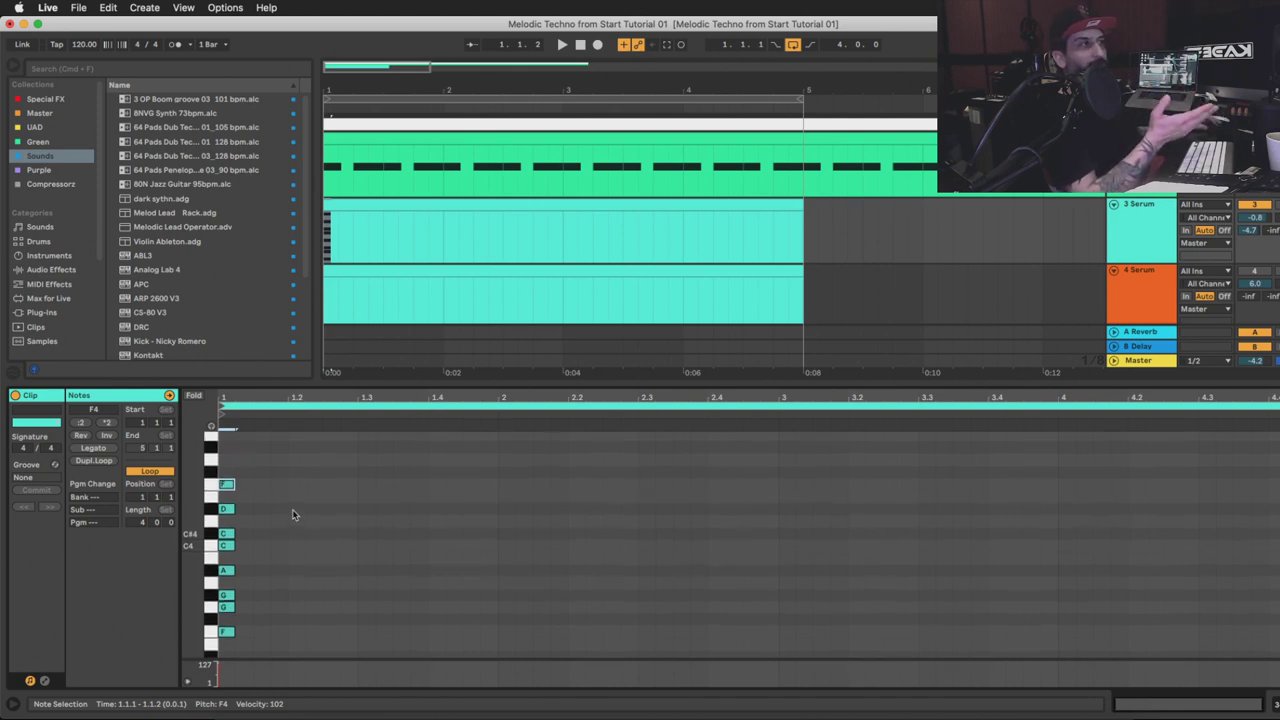
pyautogui.click(229, 486)
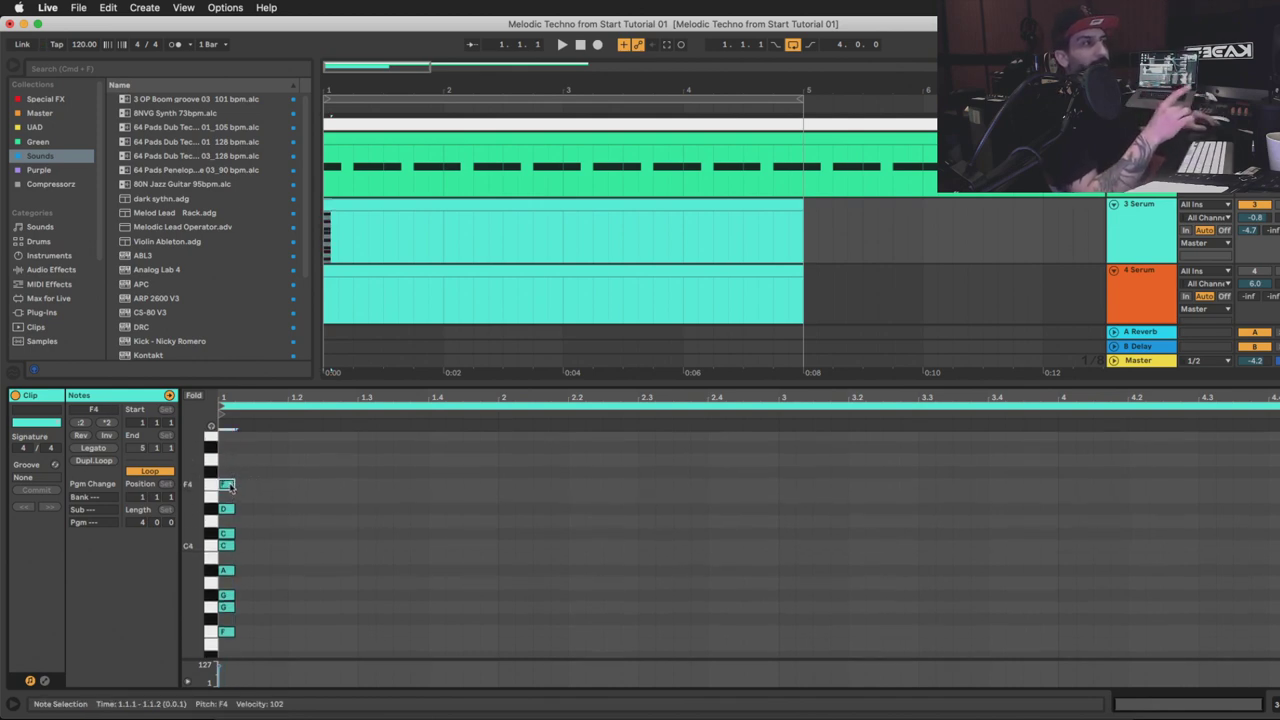
pyautogui.press('Delete')
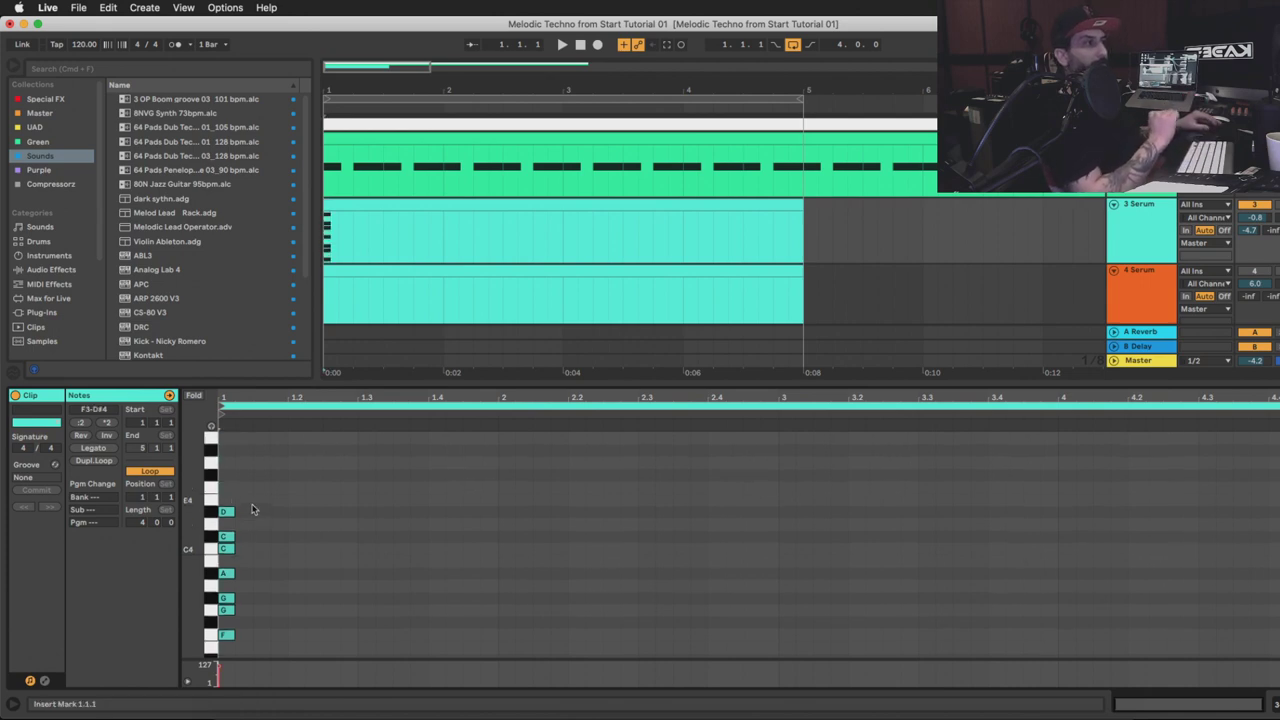
# Duplicate the F3–D#4 scale notes one octave up to F4–D#5 and one octave down to F2–D#3
pyautogui.moveTo(266, 492); pyautogui.dragTo(230, 657)
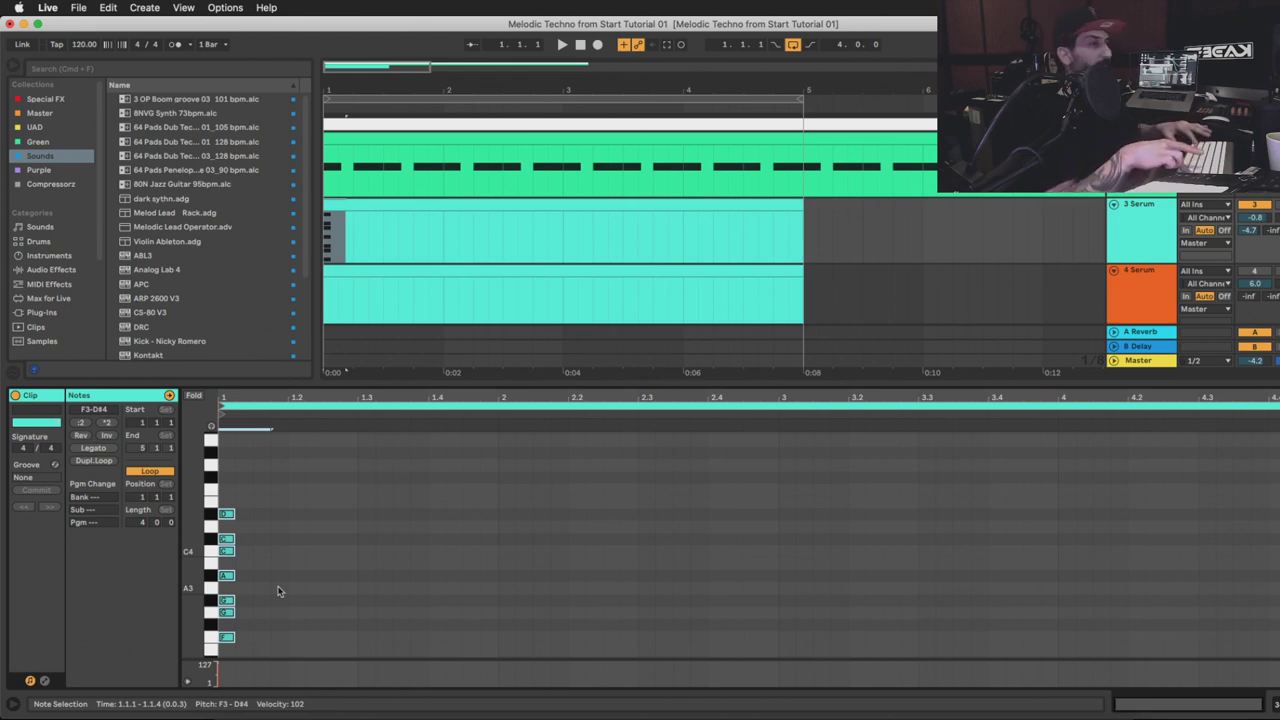
pyautogui.hotkey('shift', 'Up')
pyautogui.hotkey('shift', 'Down')
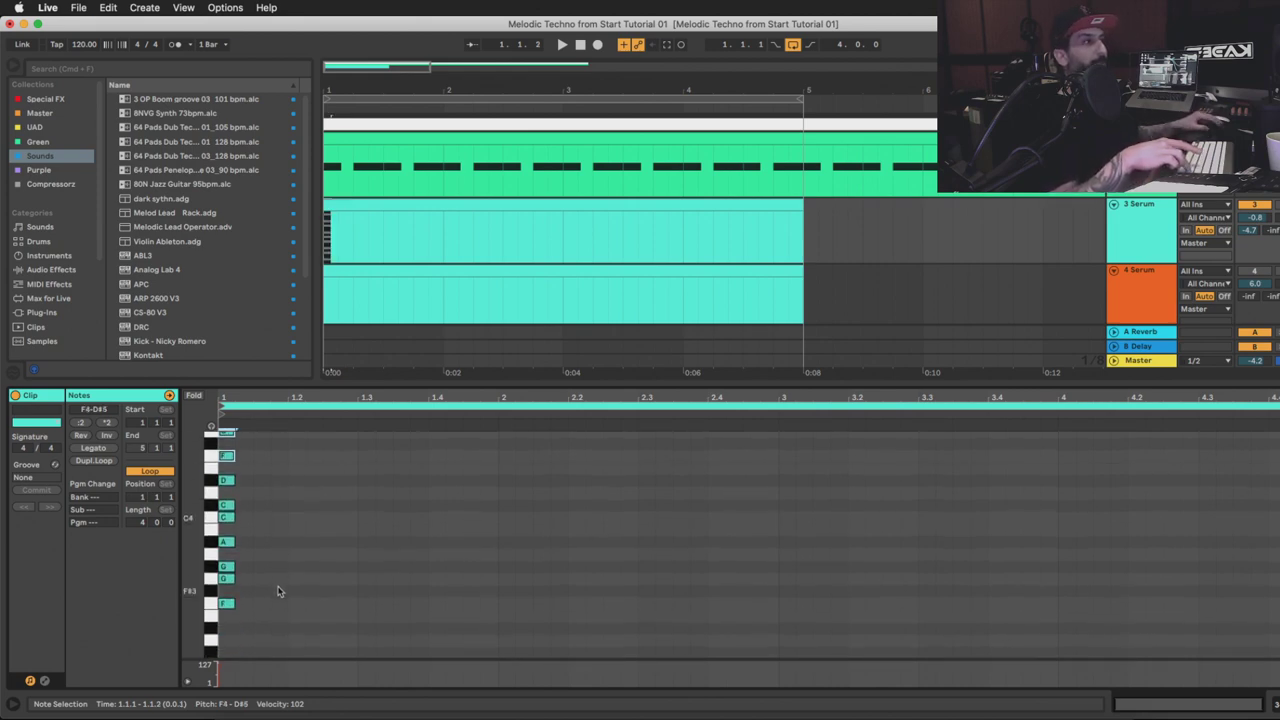
pyautogui.moveTo(246, 475); pyautogui.dragTo(224, 635)
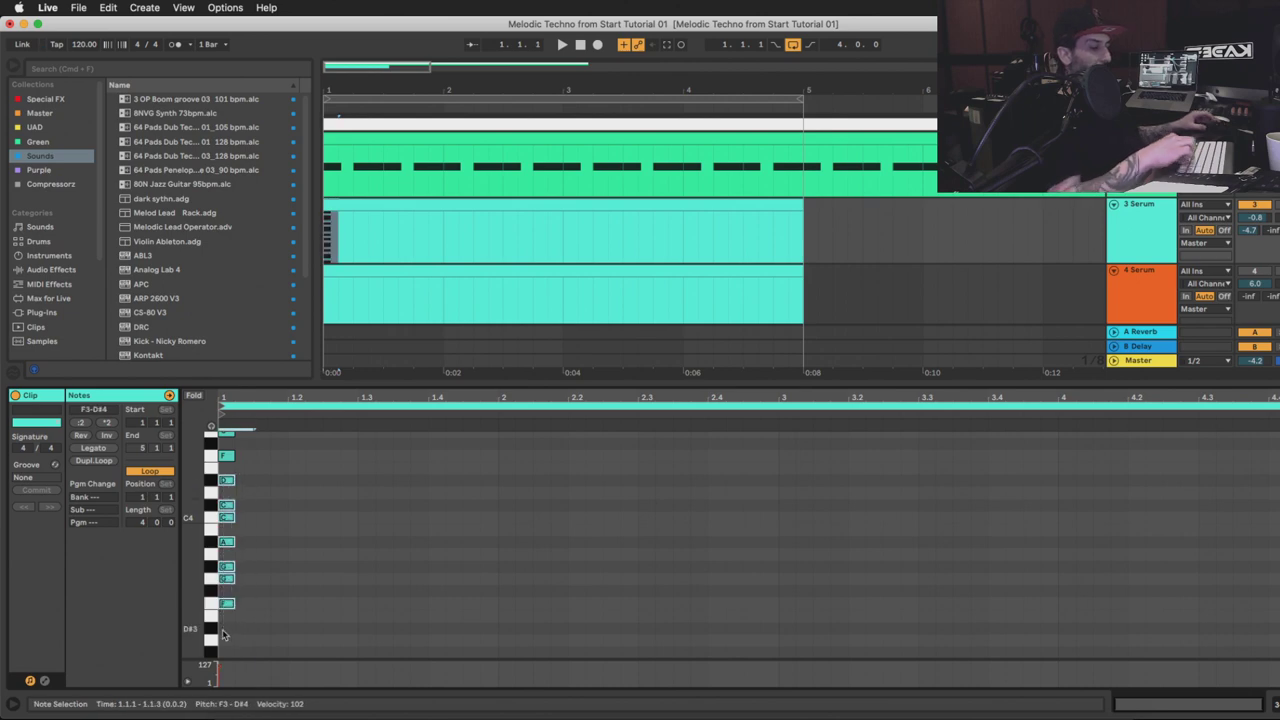
pyautogui.hotkey('shift', 'Down')
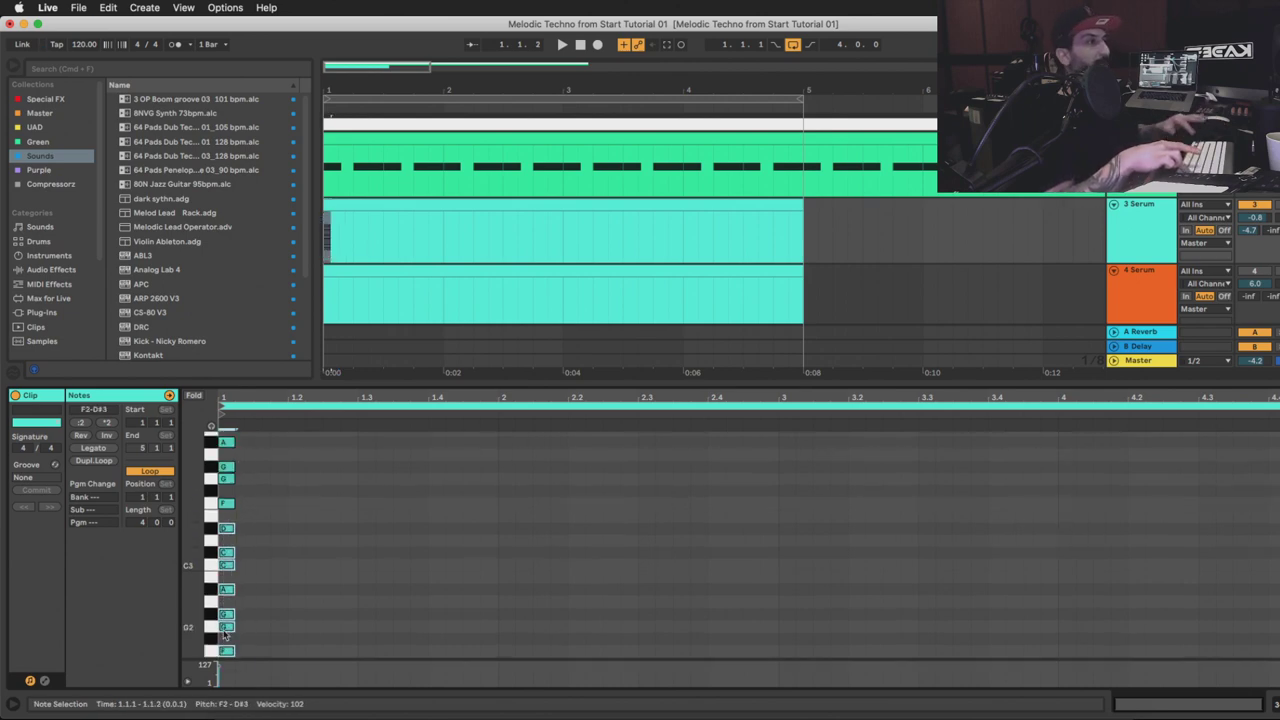
# Fold the note editor to show only the scale's rows, and briefly play the arrangement with the 3 Serum clip
pyautogui.click(193, 395)
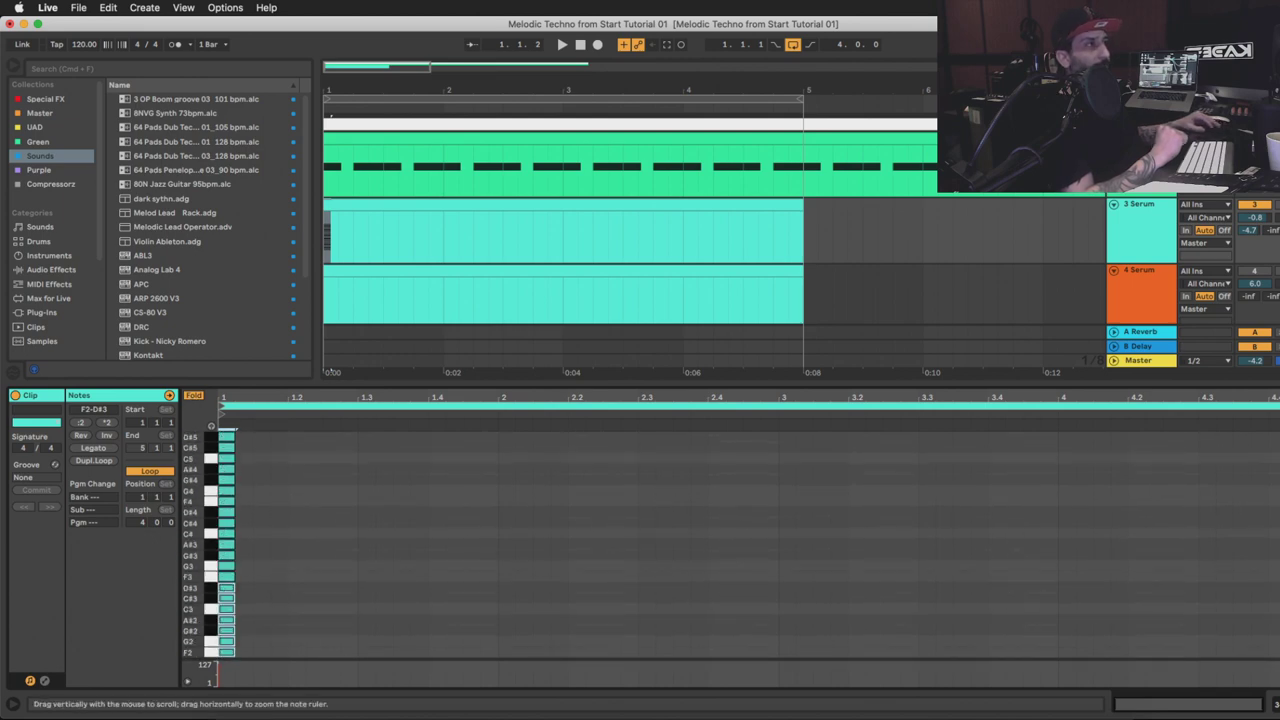
pyautogui.click(270, 497)
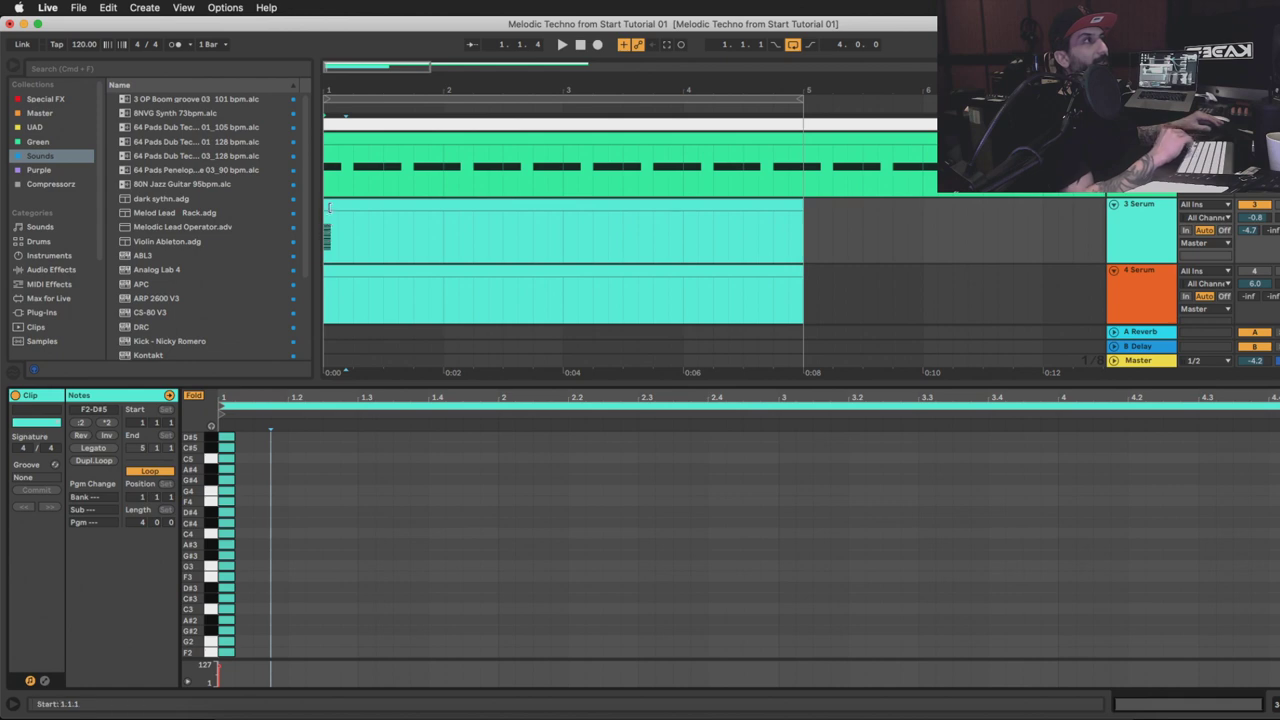
pyautogui.click(325, 235)
pyautogui.press('space')
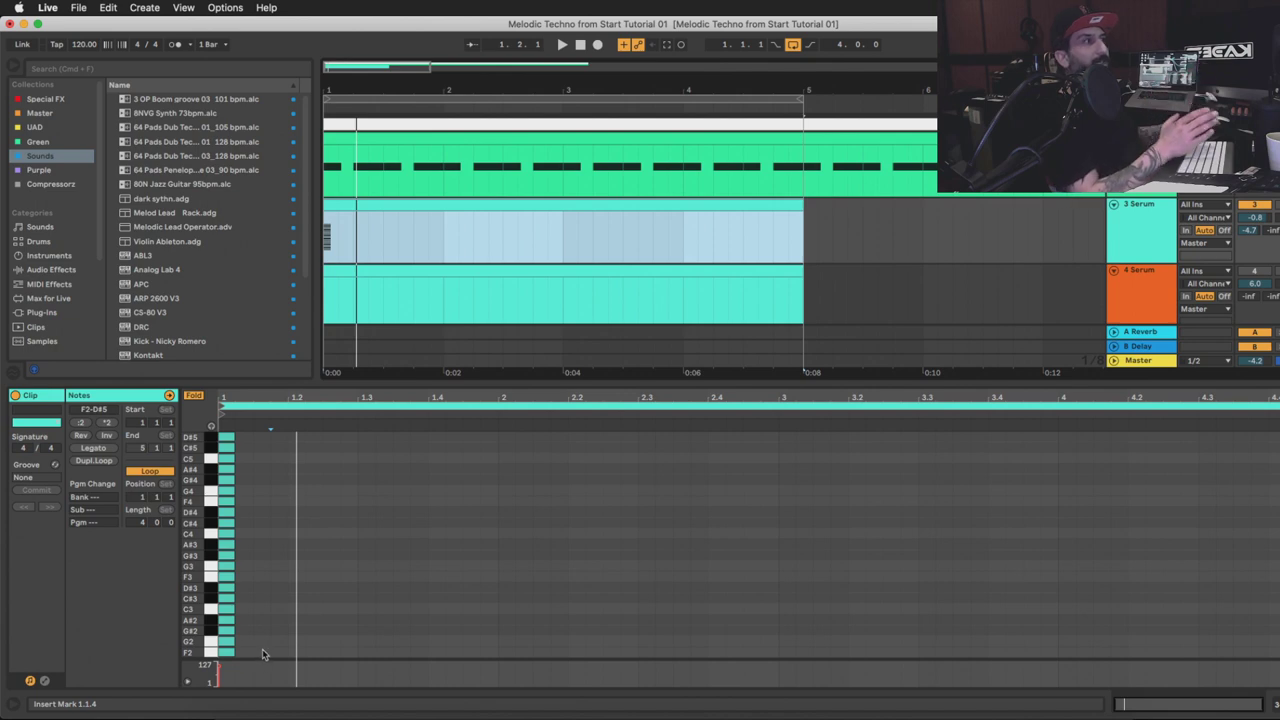
# Move all the F2–D#5 scale notes to just before the 3 Serum clip's start so they do not sound
pyautogui.moveTo(251, 652); pyautogui.dragTo(196, 428)
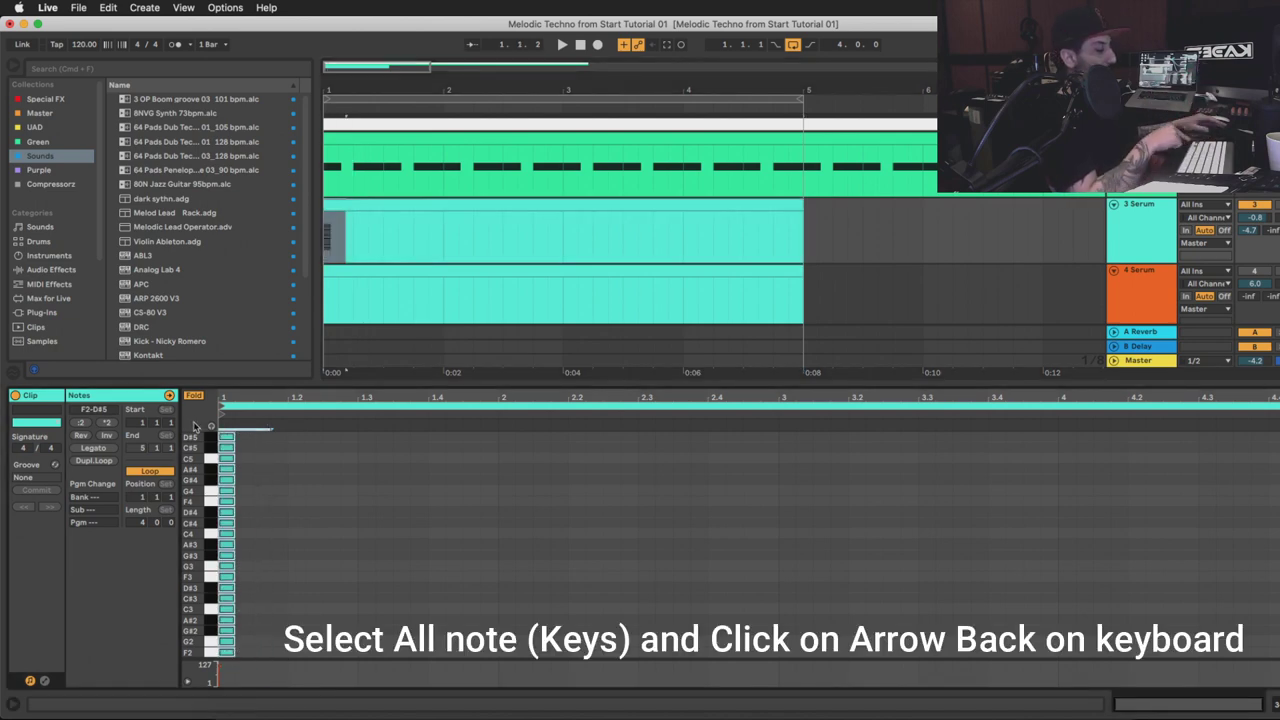
pyautogui.press('Left')
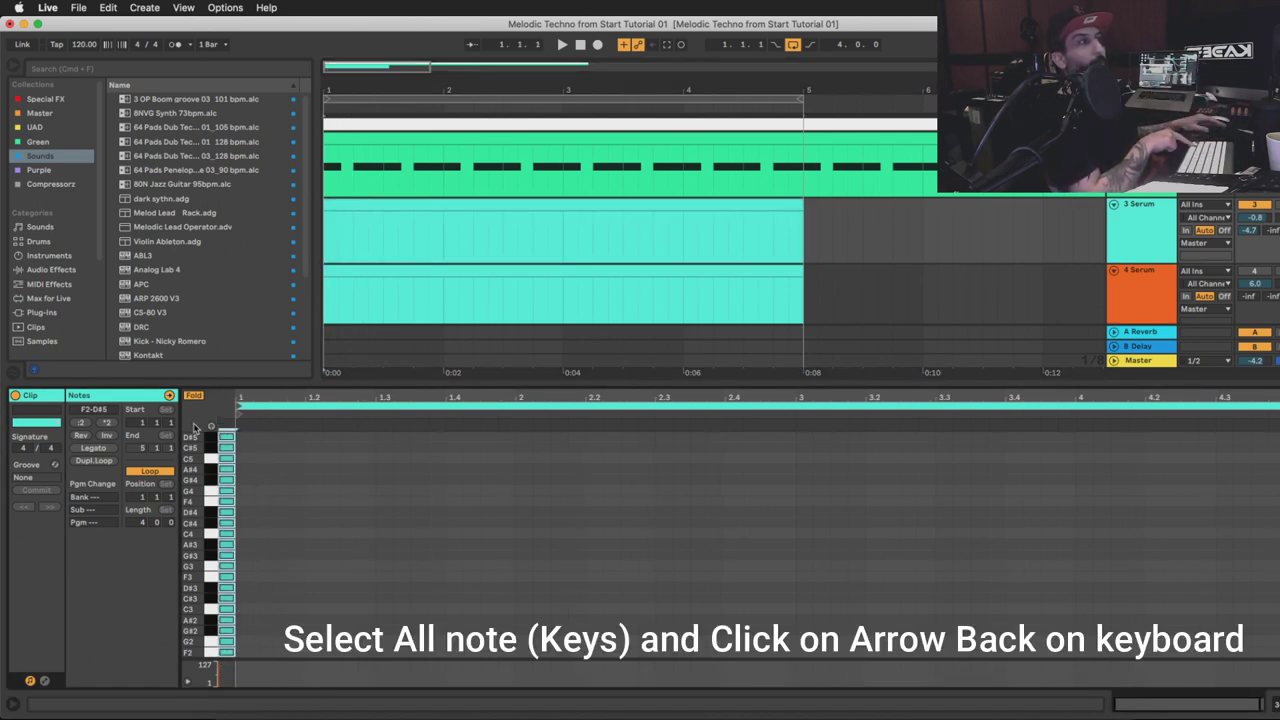
pyautogui.click(312, 478)
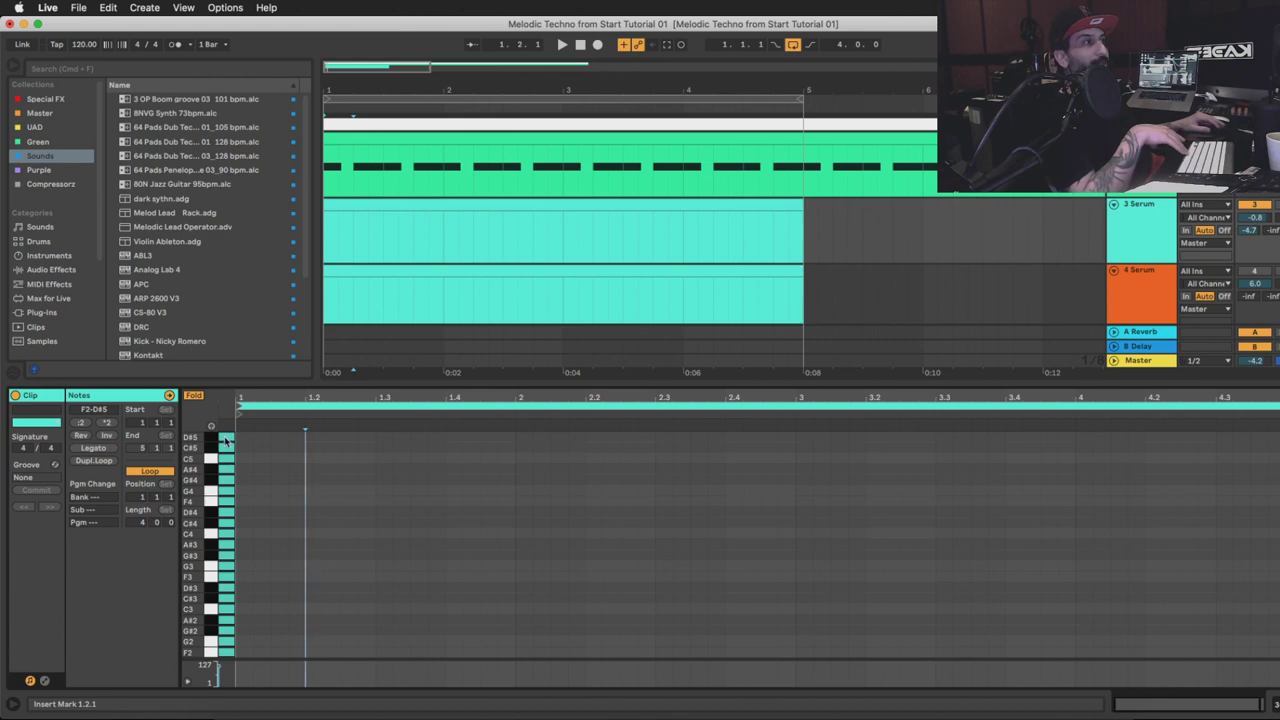
# Try out scattered G#3, G4, D#3, F3, C5 and C4 notes on the folded scale rows, and clear them
pyautogui.click(333, 563)
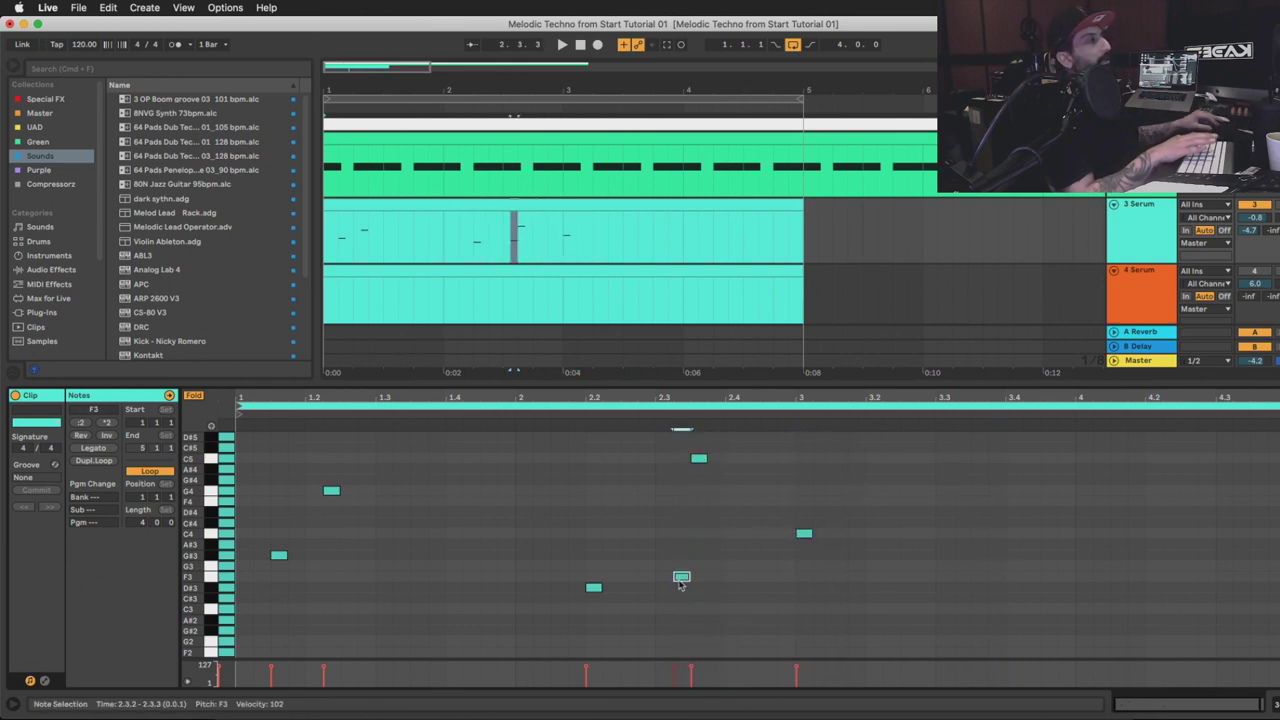
pyautogui.doubleClick(681, 578)
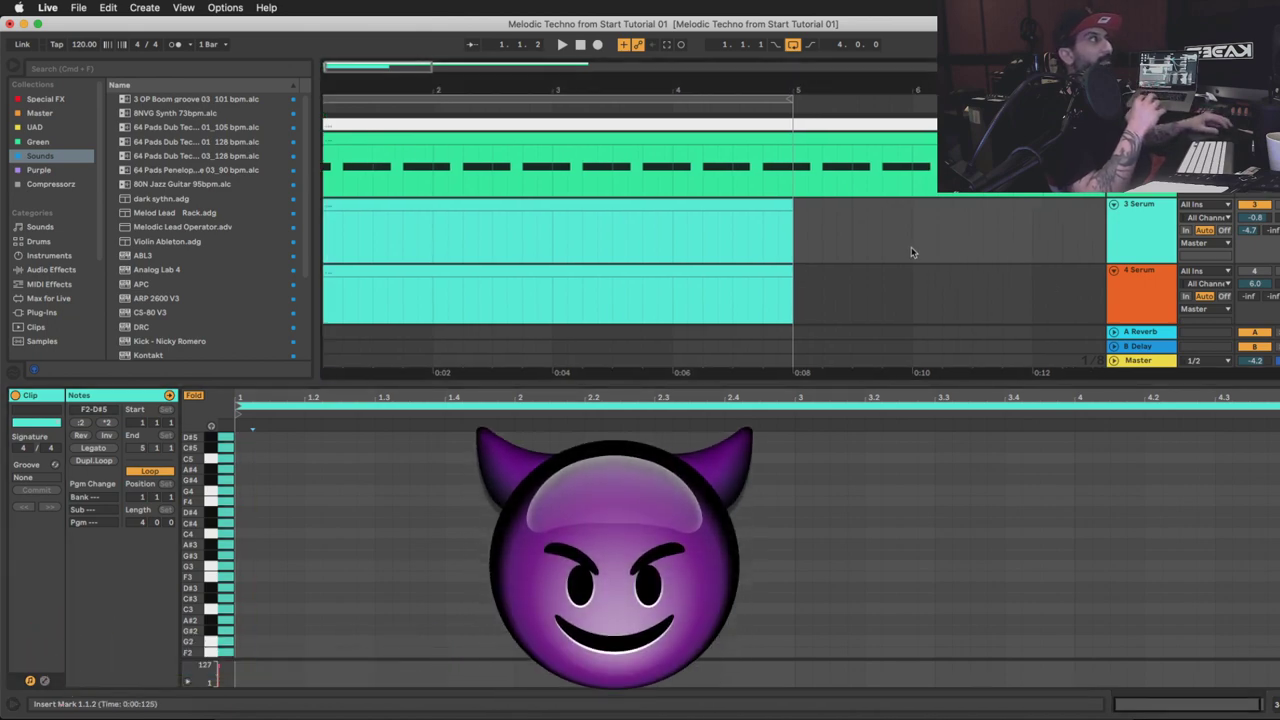
# Create a one-bar example clip at bar 5 on the 3 Serum track and copy the F3–D#4 scale notes into its start
pyautogui.moveTo(911, 250); pyautogui.dragTo(800, 253)
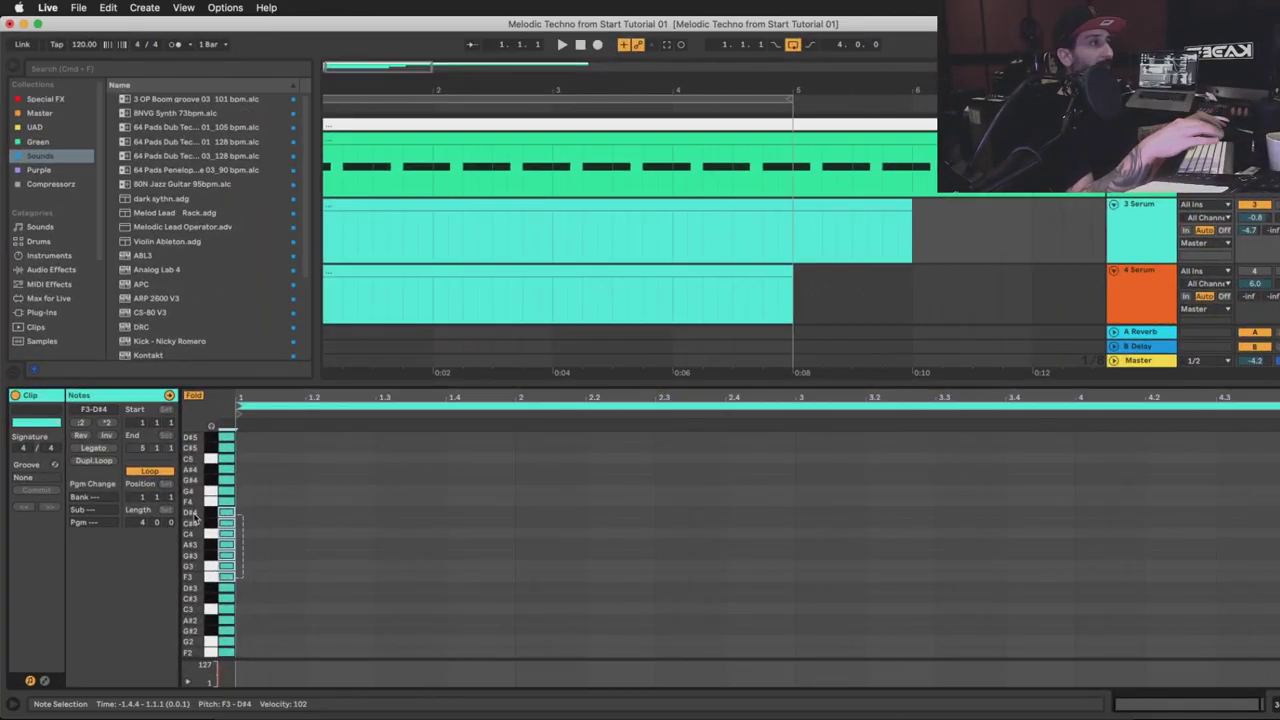
pyautogui.click(820, 203)
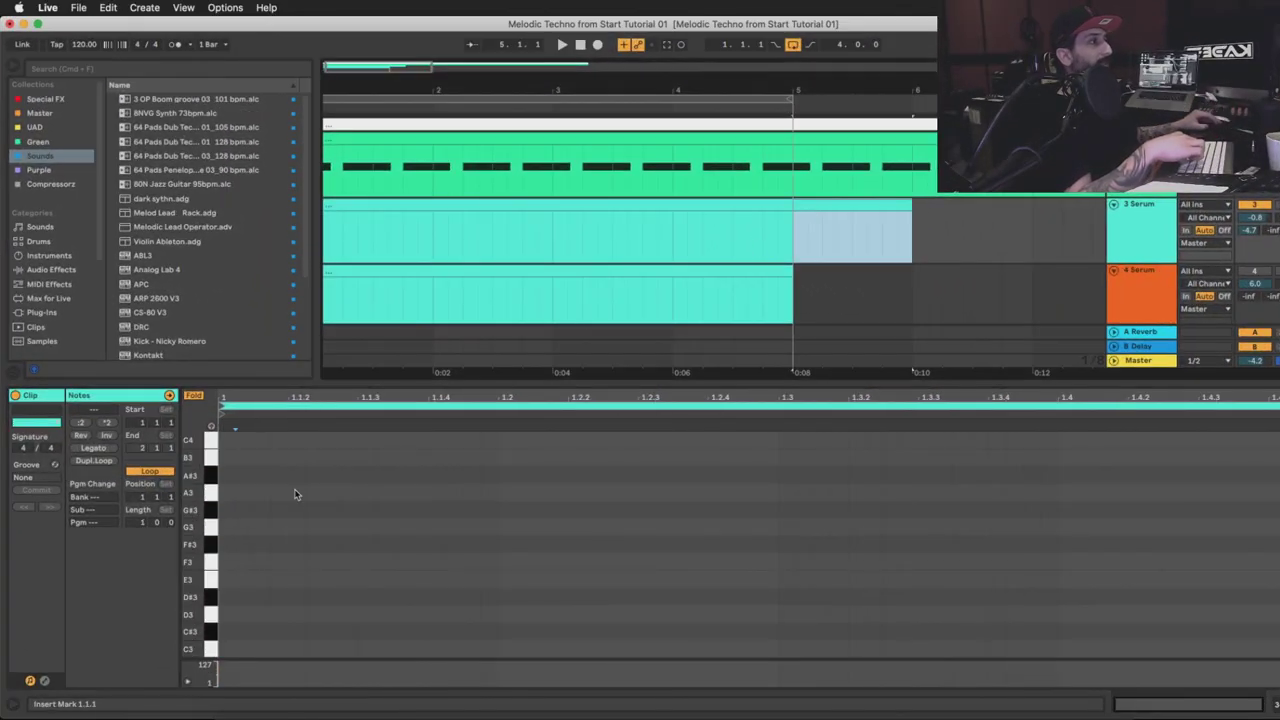
pyautogui.click(223, 533)
pyautogui.press('super+v')
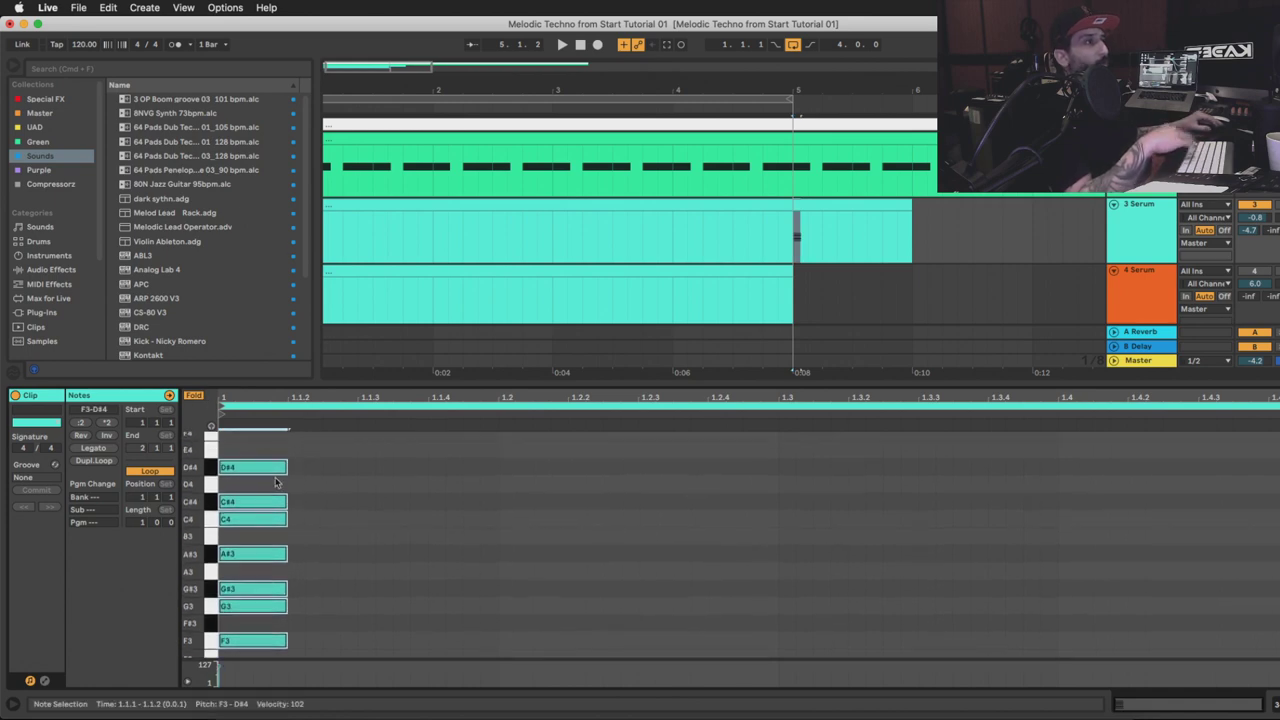
pyautogui.click(357, 560)
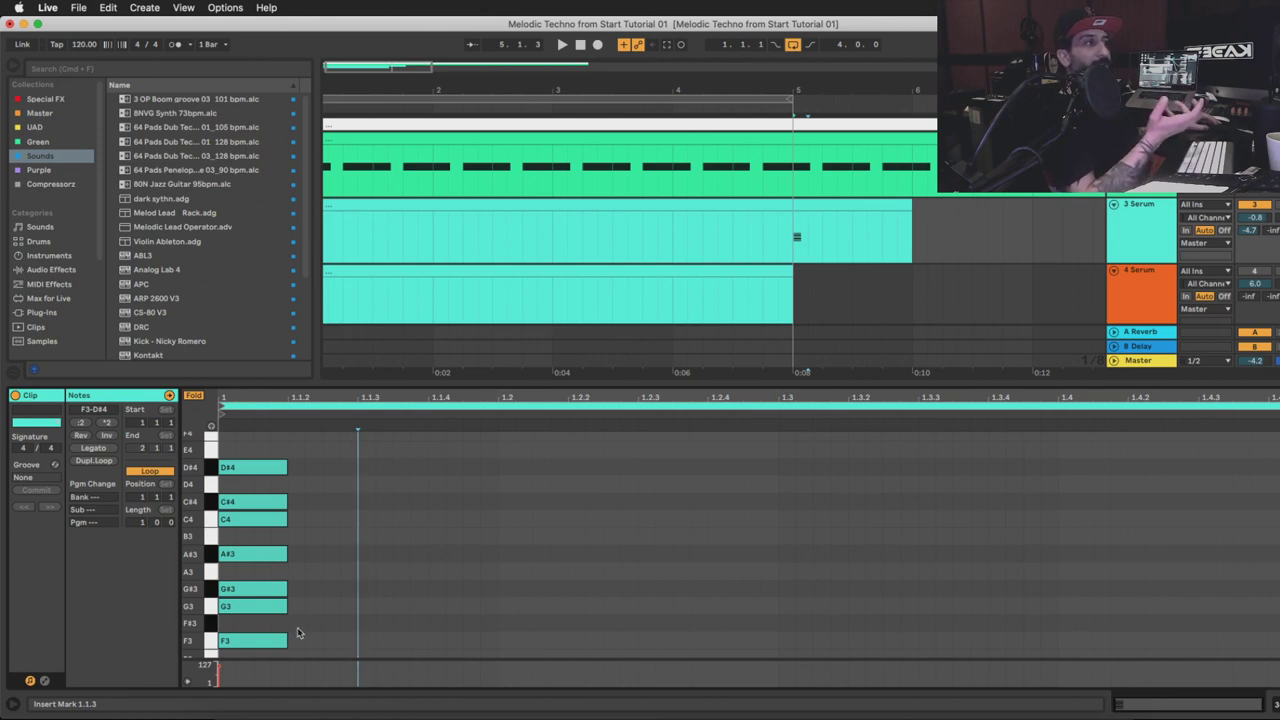
# Fold the example clip to its scale rows and place short F3, G#3, A#3, C4 and C#4 notes near 1.1.3
pyautogui.press('f')
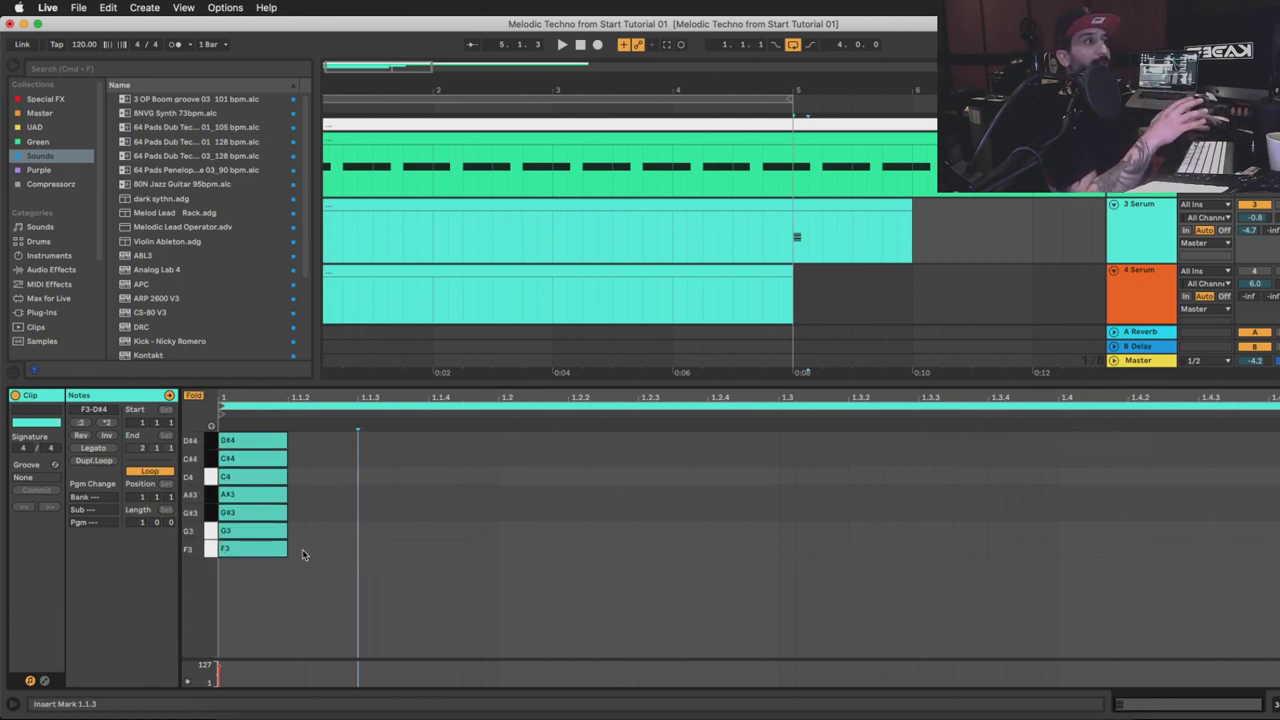
pyautogui.doubleClick(384, 549)
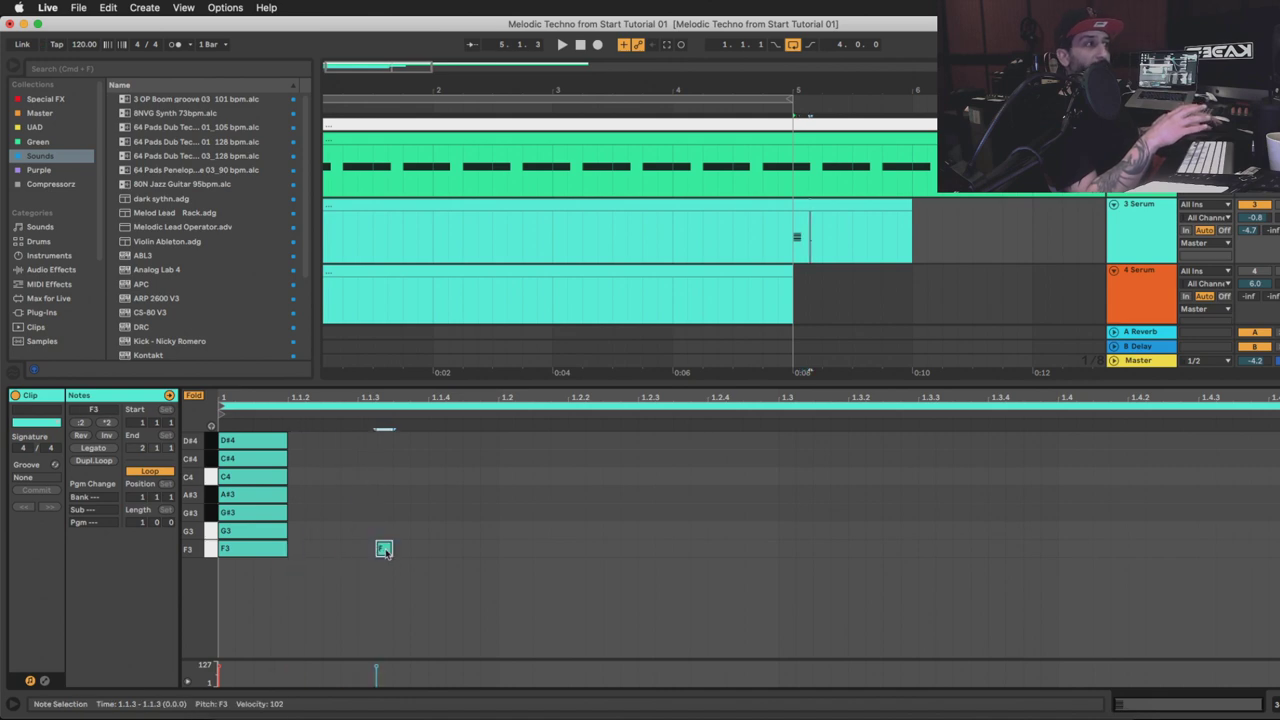
pyautogui.doubleClick(384, 513)
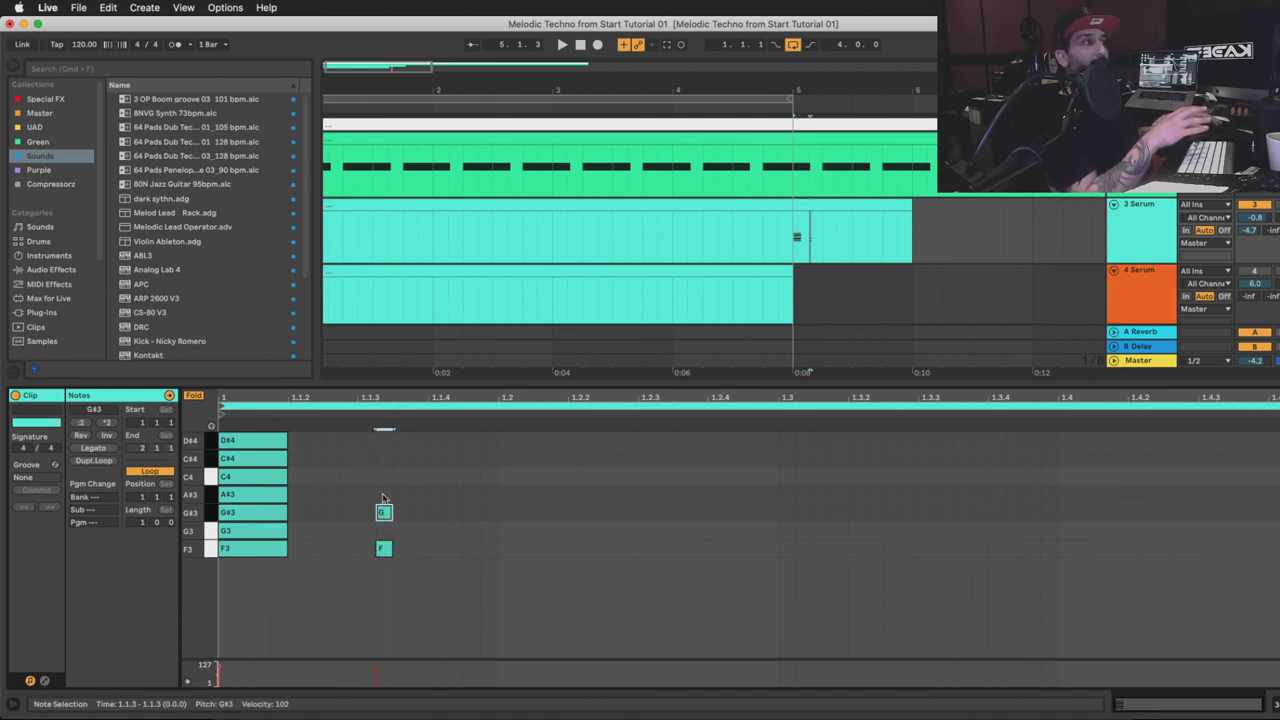
pyautogui.doubleClick(383, 495)
pyautogui.doubleClick(383, 477)
pyautogui.click(389, 461)
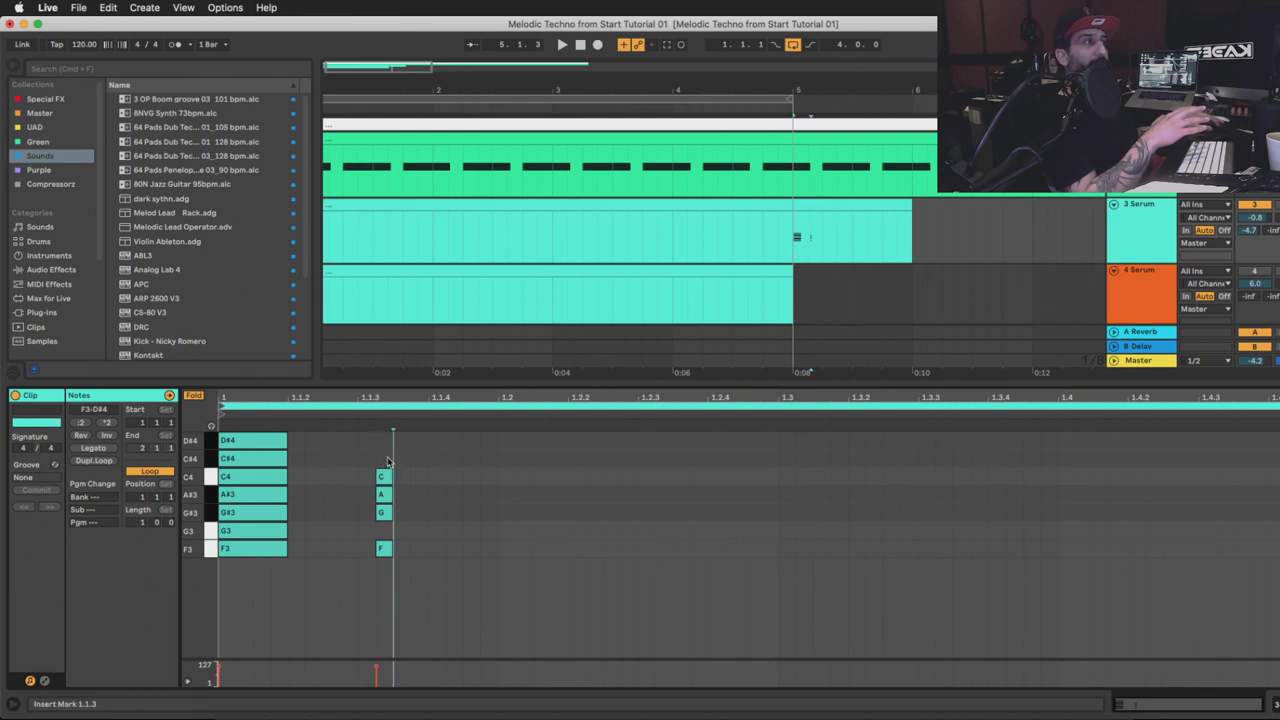
pyautogui.doubleClick(388, 459)
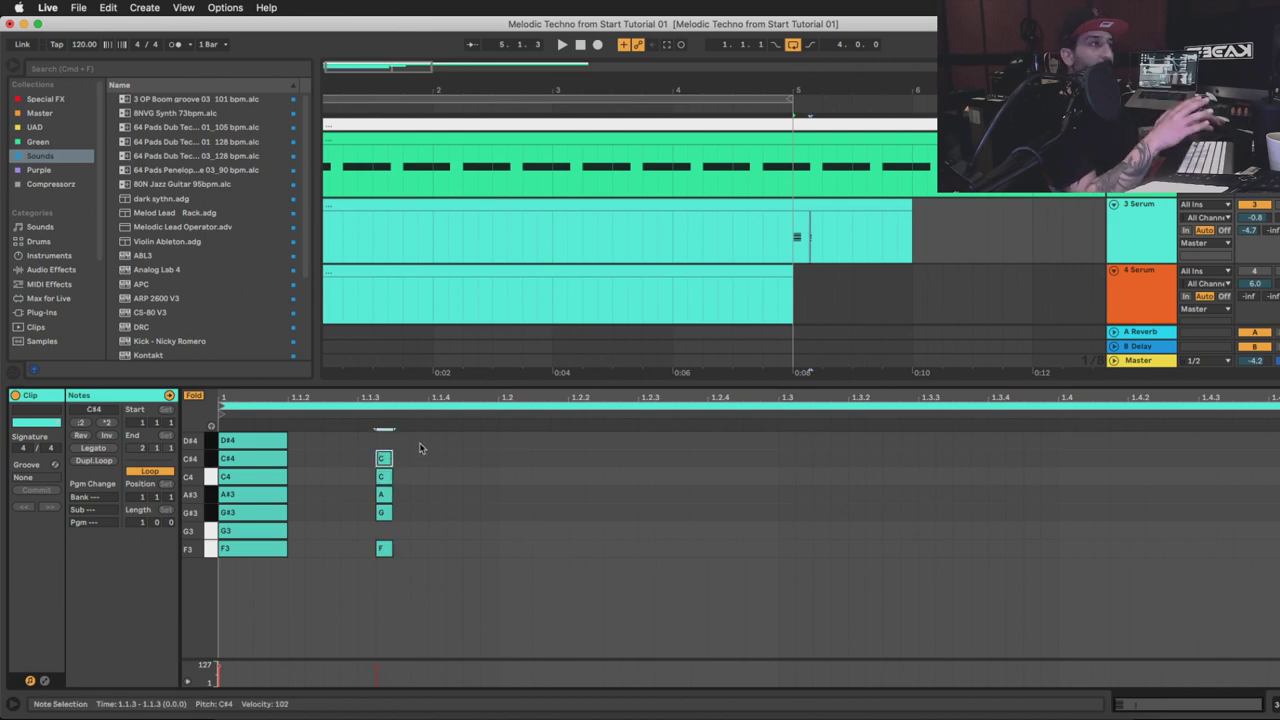
pyautogui.moveTo(420, 448); pyautogui.dragTo(382, 597)
pyautogui.click(386, 460)
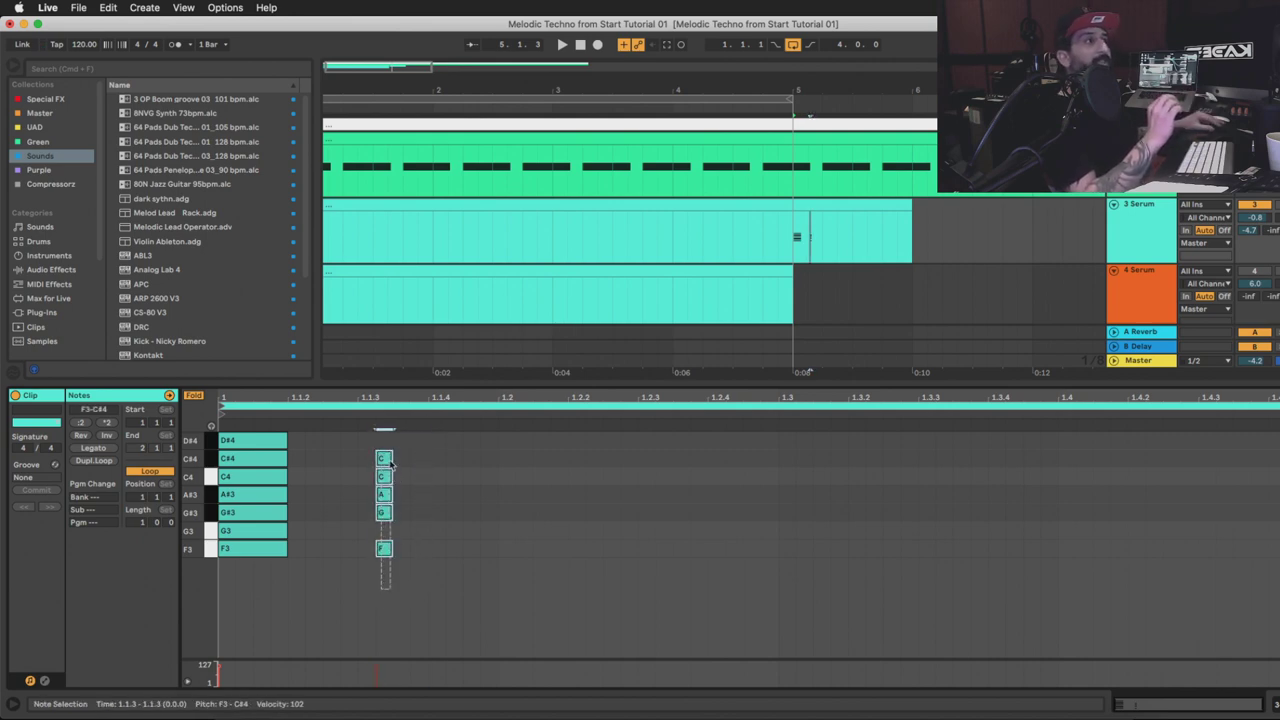
# Deactivate the D#4 and G3 notes in the example clip's scale column
pyautogui.click(265, 442)
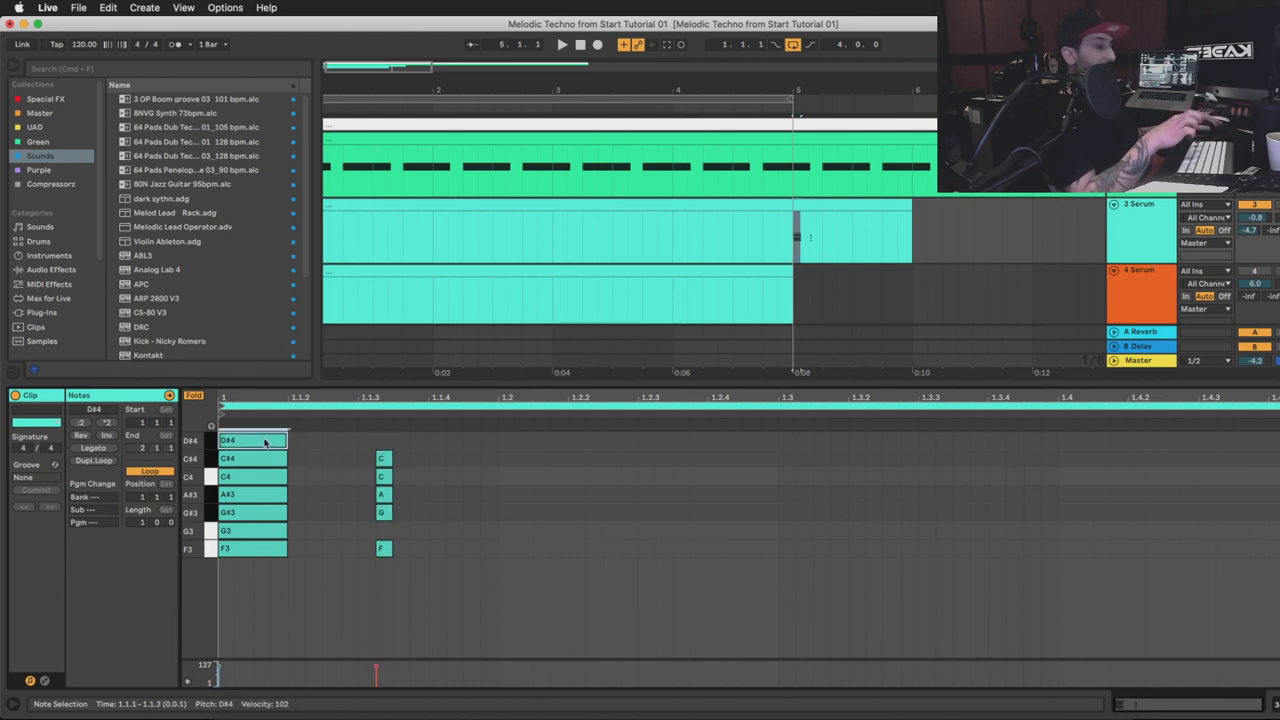
pyautogui.press('0')
pyautogui.click(261, 532)
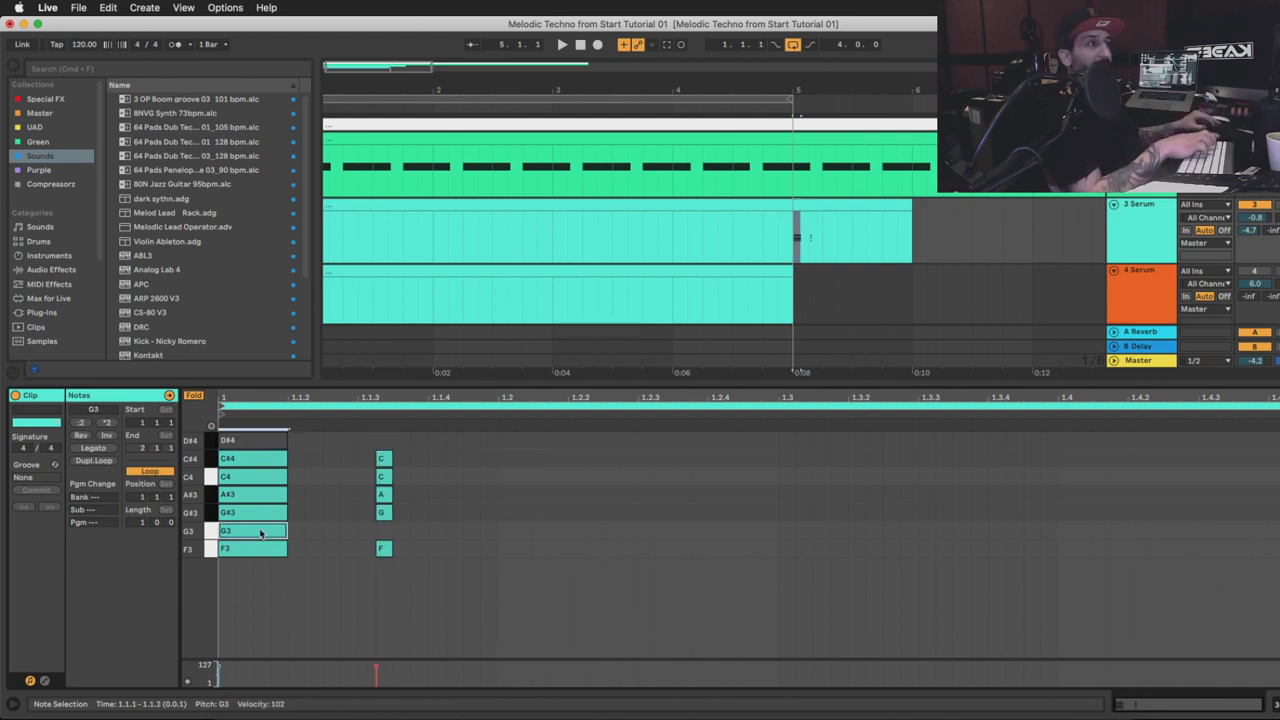
pyautogui.press('0')
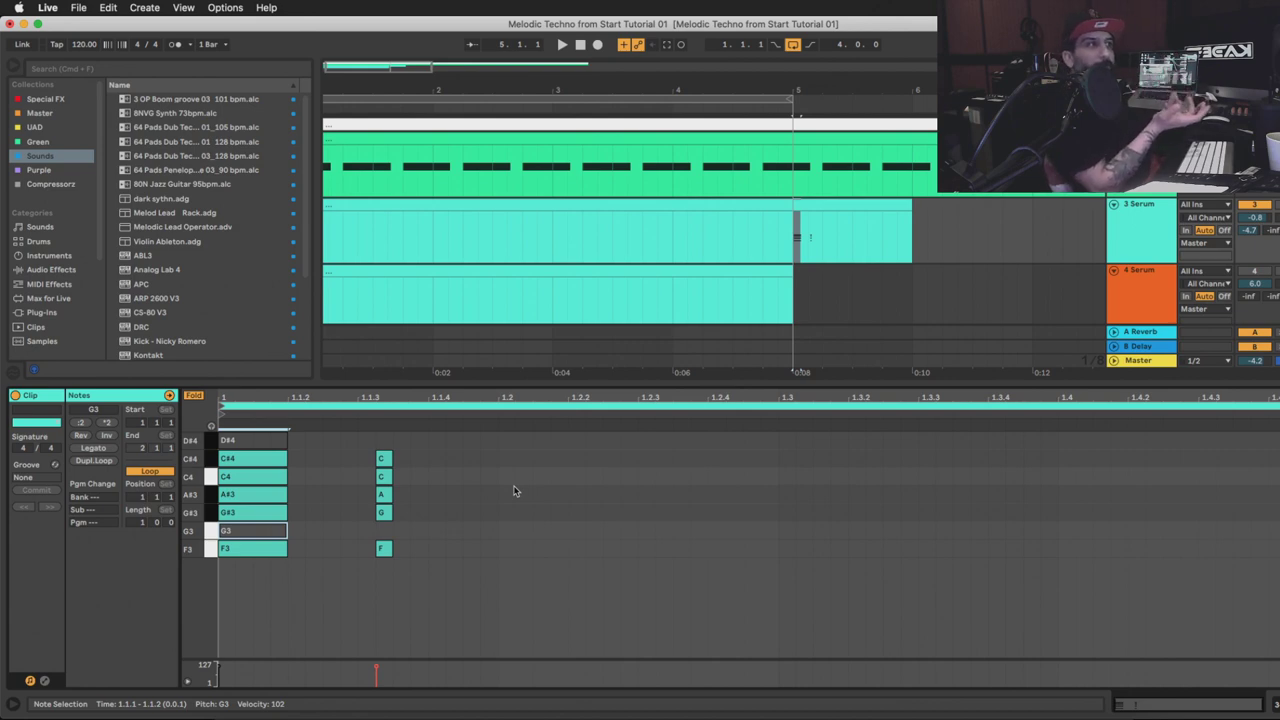
# Delete the one-bar example clip and reopen the four-bar 3 Serum clip in the note editor
pyautogui.click(831, 199)
pyautogui.click(537, 206)
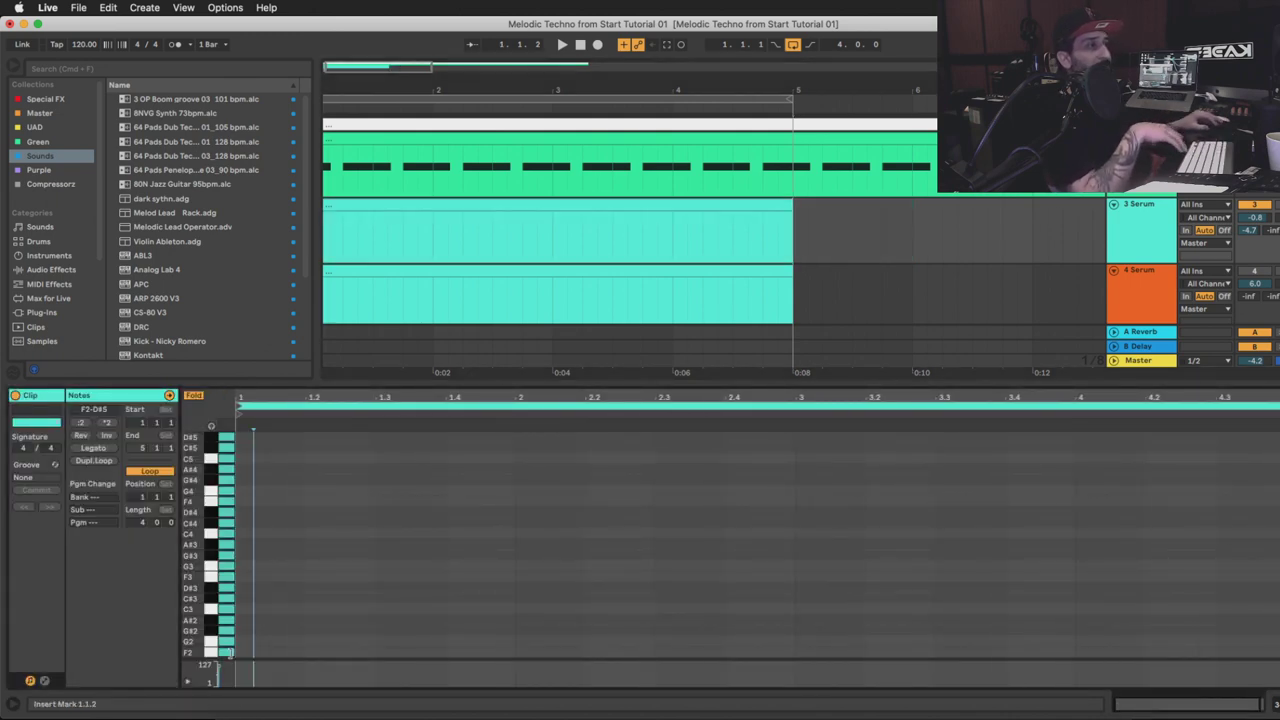
# Deactivate the G2, D#3, G3, D#4, G4 and D#5 notes in the four-bar 3 Serum clip's scale column
pyautogui.click(229, 654)
pyautogui.moveTo(229, 654); pyautogui.dragTo(228, 643)
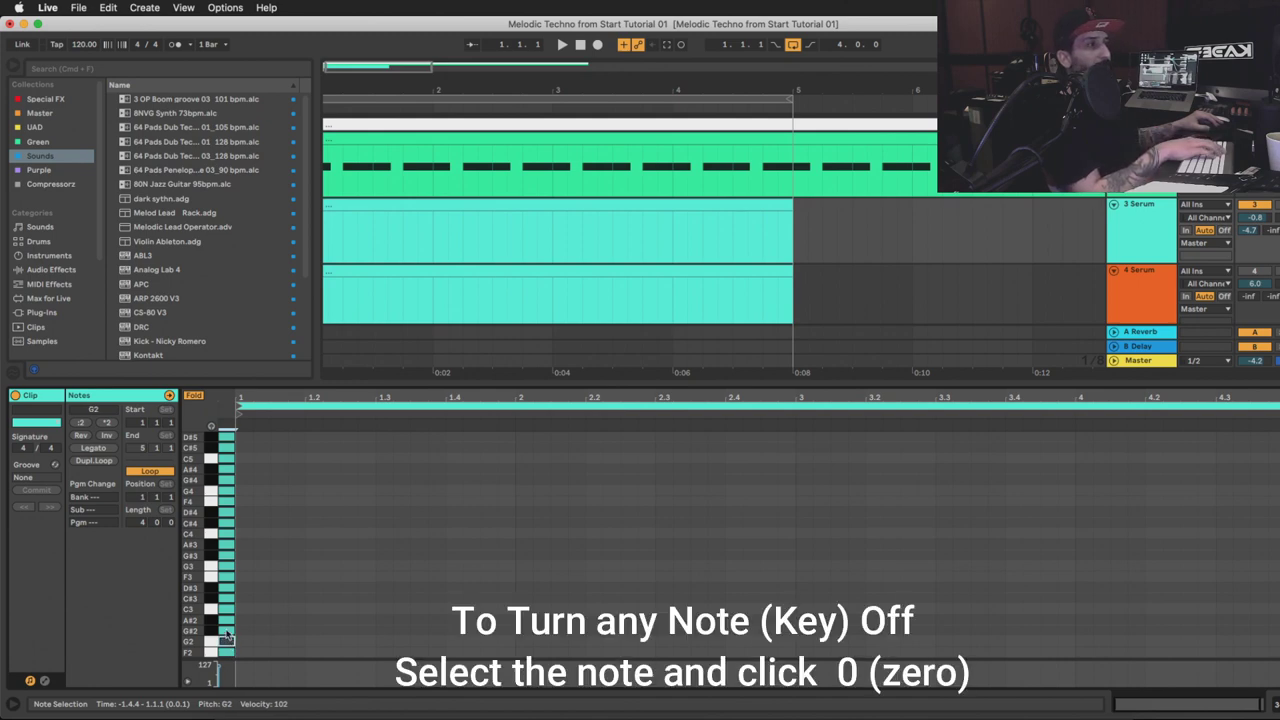
pyautogui.moveTo(226, 635); pyautogui.dragTo(228, 590)
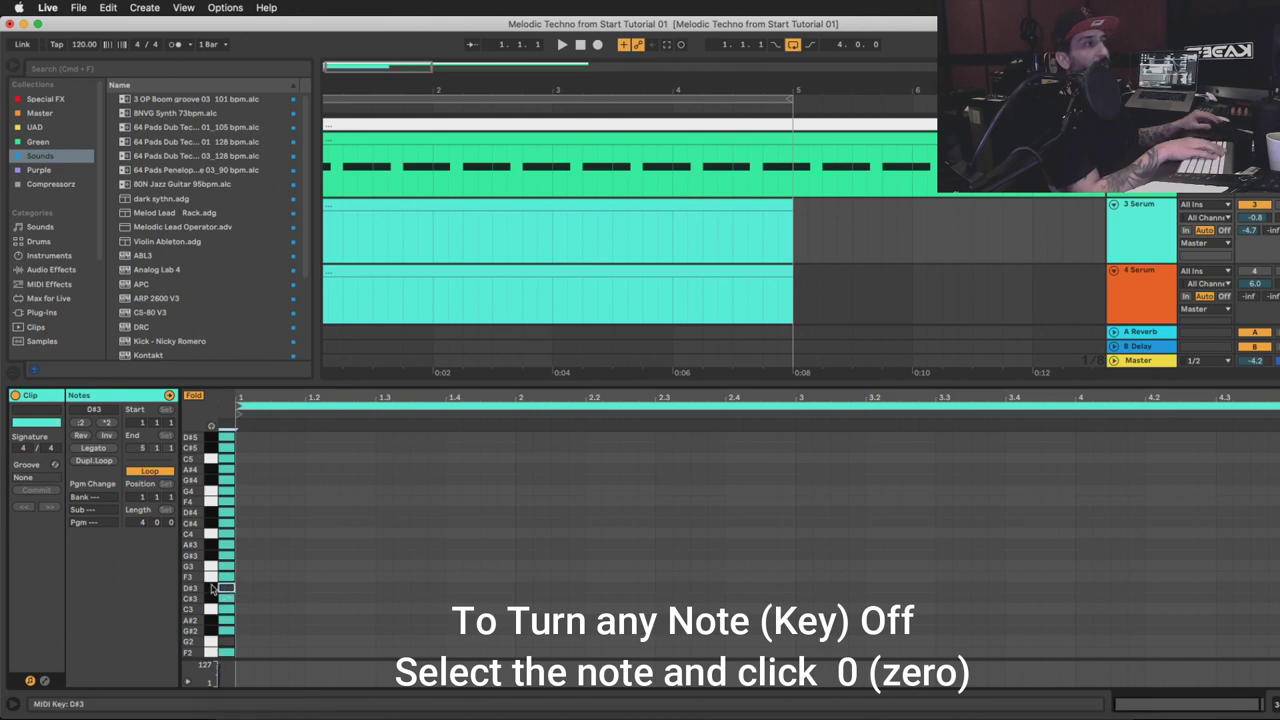
pyautogui.moveTo(224, 588); pyautogui.dragTo(224, 566)
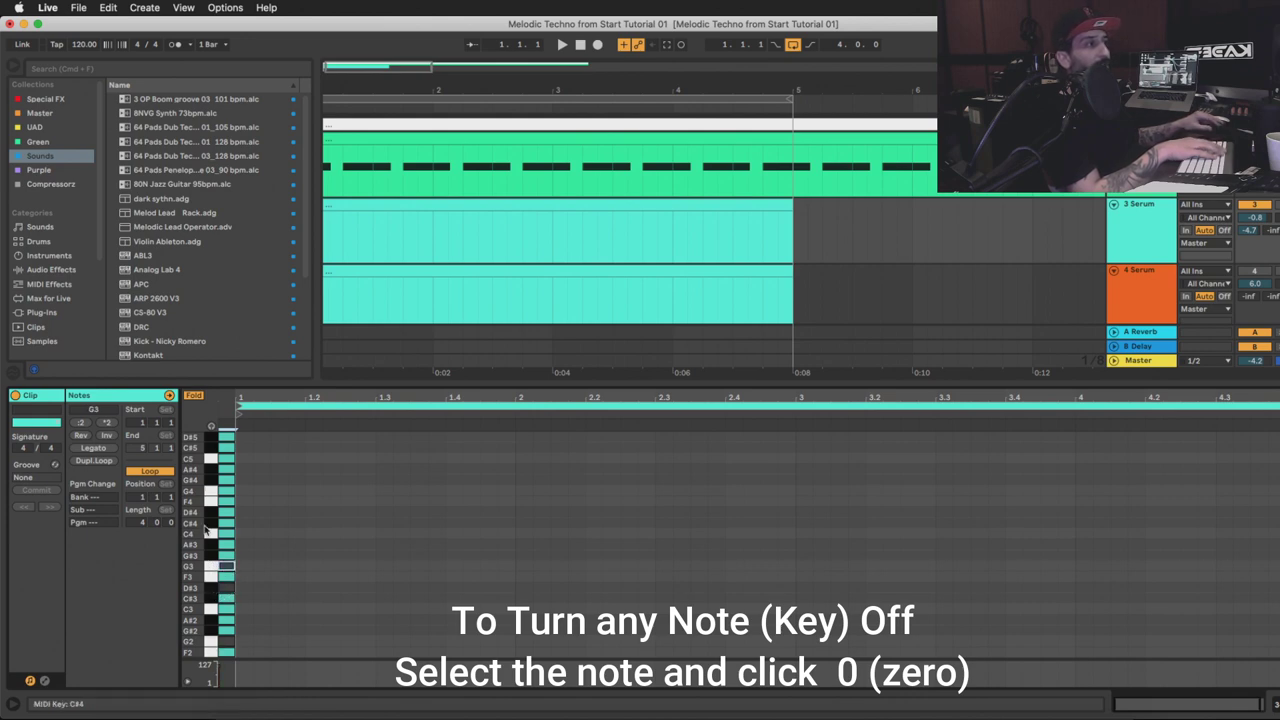
pyautogui.press('Up')
pyautogui.press('Up')
pyautogui.press('Up')
pyautogui.press('Up')
pyautogui.press('Up')
pyautogui.press('Up')
pyautogui.press('Up')
pyautogui.press('Up')
pyautogui.press('Up')
pyautogui.press('Up')
pyautogui.press('Up')
pyautogui.press('Up')
pyautogui.press('Up')
pyautogui.press('Up')
pyautogui.press('Up')
pyautogui.press('Up')
pyautogui.press('Up')
pyautogui.press('Up')
pyautogui.press('Up')
pyautogui.press('Up')
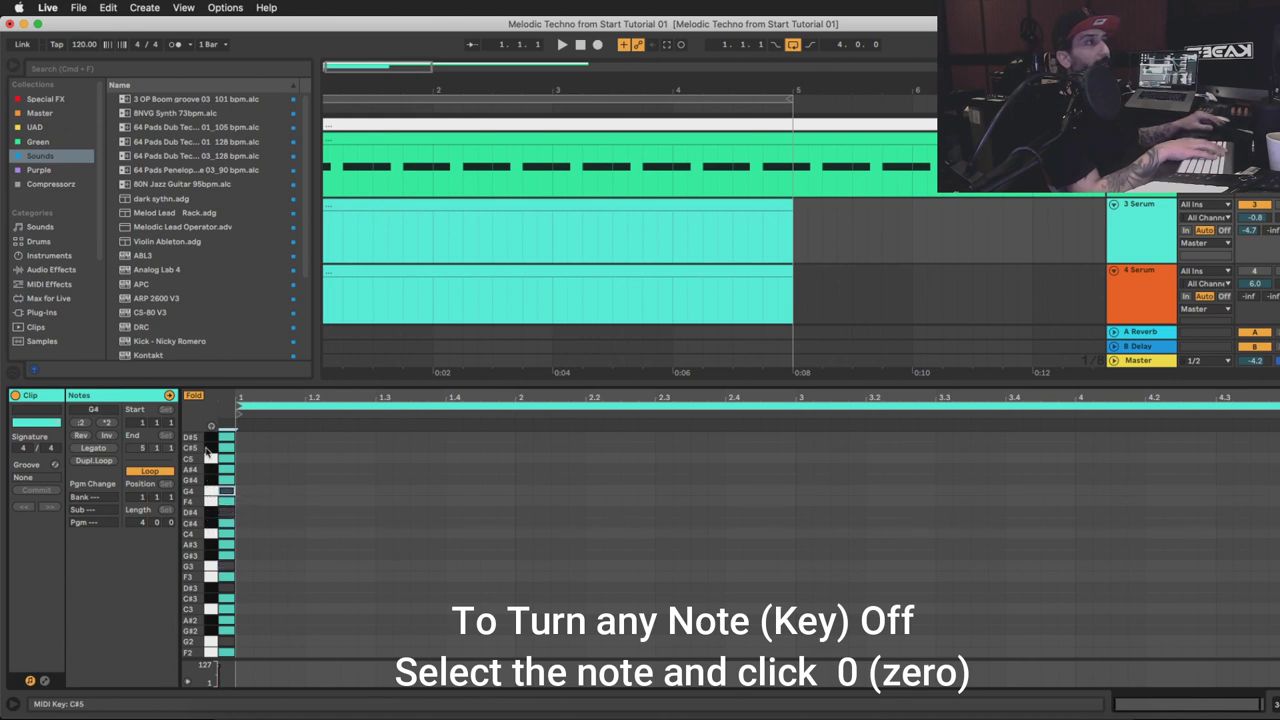
pyautogui.click(375, 566)
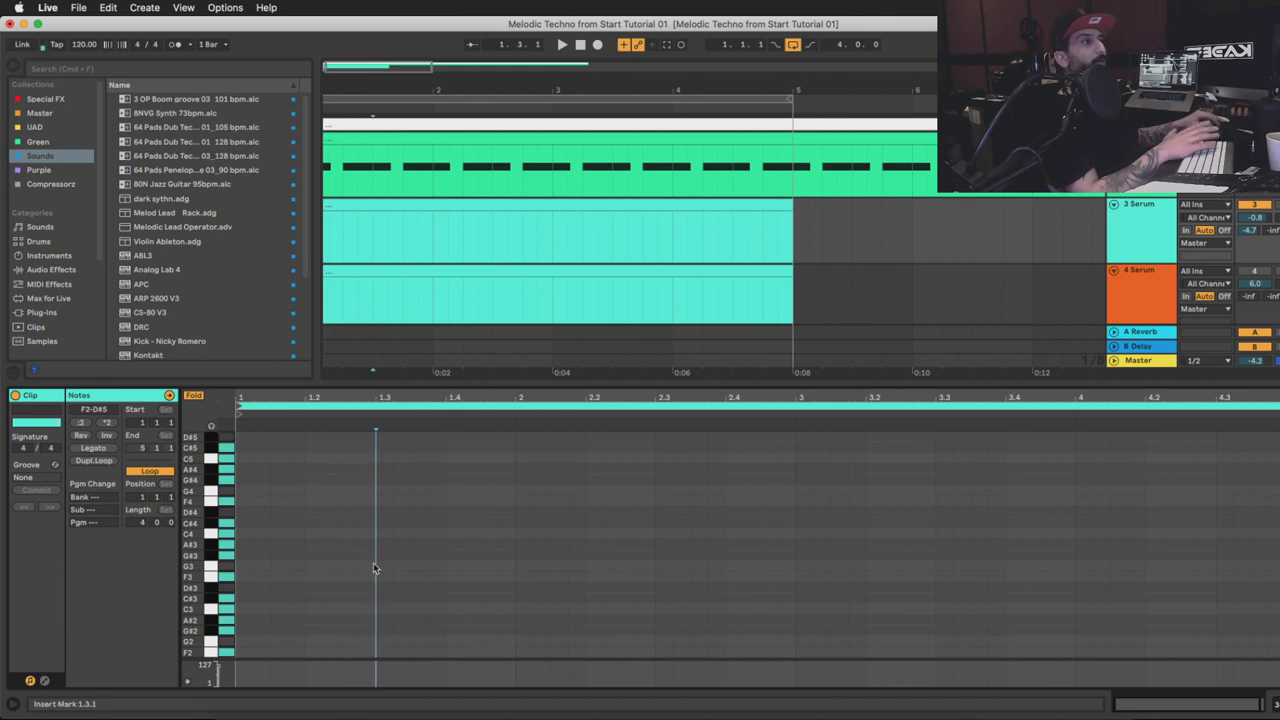
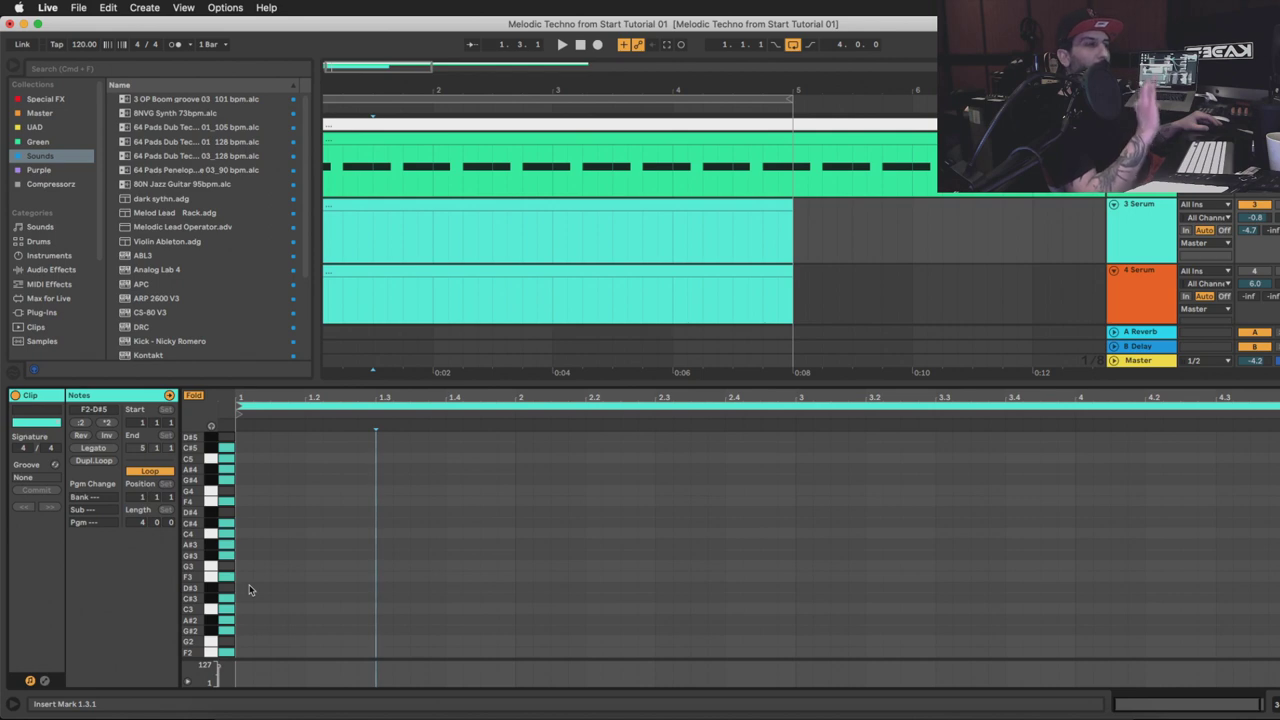
# Place short F2 notes at 1.1.1, 1.1.4, 1.2.3 and 1.3.2 in the 3 Serum clip
pyautogui.doubleClick(244, 654)
pyautogui.click(291, 654)
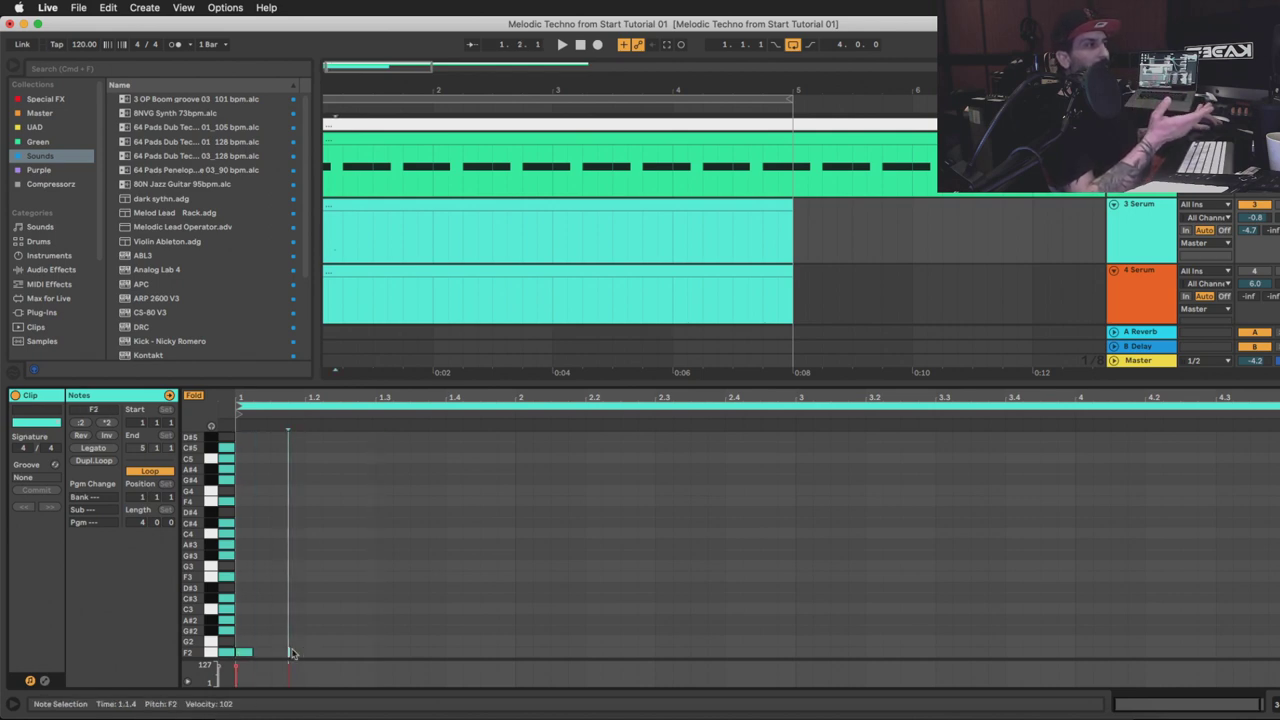
pyautogui.doubleClick(293, 653)
pyautogui.doubleClick(348, 653)
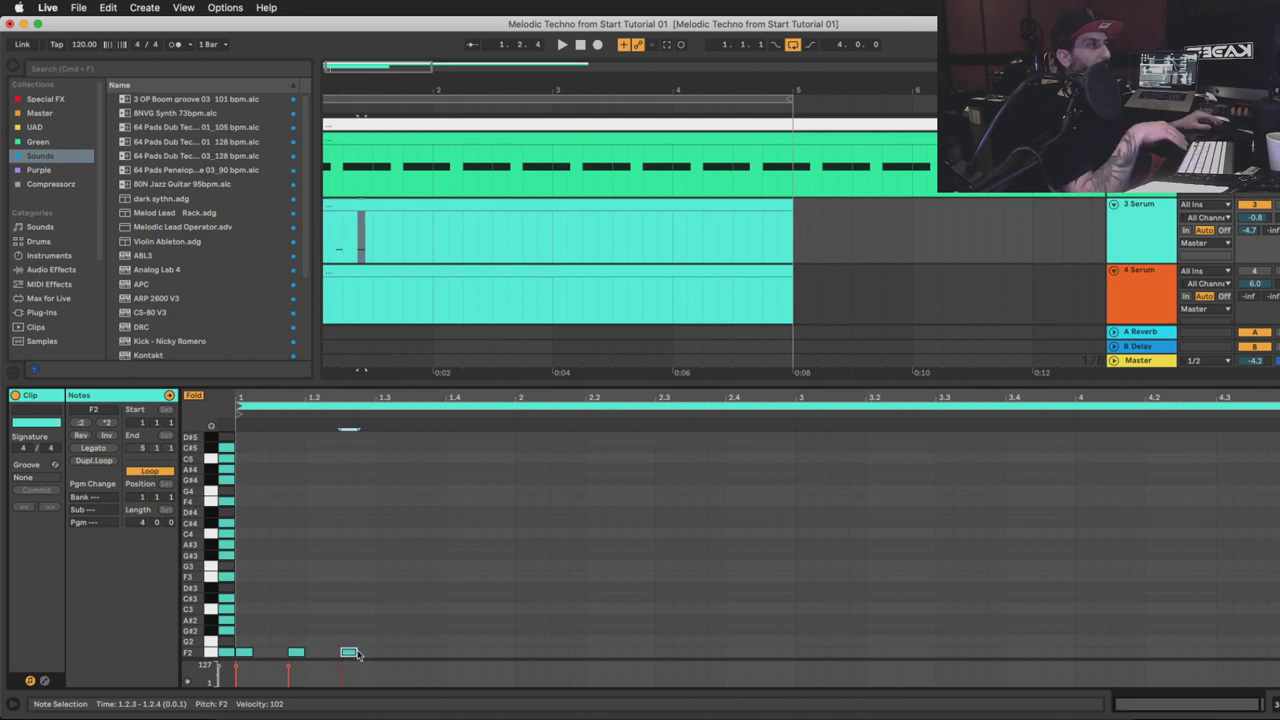
pyautogui.press('space')
pyautogui.press('space')
pyautogui.click(399, 653)
pyautogui.doubleClick(400, 653)
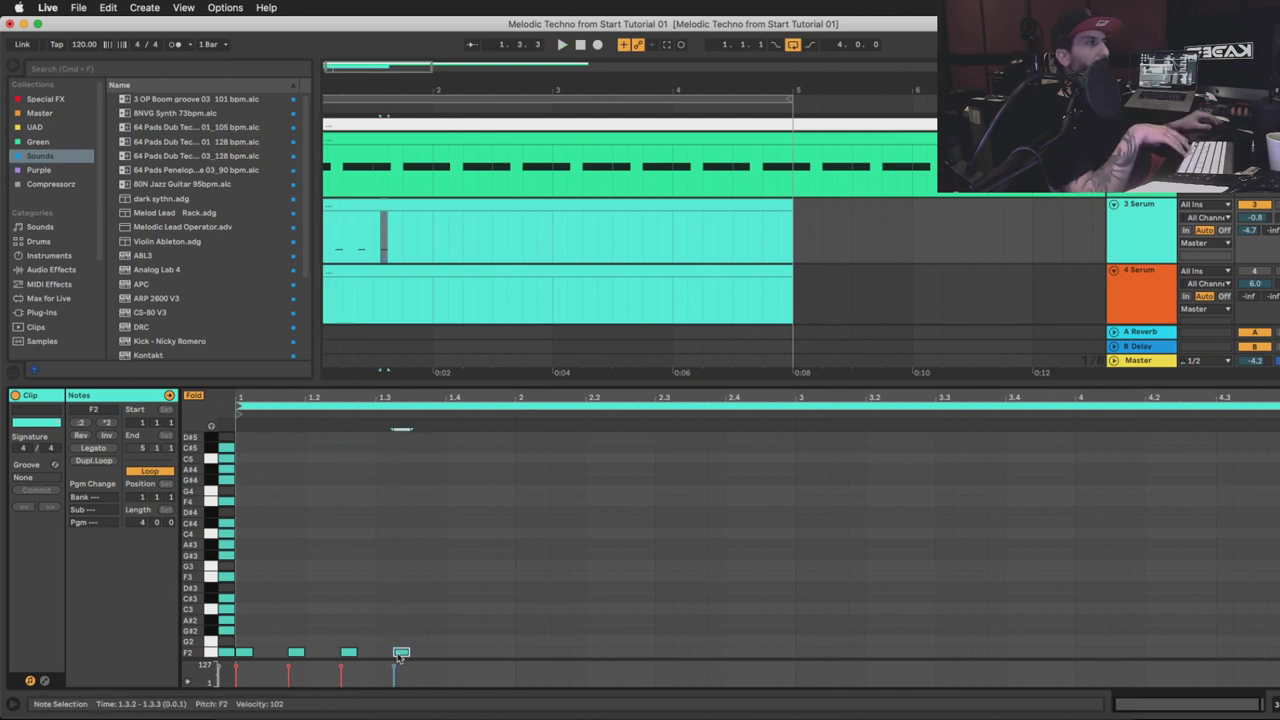
# Duplicate the last F2 note onward at three-sixteenth spacing and remove the copies beyond 1.4.1
pyautogui.press('super+d')
pyautogui.press('Right')
pyautogui.press('Right')
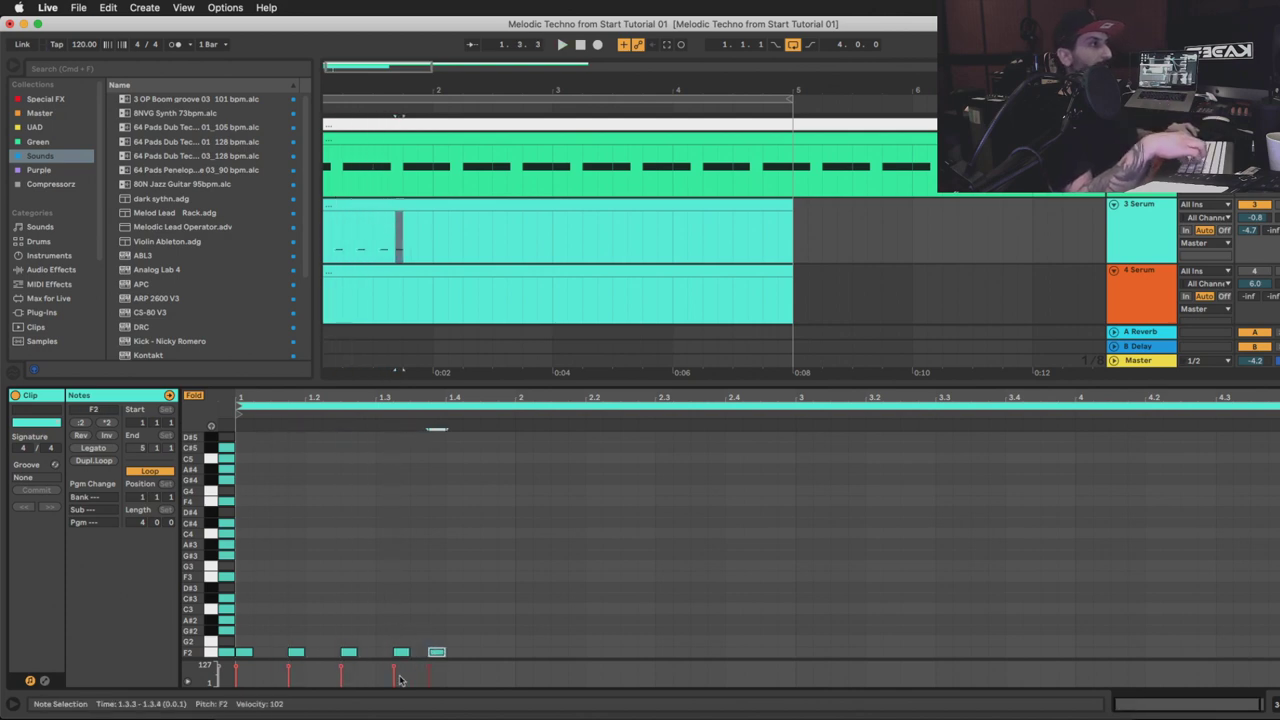
pyautogui.press('super+d')
pyautogui.press('Right')
pyautogui.press('Right')
pyautogui.press('super+d')
pyautogui.press('Right')
pyautogui.press('Right')
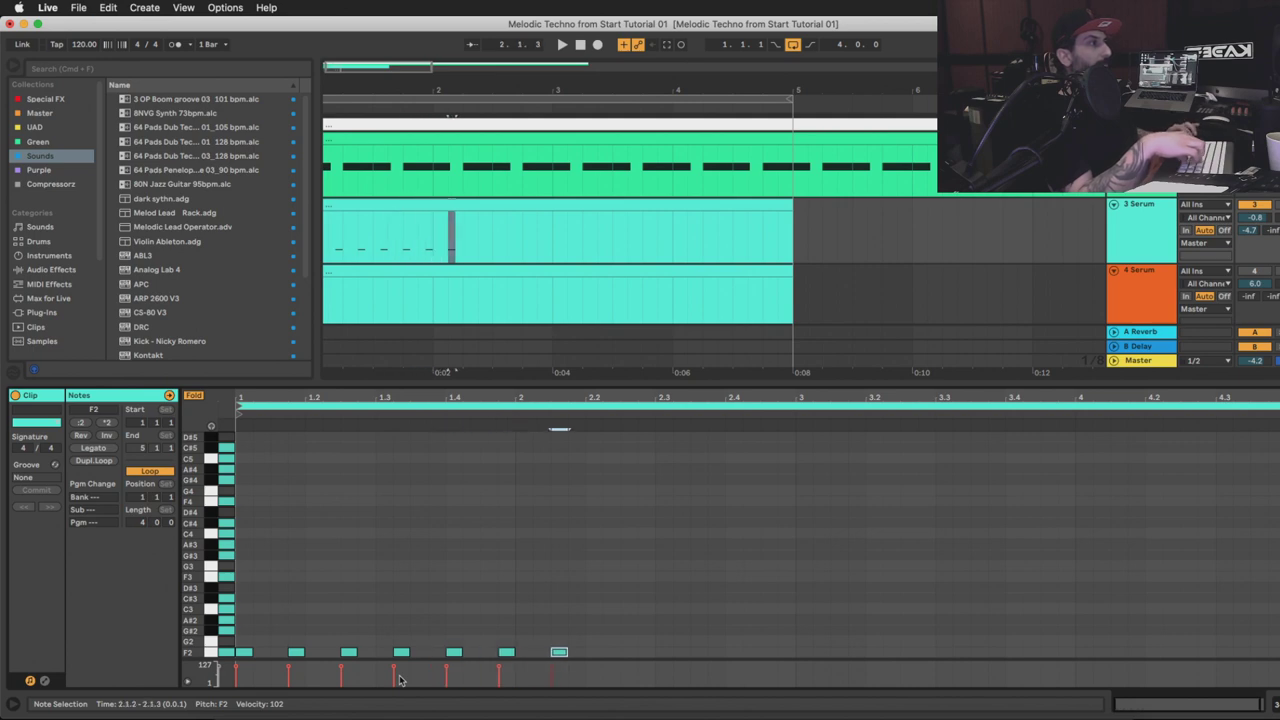
pyautogui.press('super+z')
pyautogui.press('super+z')
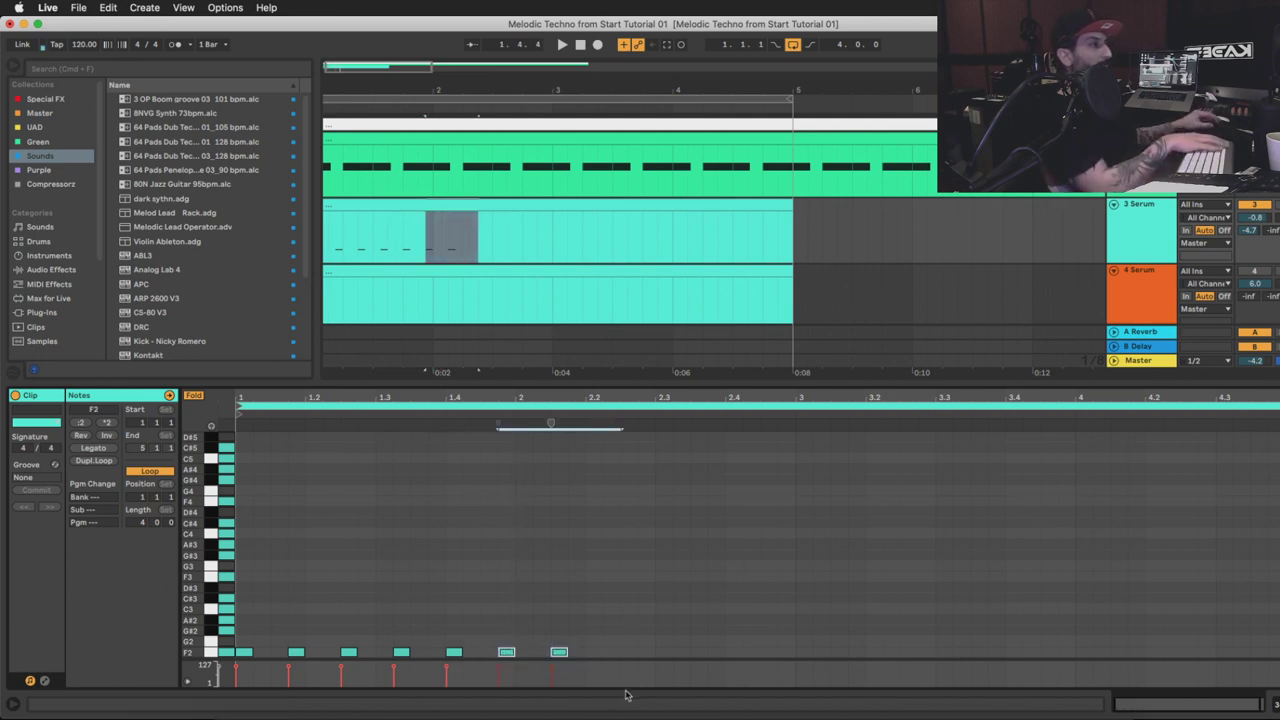
# Duplicate the first bar's F2 pattern into bars 2, 3 and 4 and play it back
pyautogui.click(503, 654)
pyautogui.moveTo(507, 656); pyautogui.dragTo(245, 656)
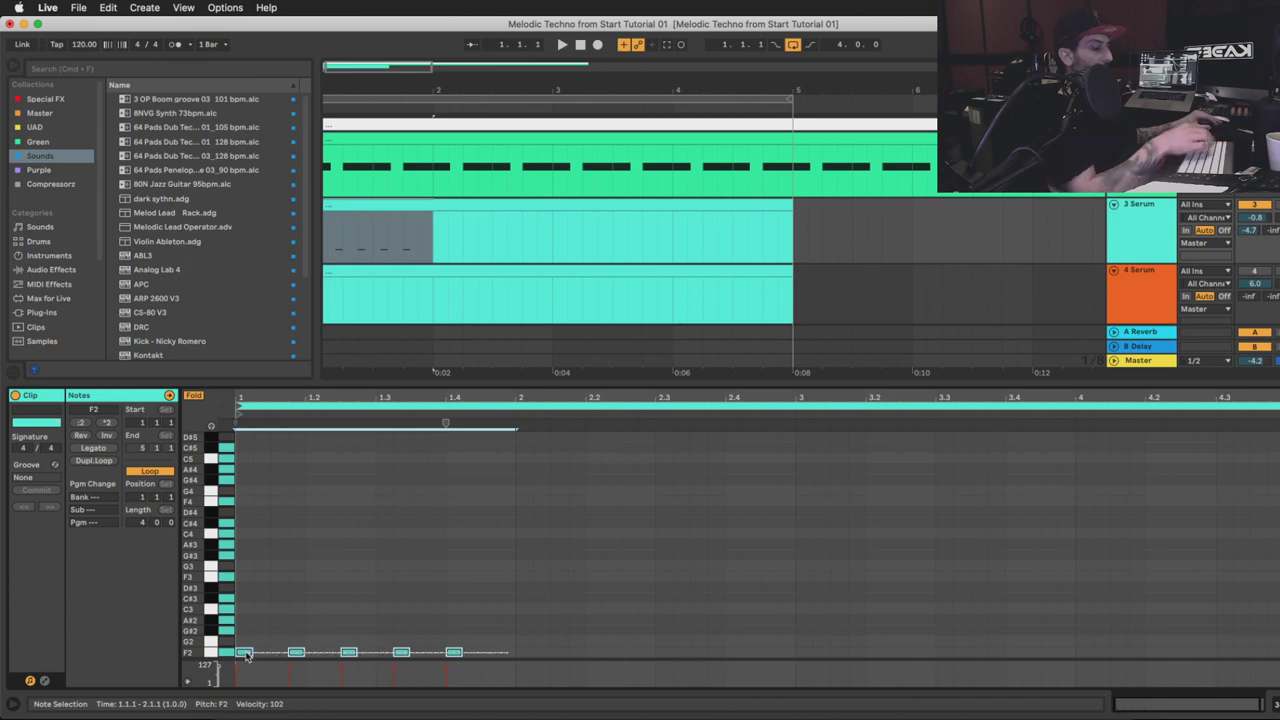
pyautogui.press('super+d')
pyautogui.press('super+d')
pyautogui.press('super+d')
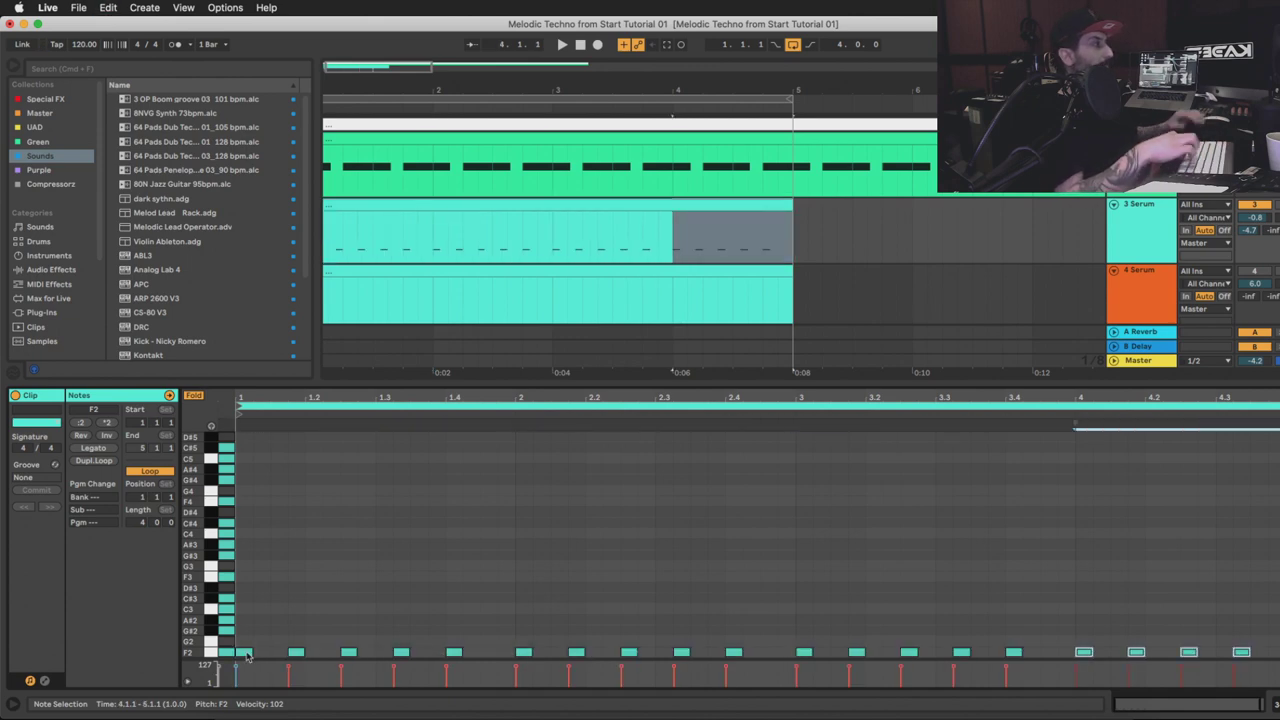
pyautogui.press('space')
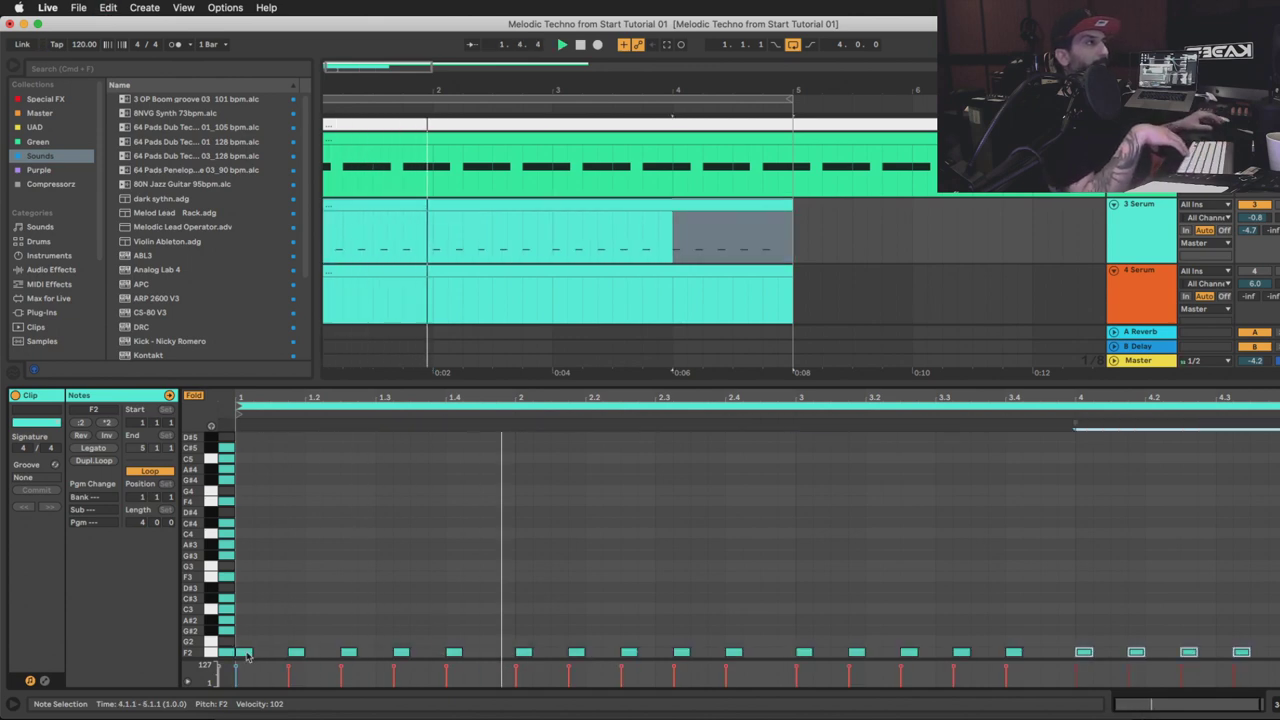
pyautogui.press('space')
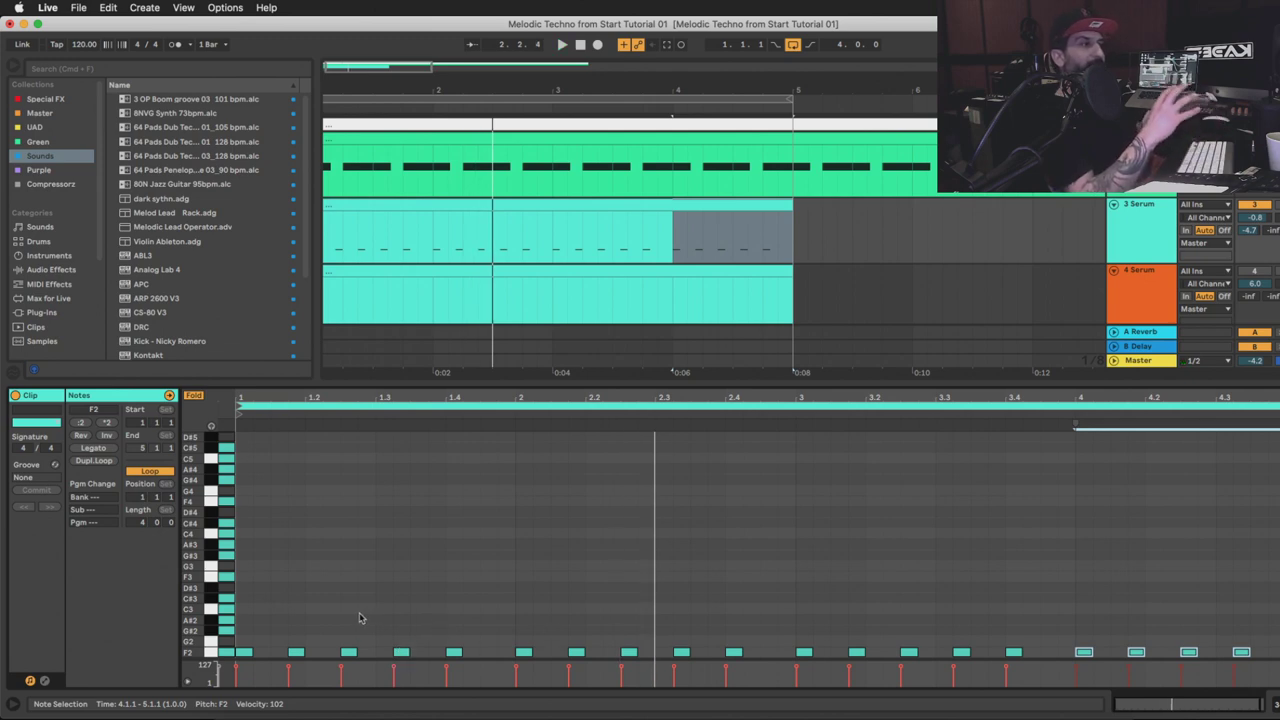
# Transpose all F2 bass notes down one octave to F1 and play the clip
pyautogui.click(210, 654)
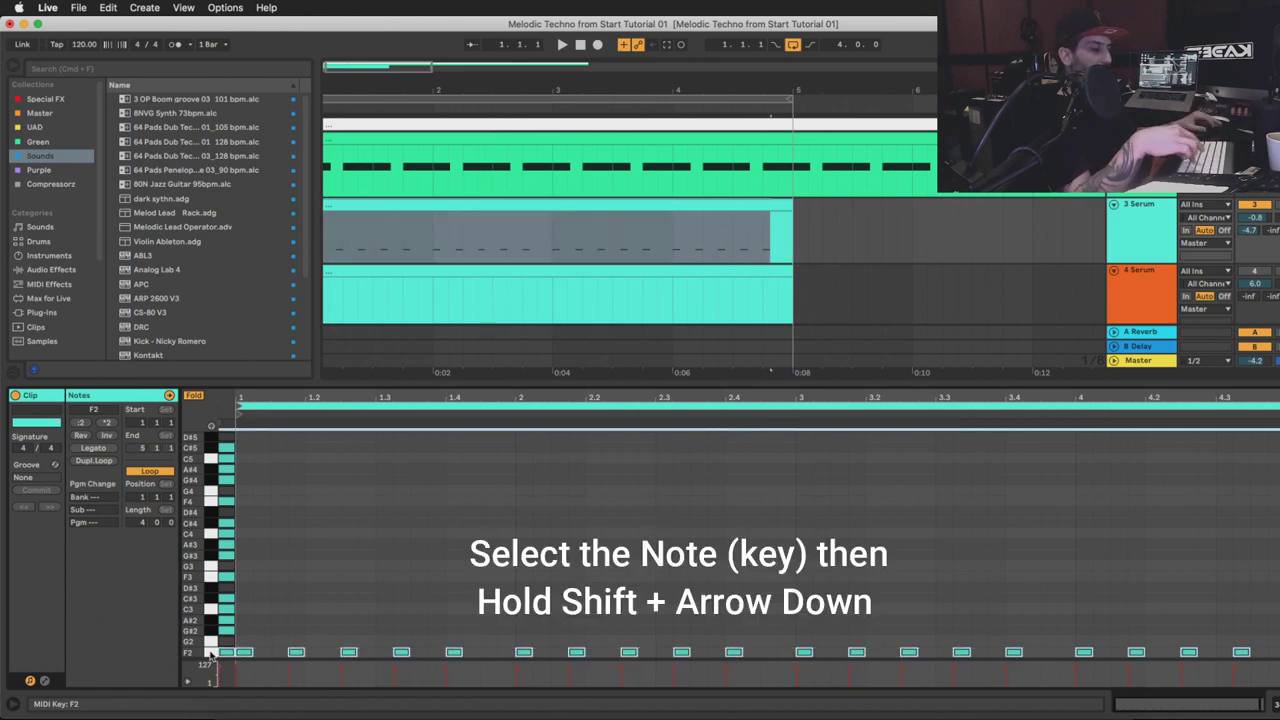
pyautogui.hotkey('shift', 'Down')
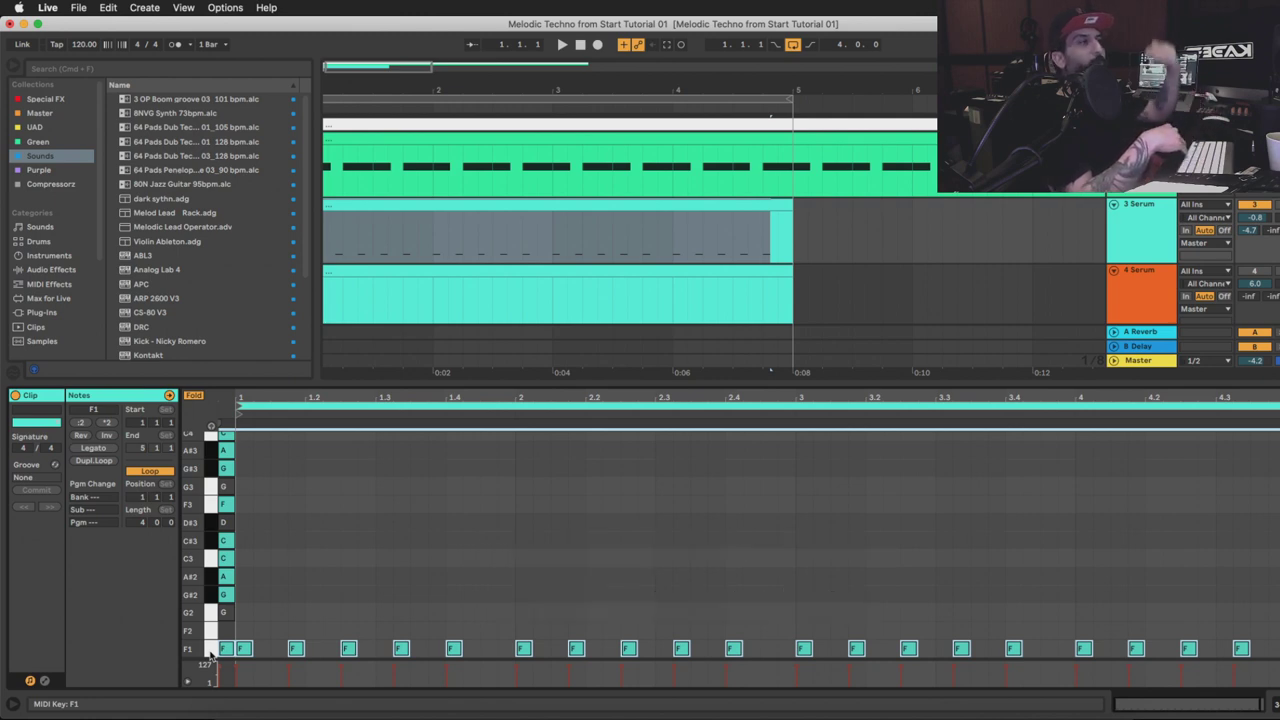
pyautogui.press('space')
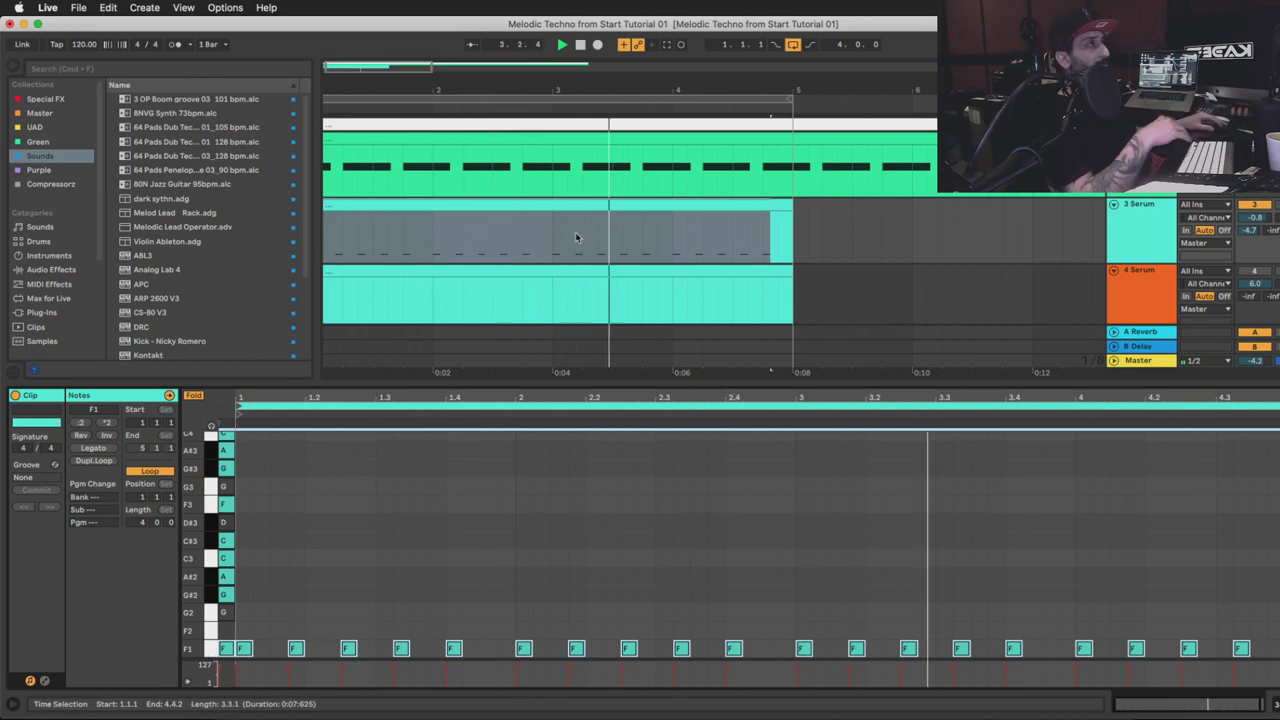
# Copy the four-bar 3 Serum clip onto the 4 Serum track and clear the copy's F1 pattern, keeping the scale column
pyautogui.click(563, 206)
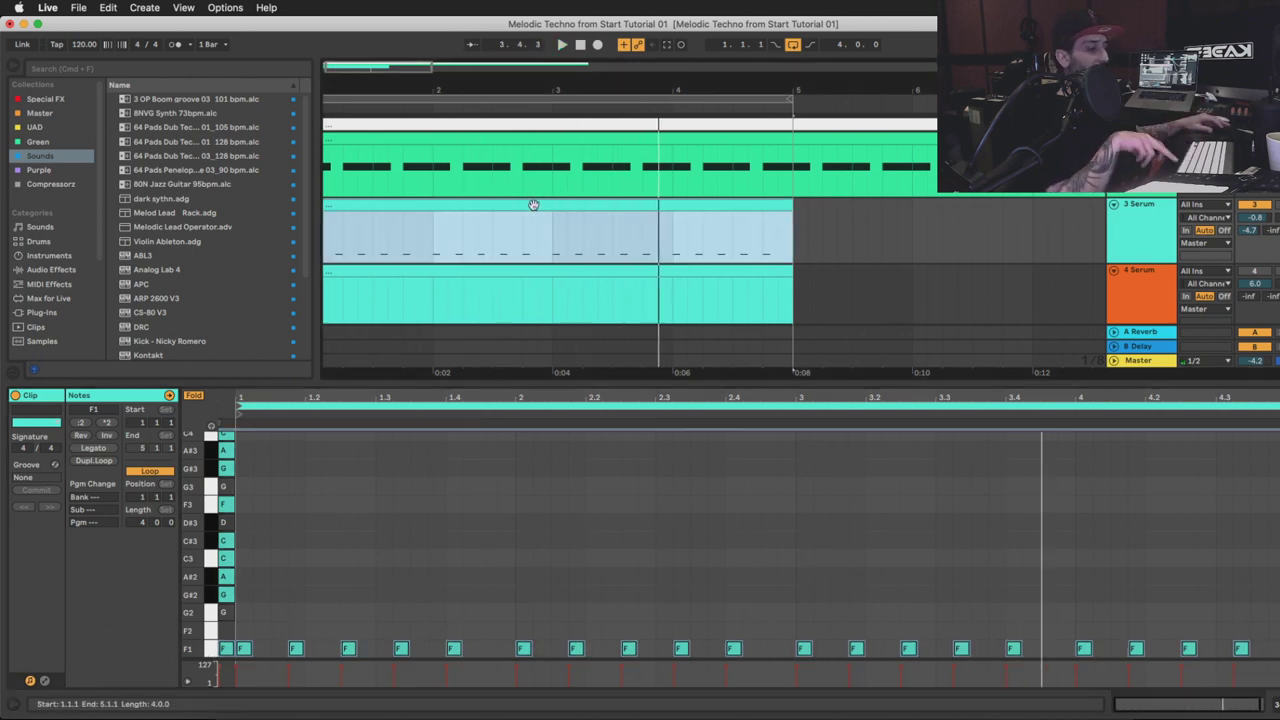
pyautogui.hscroll(-1, 350, 303)
pyautogui.click(330, 297)
pyautogui.press('space')
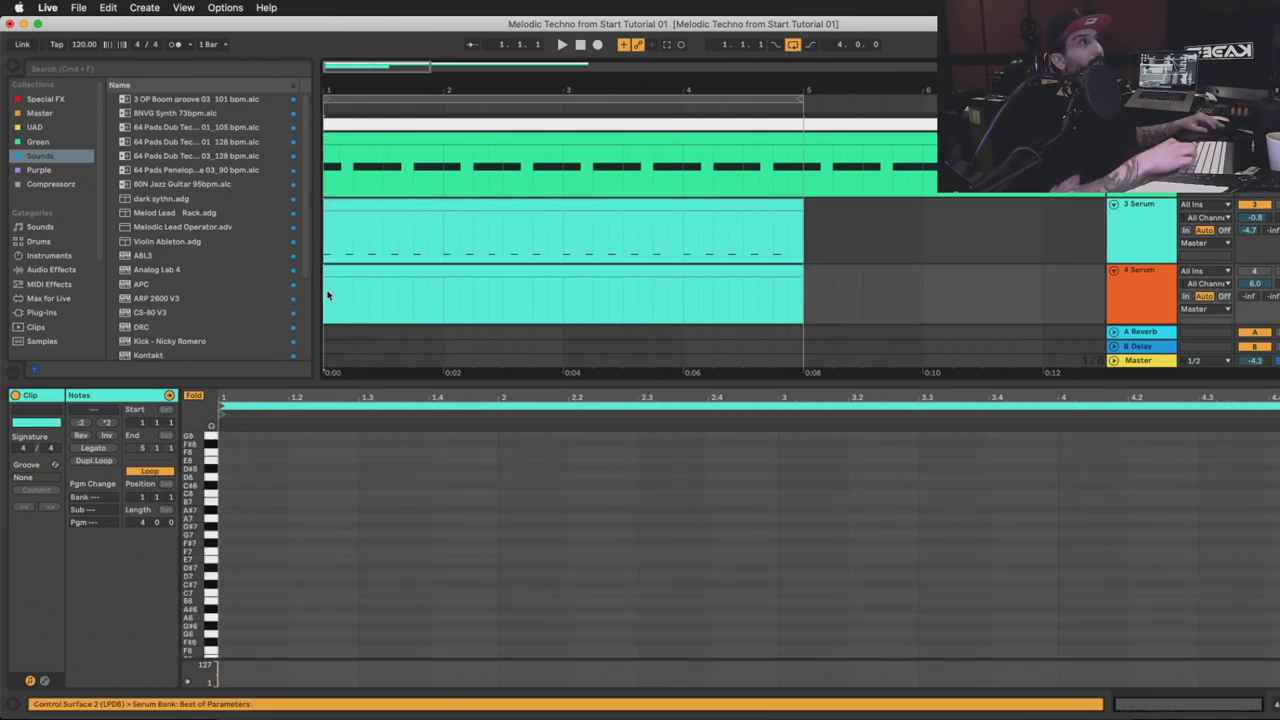
pyautogui.doubleClick(328, 294)
pyautogui.click(311, 532)
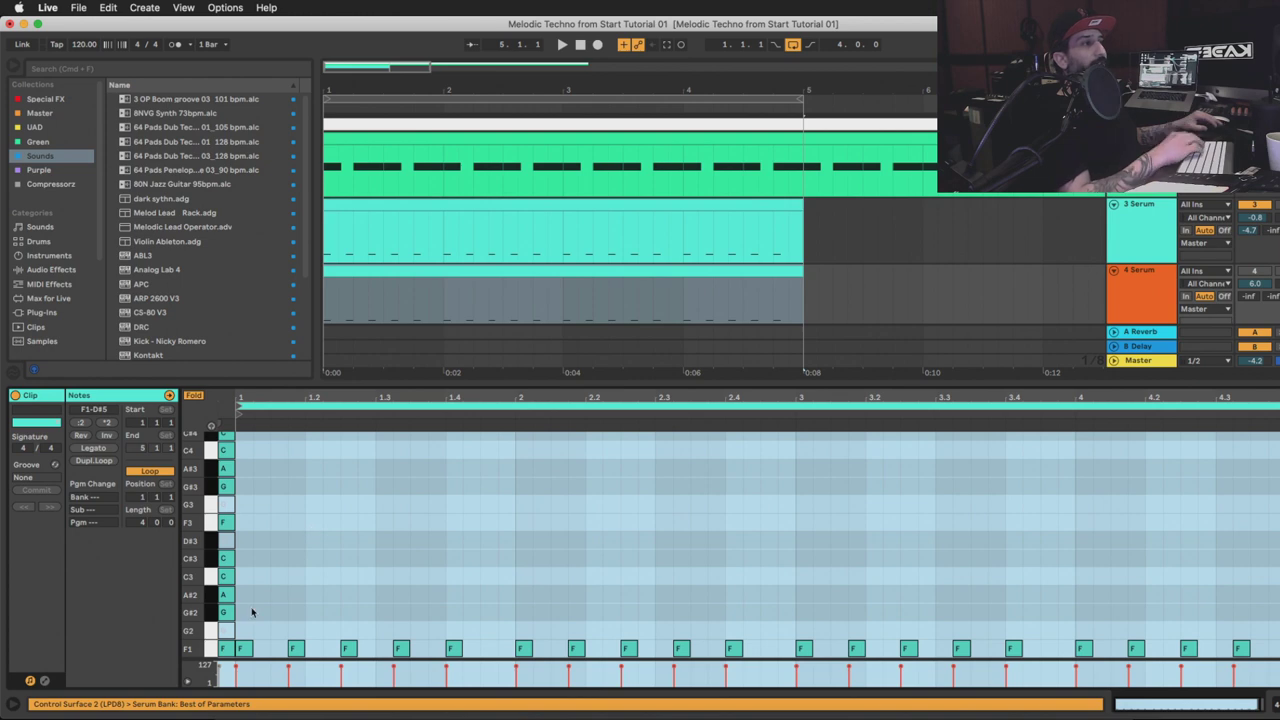
pyautogui.click(252, 612)
pyautogui.press('super+z')
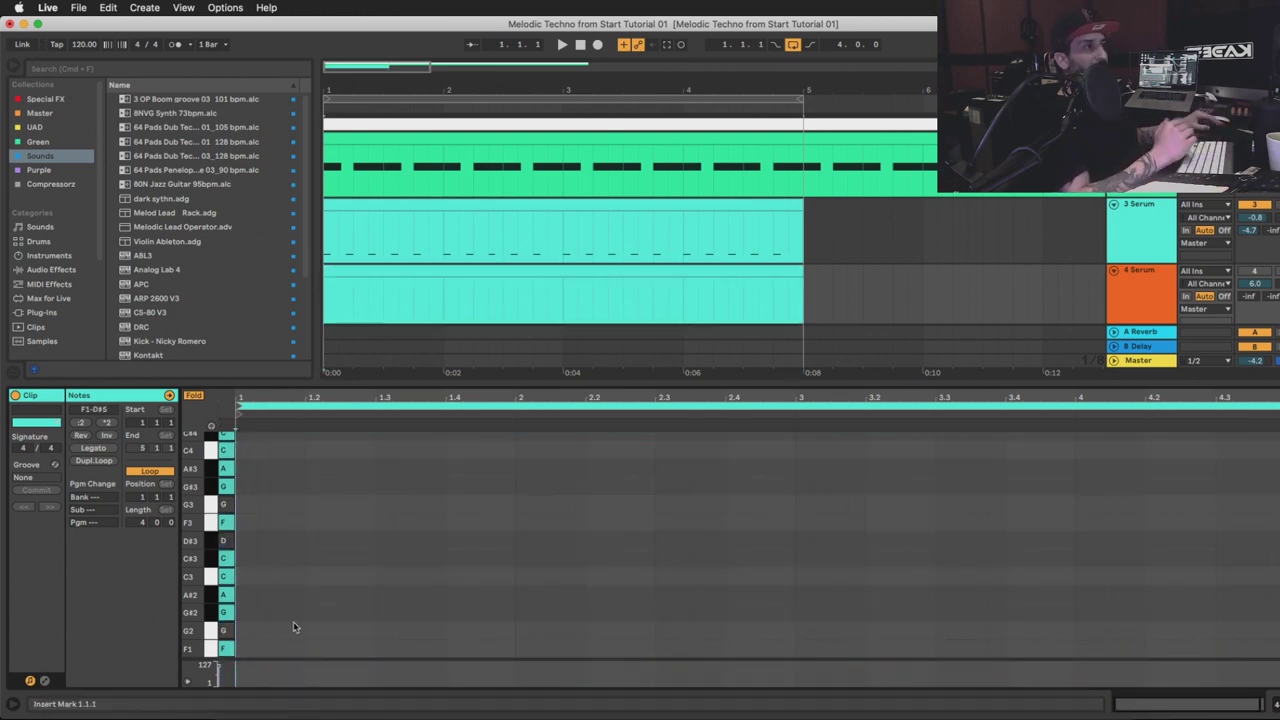
# Draw F1, G#2 and C#3 notes in the 4 Serum clip, each one bar long from 1.1.1
pyautogui.doubleClick(245, 650)
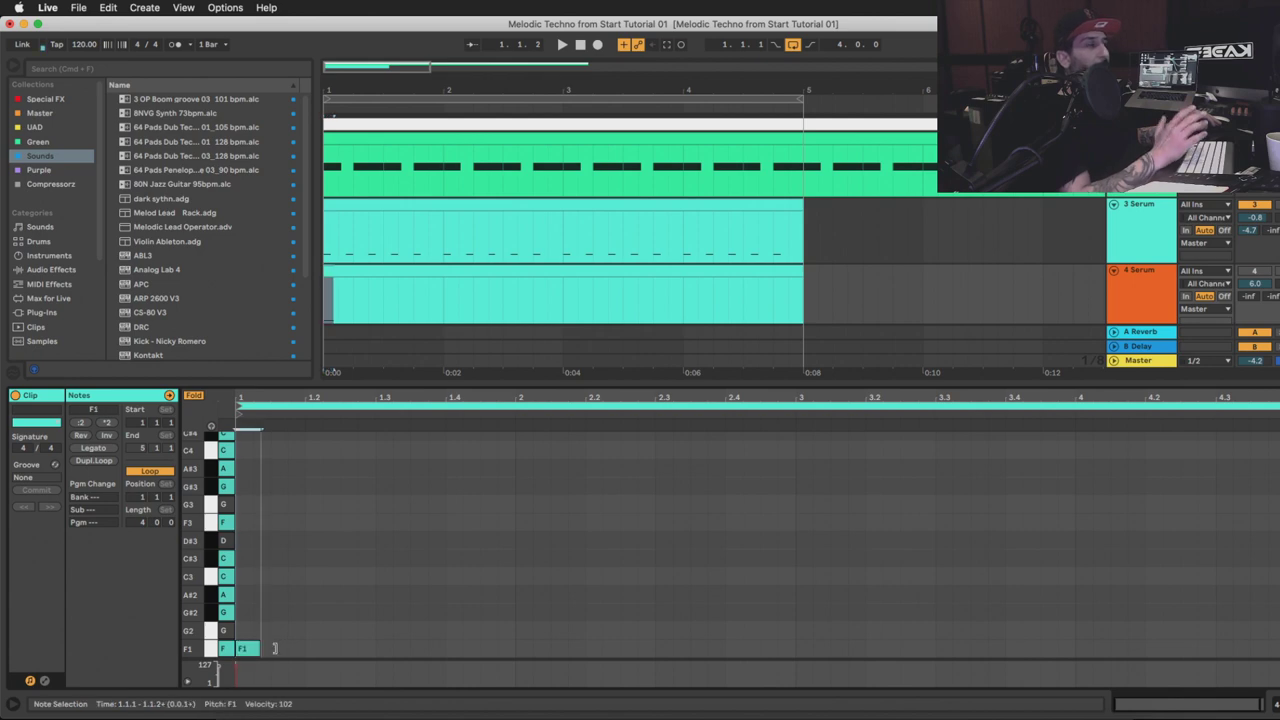
pyautogui.moveTo(256, 650); pyautogui.dragTo(720, 652)
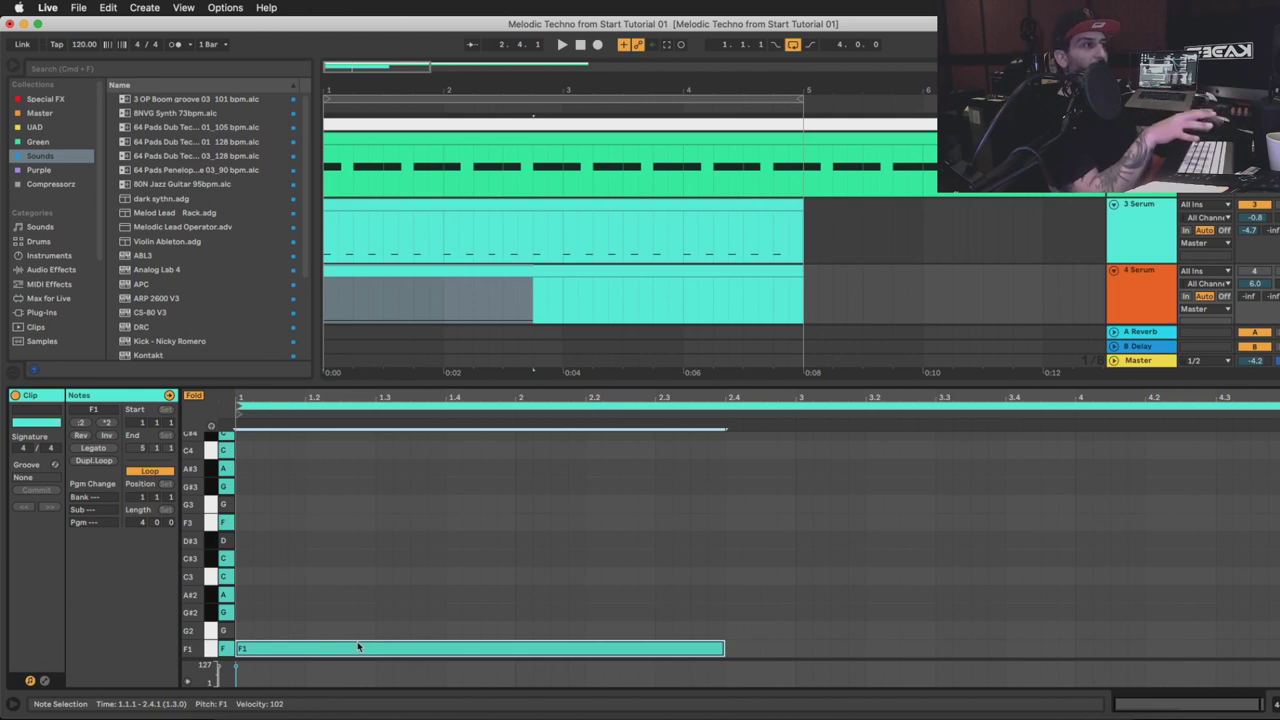
pyautogui.doubleClick(243, 612)
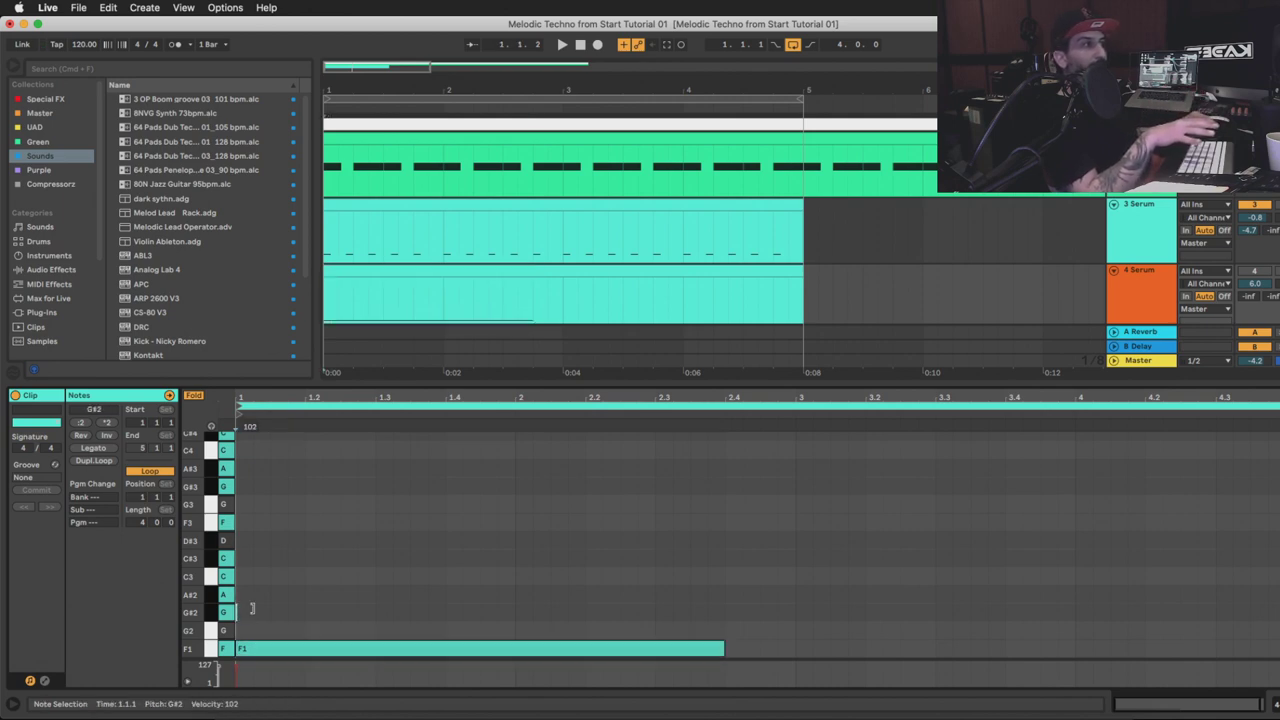
pyautogui.moveTo(259, 611); pyautogui.dragTo(516, 611)
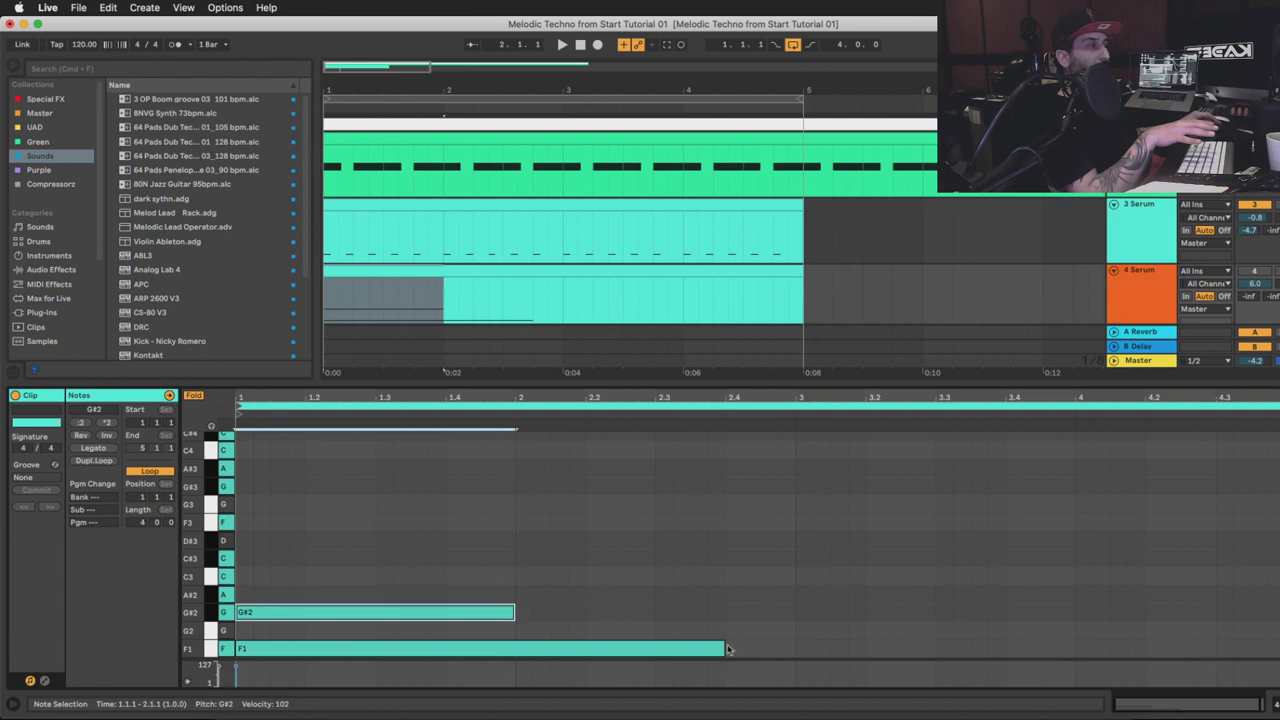
pyautogui.moveTo(726, 649); pyautogui.dragTo(514, 646)
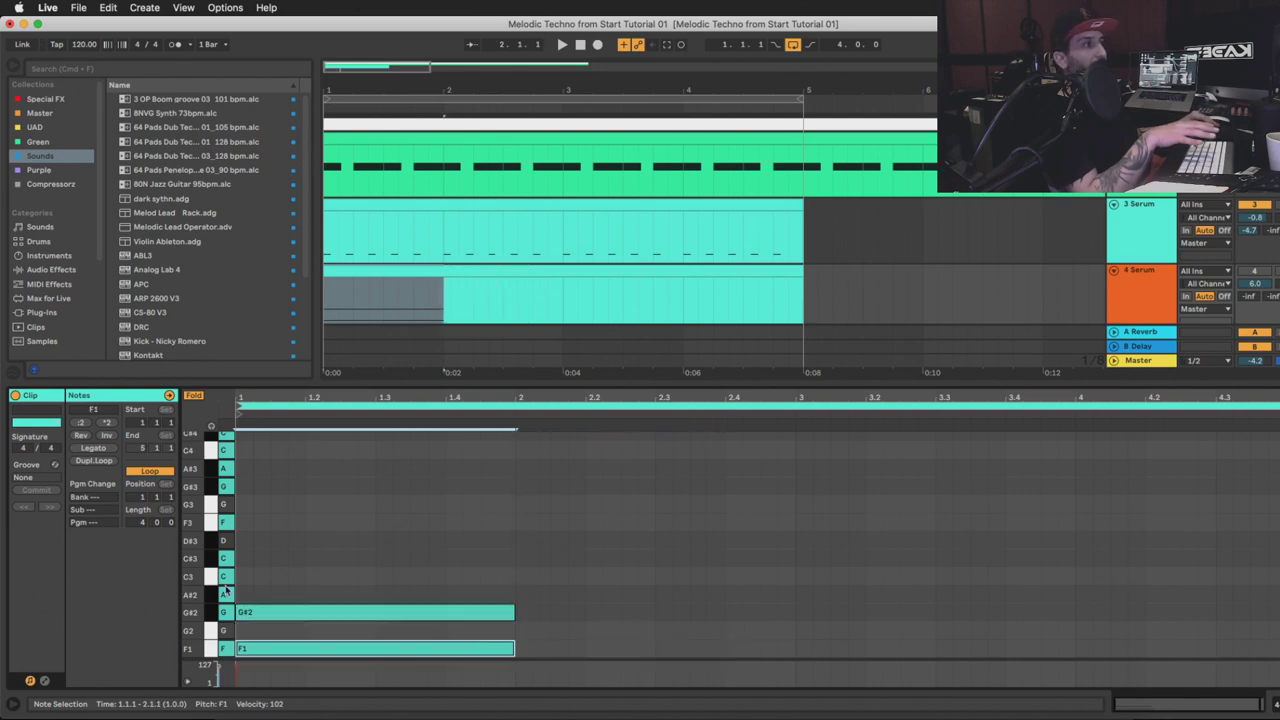
pyautogui.doubleClick(241, 560)
pyautogui.moveTo(252, 559); pyautogui.dragTo(514, 560)
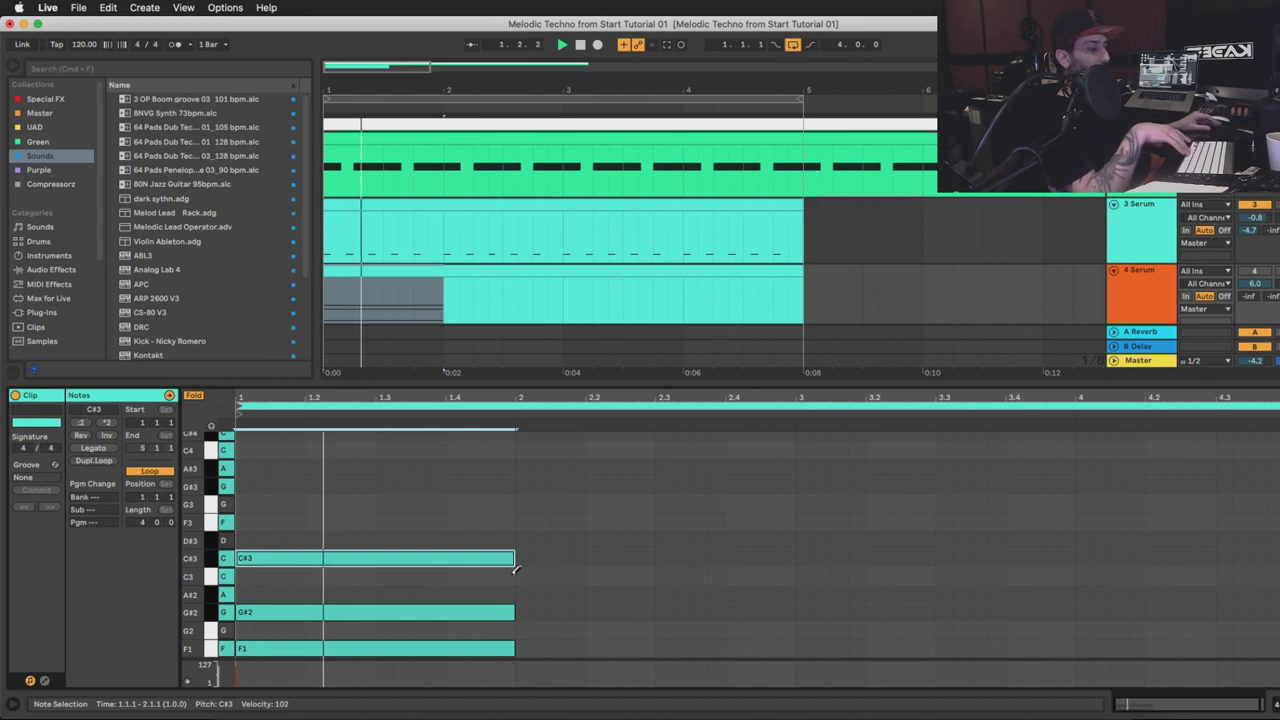
# Activate the 4 Serum track and play the chord
pyautogui.press('space')
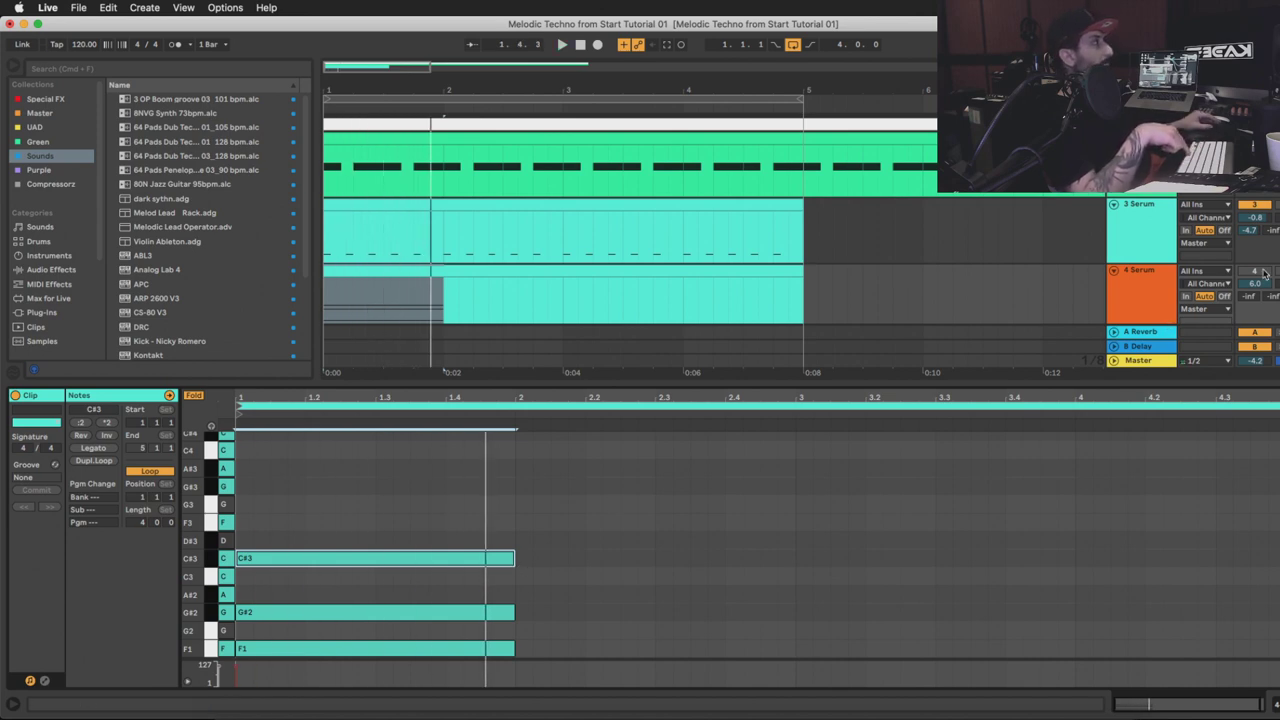
pyautogui.press('space')
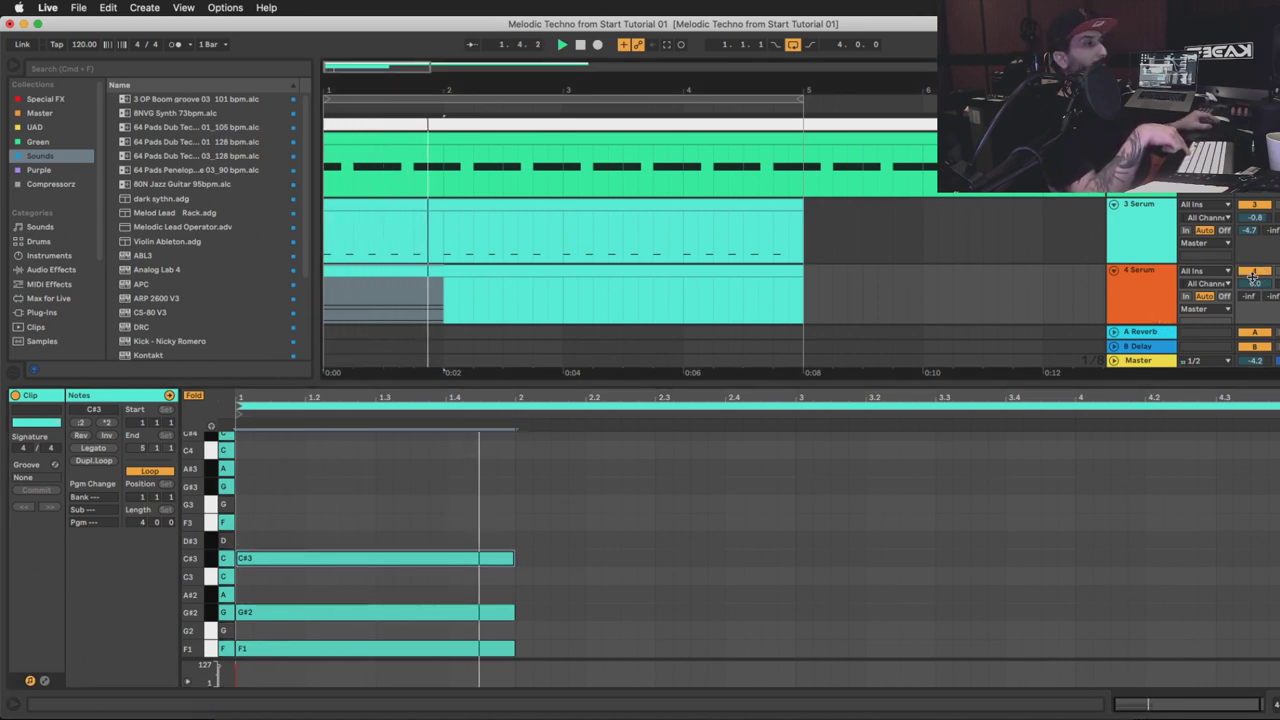
pyautogui.press('space')
# Lower the C#3 note of the first chord to C3
pyautogui.moveTo(449, 514); pyautogui.dragTo(421, 688)
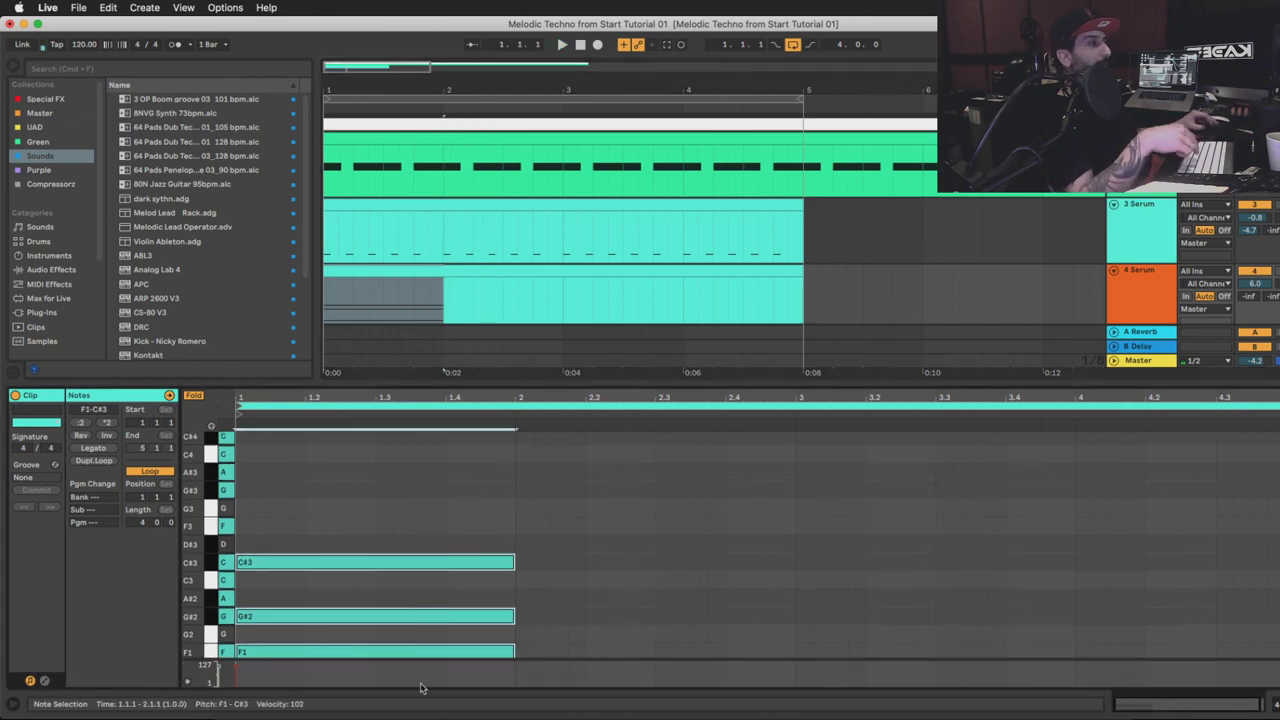
pyautogui.scroll(-1, 428, 650)
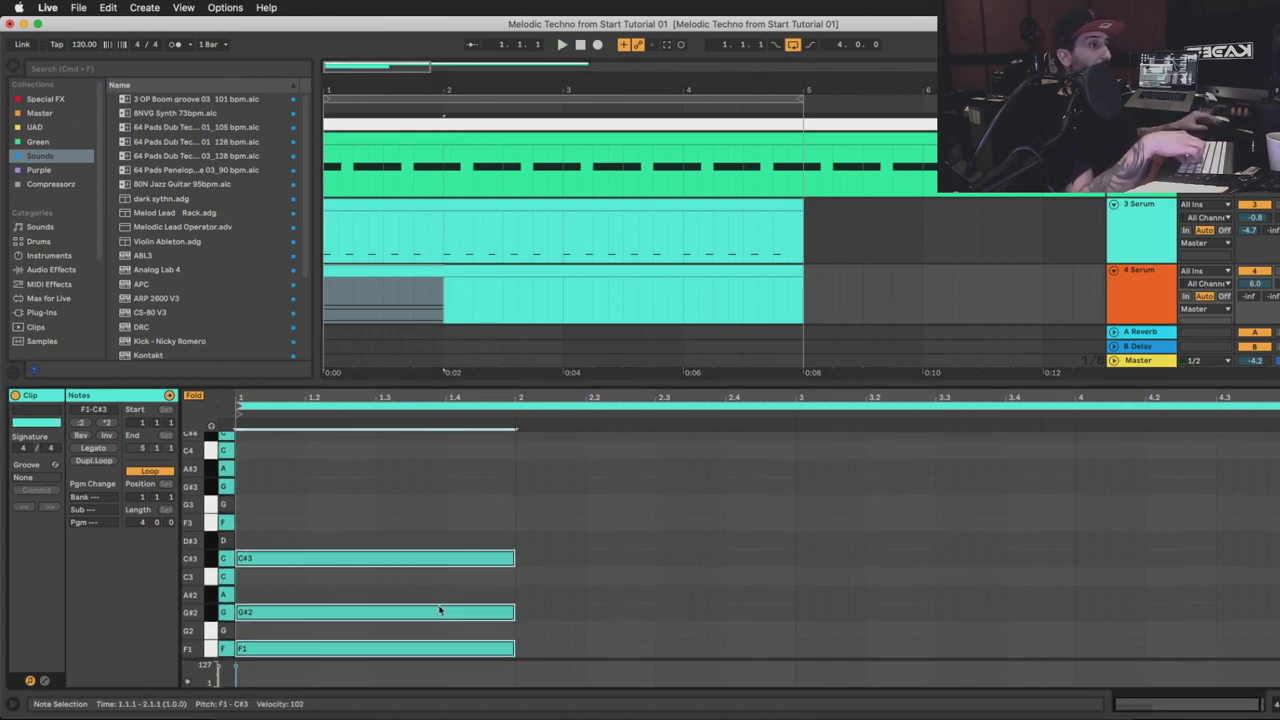
pyautogui.click(325, 558)
pyautogui.moveTo(325, 558); pyautogui.dragTo(325, 575)
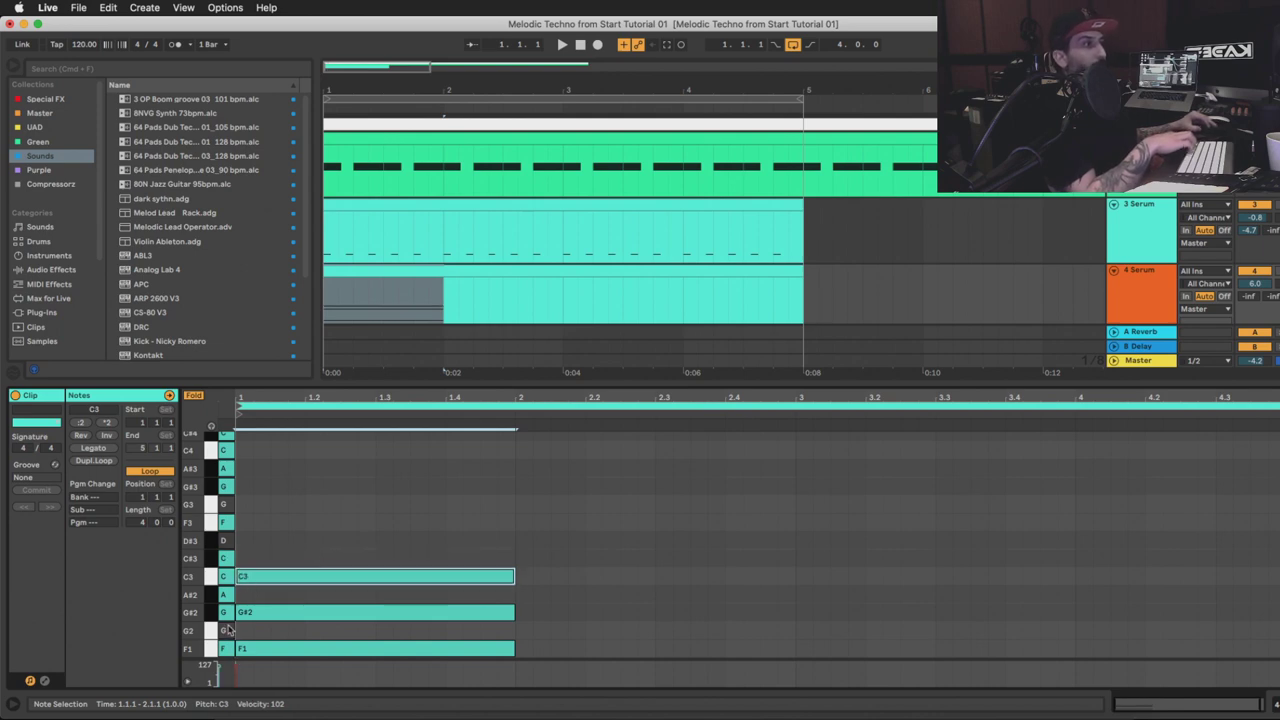
# Duplicate the one-bar chord into bars 2 to 7, raising each copy one folded scale row above the previous chord
pyautogui.press('super+a')
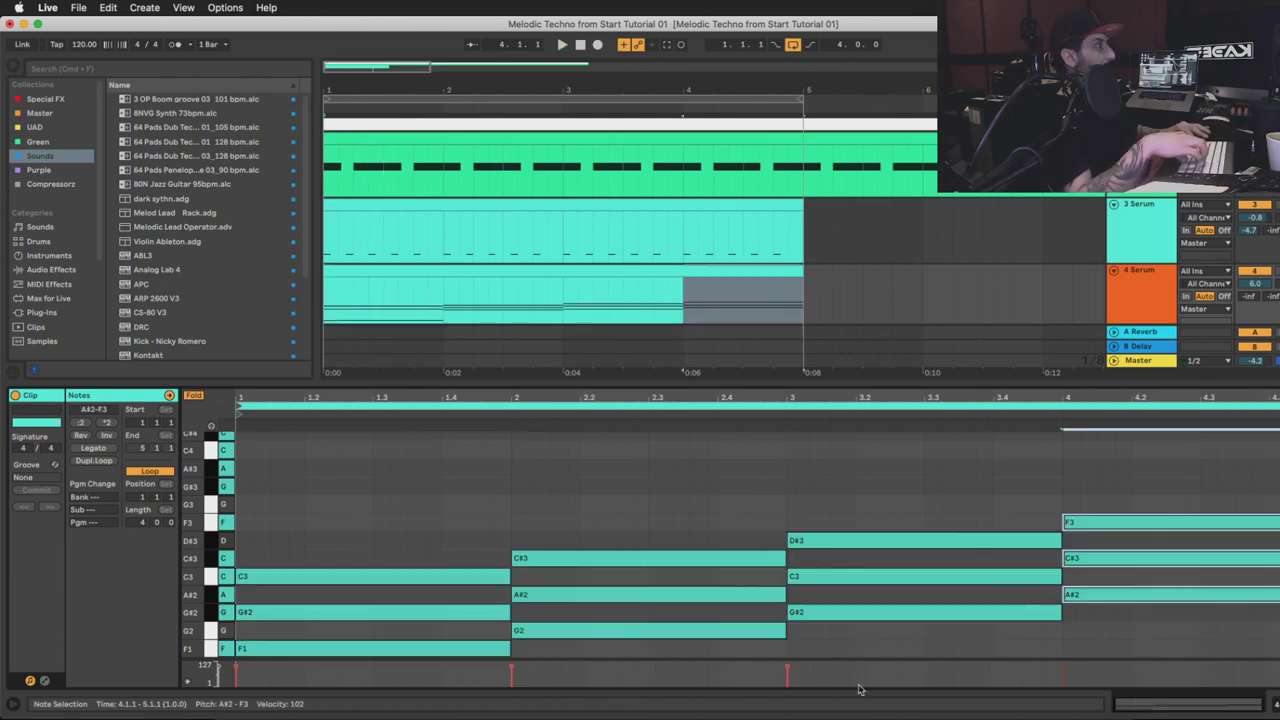
pyautogui.press('Right')
pyautogui.press('Right')
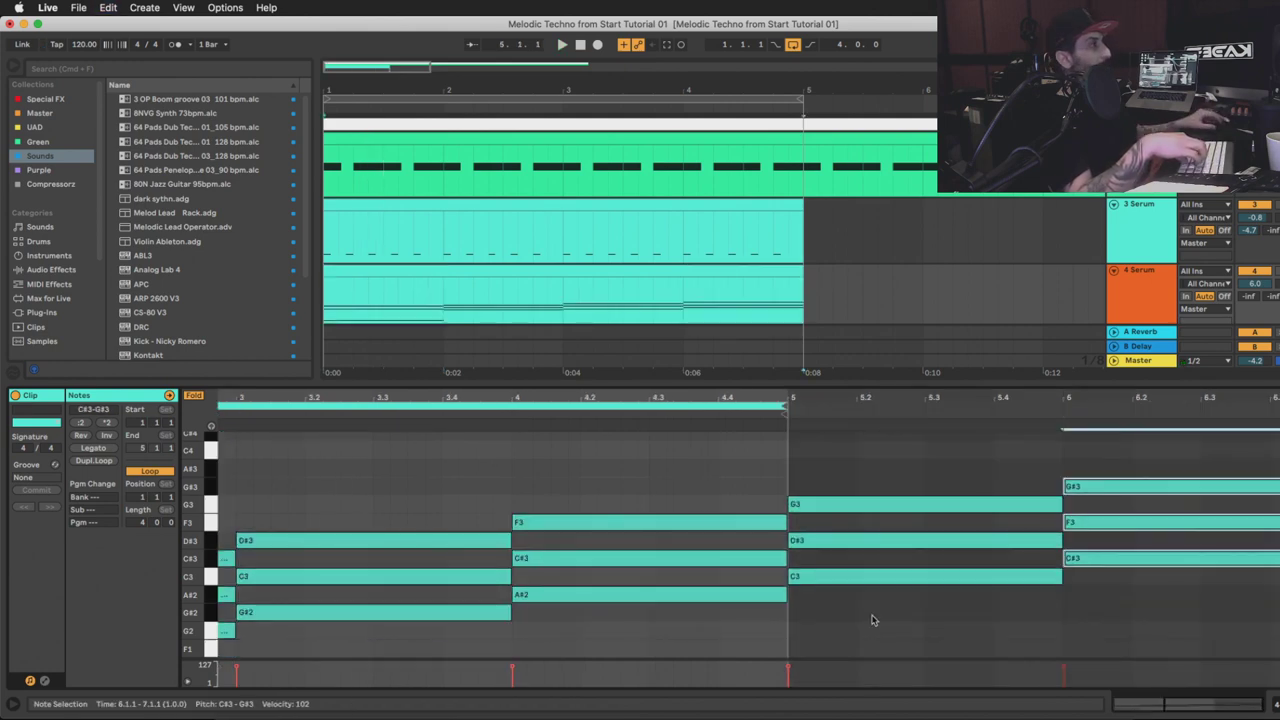
pyautogui.press('-')
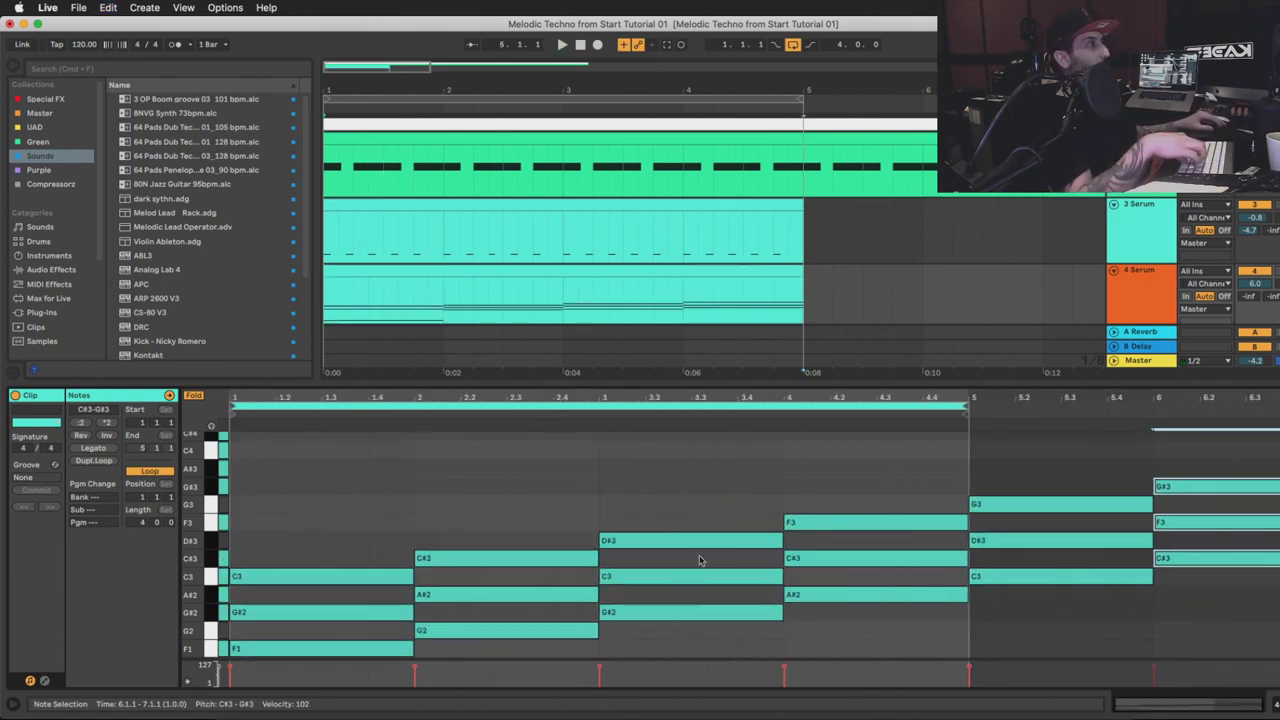
pyautogui.press('super+d')
pyautogui.press('Up')
pyautogui.press('Up')
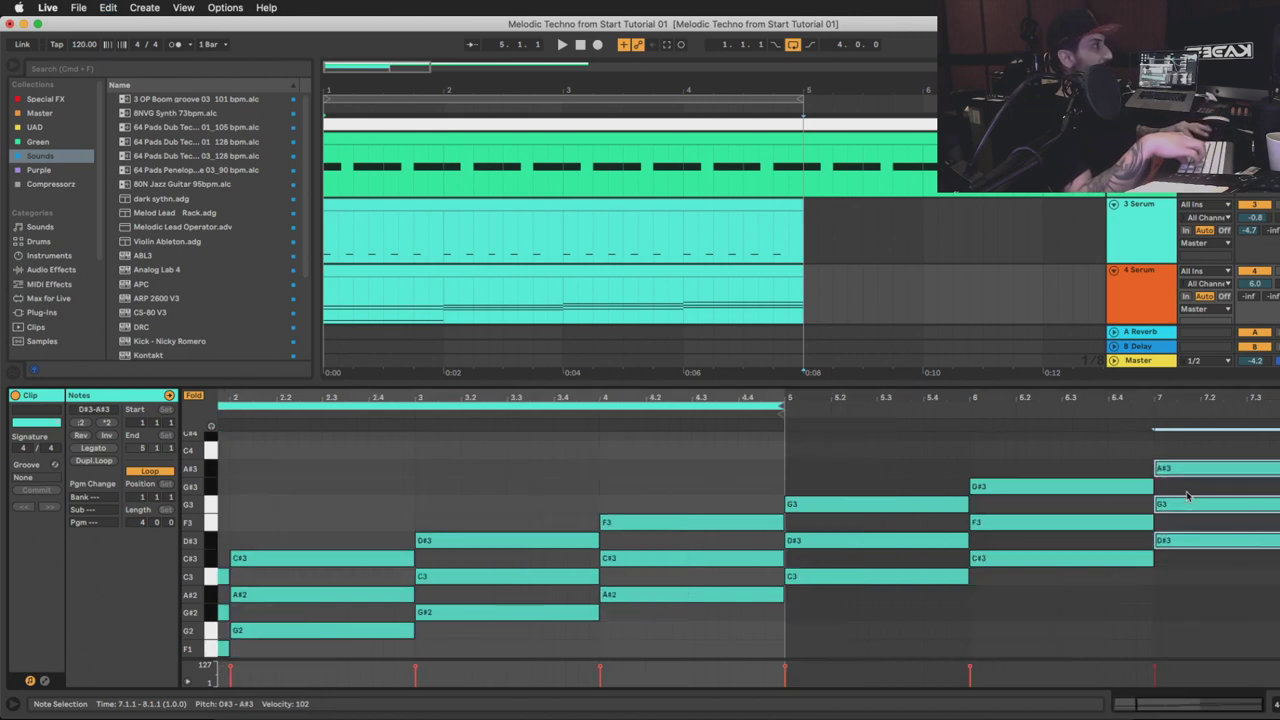
# Unfold the note rows, raise the first chord's F1 note one octave to F2 and play it
pyautogui.moveTo(488, 403); pyautogui.dragTo(600, 408)
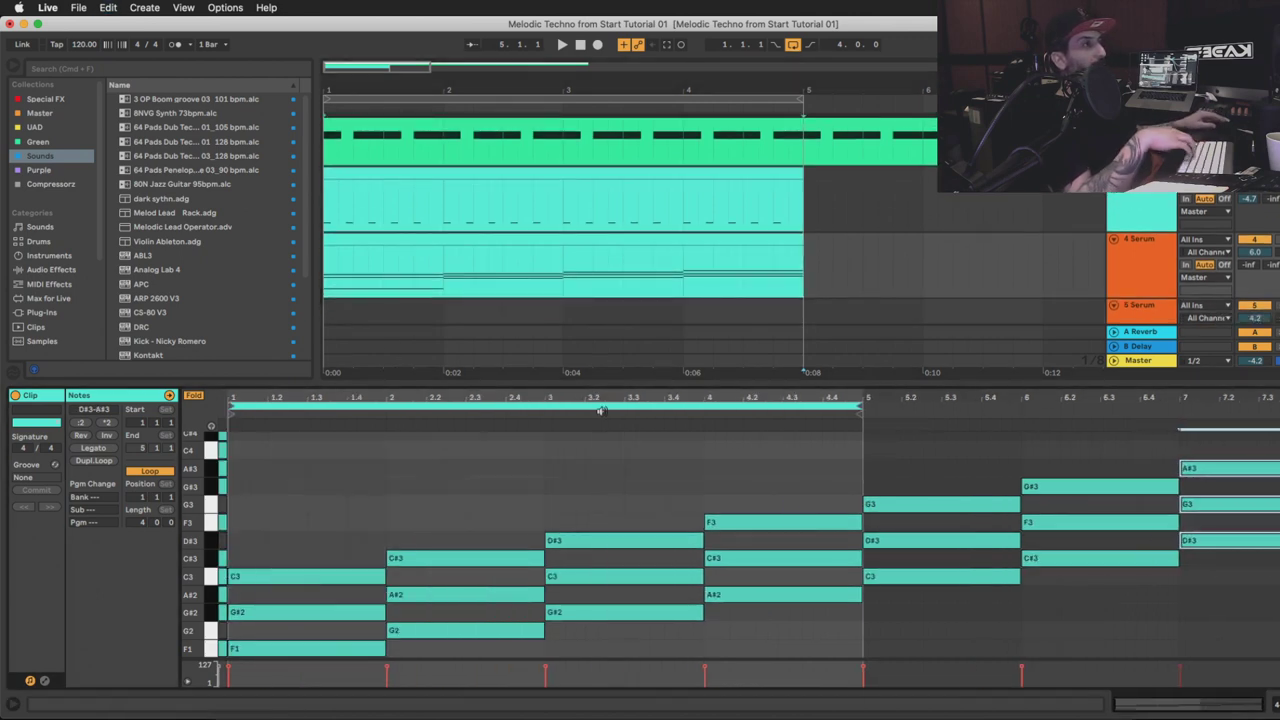
pyautogui.scroll(-2, 372, 502)
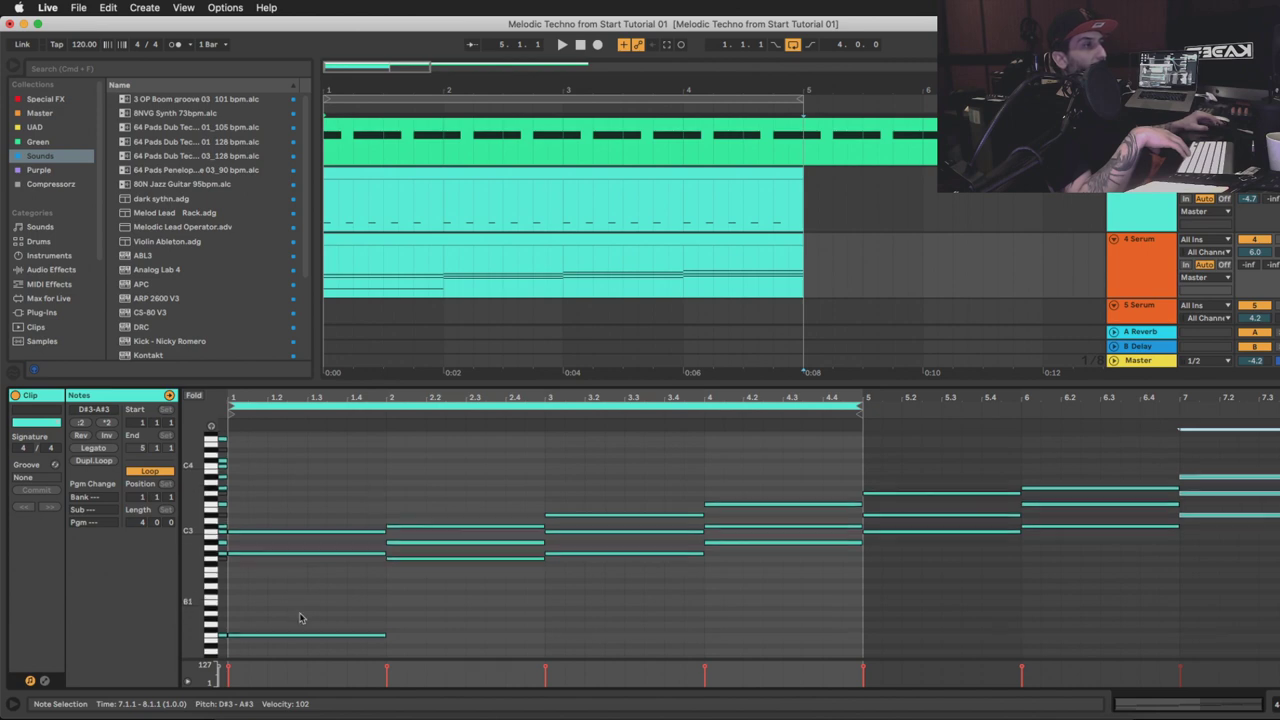
pyautogui.scroll(2, 299, 617)
pyautogui.click(300, 647)
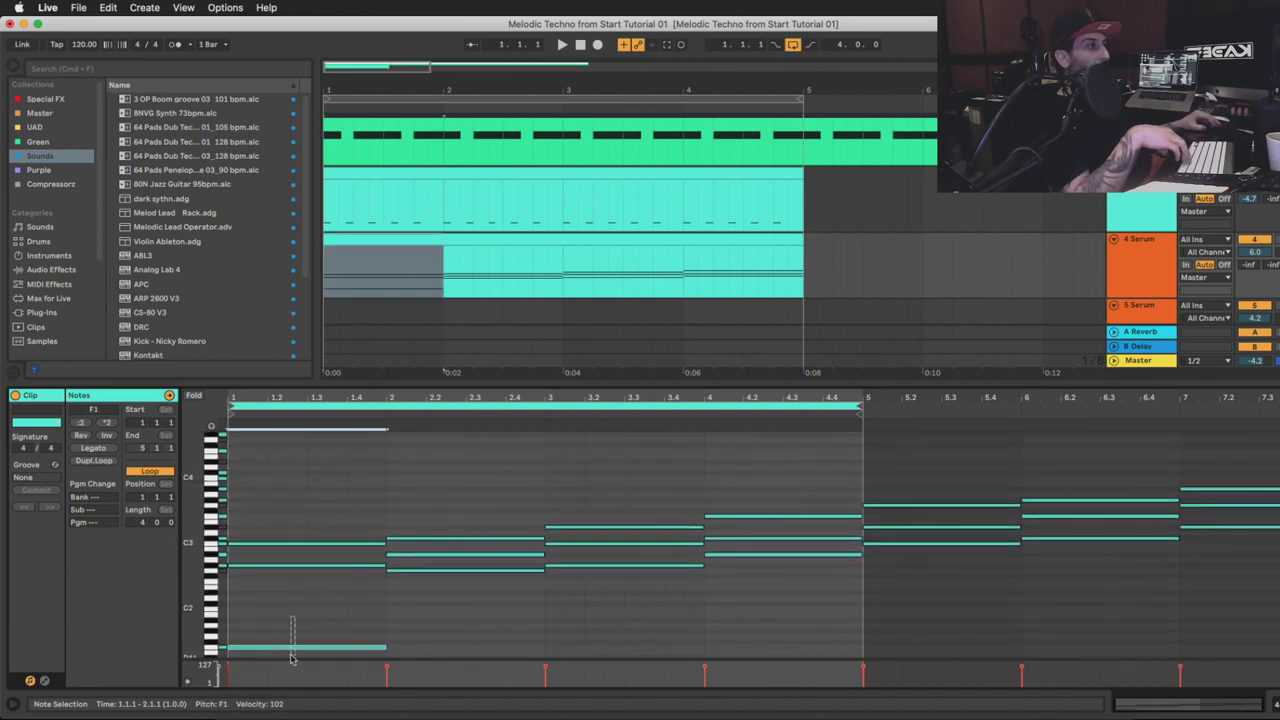
pyautogui.hotkey('shift', 'Up')
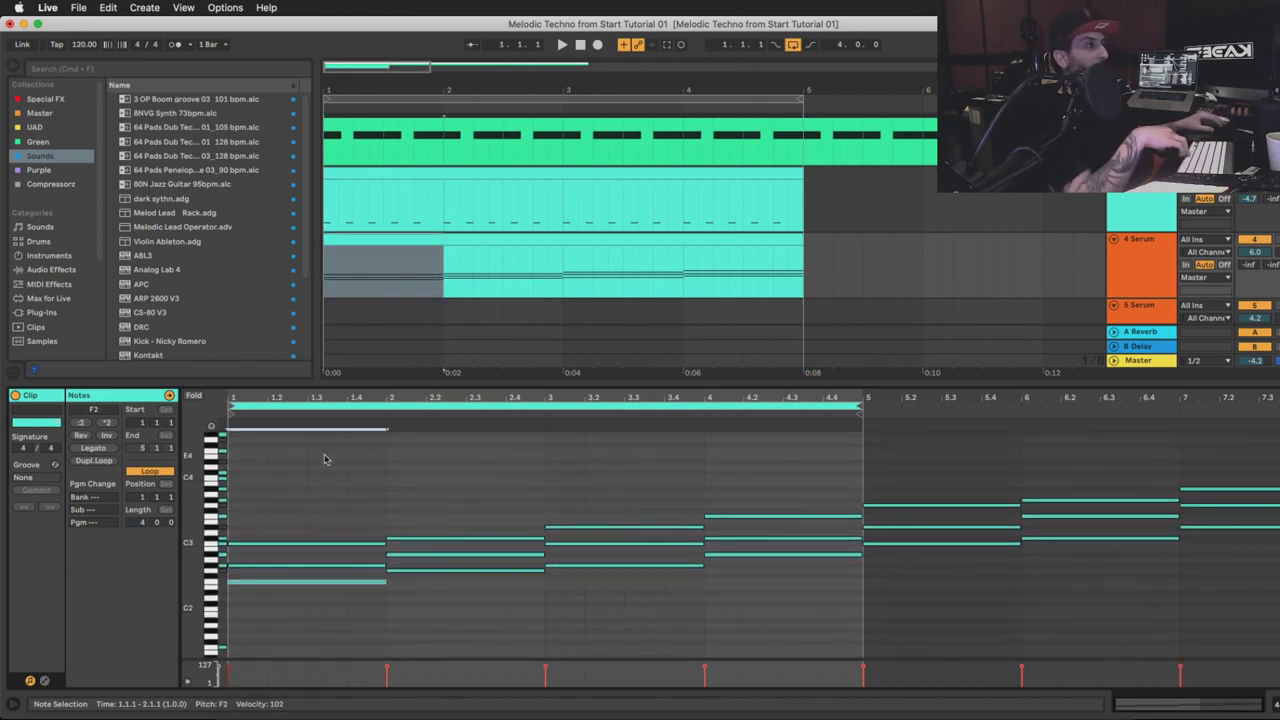
pyautogui.scroll(2, 323, 457)
pyautogui.press('space')
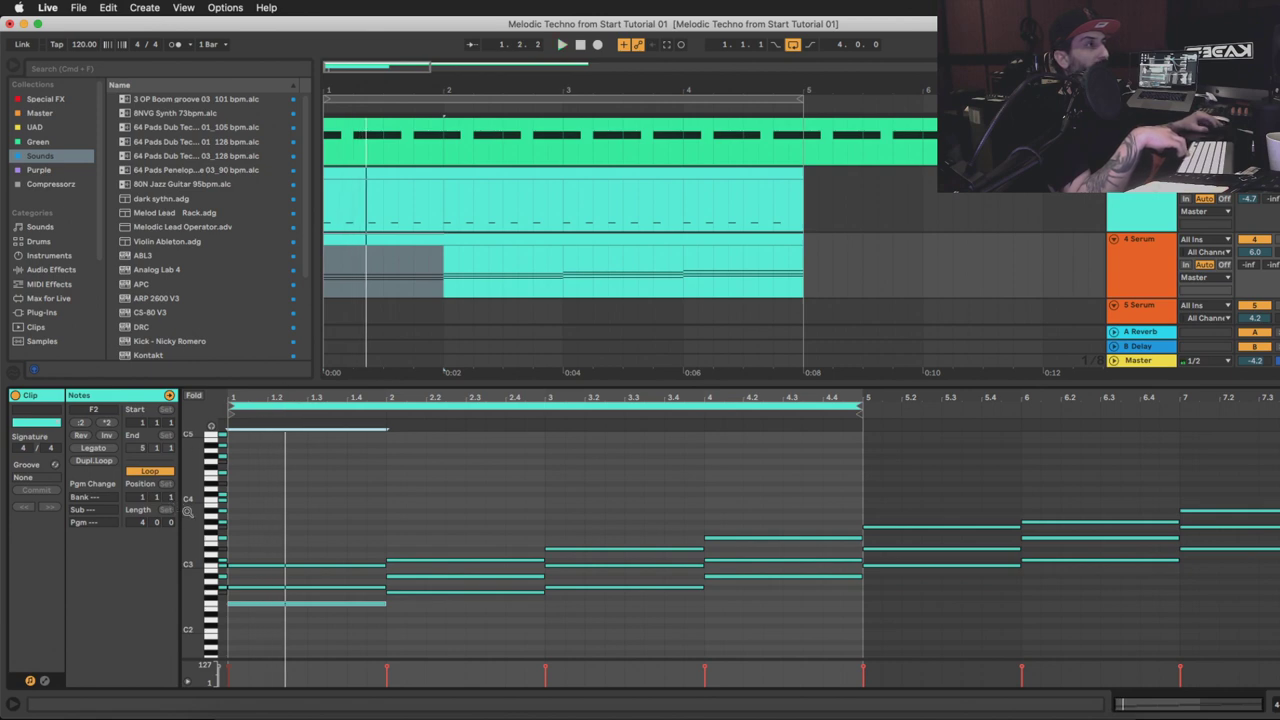
# Deactivate the chords in bars 2, 3, 6 and 7, keeping those in bars 1, 4 and 5 active
pyautogui.moveTo(187, 511); pyautogui.dragTo(302, 547)
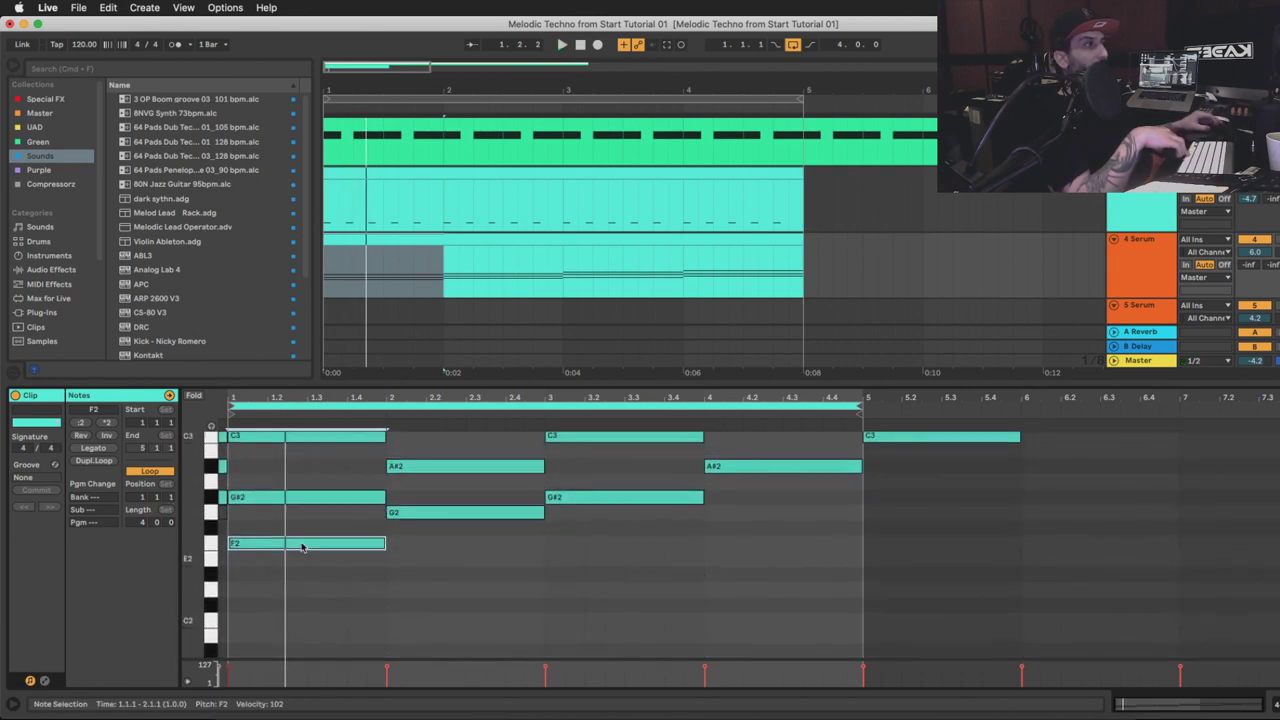
pyautogui.scroll(1, 295, 505)
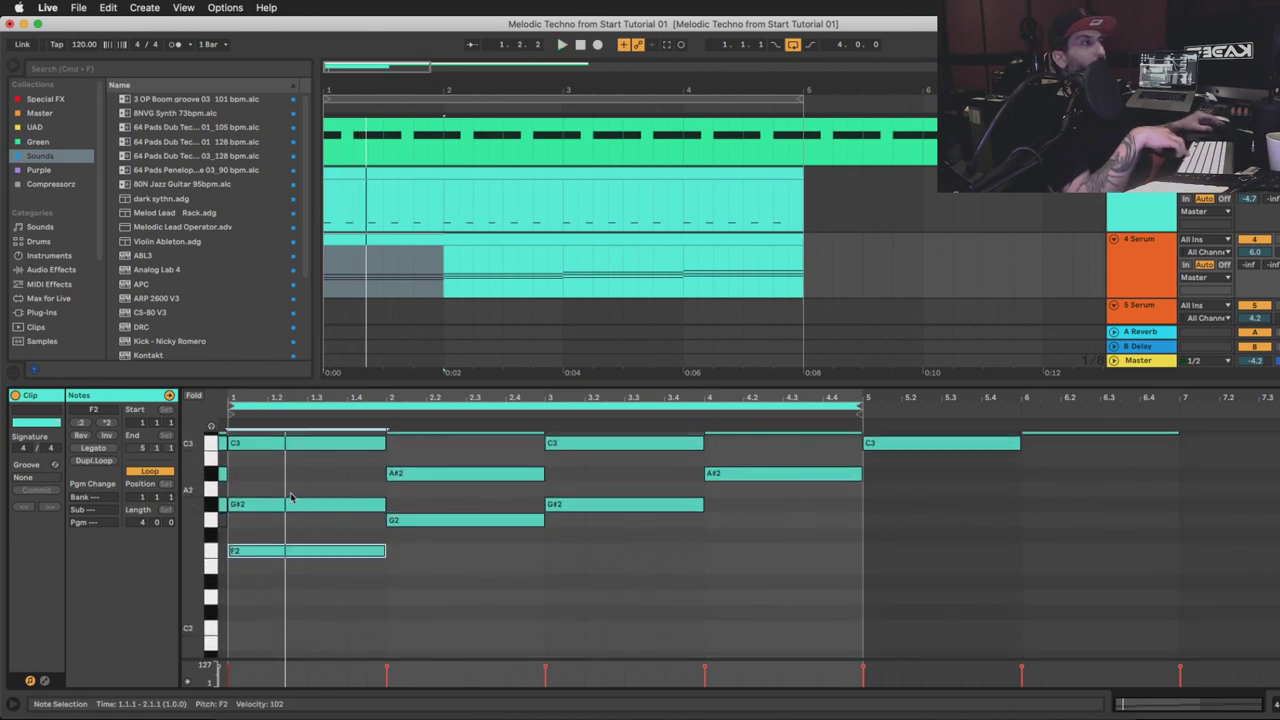
pyautogui.scroll(3, 294, 446)
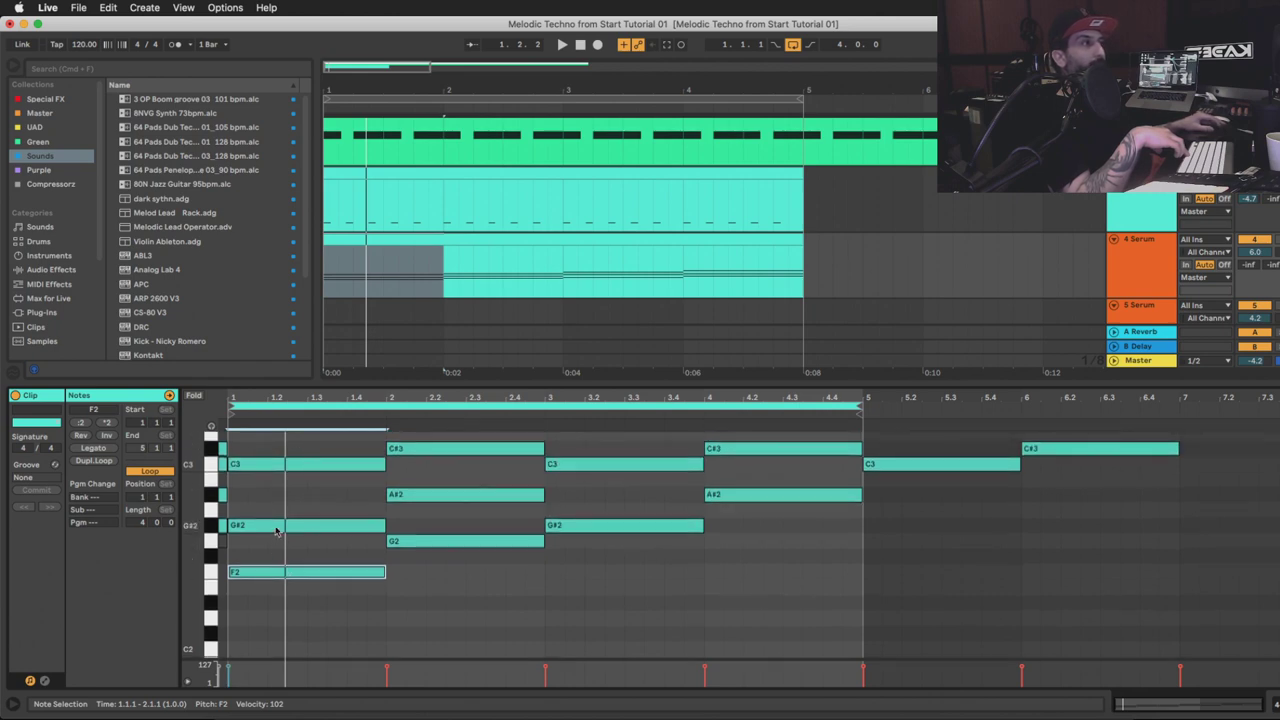
pyautogui.moveTo(284, 442); pyautogui.dragTo(304, 624)
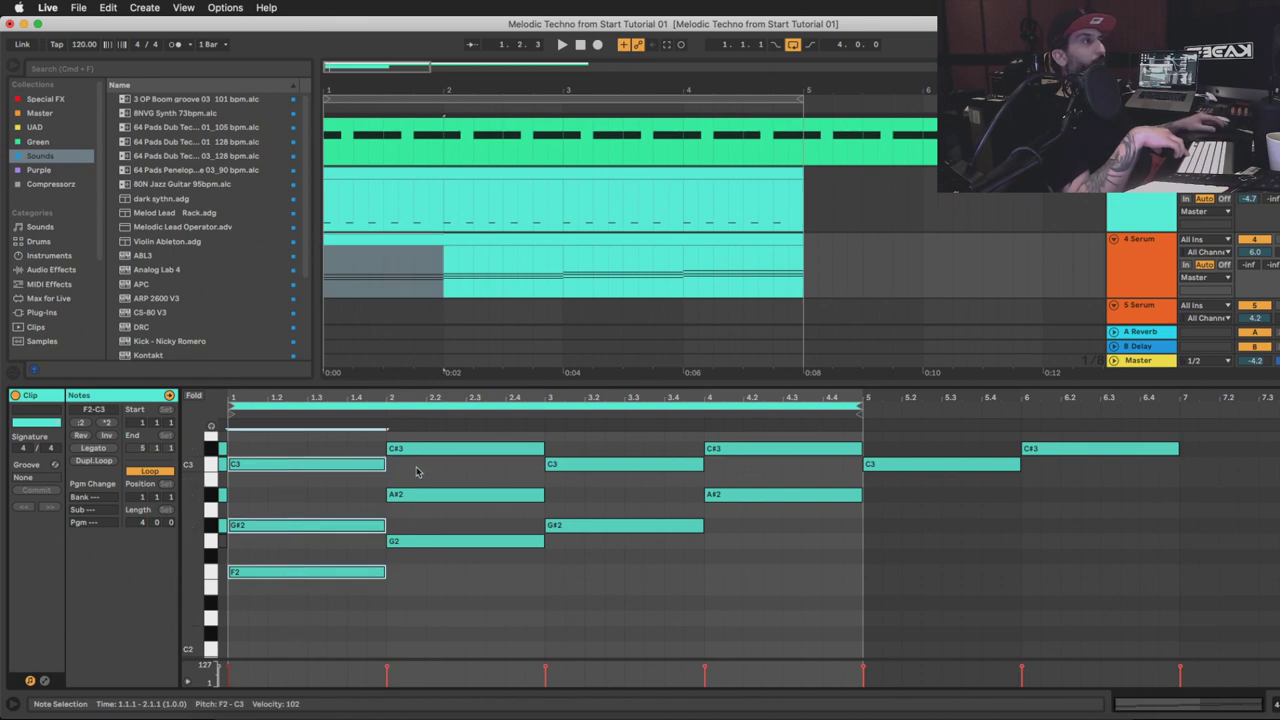
pyautogui.moveTo(460, 566); pyautogui.dragTo(455, 423)
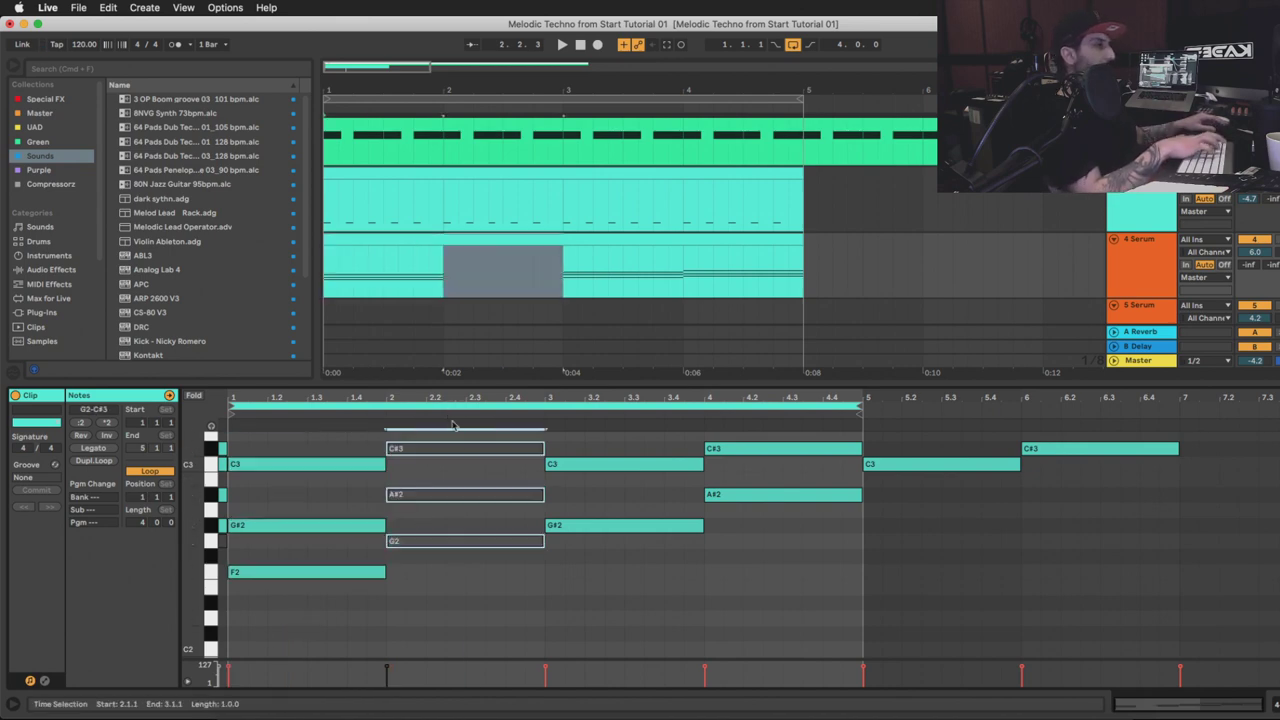
pyautogui.scroll(4, 537, 515)
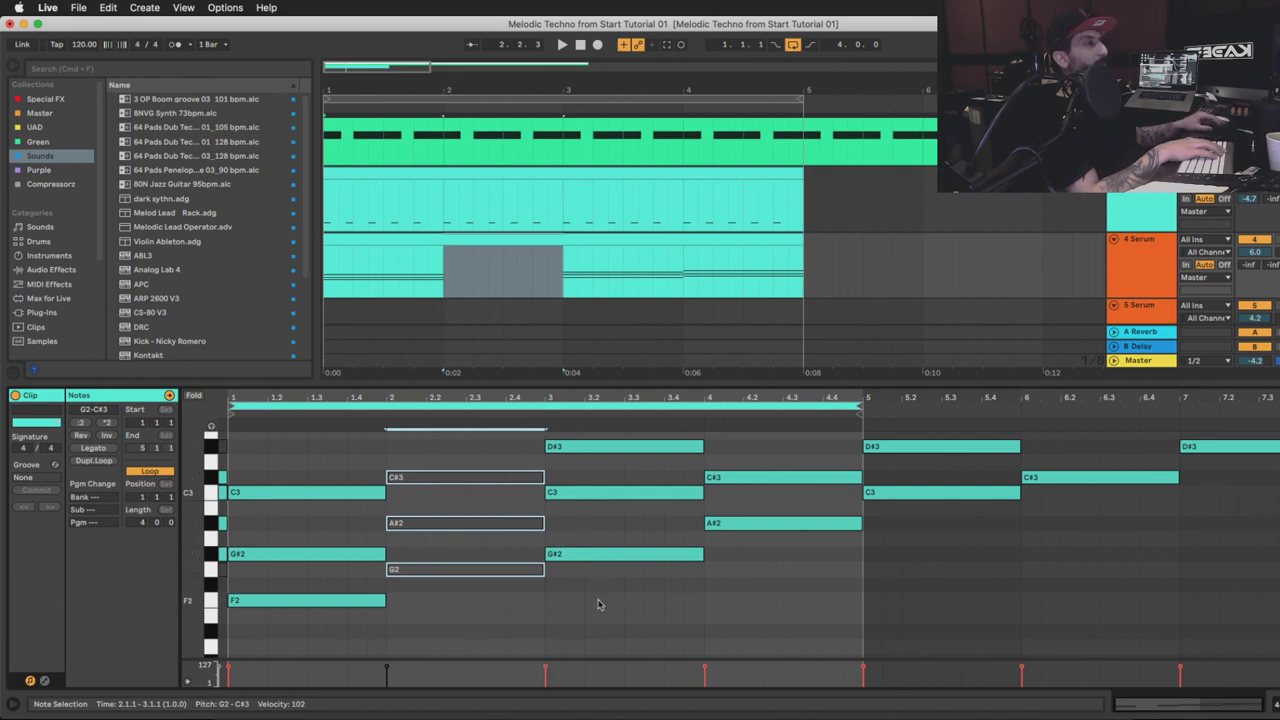
pyautogui.moveTo(598, 604); pyautogui.dragTo(700, 436)
pyautogui.scroll(4, 670, 526)
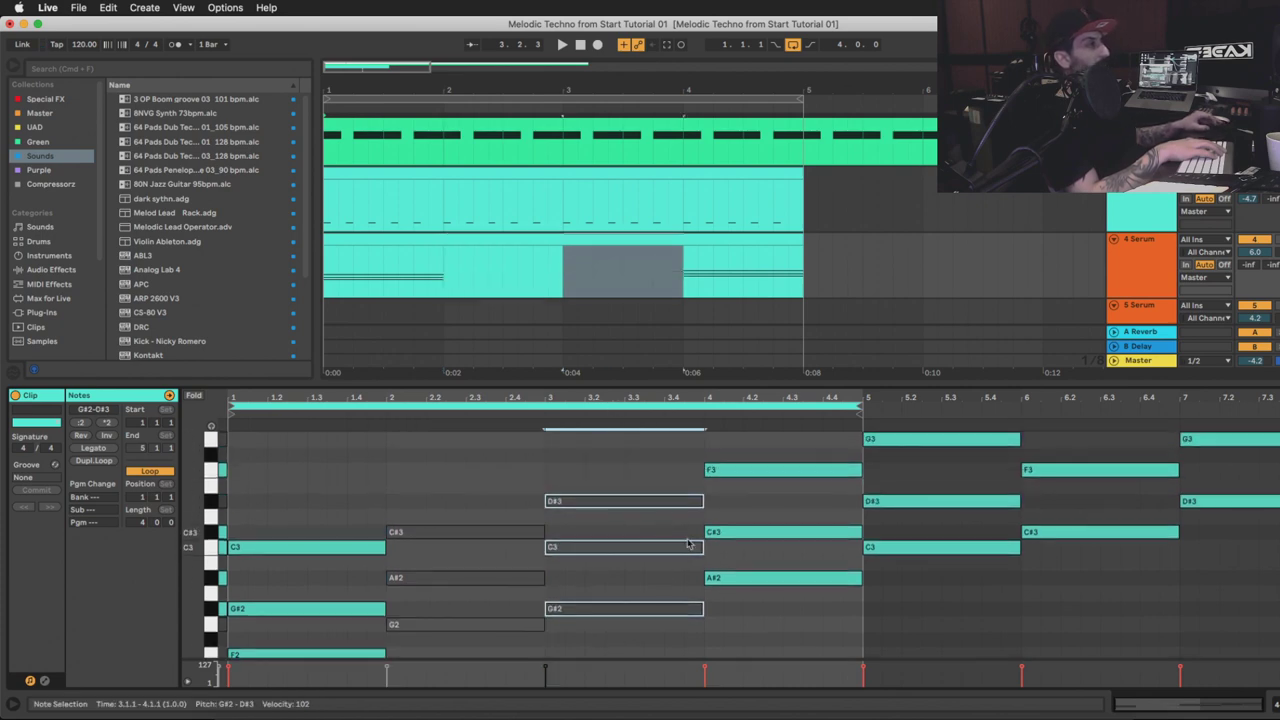
pyautogui.moveTo(760, 598); pyautogui.dragTo(790, 432)
pyautogui.moveTo(908, 570); pyautogui.dragTo(960, 440)
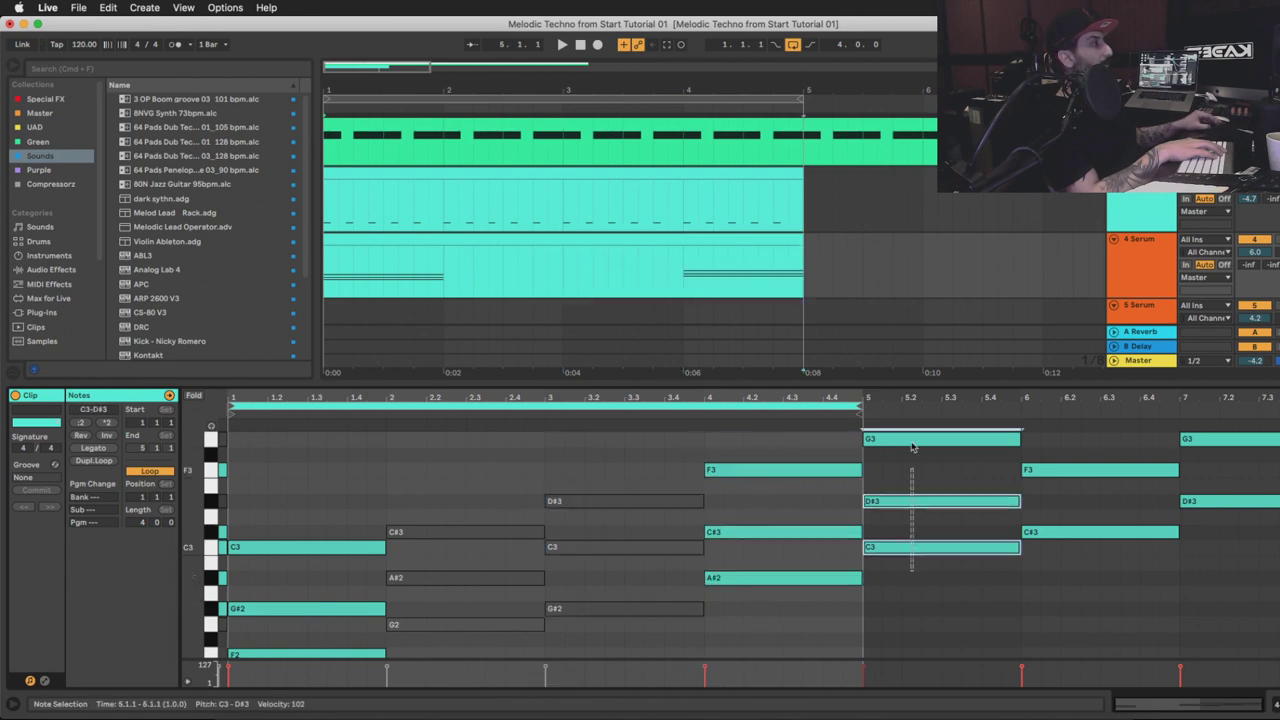
pyautogui.scroll(4, 1054, 571)
pyautogui.moveTo(1054, 600); pyautogui.dragTo(1100, 470)
pyautogui.press('0')
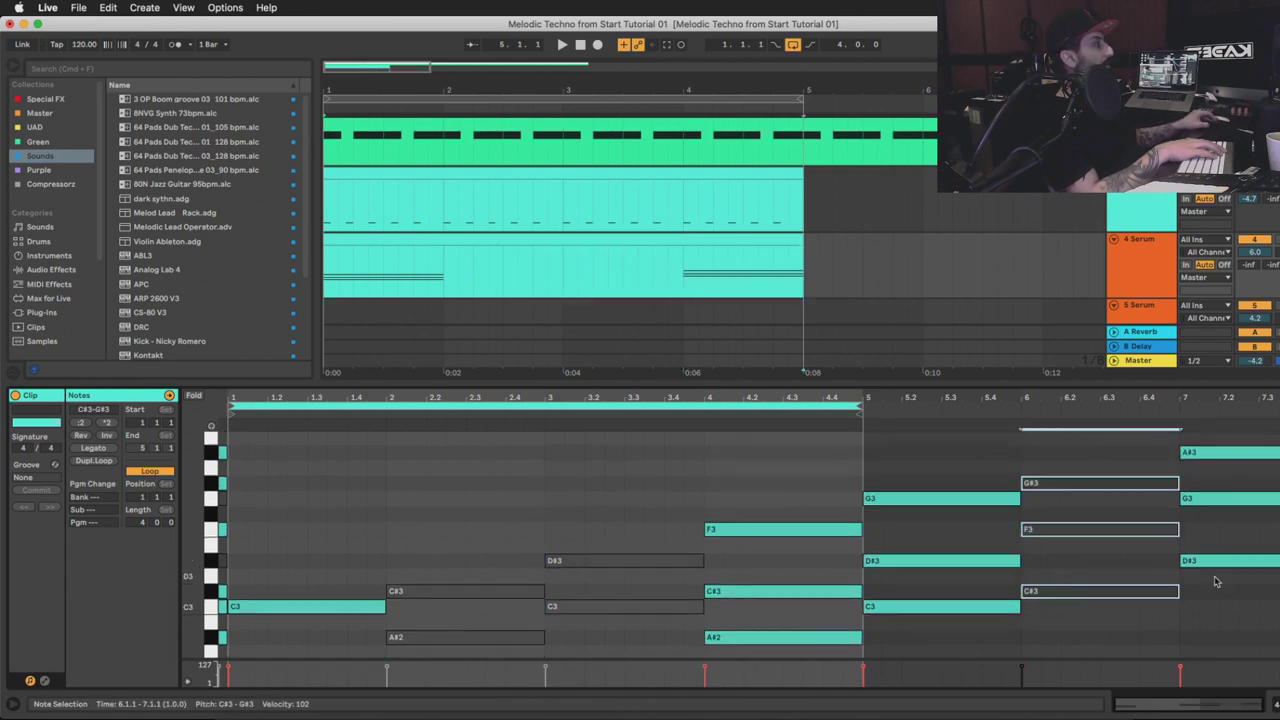
pyautogui.moveTo(1215, 582); pyautogui.dragTo(1221, 378)
pyautogui.press('0')
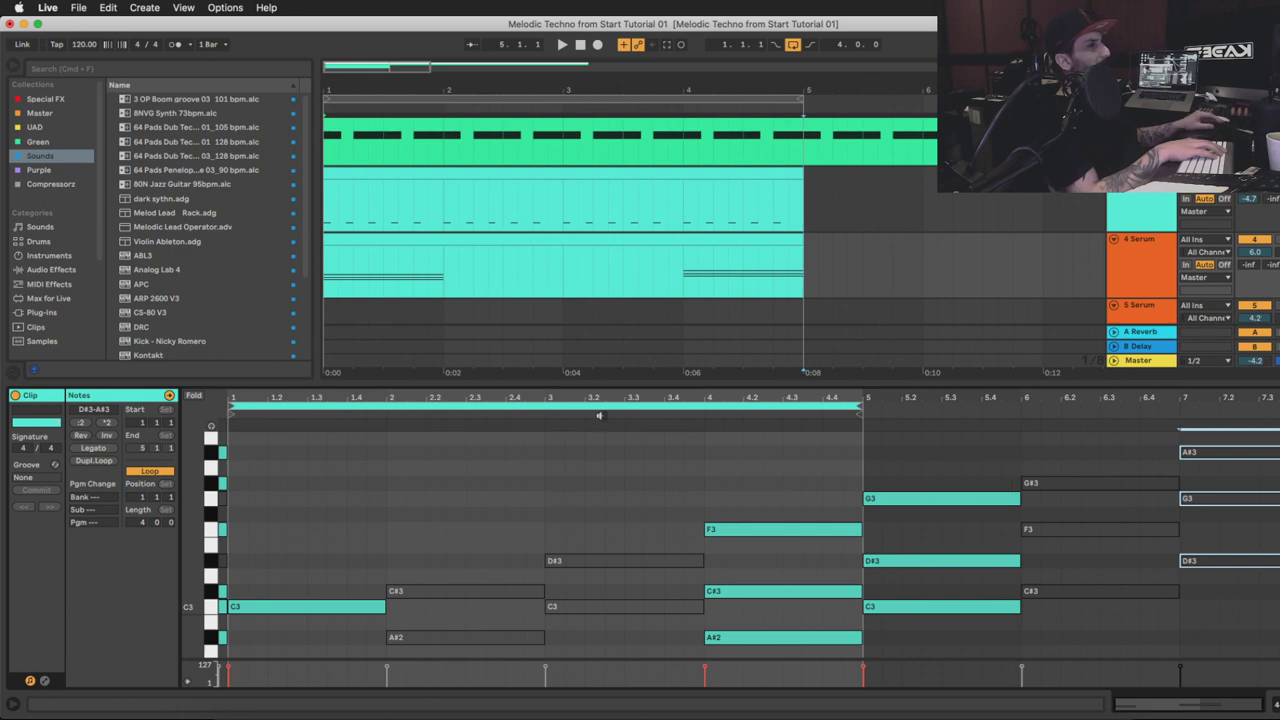
# Delete the deactivated chords in bars 2, 3, 6 and 7 of the 4 Serum clip
pyautogui.moveTo(200, 516); pyautogui.dragTo(186, 520)
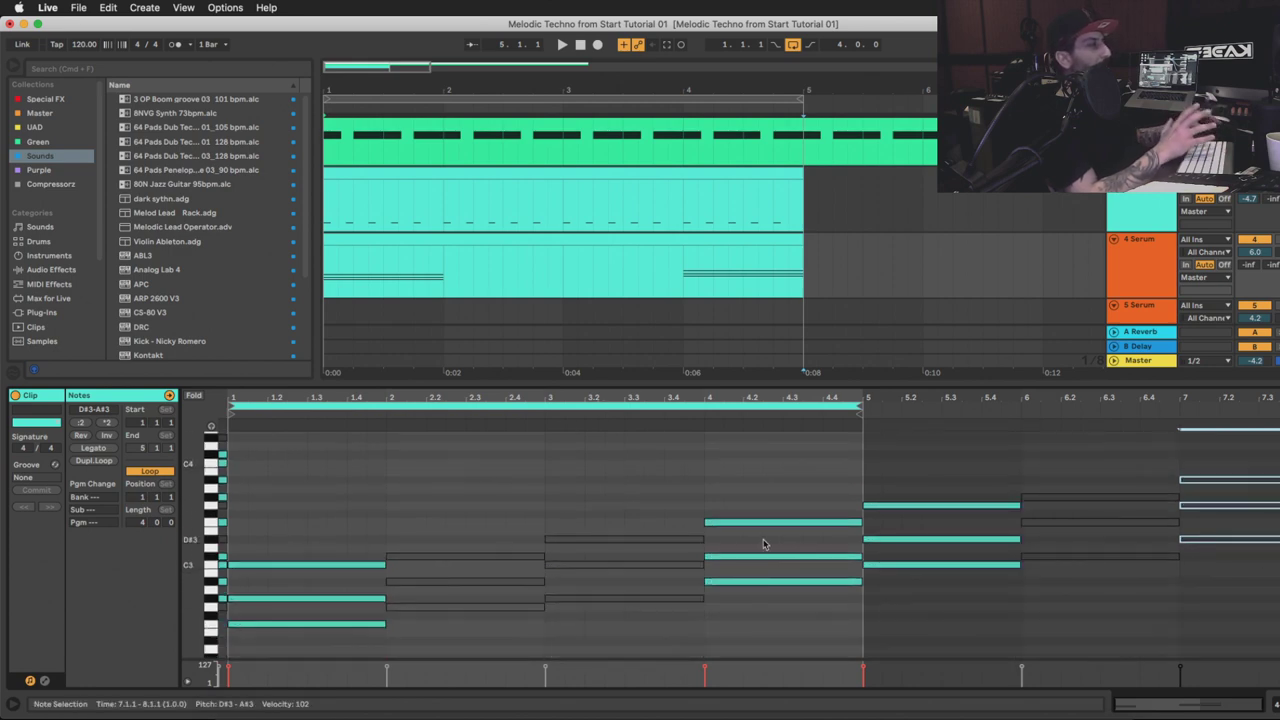
pyautogui.moveTo(622, 497); pyautogui.dragTo(628, 651)
pyautogui.press('Delete')
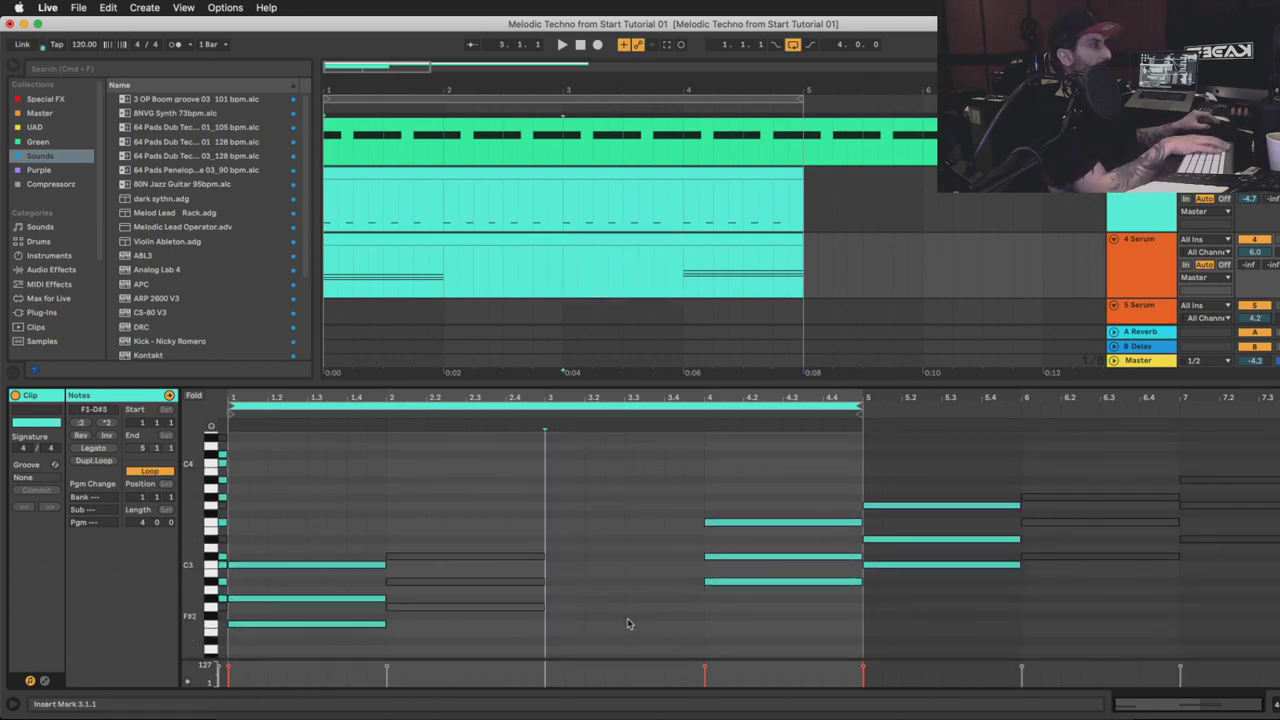
pyautogui.moveTo(1085, 593); pyautogui.dragTo(1134, 449)
pyautogui.press('Delete')
pyautogui.moveTo(1200, 590); pyautogui.dragTo(1200, 450)
pyautogui.press('Delete')
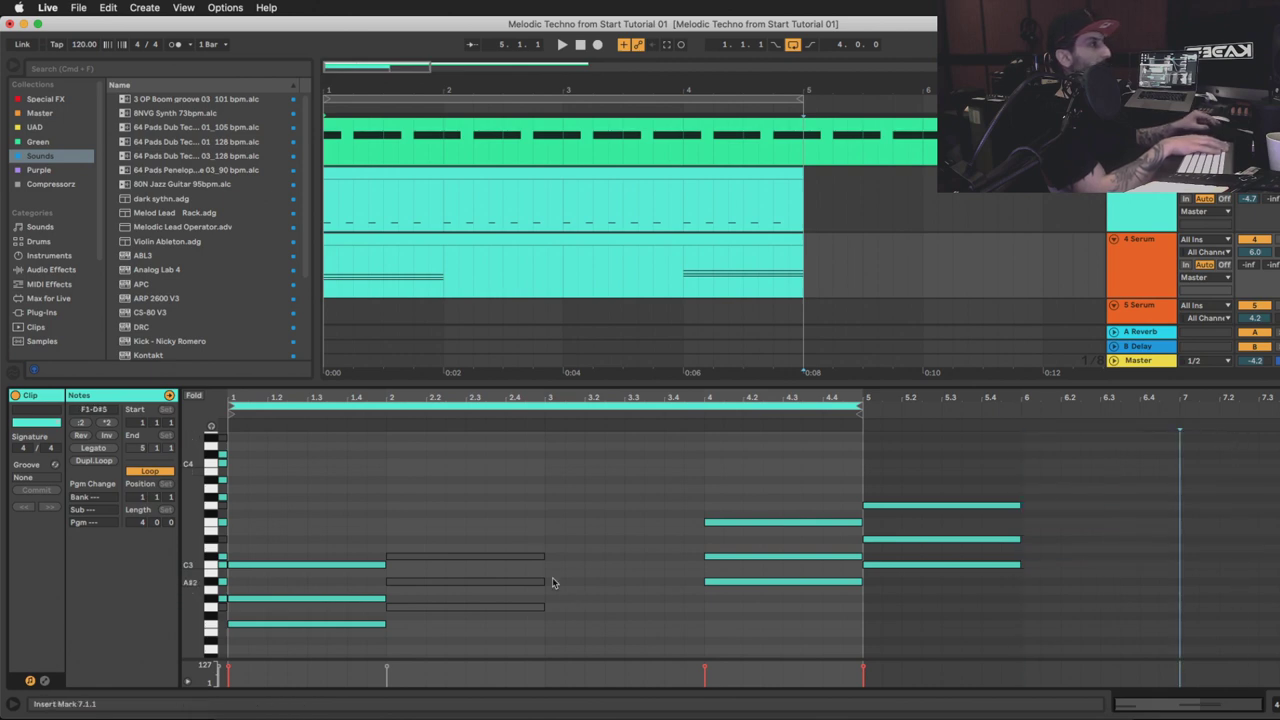
pyautogui.moveTo(486, 483); pyautogui.dragTo(464, 699)
pyautogui.press('Delete')
# Move the chords in bars 4 and 5 together to start at 2.1.1, and fold the note rows again
pyautogui.moveTo(706, 471); pyautogui.dragTo(937, 623)
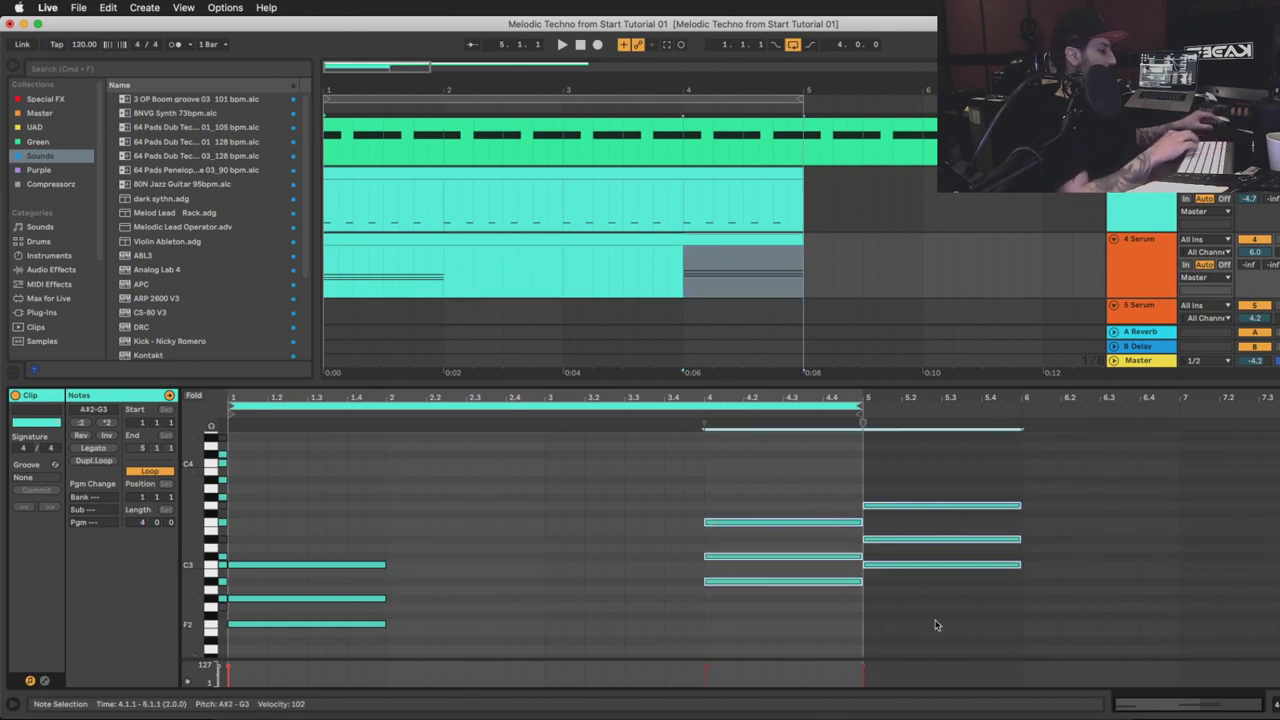
pyautogui.press('Left')
pyautogui.press('Left')
pyautogui.press('Left')
pyautogui.press('Left')
pyautogui.press('Left')
pyautogui.press('Left')
pyautogui.press('Left')
pyautogui.press('Left')
pyautogui.press('Left')
pyautogui.press('Left')
pyautogui.press('Left')
pyautogui.press('Left')
pyautogui.press('Left')
pyautogui.press('Left')
pyautogui.press('Left')
pyautogui.press('Left')
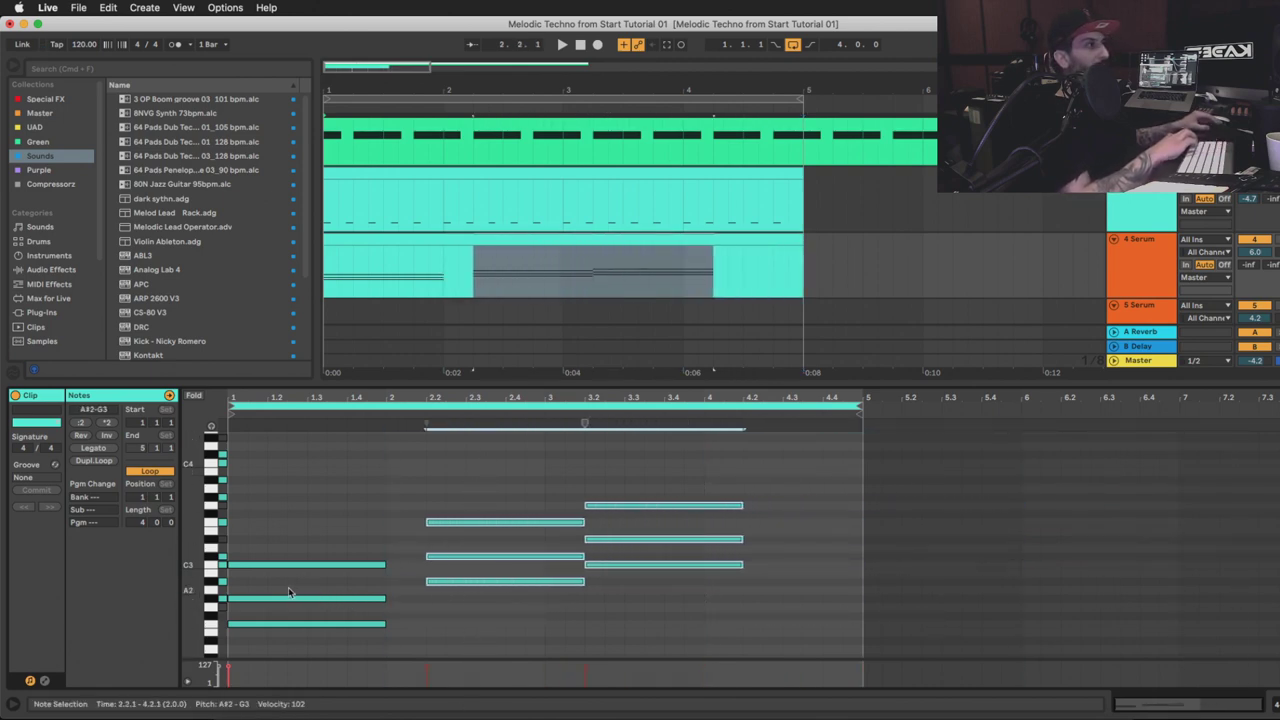
pyautogui.click(193, 396)
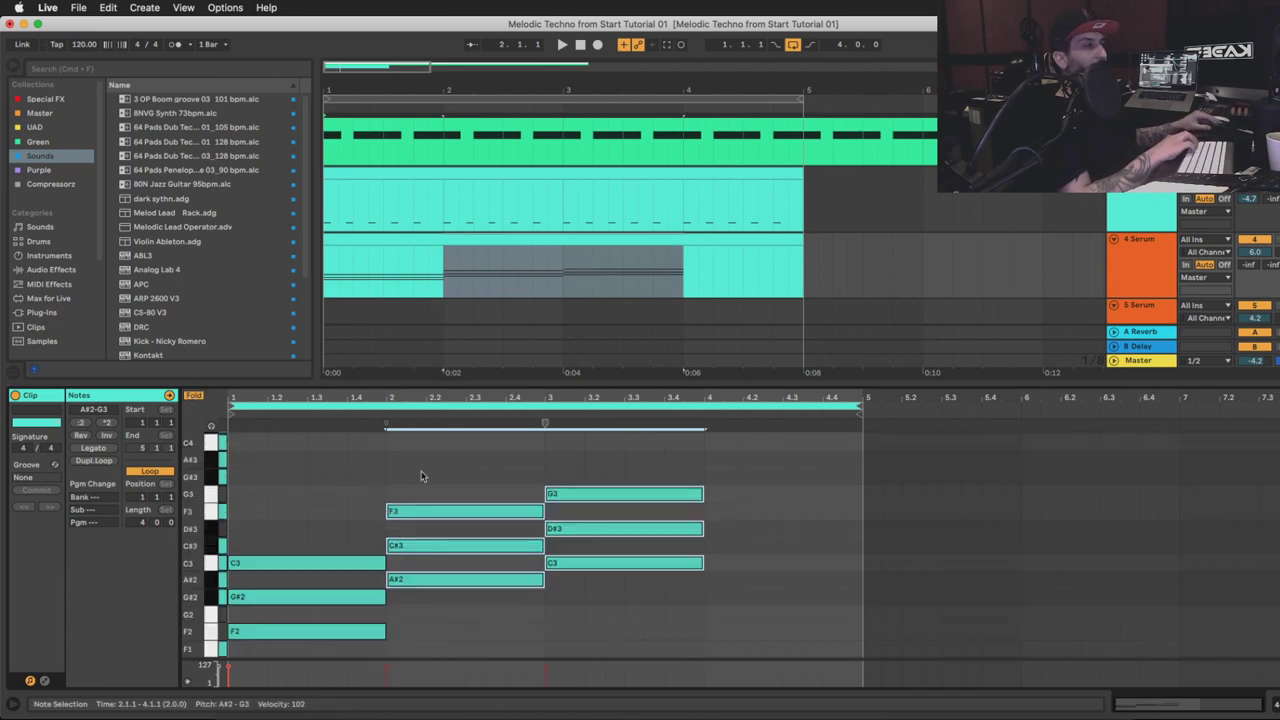
# Copy the first chord (F2, G#2, C3) to 4.1.1 and play the four-bar progression
pyautogui.moveTo(445, 468); pyautogui.dragTo(445, 614)
pyautogui.moveTo(595, 448); pyautogui.dragTo(598, 656)
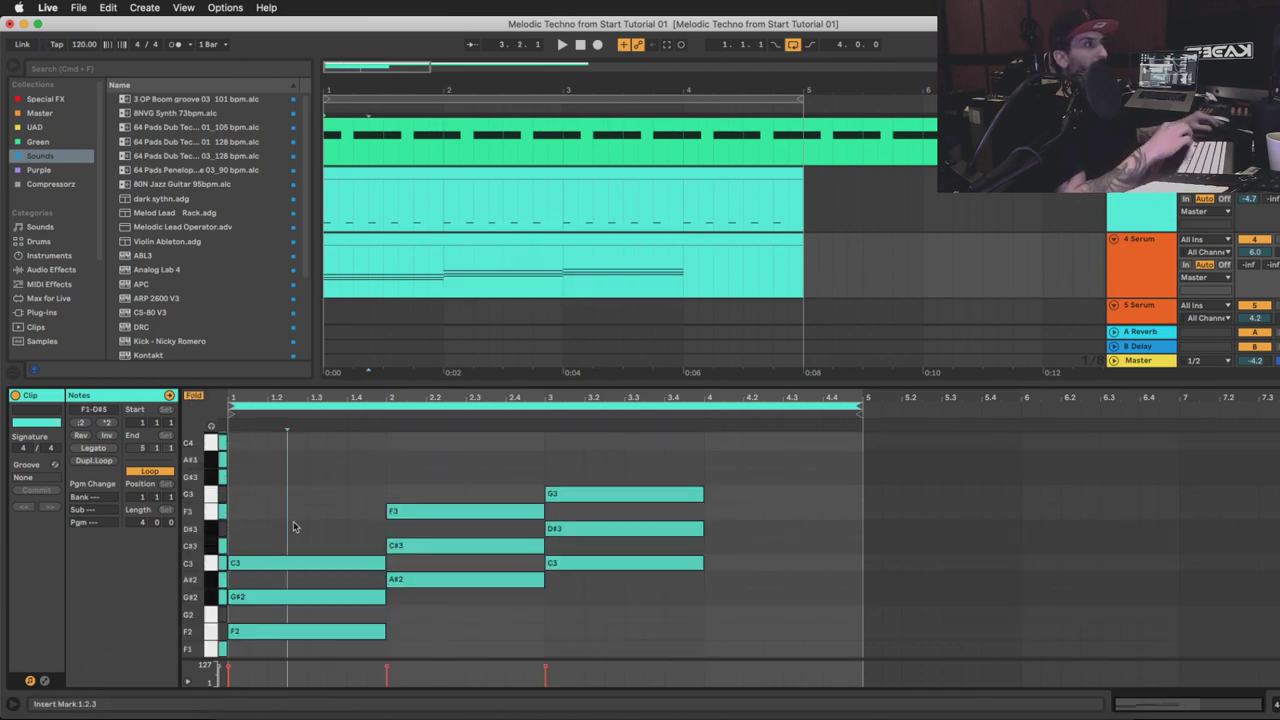
pyautogui.moveTo(294, 528); pyautogui.dragTo(300, 650)
pyautogui.press('super+c')
pyautogui.click(705, 604)
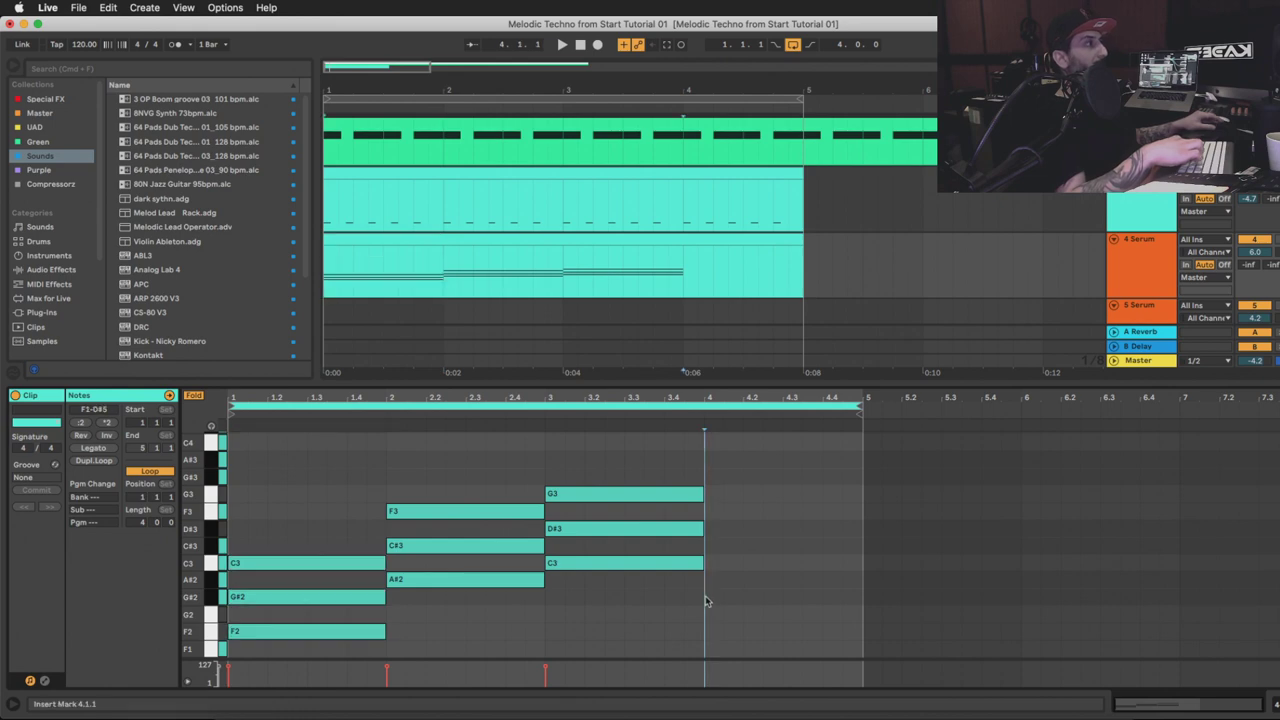
pyautogui.press('super+v')
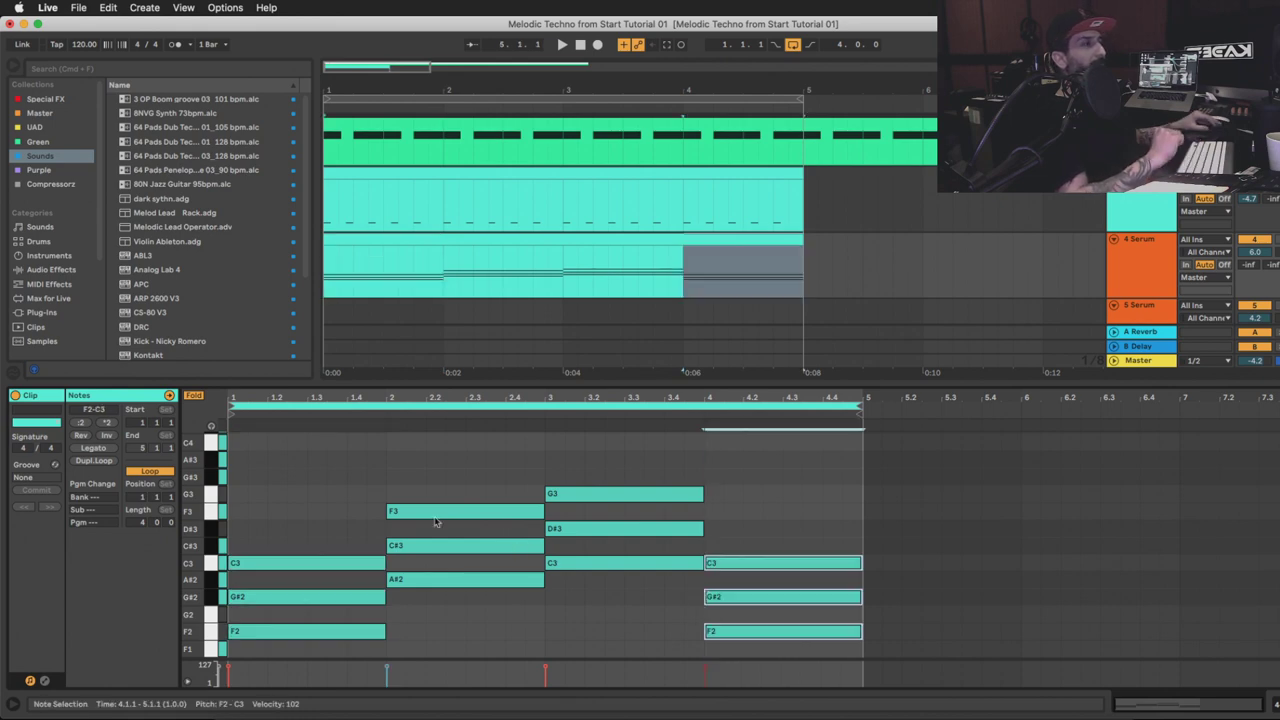
pyautogui.press('space')
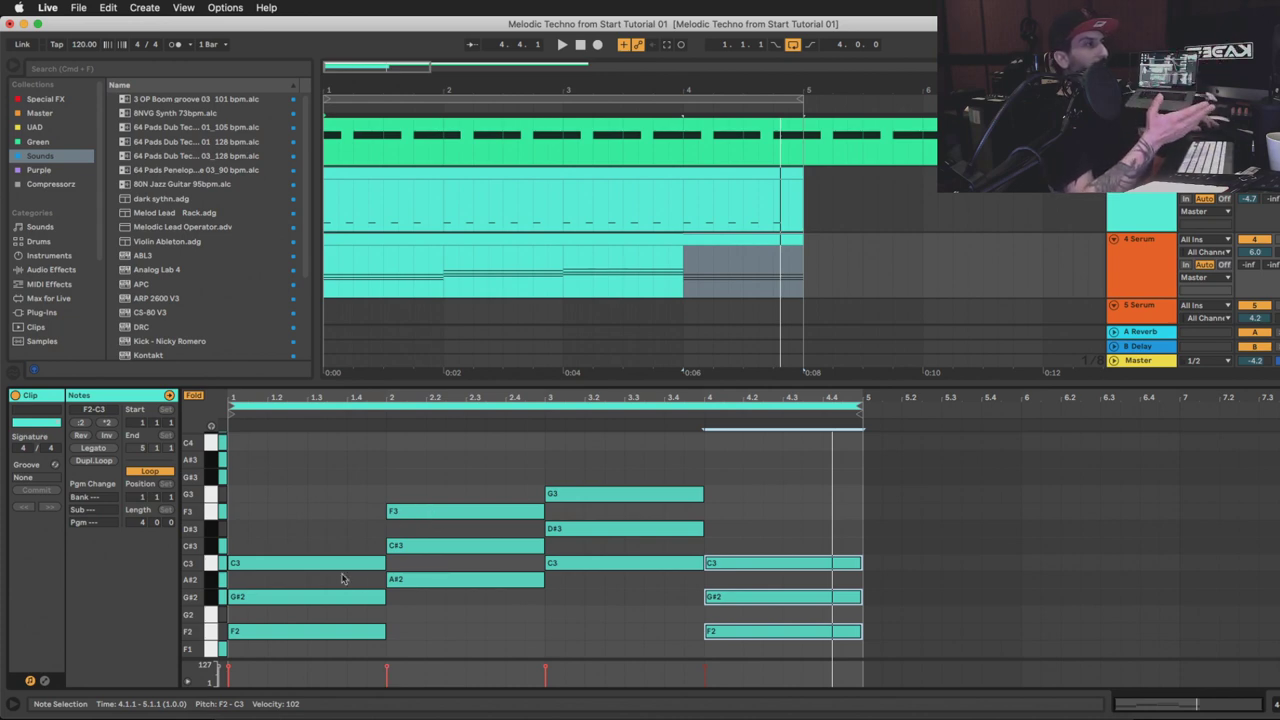
# Lower the second chord's F3 to F2 and the third chord's G3 to G2, and play the progression
pyautogui.click(321, 525)
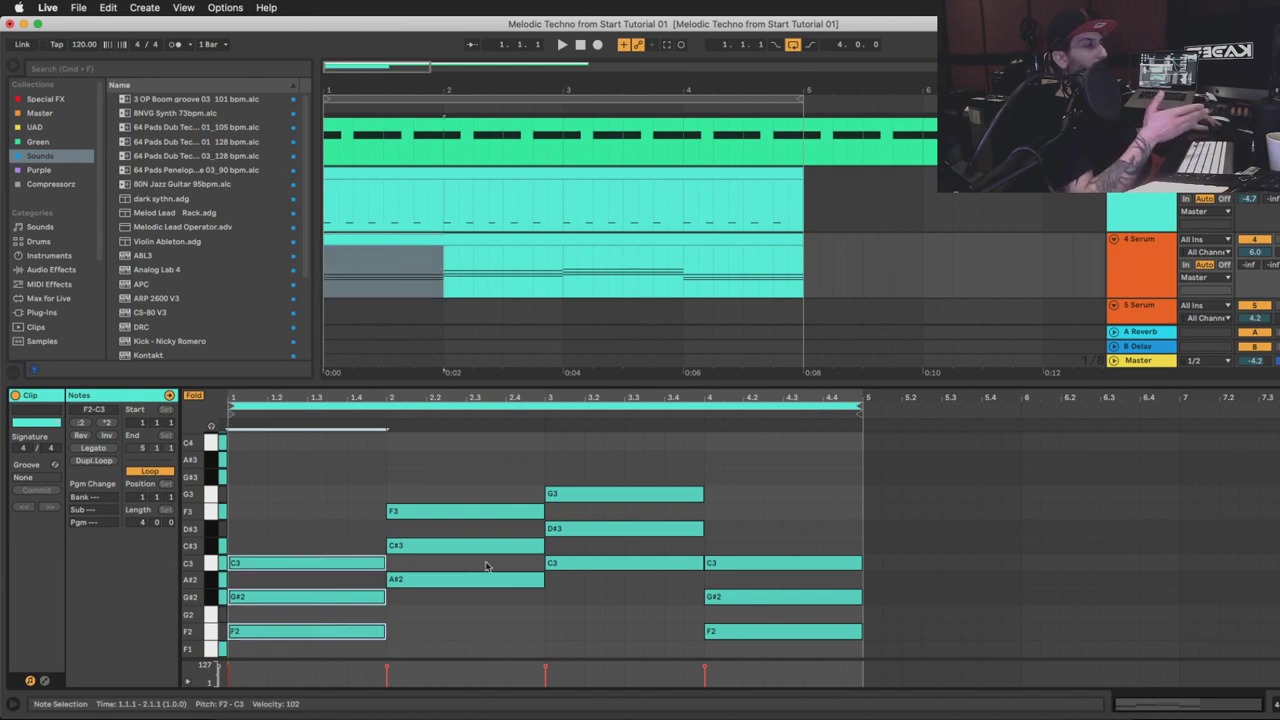
pyautogui.click(430, 512)
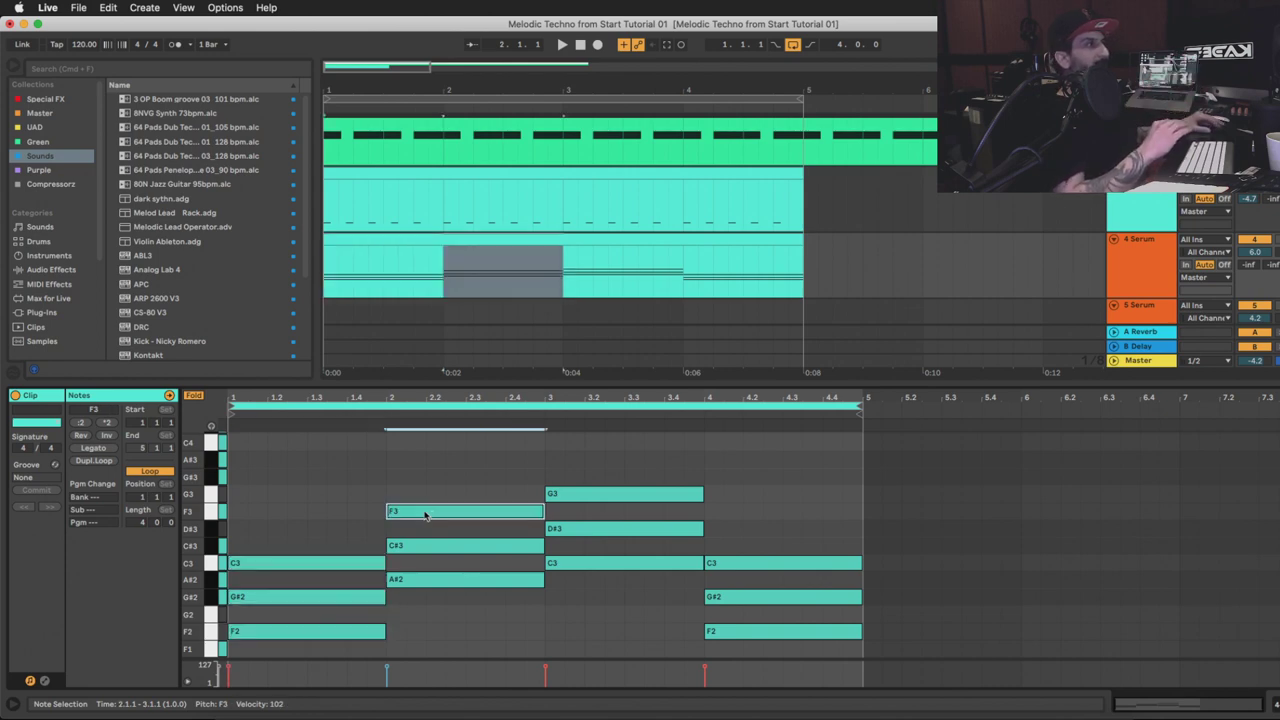
pyautogui.hotkey('shift', 'Down')
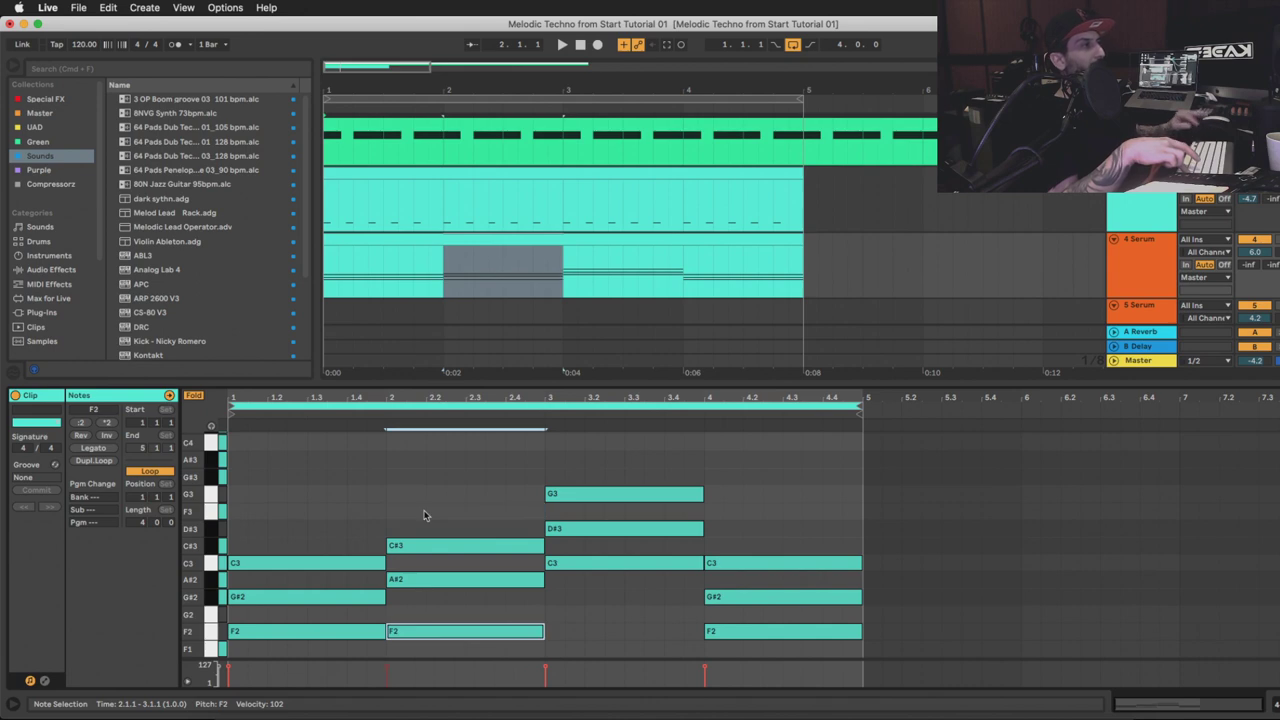
pyautogui.click(584, 497)
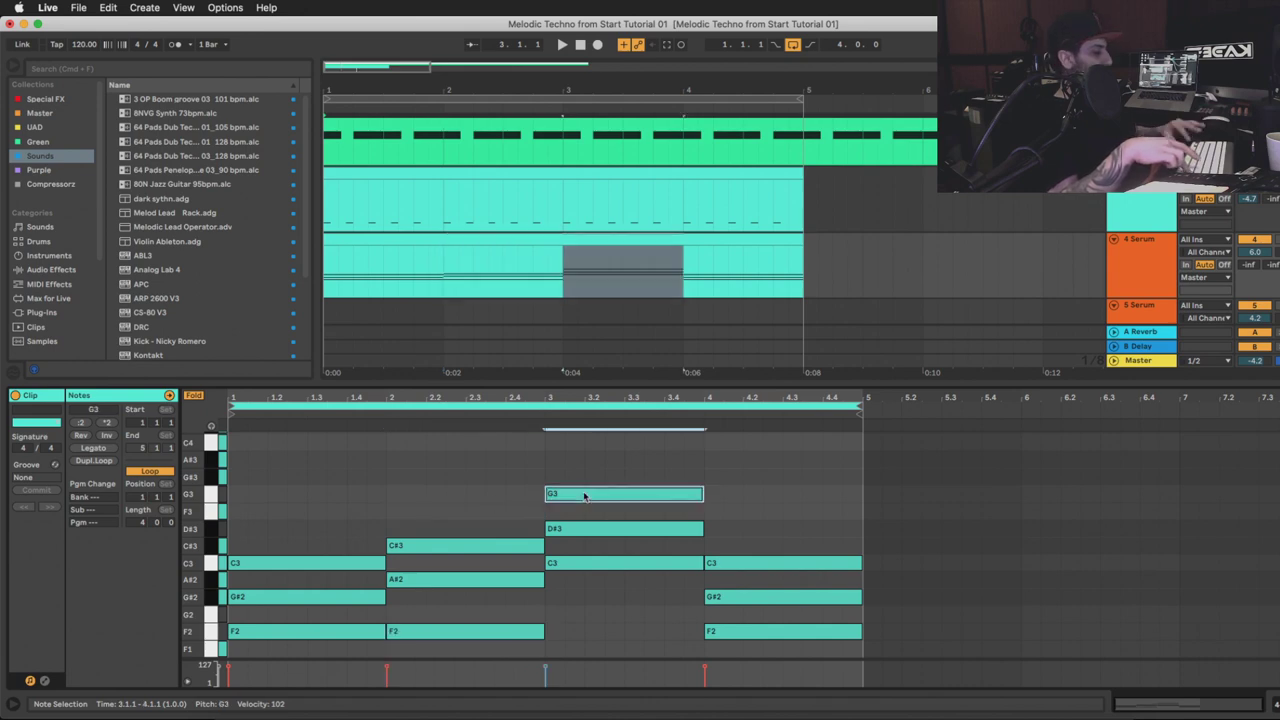
pyautogui.hotkey('shift', 'Down')
pyautogui.press('space')
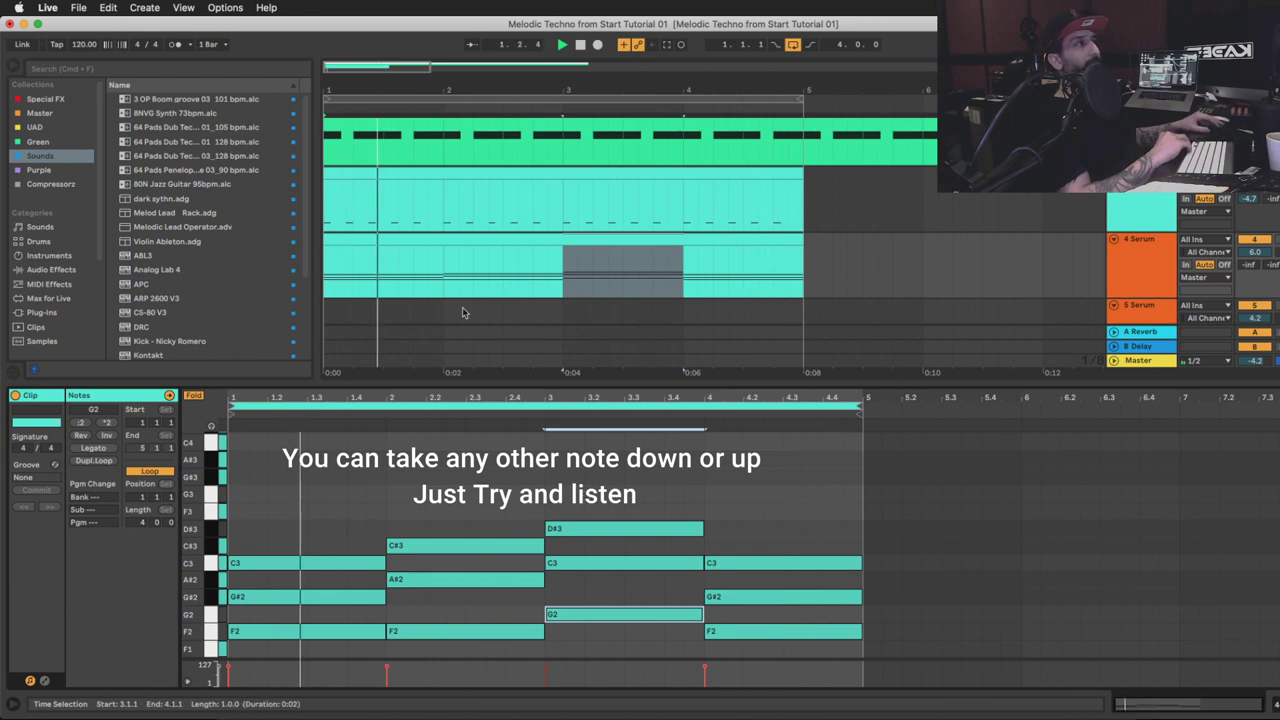
# Copy the 4 Serum chord clip to the 5 Serum track at 1.1.1 and open the copy
pyautogui.click(565, 262)
pyautogui.scroll(-1, 551, 217)
pyautogui.click(531, 190)
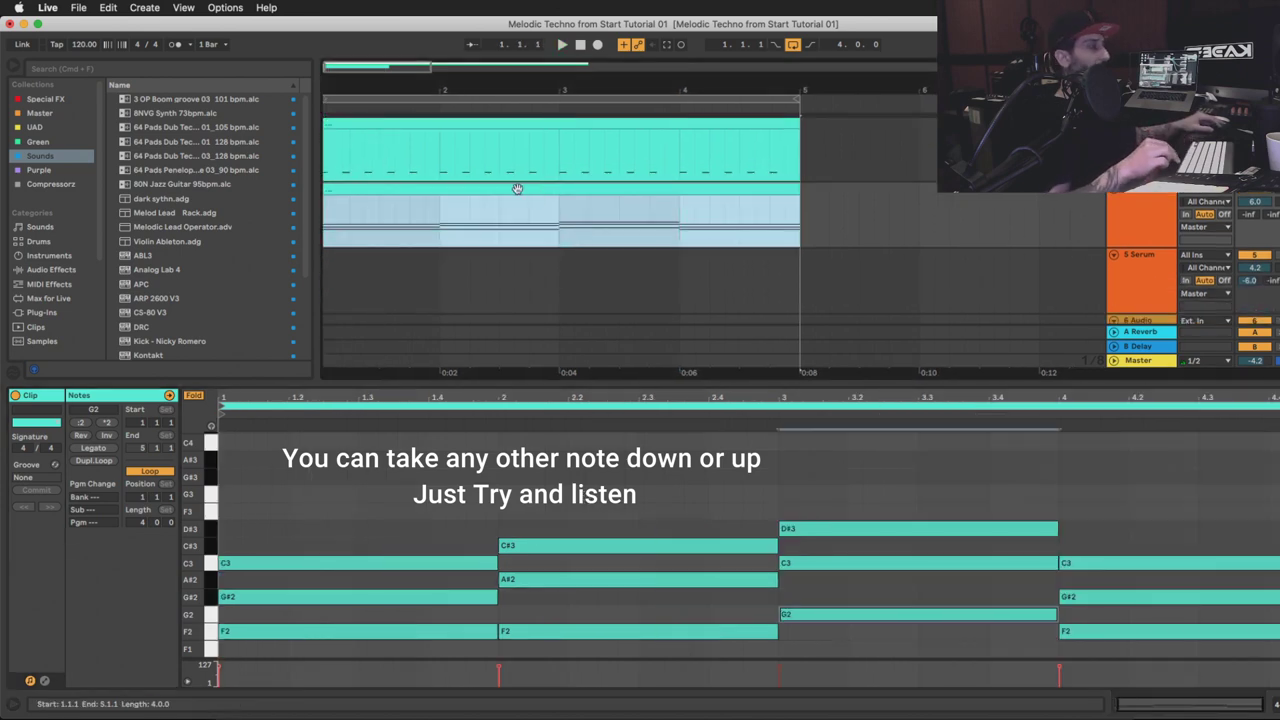
pyautogui.click(330, 285)
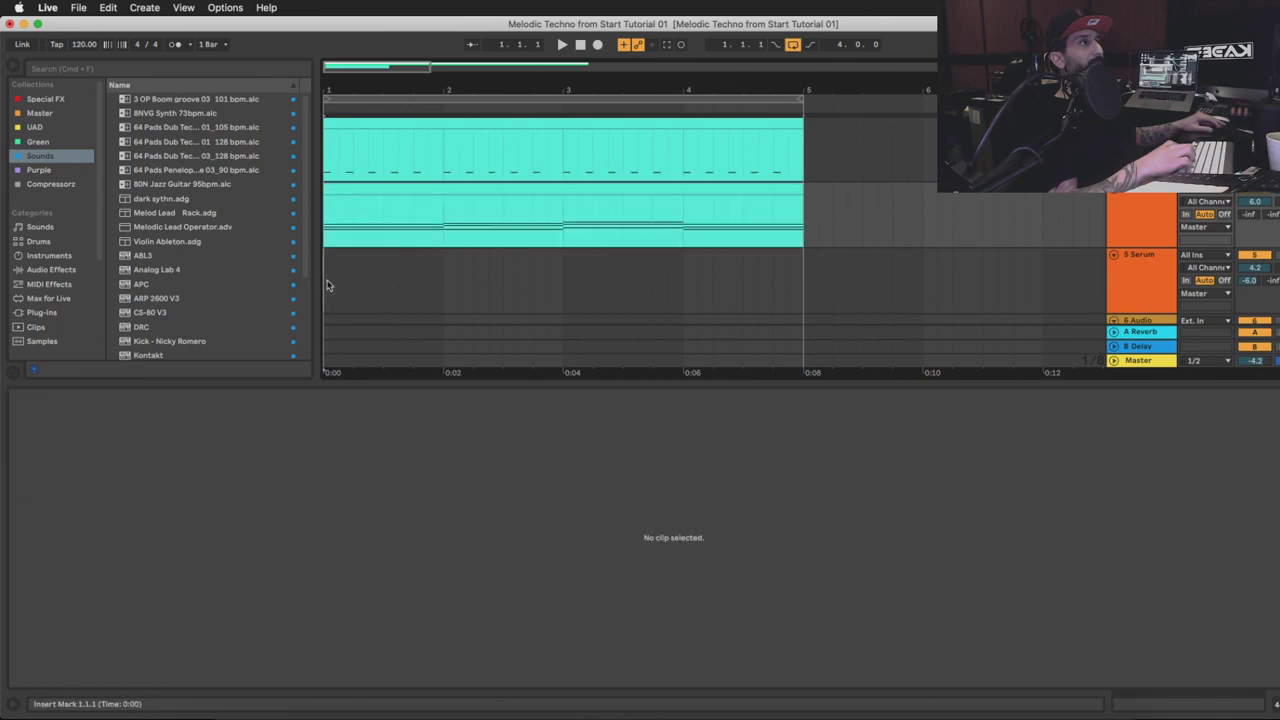
pyautogui.press('super+v')
pyautogui.doubleClick(472, 259)
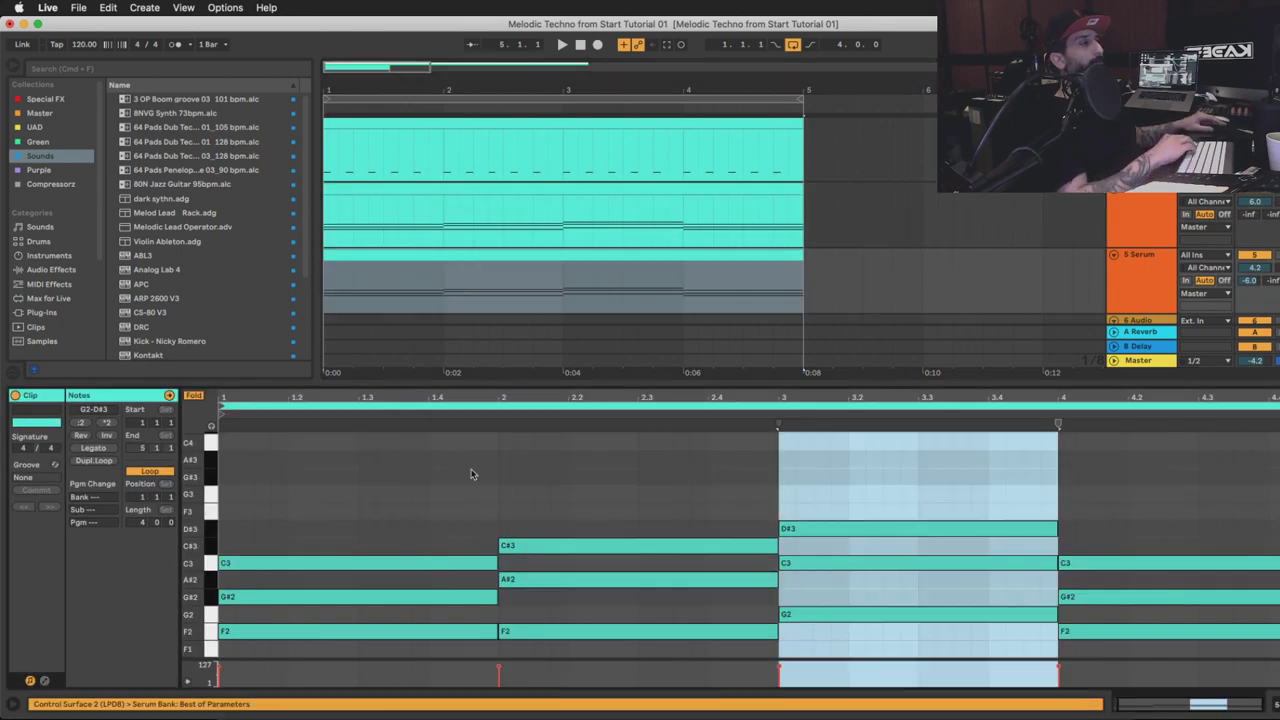
# Delete all chord notes from the 5 Serum clip and draw a sixteenth-long F3 note at 1.1.1
pyautogui.moveTo(375, 458); pyautogui.dragTo(1235, 655)
pyautogui.press('Delete')
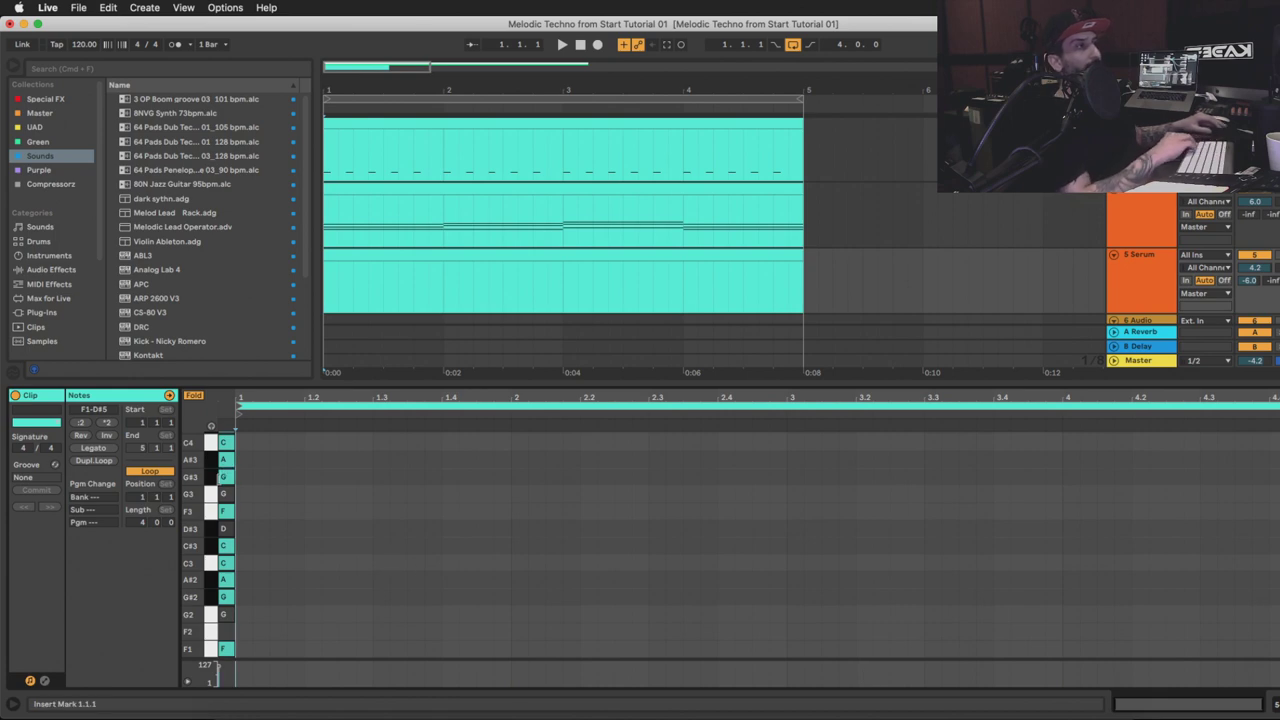
pyautogui.doubleClick(244, 571)
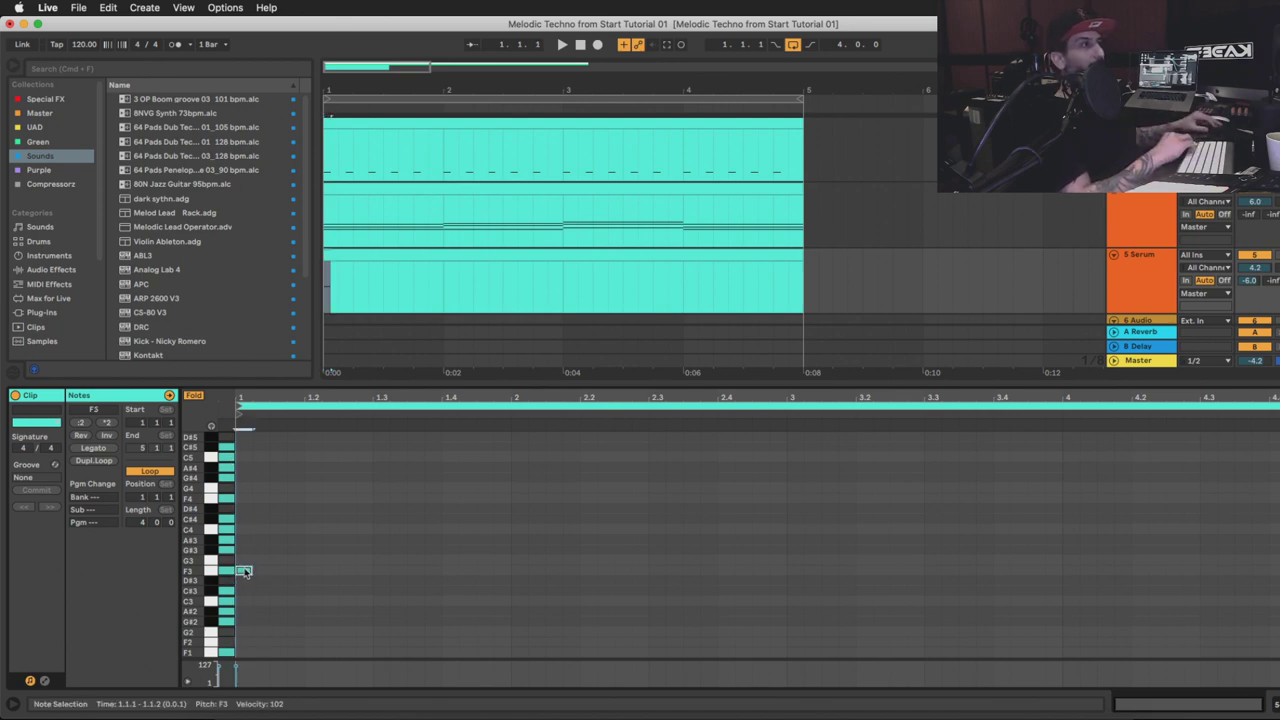
# Draw sixteenth-long notes F4 at 1.1.3, A#3 at 1.2.1 and C#4 at 1.2.4 in the 5 Serum clip, and play it
pyautogui.click(294, 511)
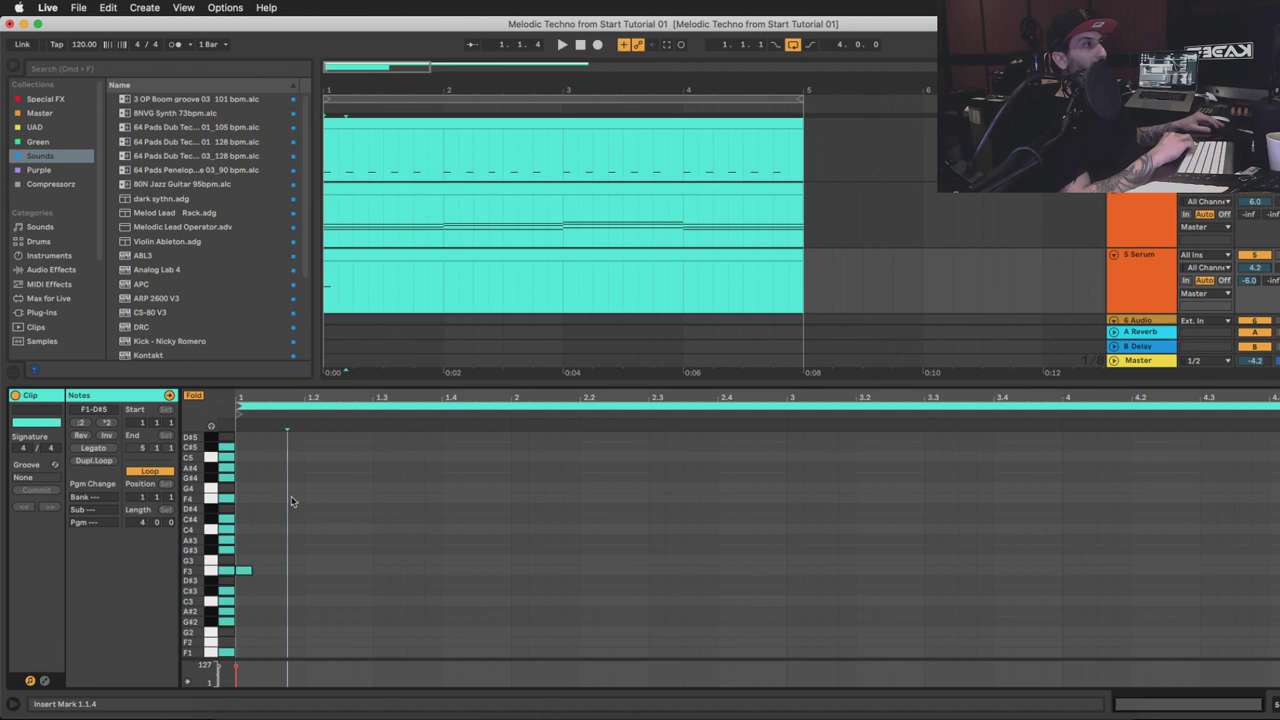
pyautogui.doubleClick(293, 498)
pyautogui.doubleClick(318, 540)
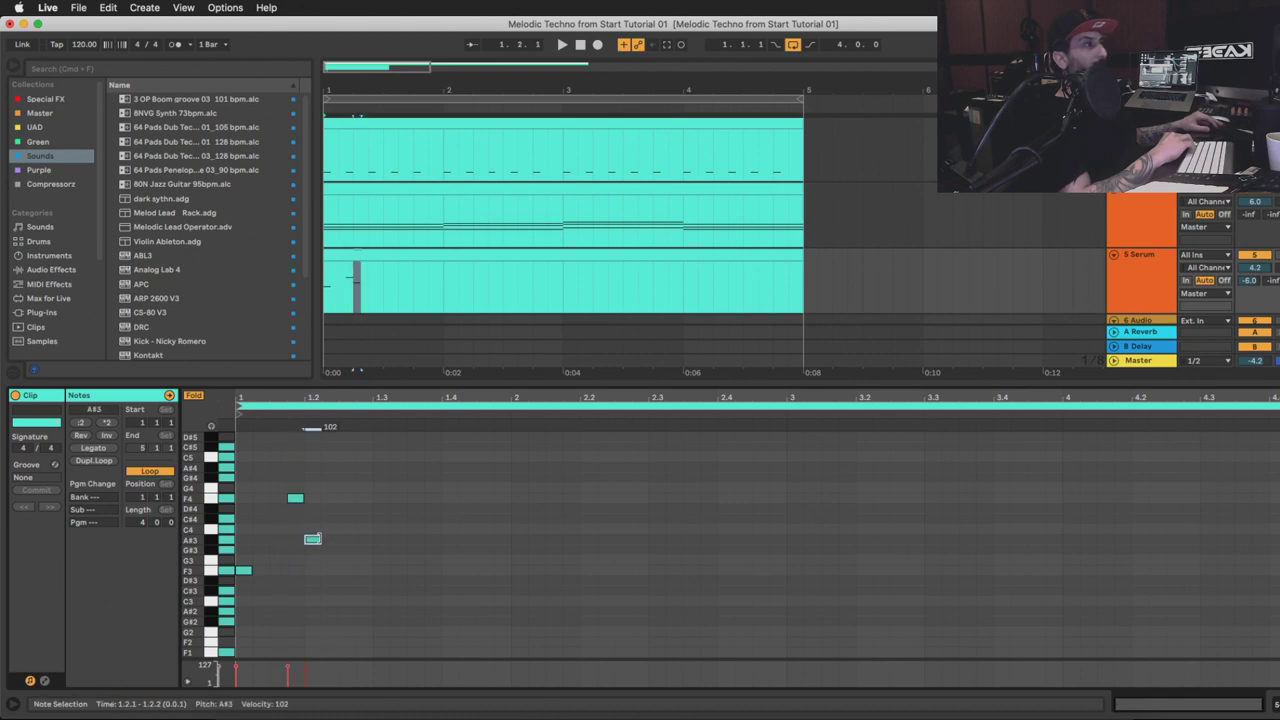
pyautogui.doubleClick(363, 518)
pyautogui.press('space')
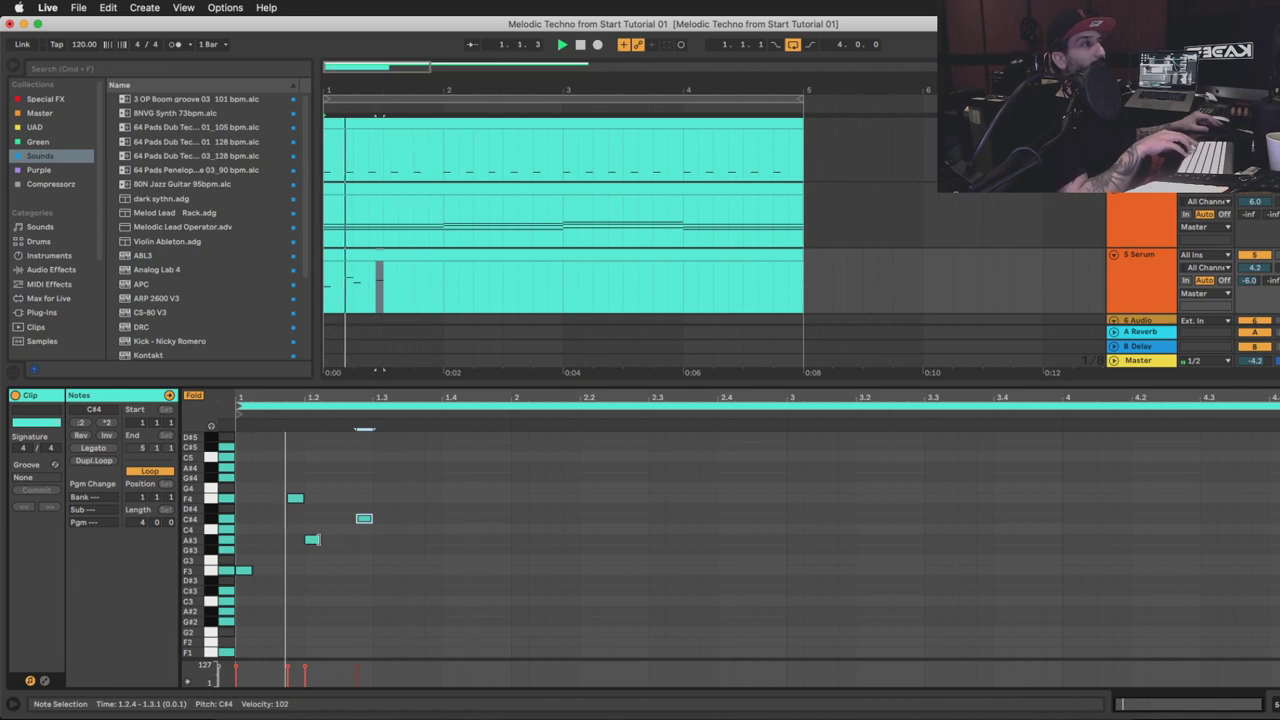
pyautogui.moveTo(297, 505); pyautogui.dragTo(280, 505)
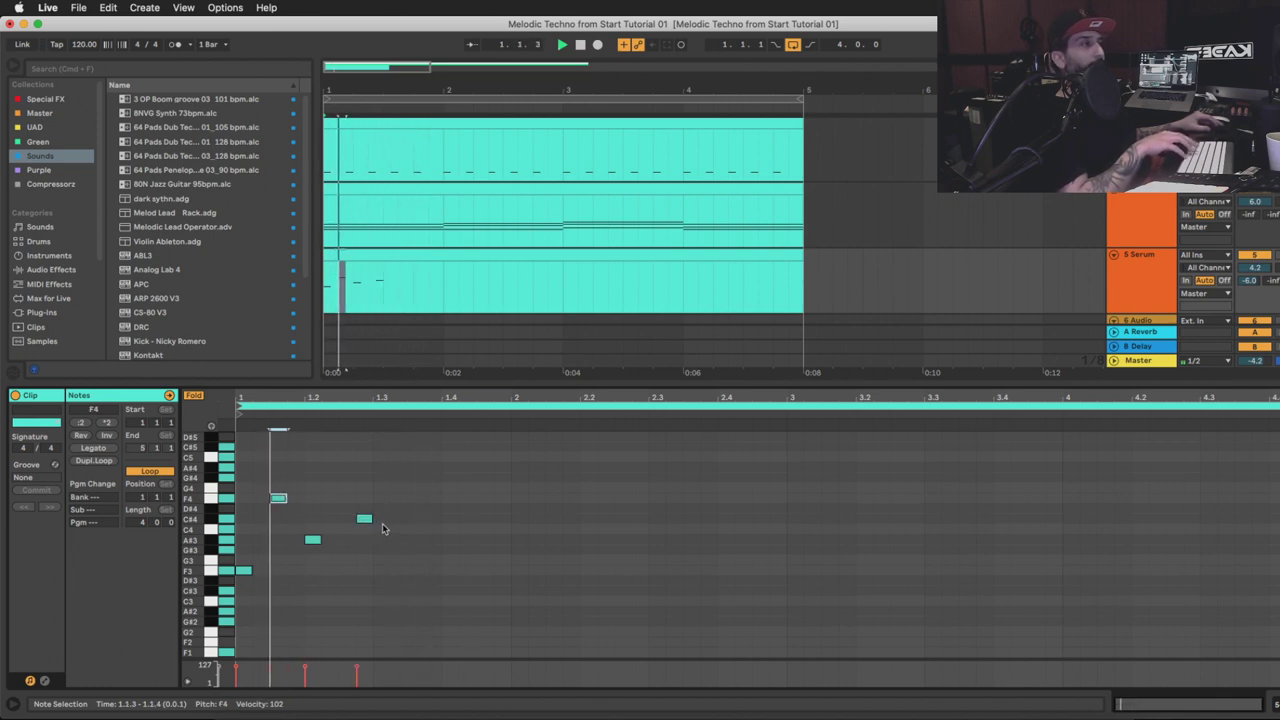
# Add sixteenth-long notes C#4 at 1.3.4 and G#4 at 1.4.1 to the melody, and play it
pyautogui.doubleClick(437, 521)
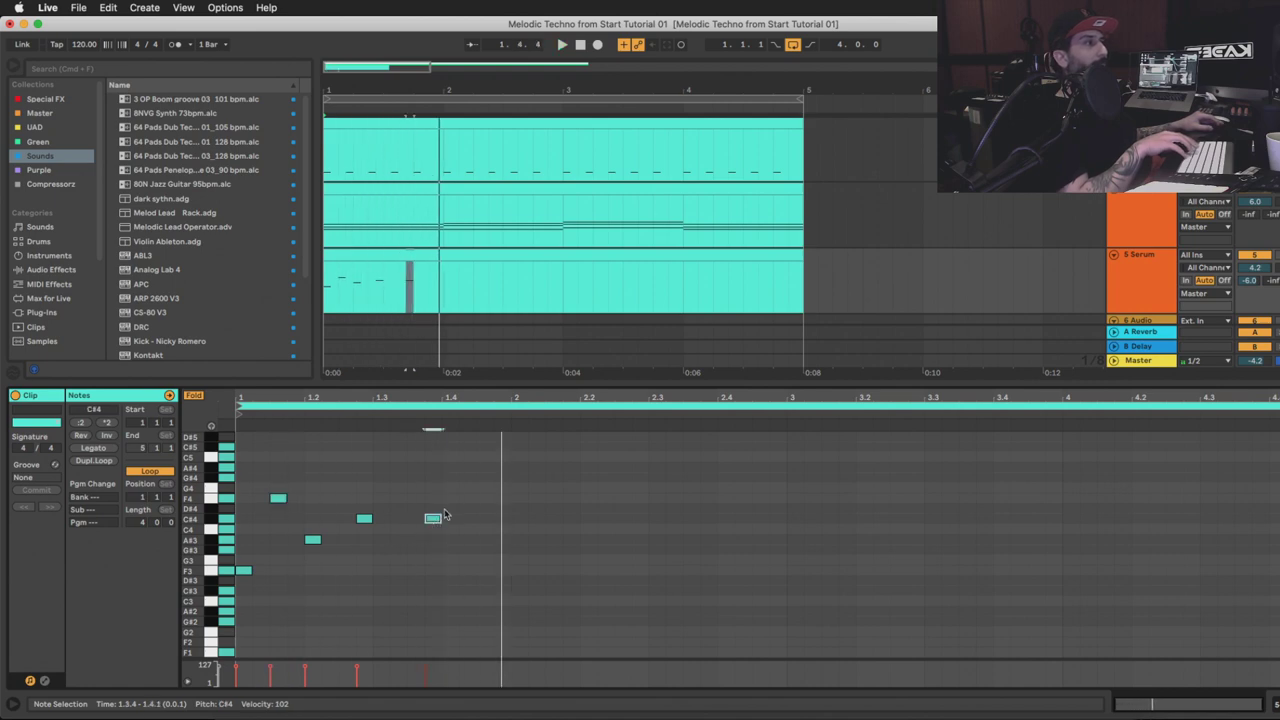
pyautogui.doubleClick(450, 498)
pyautogui.press('space')
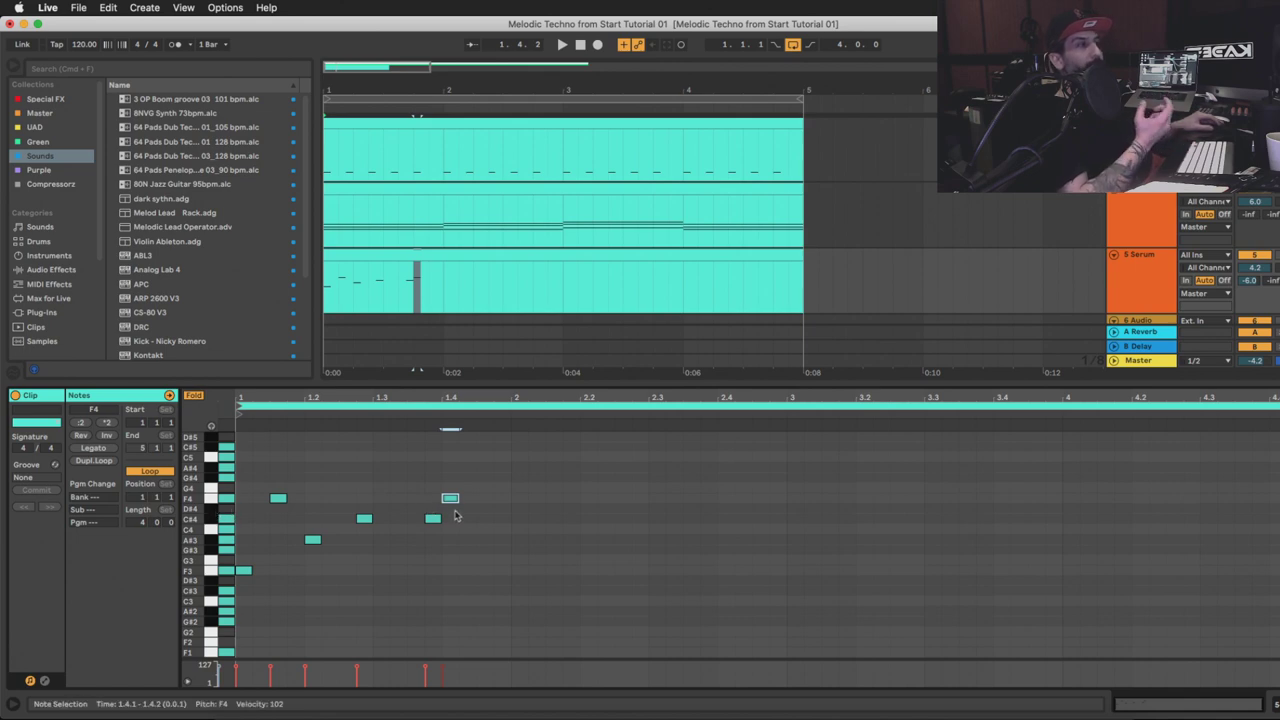
pyautogui.moveTo(448, 501); pyautogui.dragTo(451, 484)
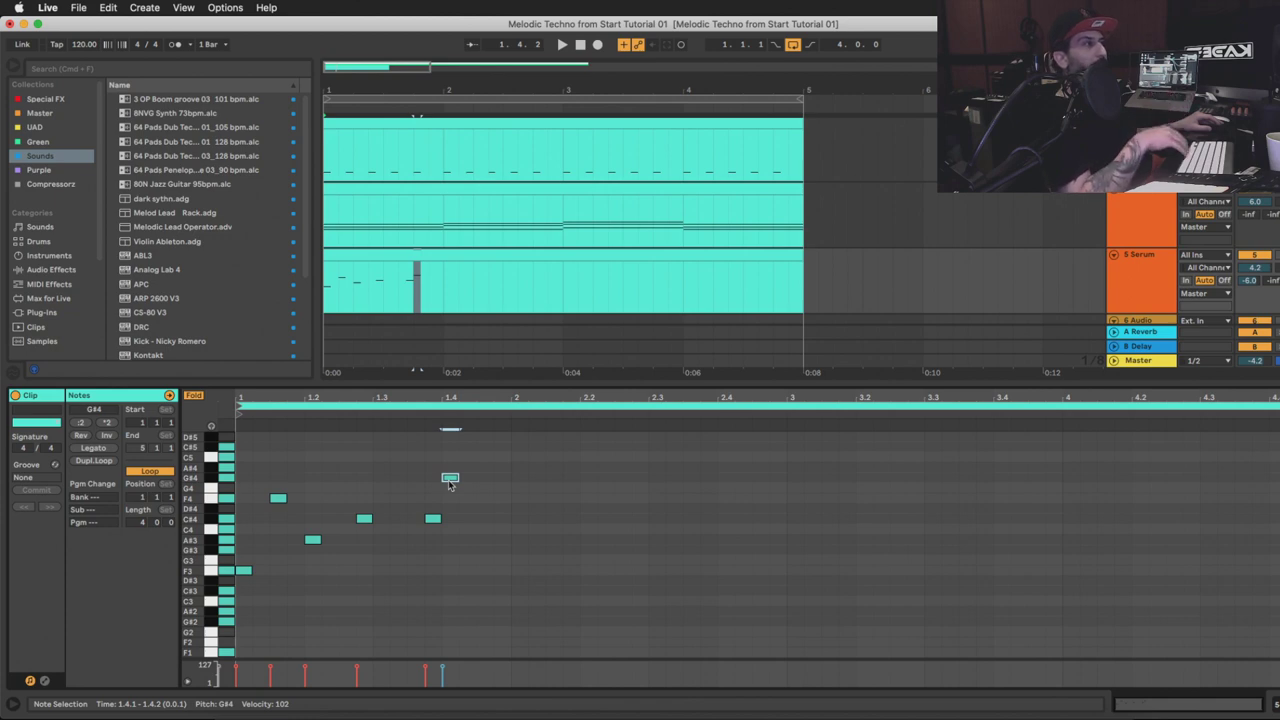
pyautogui.press('space')
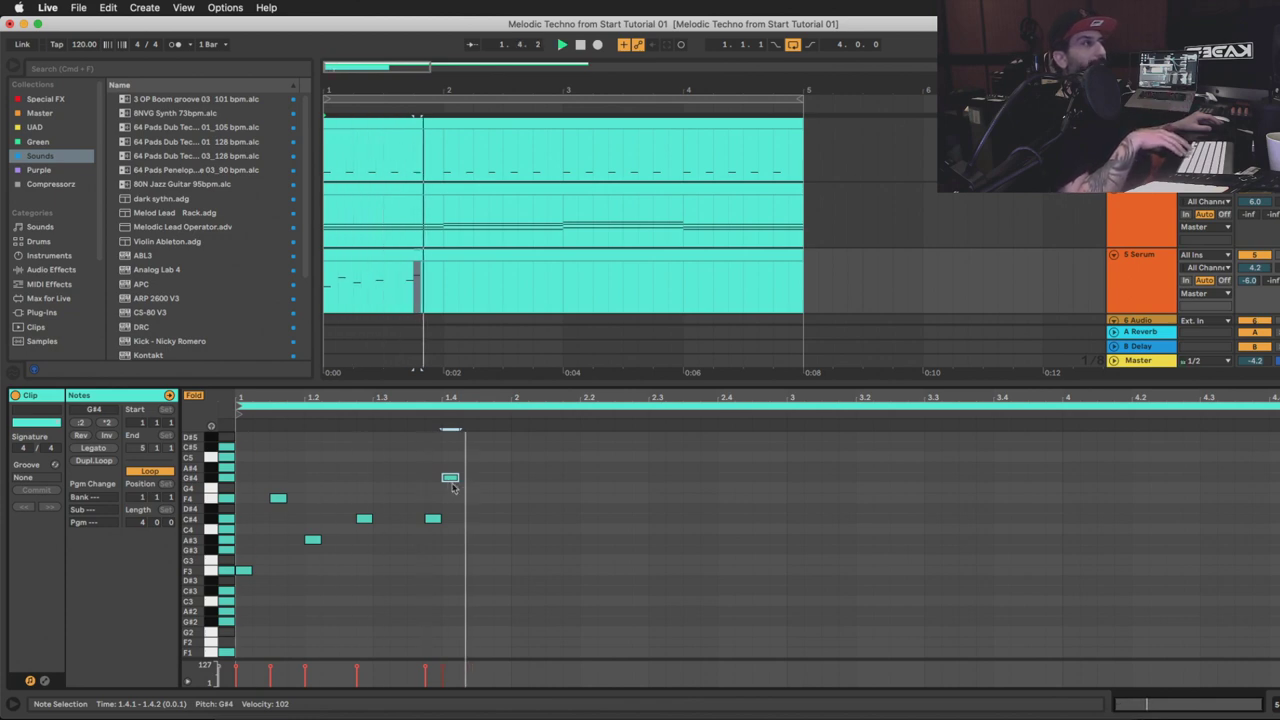
# Continue the melody with sixteenth-long notes C#4 at 1.4.4, G#3 at 2.1.3 and A#3 at 2.2.2, playing it to check
pyautogui.doubleClick(502, 519)
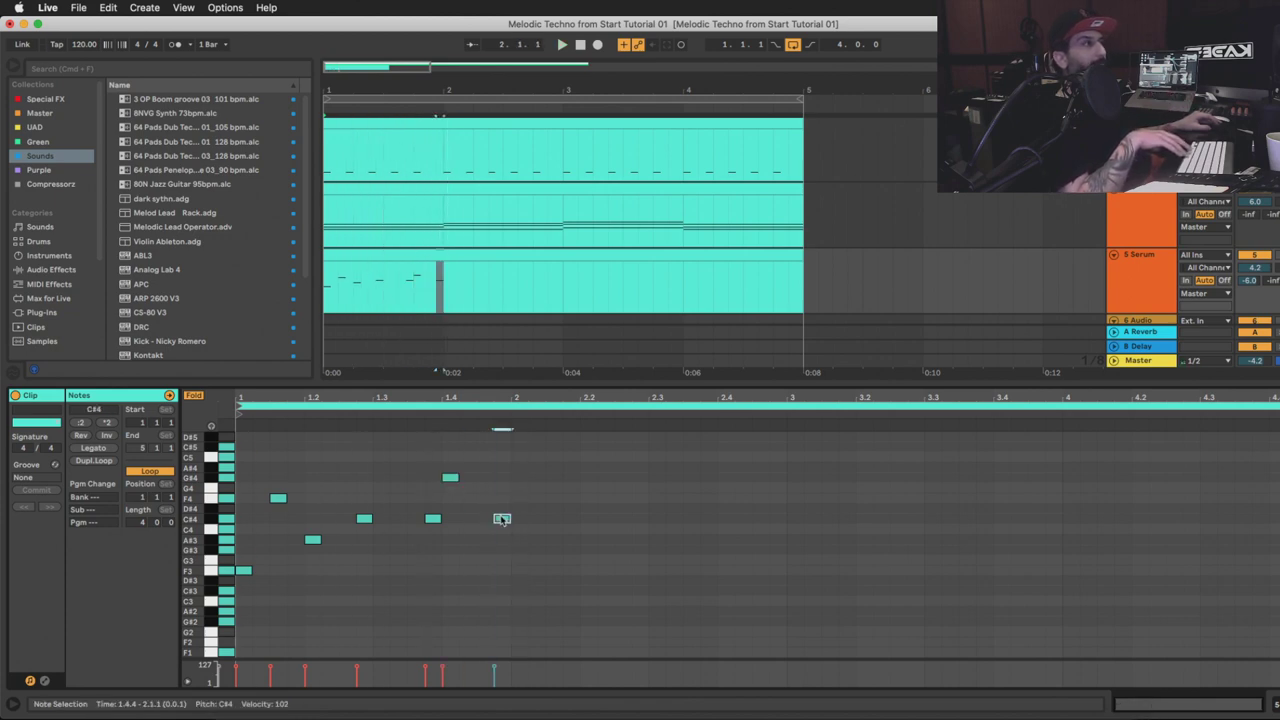
pyautogui.doubleClick(519, 550)
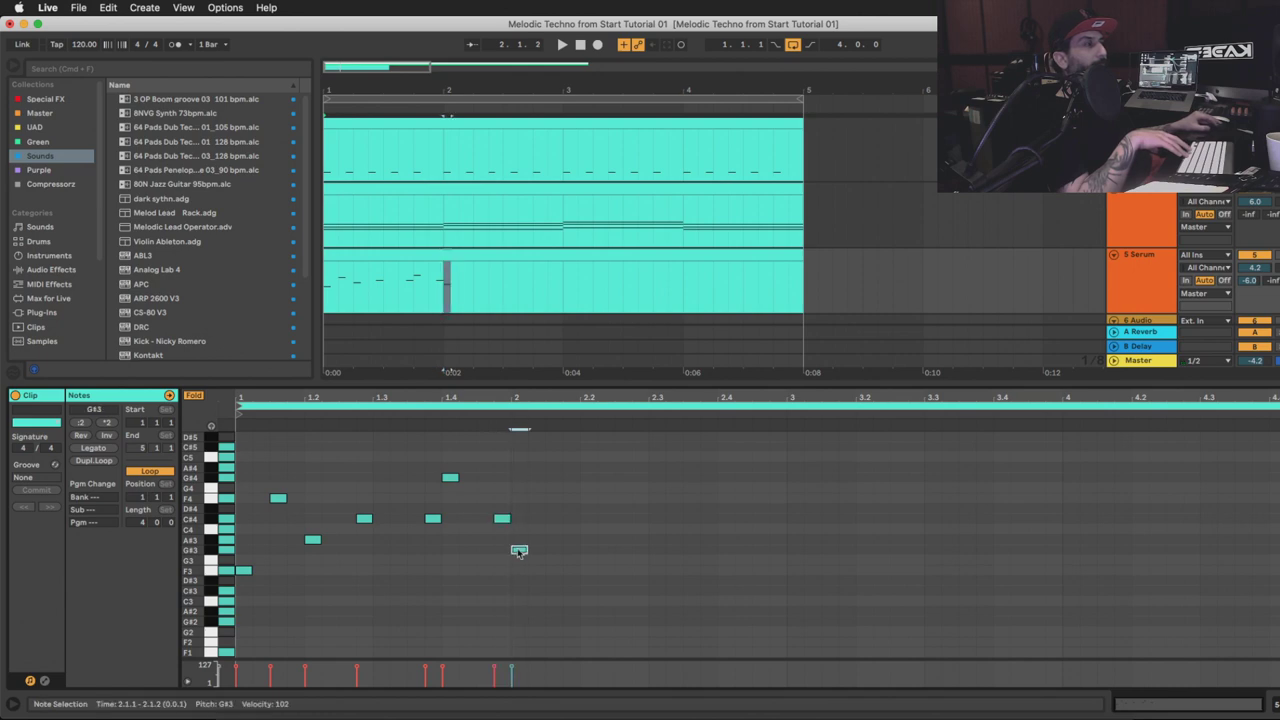
pyautogui.doubleClick(569, 570)
pyautogui.press('space')
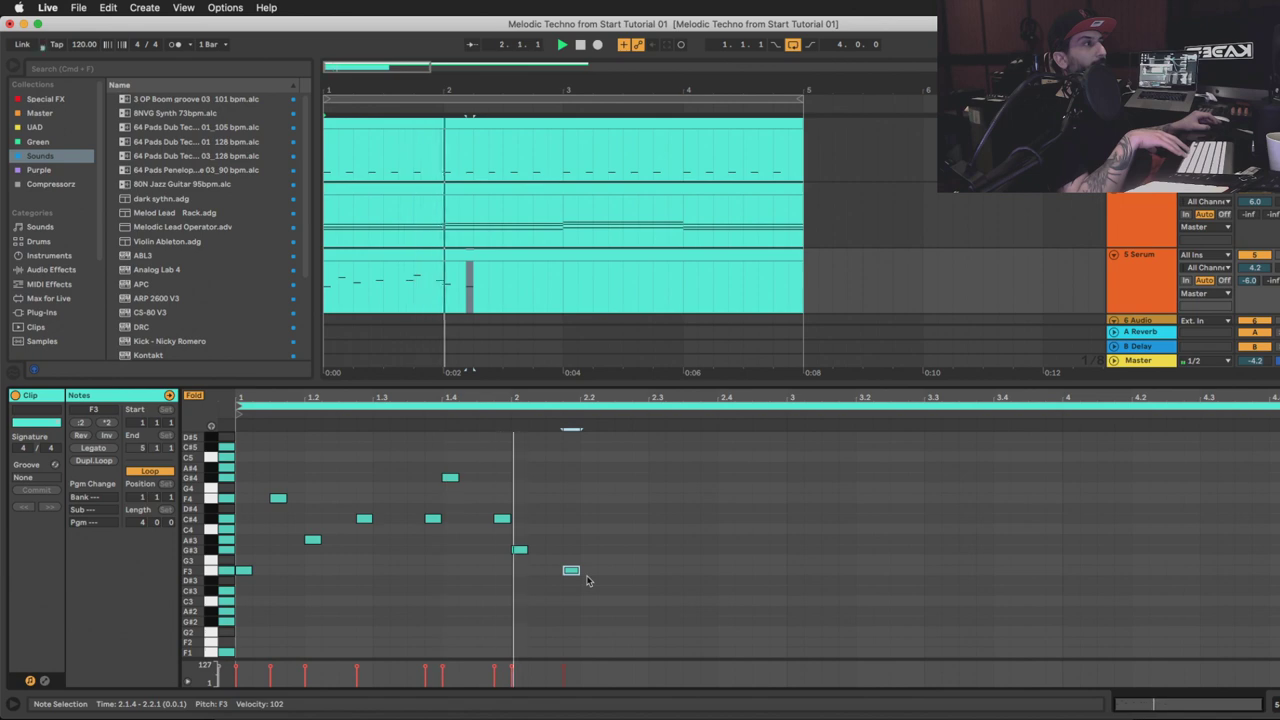
pyautogui.press('space')
pyautogui.moveTo(519, 550); pyautogui.dragTo(608, 545)
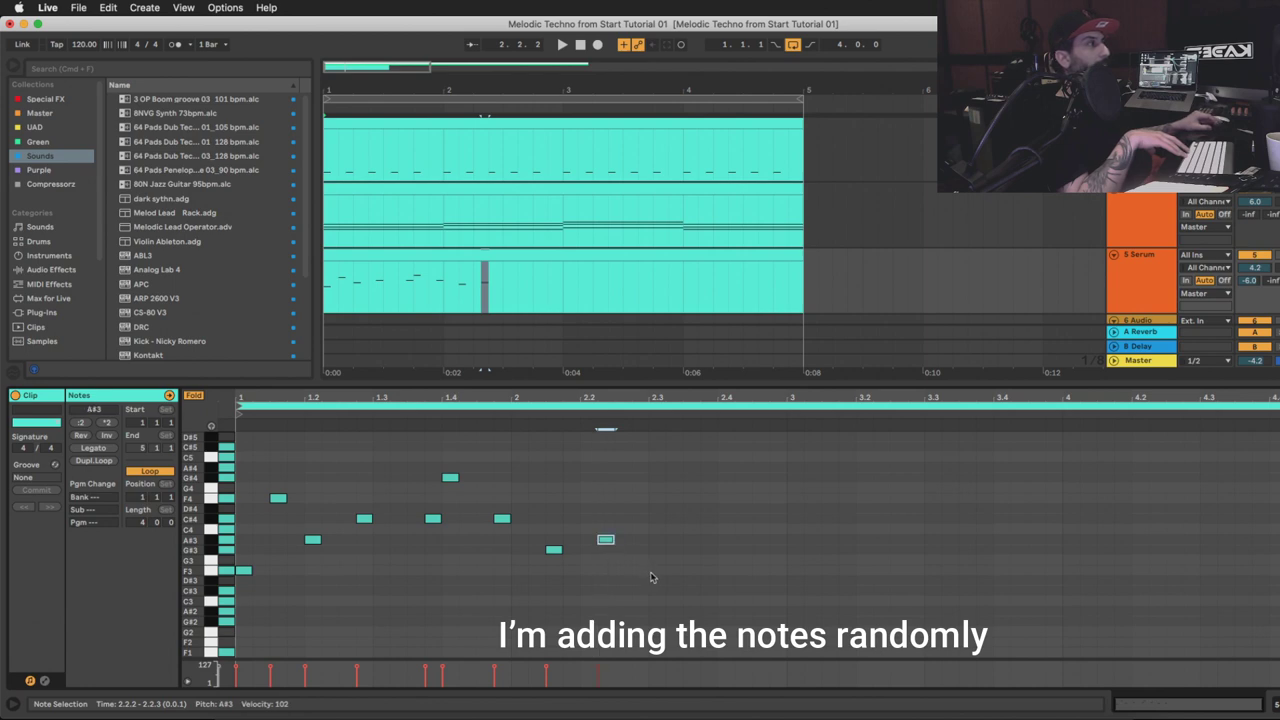
# Add sixteenth-long notes A#3 at 2.3.1 and F3 at 2.4.1 to finish the two-bar phrase, and play it
pyautogui.click(657, 545)
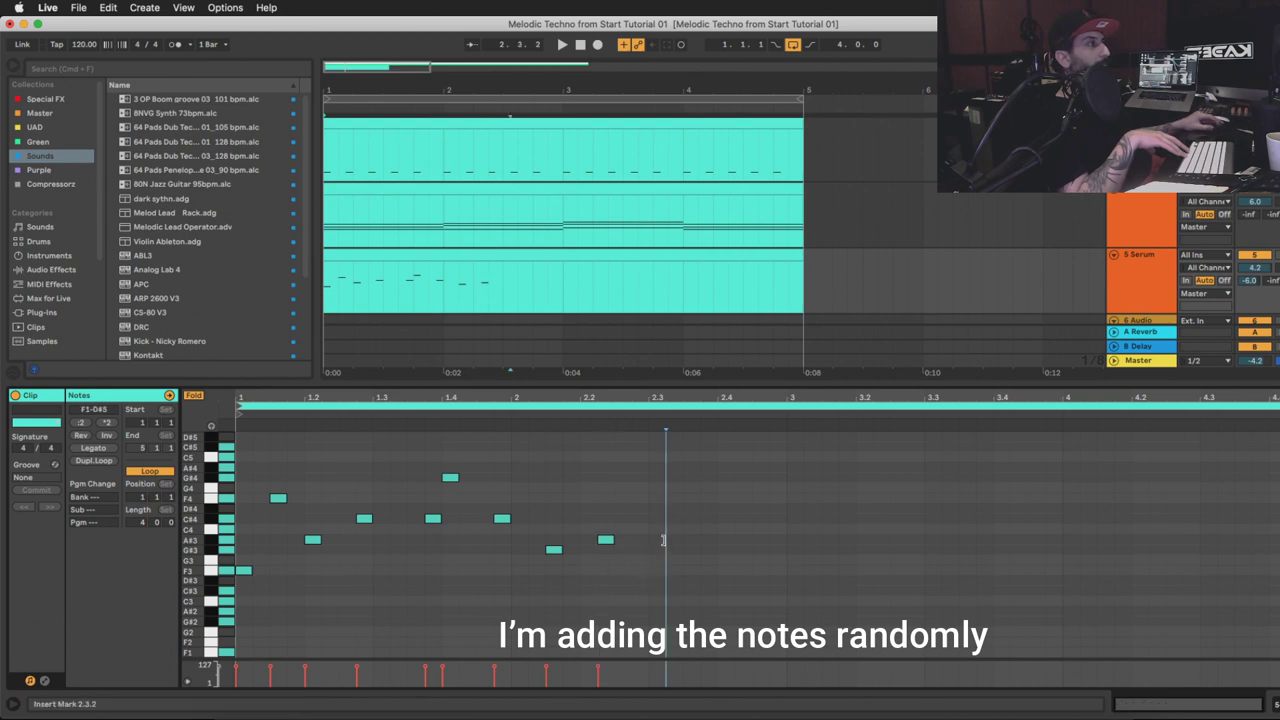
pyautogui.click(725, 571)
pyautogui.press('space')
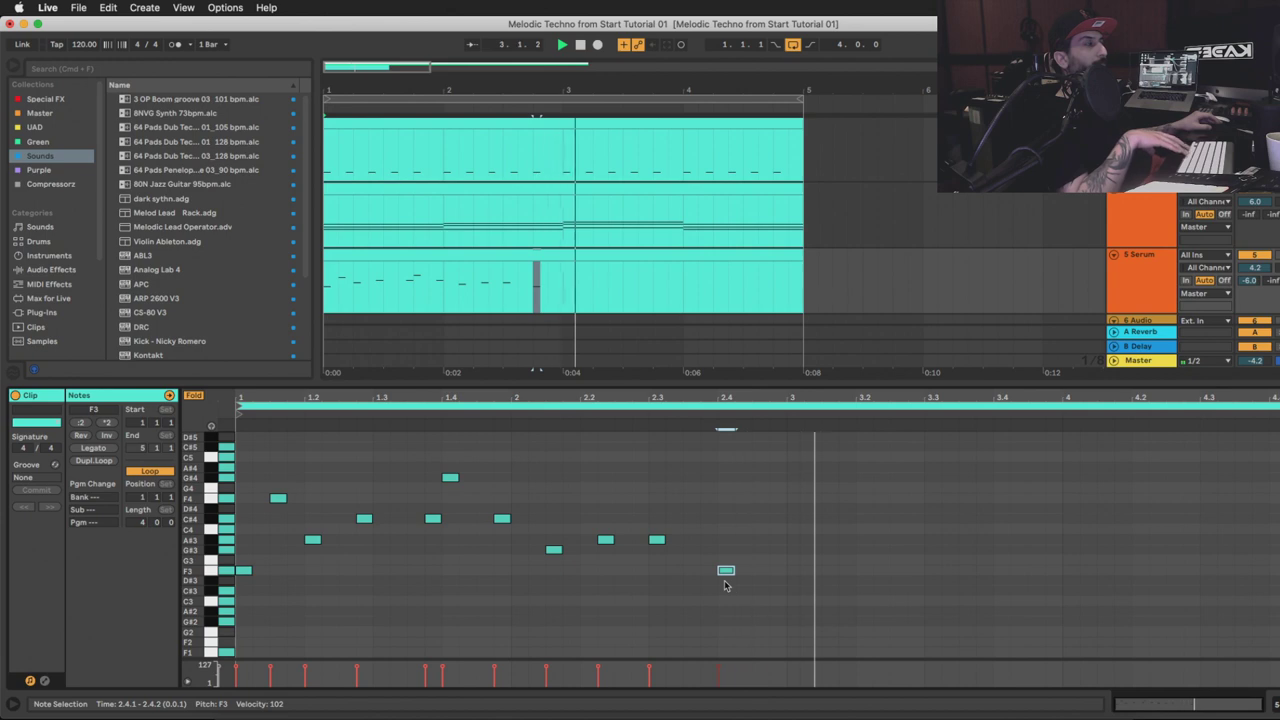
pyautogui.press('space')
# Duplicate the whole two-bar melody phrase so the copy starts at 3.1.1, and play the loop
pyautogui.moveTo(764, 457); pyautogui.dragTo(245, 655)
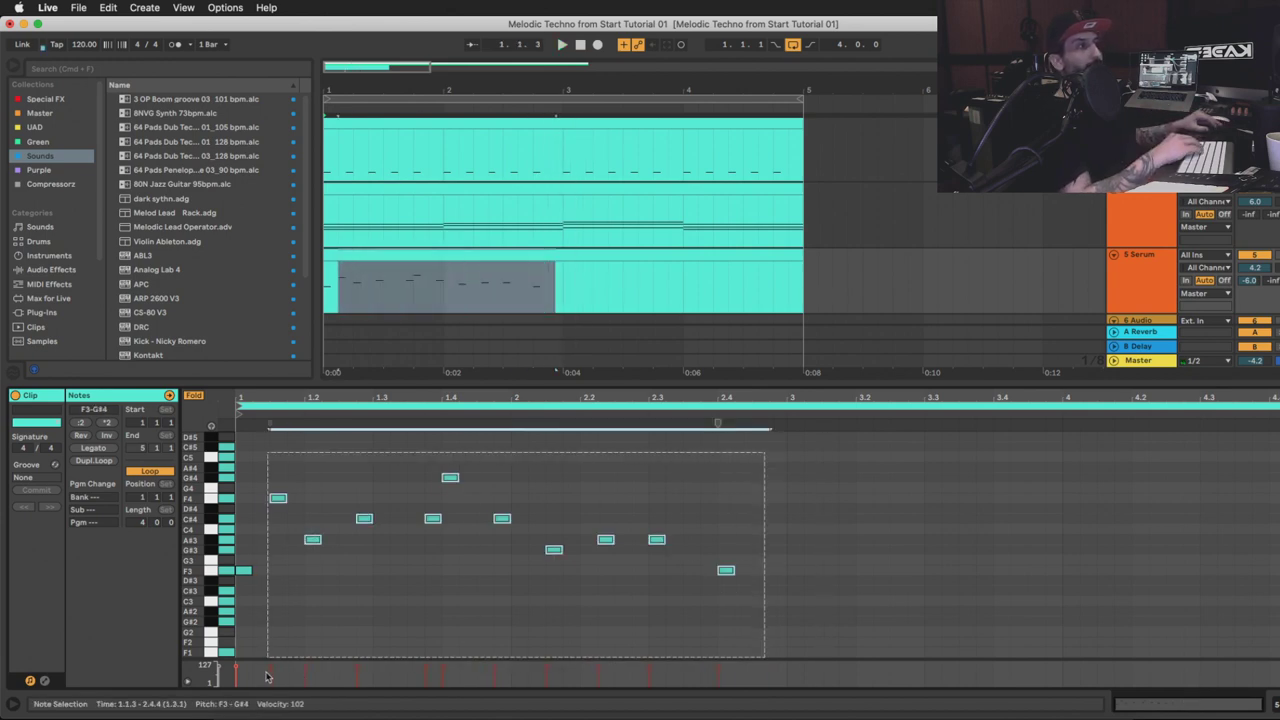
pyautogui.press('super+d')
pyautogui.press('Right')
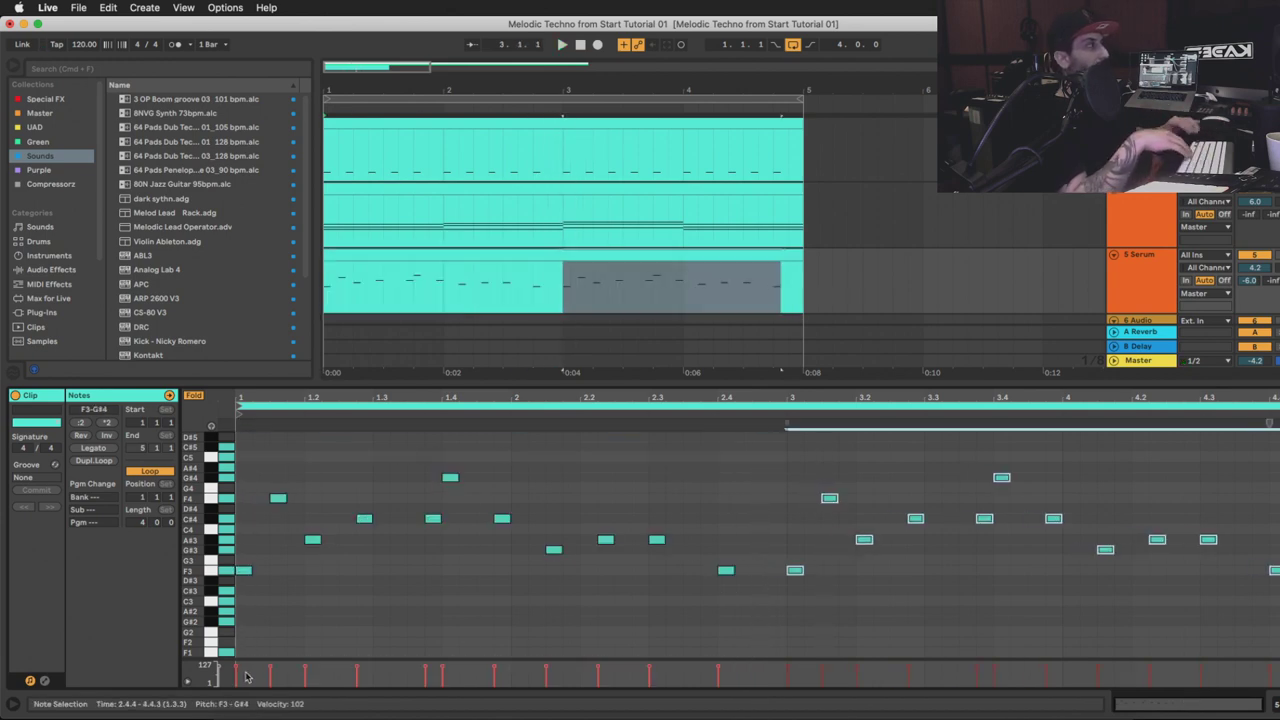
pyautogui.press('space')
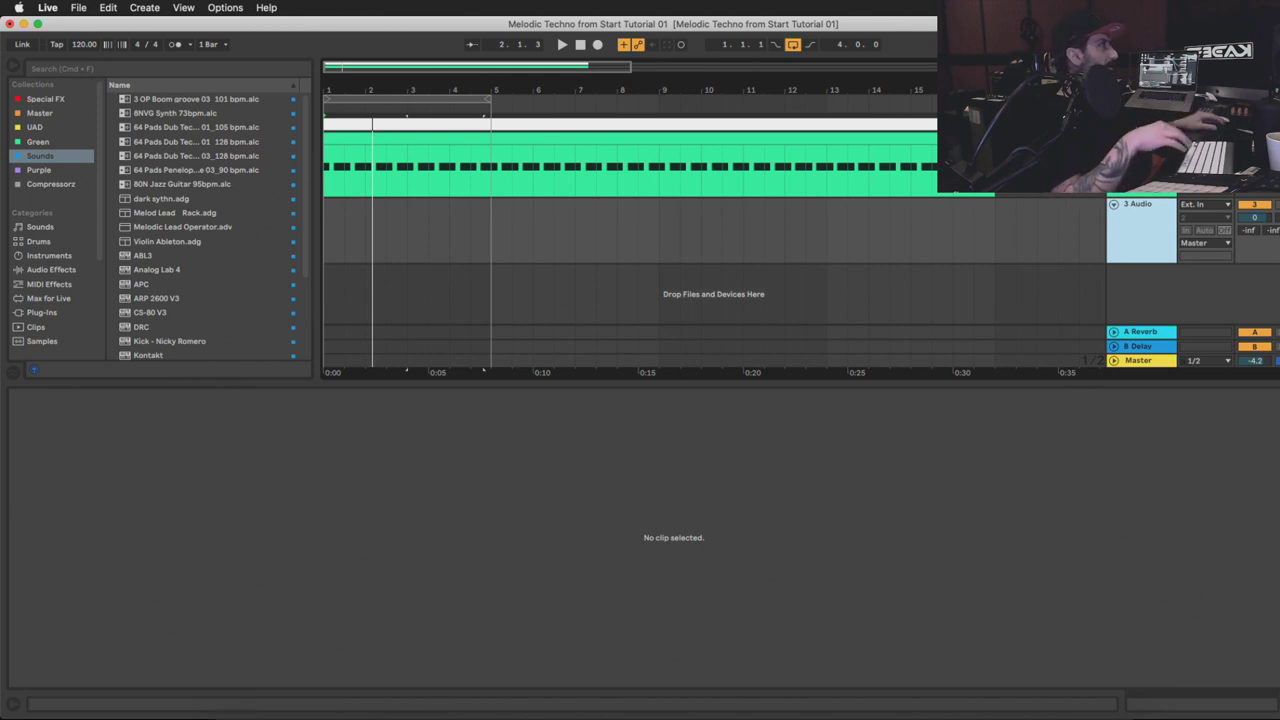
# Insert a new MIDI track above the audio track and search the sample library for "wood"
pyautogui.press('super+shift+t')
pyautogui.press('super+shift+t')
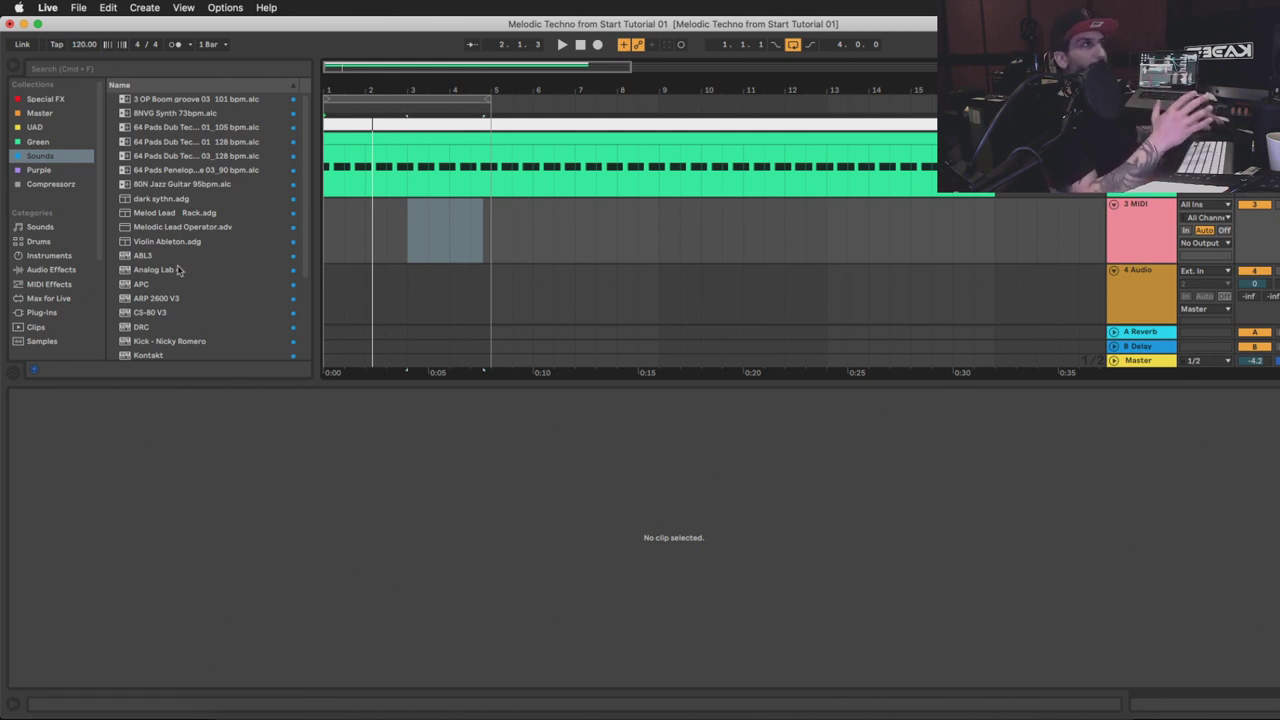
pyautogui.click(50, 341)
pyautogui.click(89, 69)
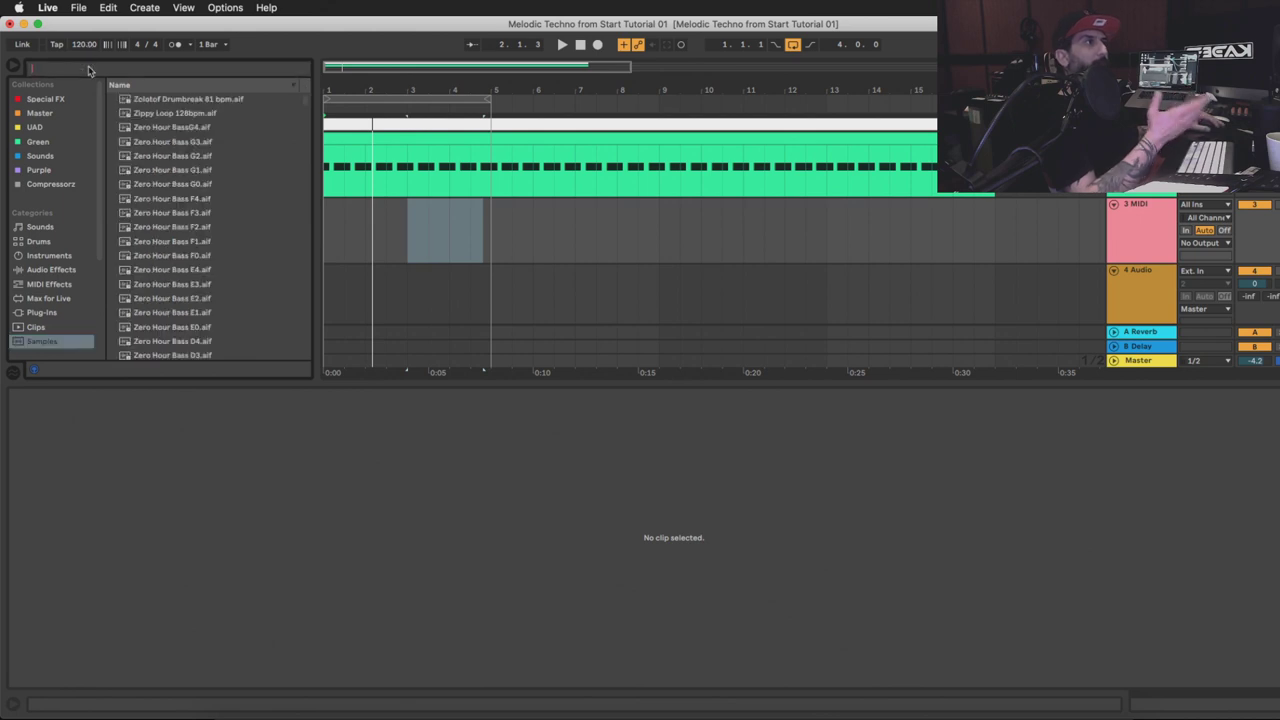
pyautogui.write('od')
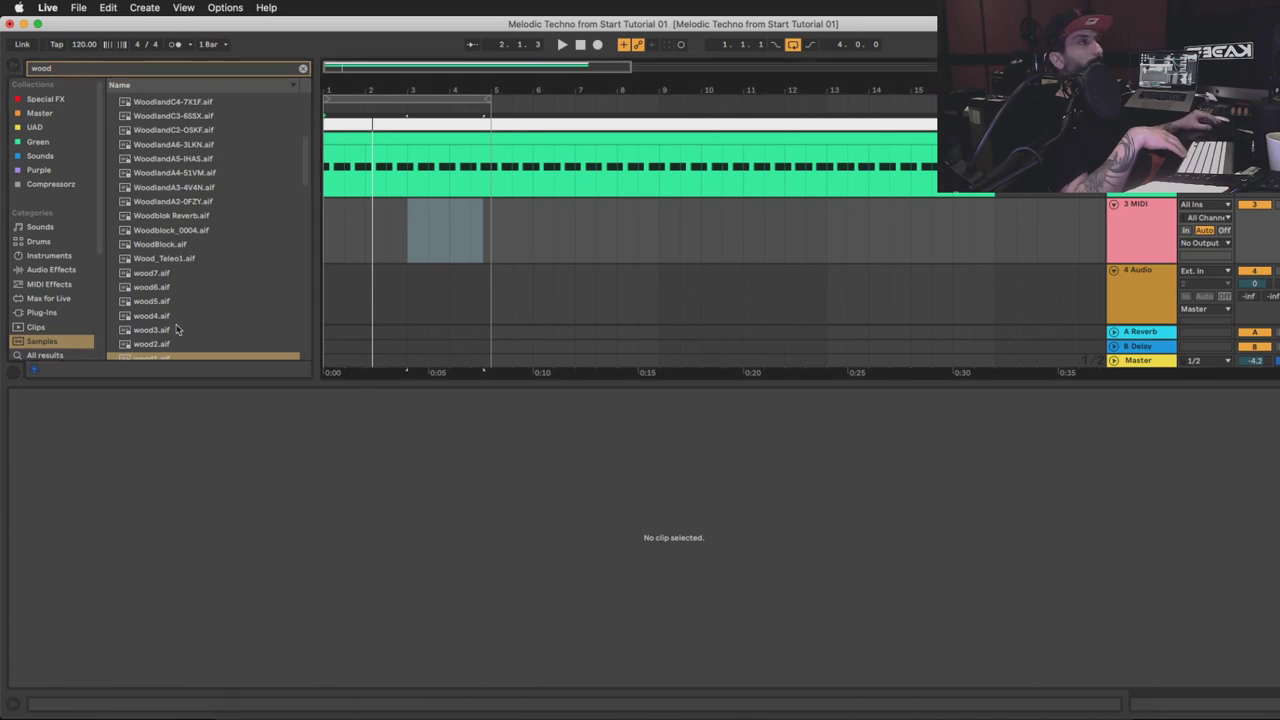
# Load the wood3.aif sample as an instrument on the new MIDI track
pyautogui.click(160, 329)
pyautogui.click(434, 296)
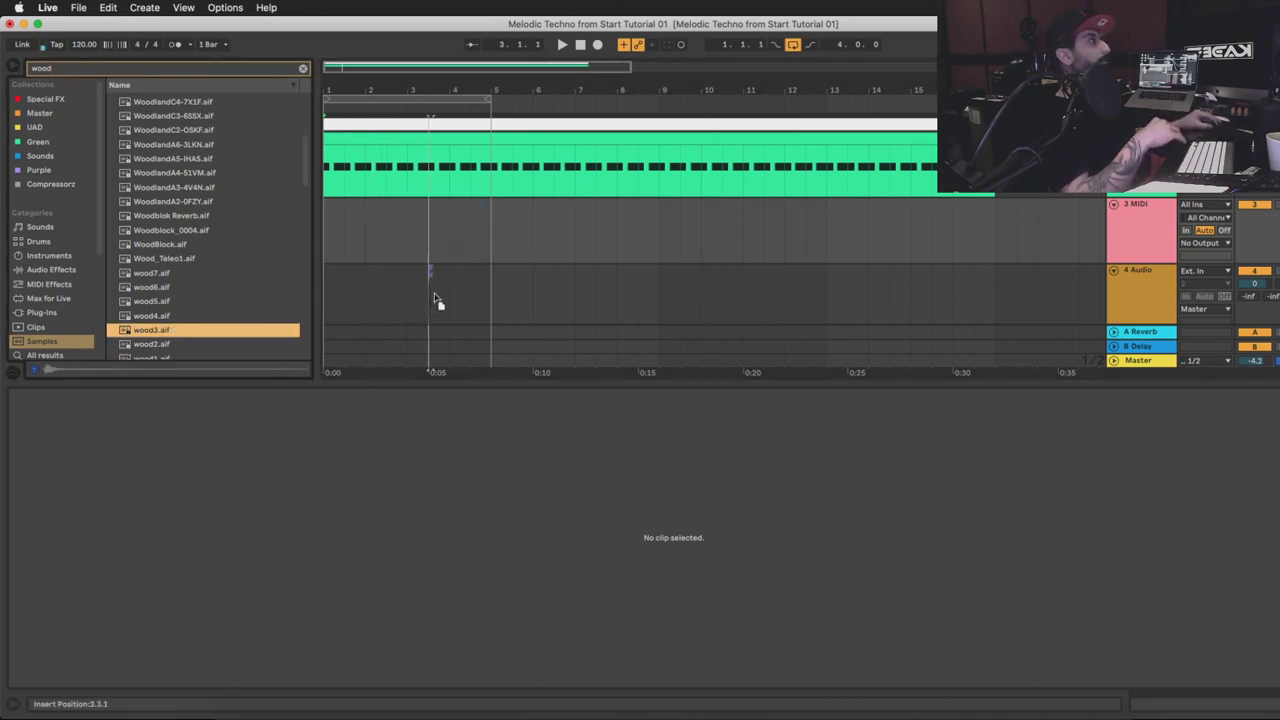
pyautogui.moveTo(408, 230); pyautogui.dragTo(483, 230)
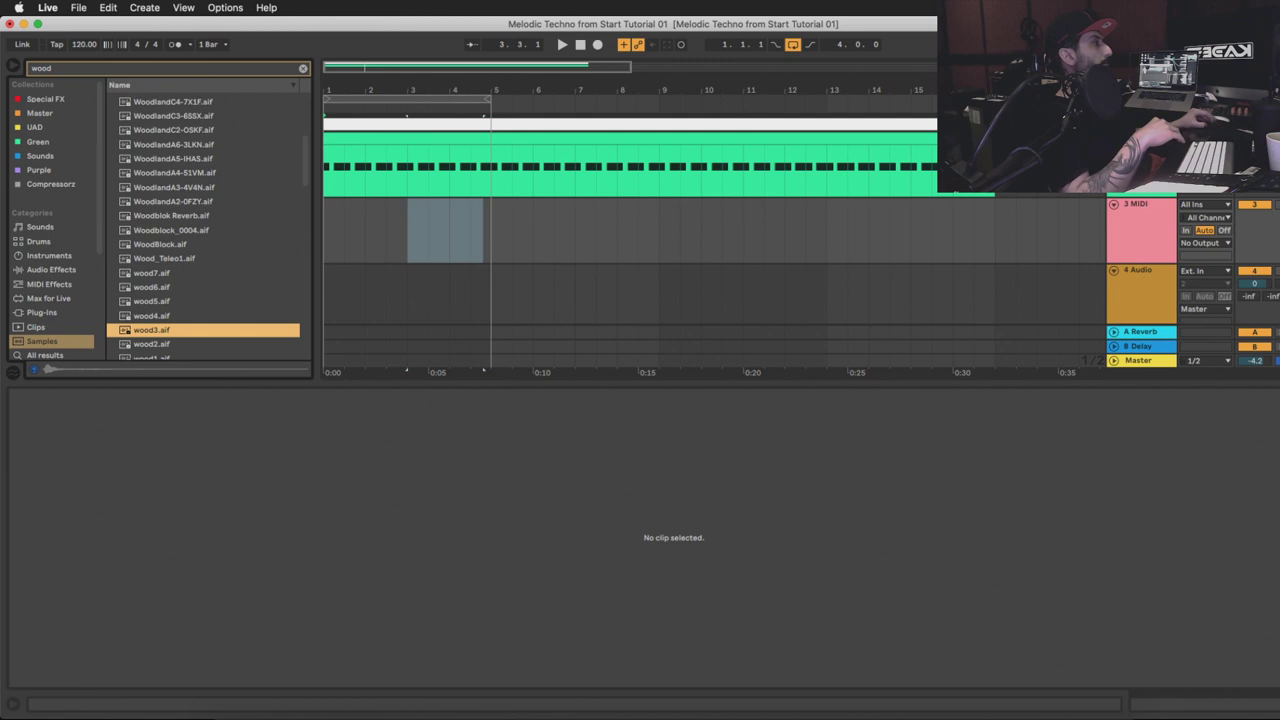
pyautogui.hotkey('shift', 'Tab')
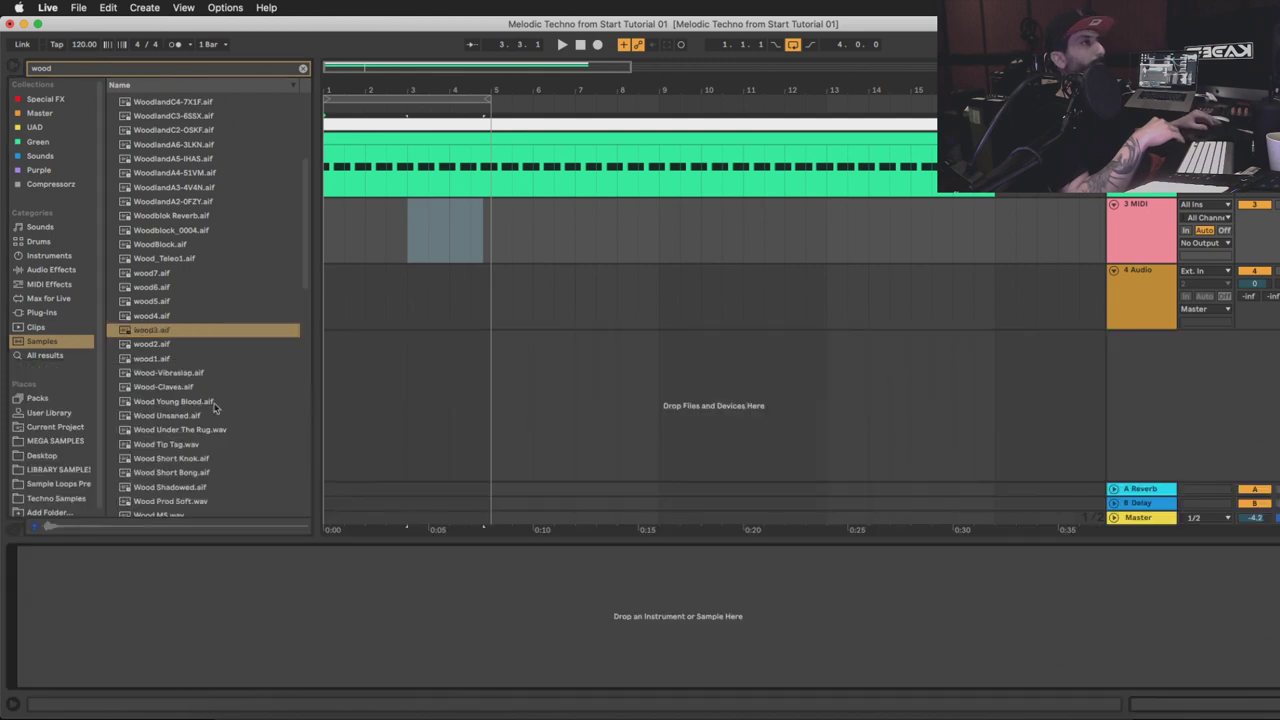
pyautogui.moveTo(162, 332); pyautogui.dragTo(176, 606)
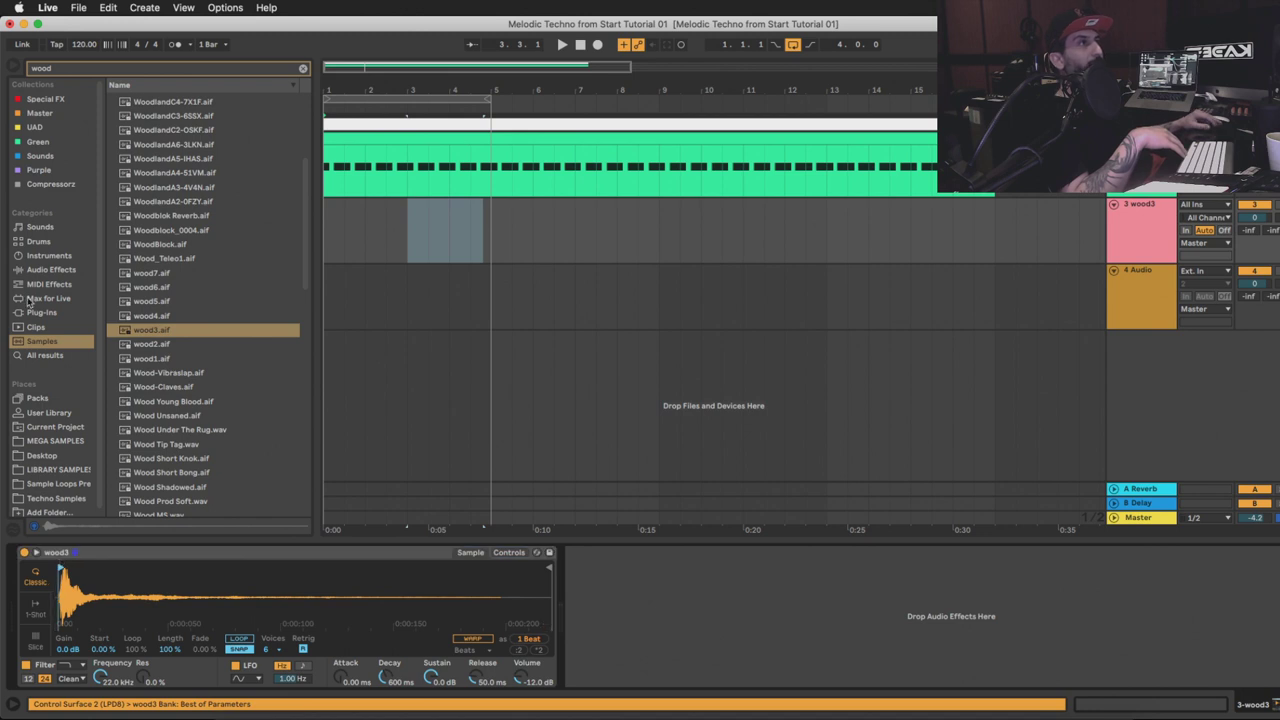
# Add the Spectrum and Tuner audio effects after the sample instrument on the wood3 track
pyautogui.click(40, 270)
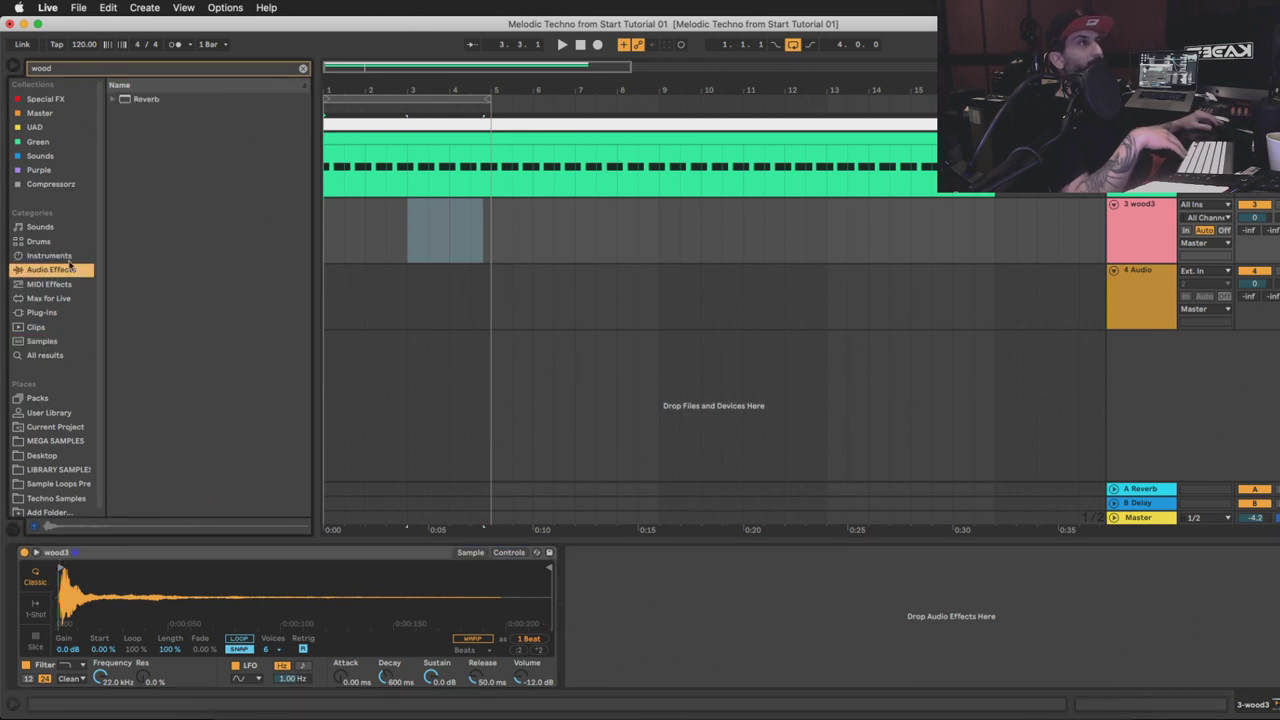
pyautogui.click(300, 66)
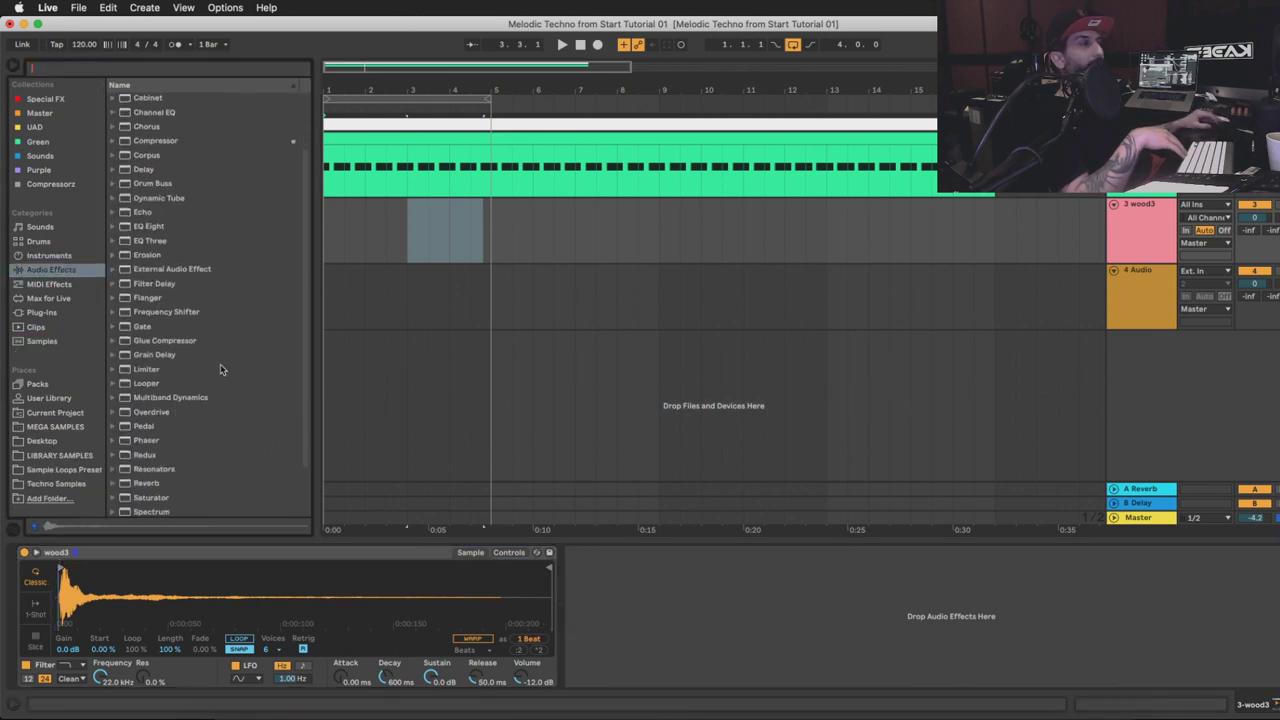
pyautogui.scroll(-5, 220, 364)
pyautogui.click(148, 452)
pyautogui.moveTo(148, 452); pyautogui.dragTo(705, 660)
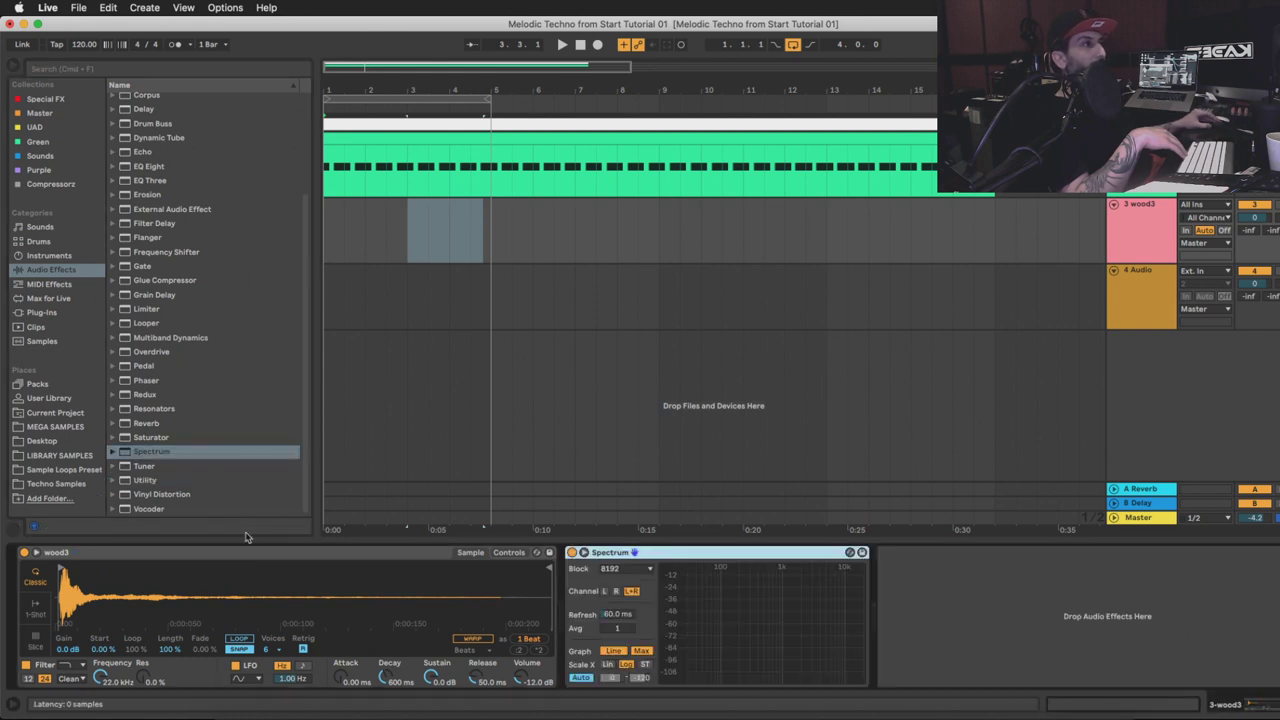
pyautogui.moveTo(135, 466); pyautogui.dragTo(1007, 630)
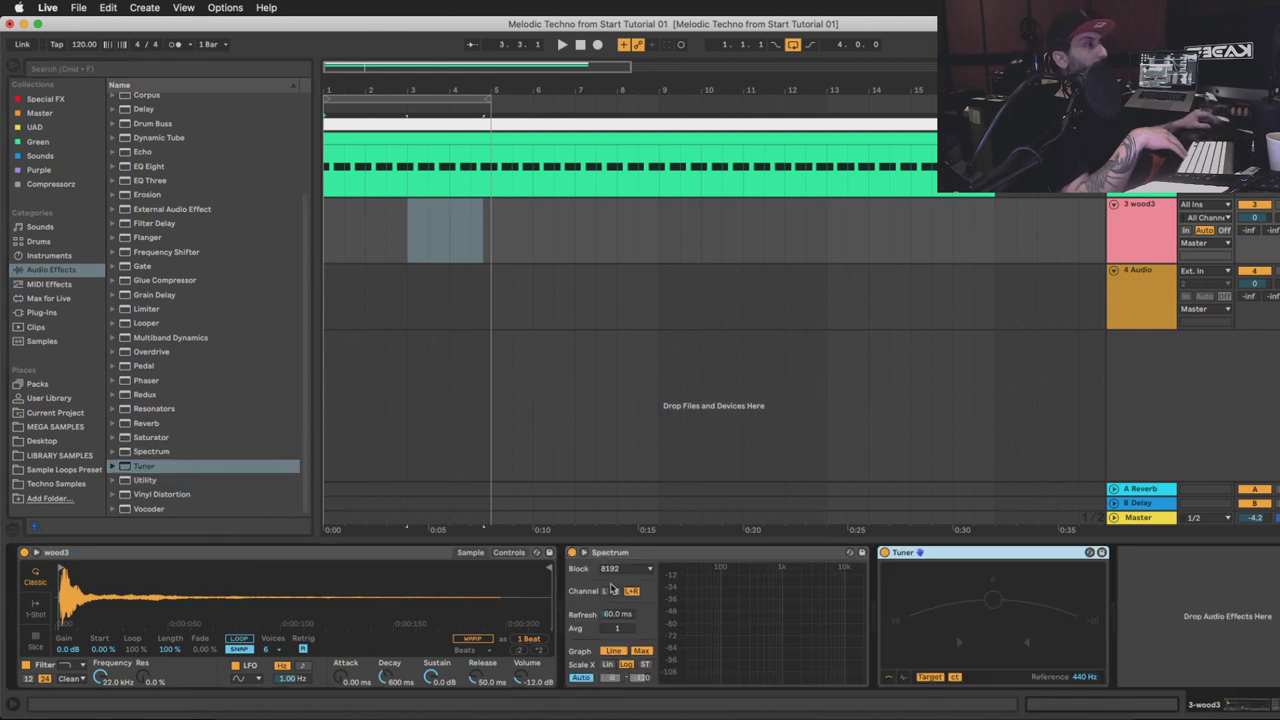
# Create a two-bar MIDI clip at 1.1.1 on the wood3 track and draw a short C3 note at its start
pyautogui.click(401, 250)
pyautogui.moveTo(401, 240); pyautogui.dragTo(265, 232)
pyautogui.hotkey('ctrl', 'shift', 'm')
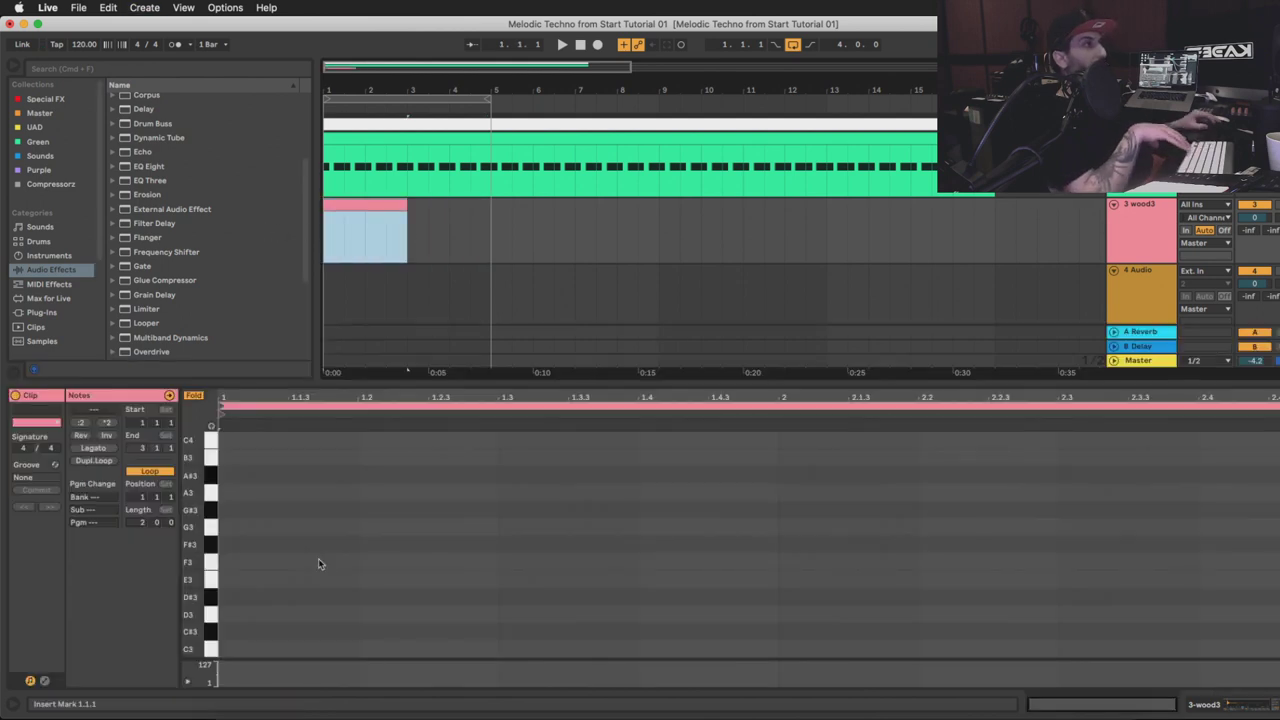
pyautogui.click(243, 594)
pyautogui.scroll(-3, 241, 590)
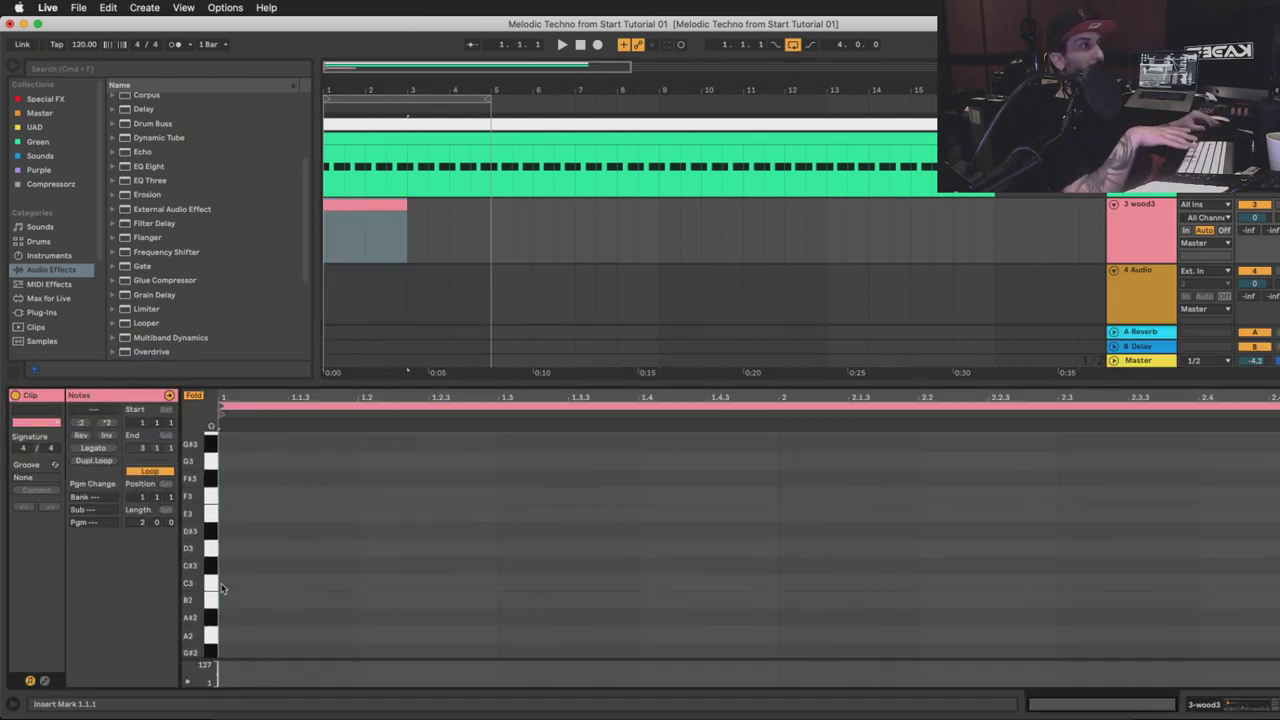
pyautogui.doubleClick(225, 585)
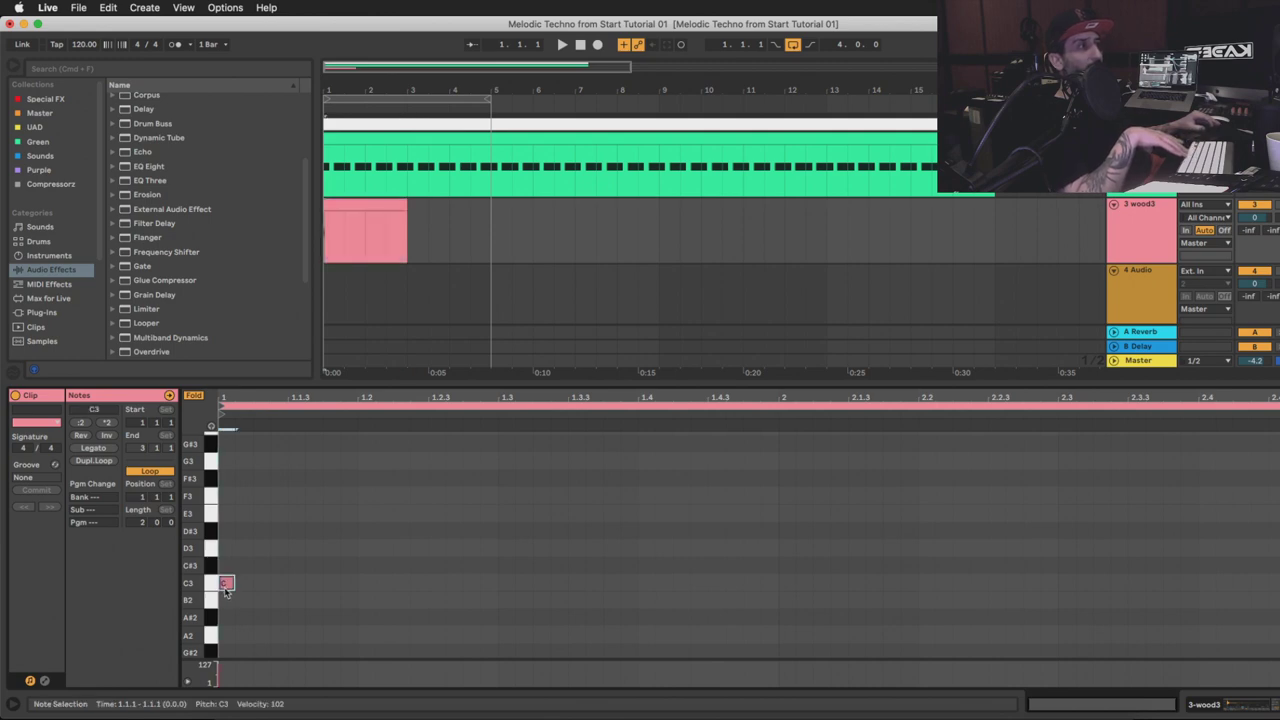
pyautogui.press('super+d')
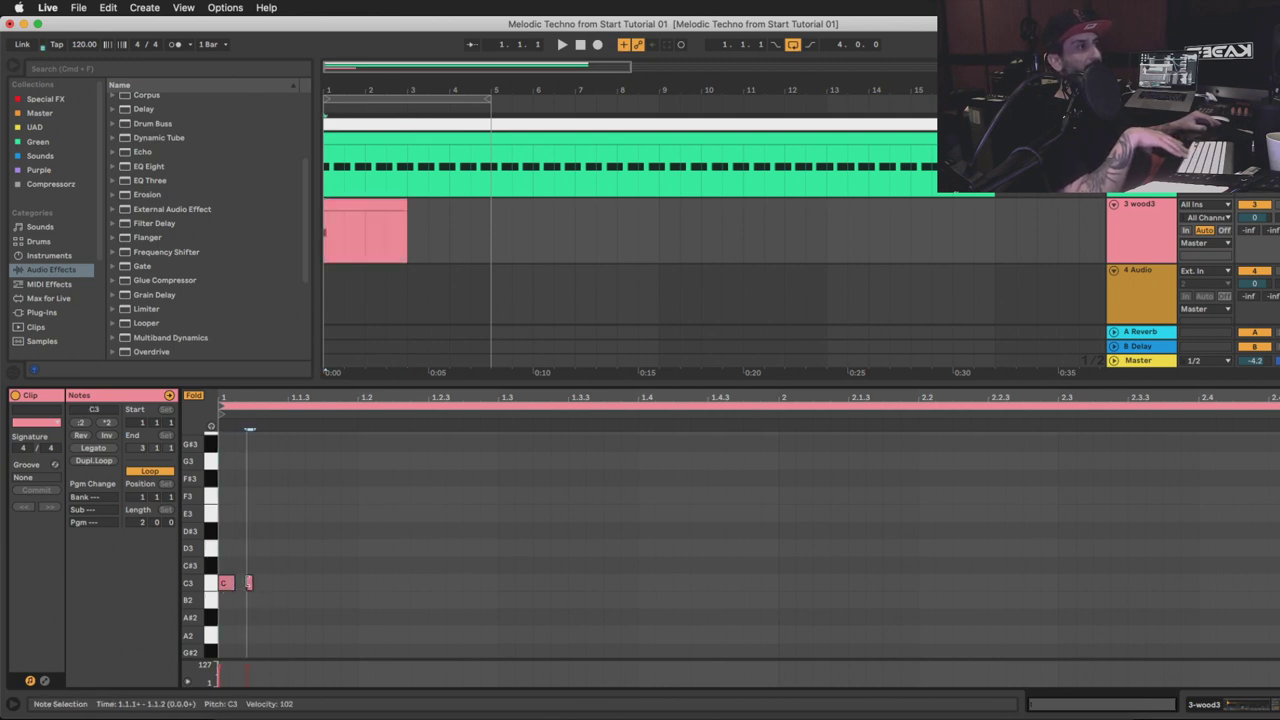
pyautogui.click(250, 588)
pyautogui.press('super+a')
pyautogui.moveTo(248, 584); pyautogui.dragTo(264, 584)
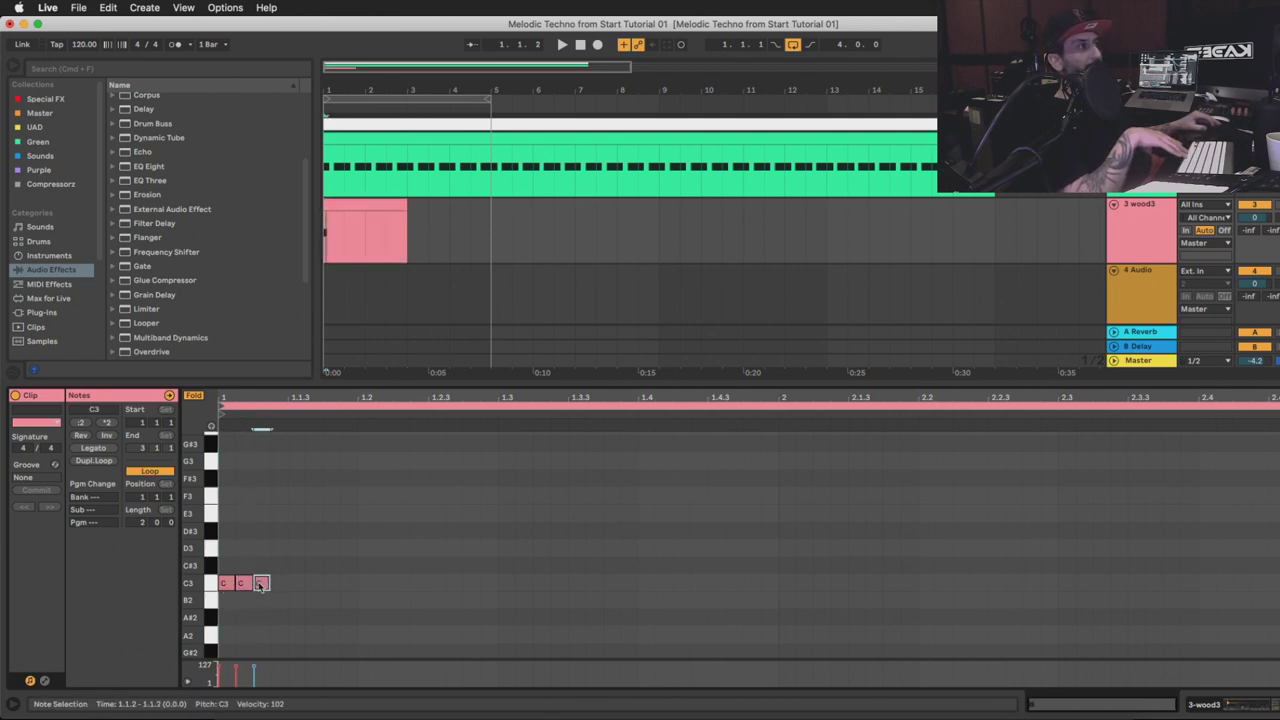
pyautogui.doubleClick(266, 584)
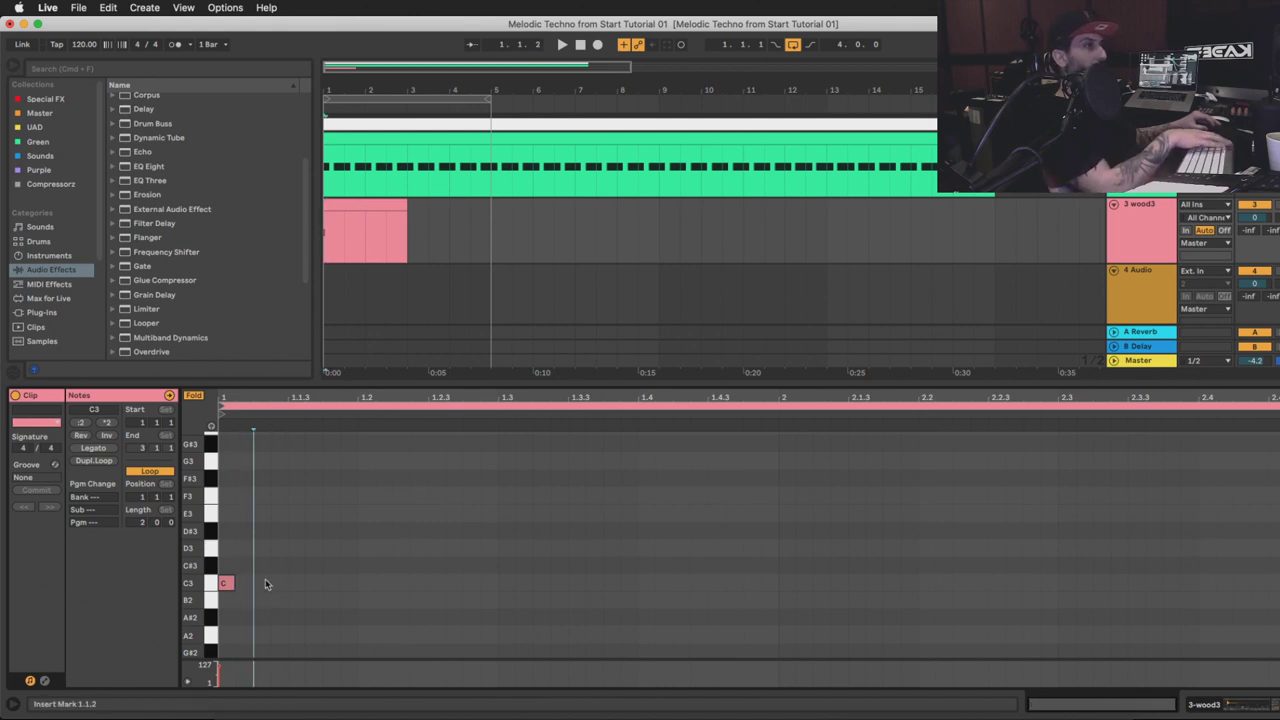
# Add five more short C3 notes between 1.1.2 and 1.2.3 in the wood3 clip and audition the rhythm
pyautogui.doubleClick(260, 584)
pyautogui.doubleClick(330, 584)
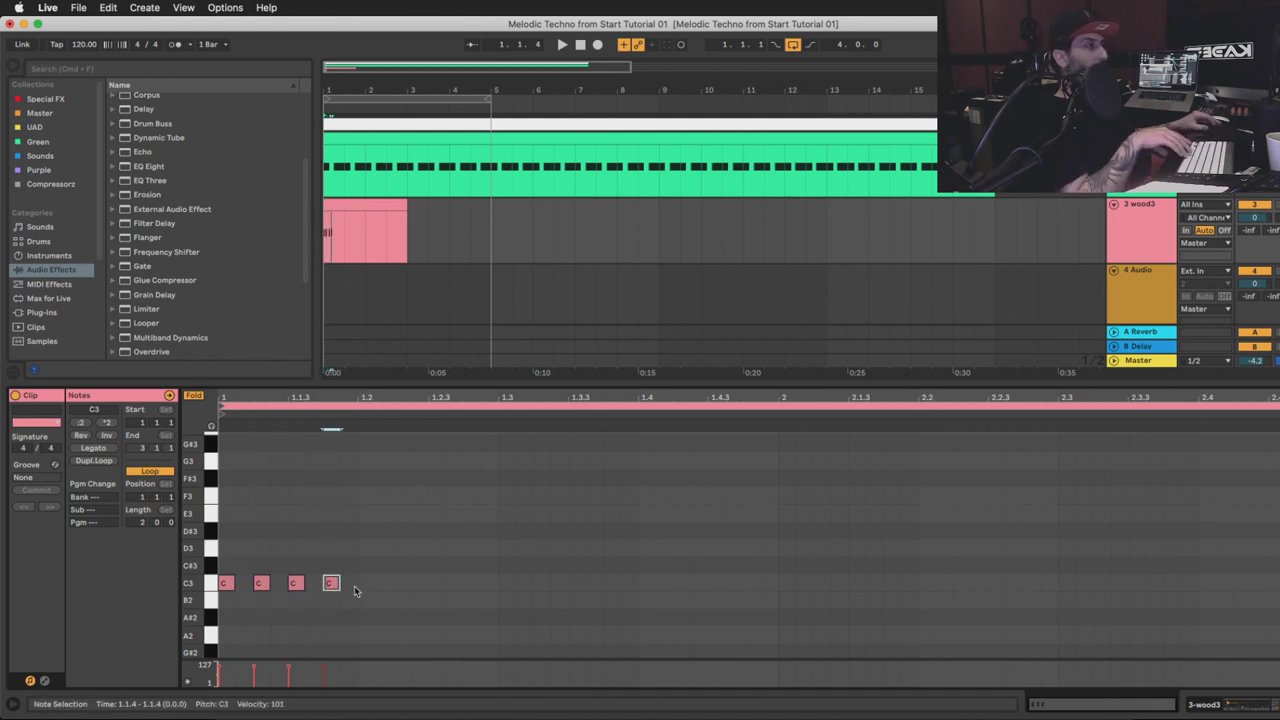
pyautogui.doubleClick(385, 584)
pyautogui.press('space')
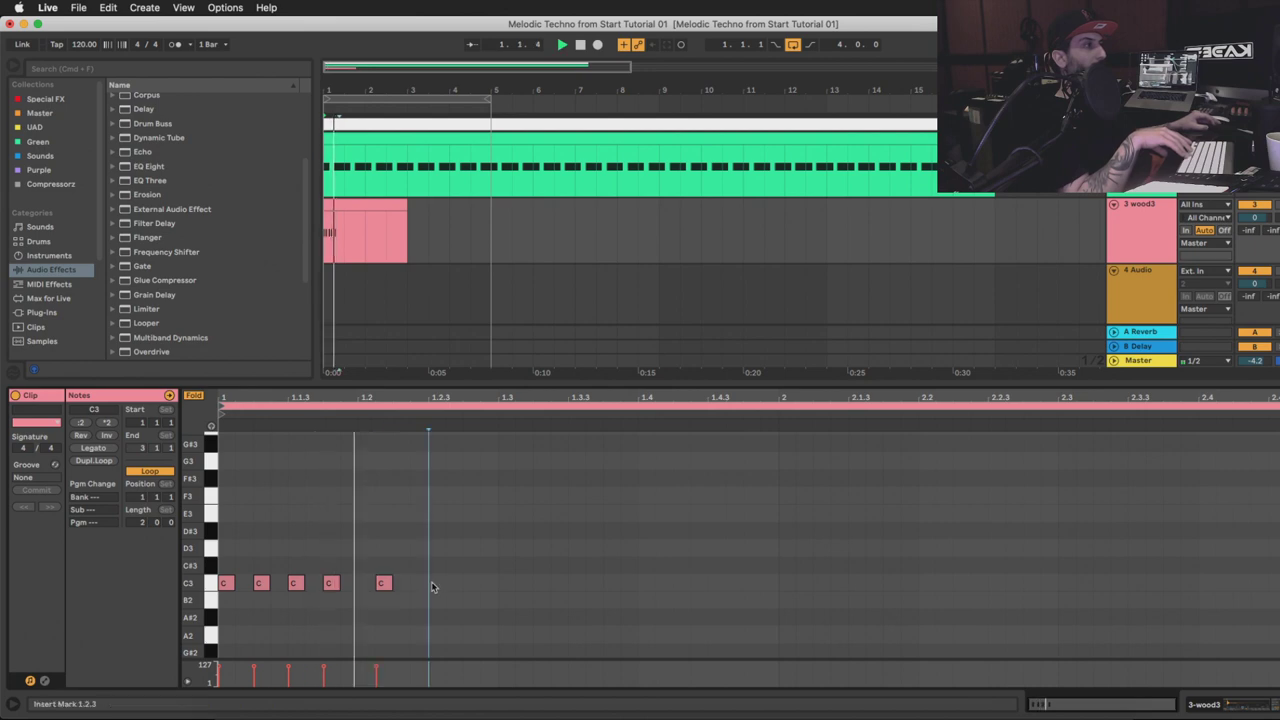
pyautogui.doubleClick(436, 584)
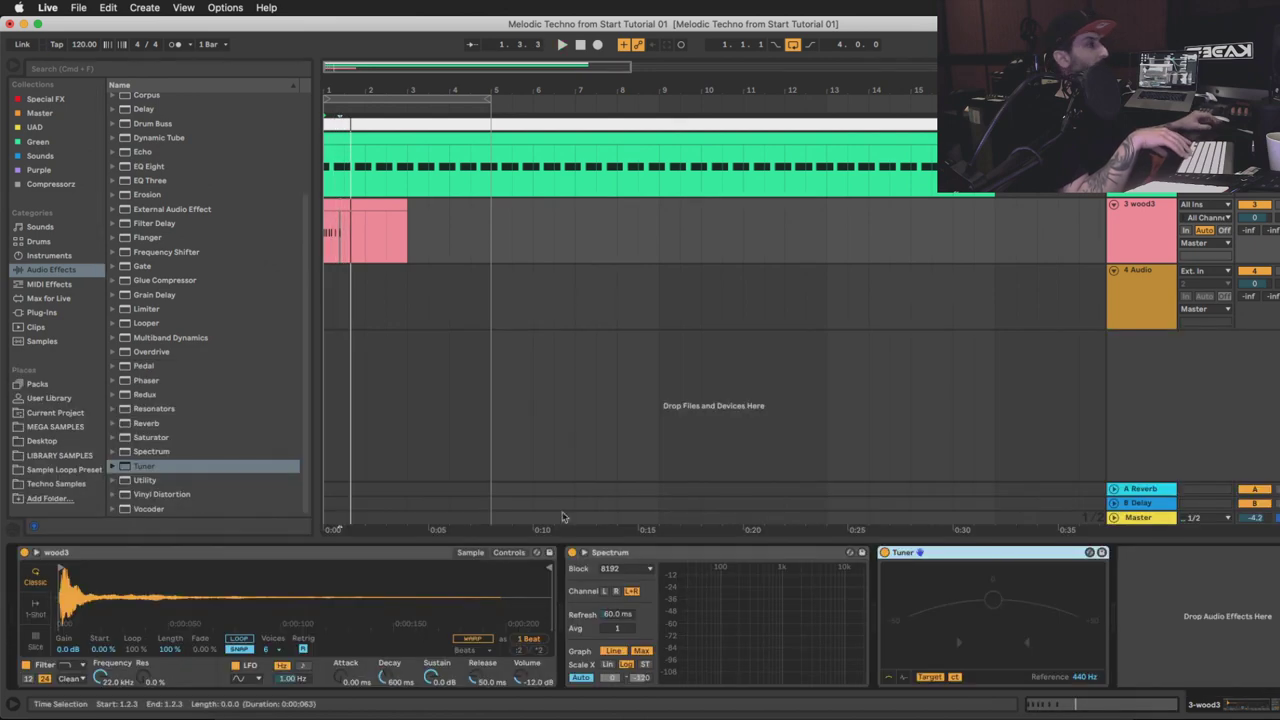
# Set the Spectrum's block size to 16384 and refresh to 40 ms, and analyse the playing wood notes in its expanded display
pyautogui.click(618, 555)
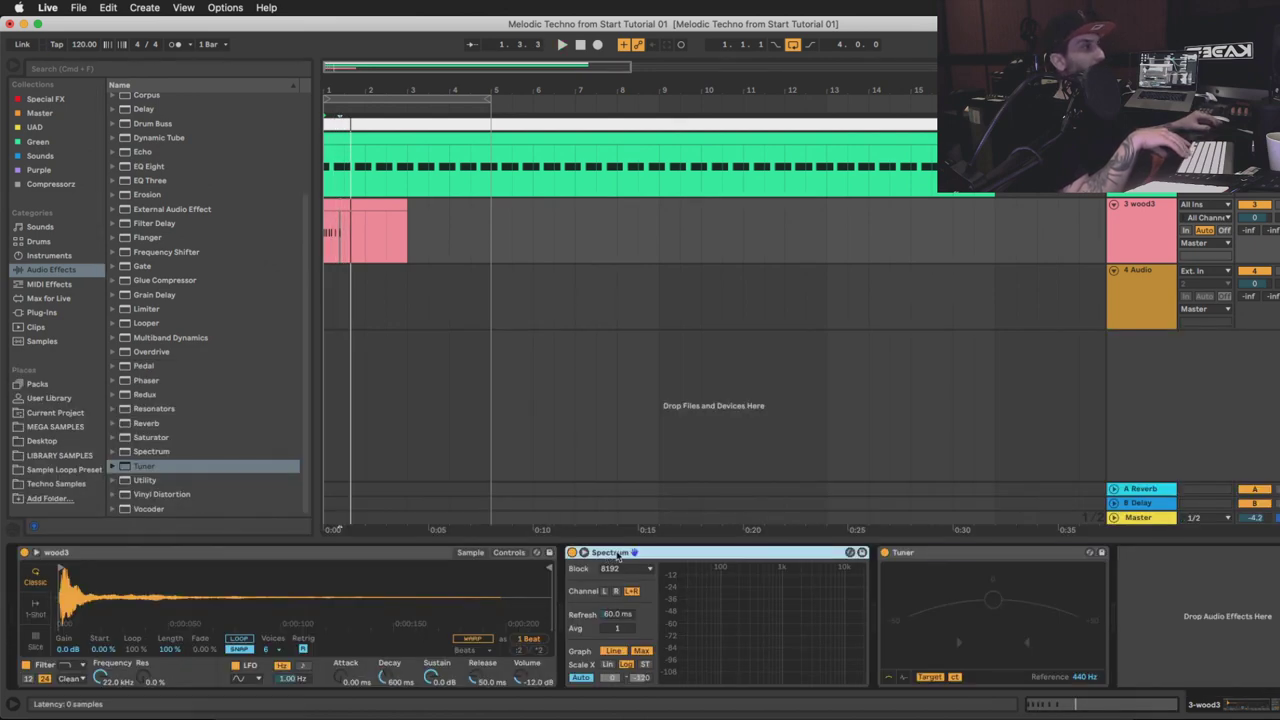
pyautogui.click(622, 569)
pyautogui.click(610, 615)
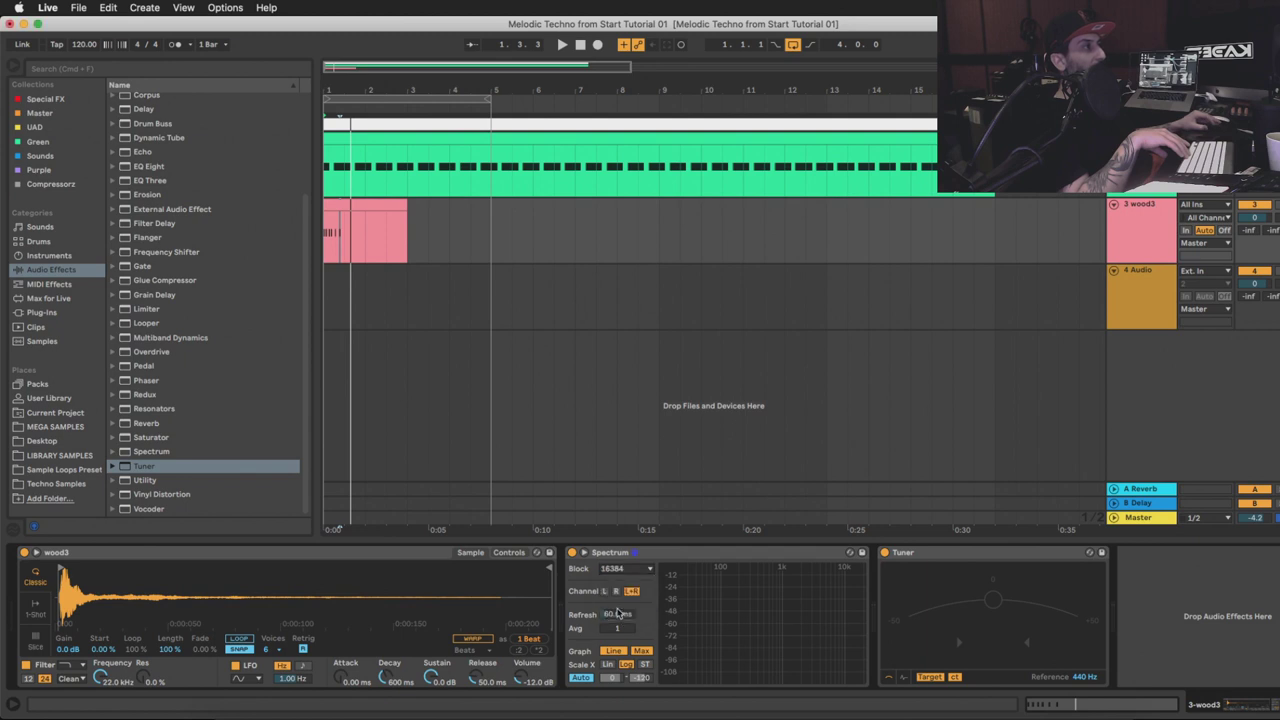
pyautogui.click(615, 570)
pyautogui.click(616, 617)
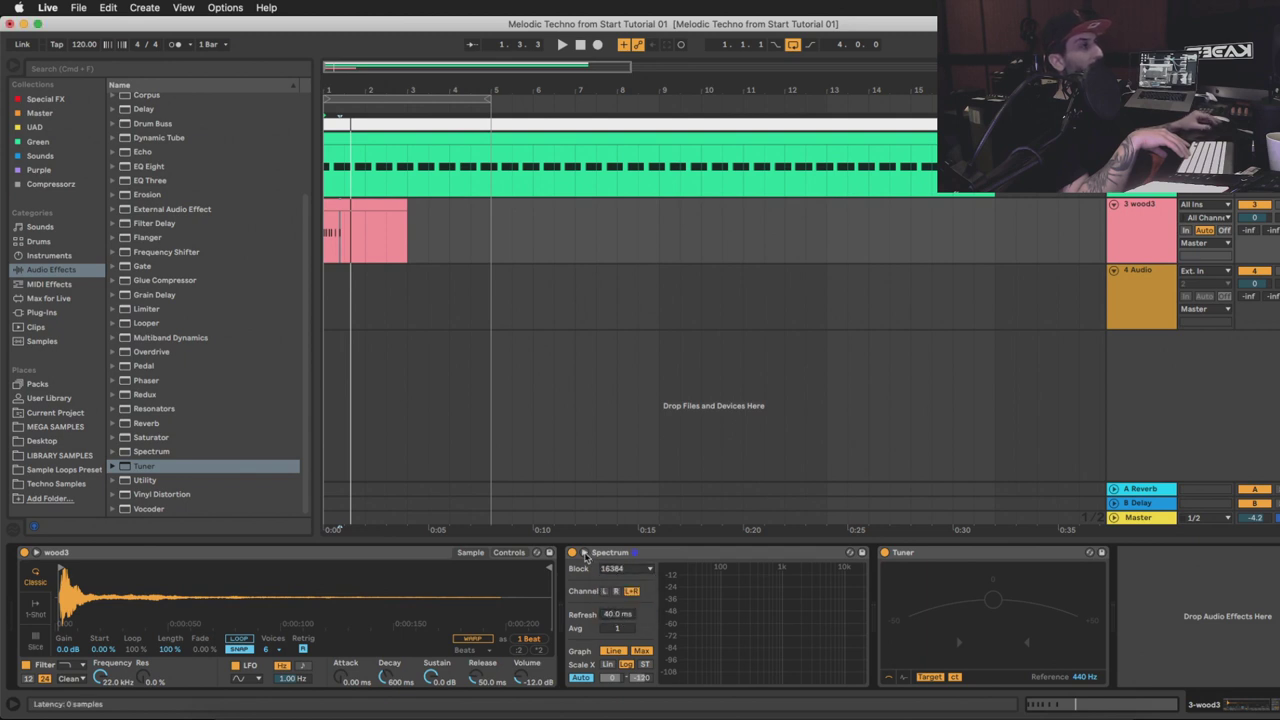
pyautogui.click(585, 553)
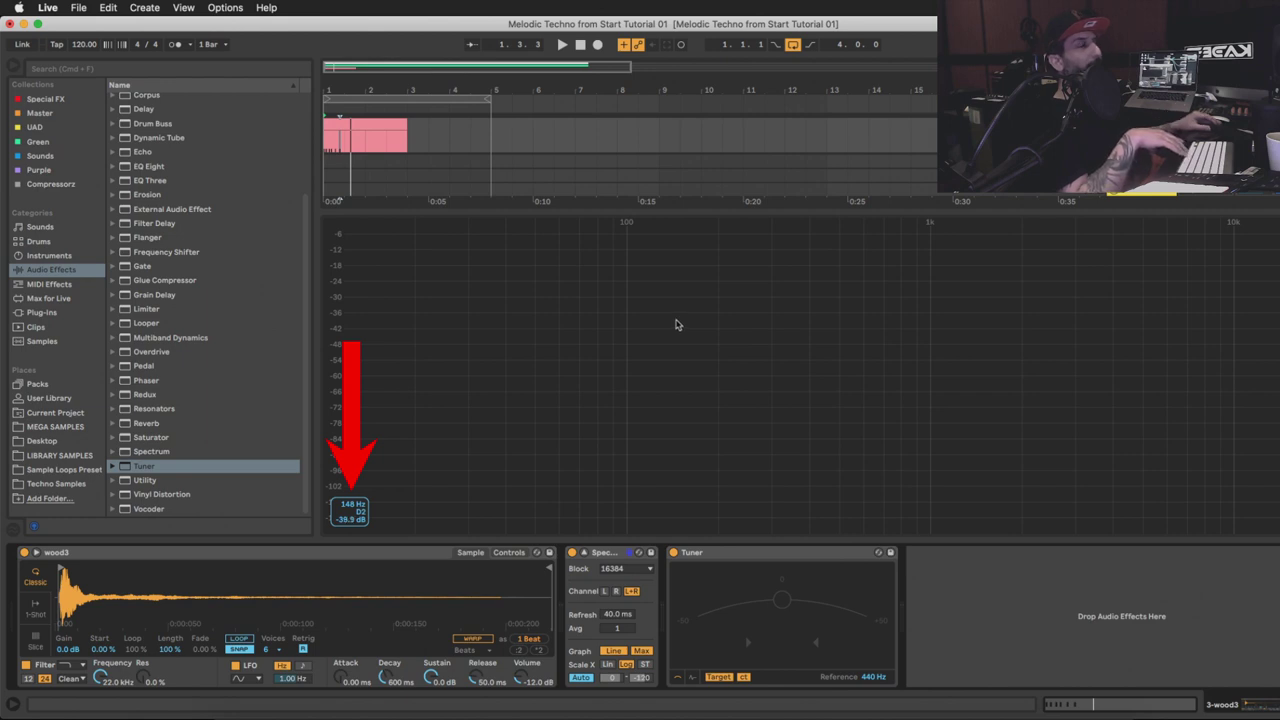
pyautogui.press('space')
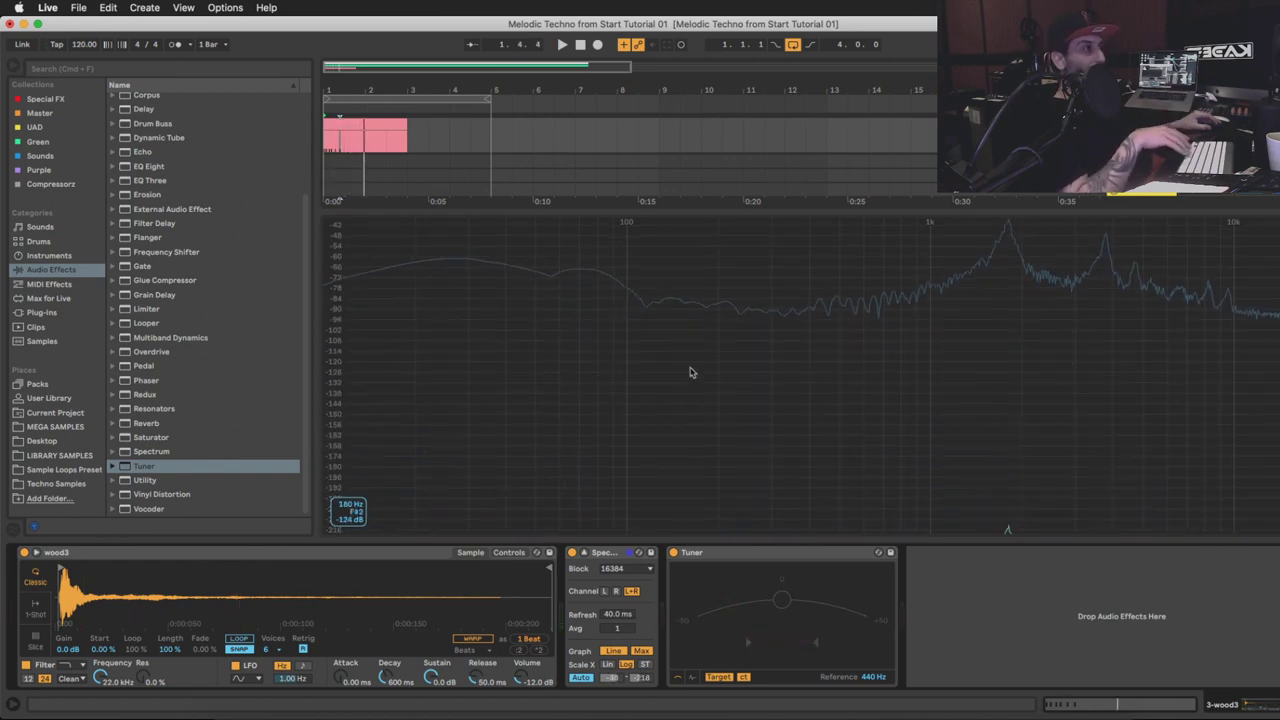
# Create a MIDI clip from 5.1.1 to 6.3.1 on the wood3 track and turn off Fold in its note editor
pyautogui.moveTo(491, 136); pyautogui.dragTo(556, 140)
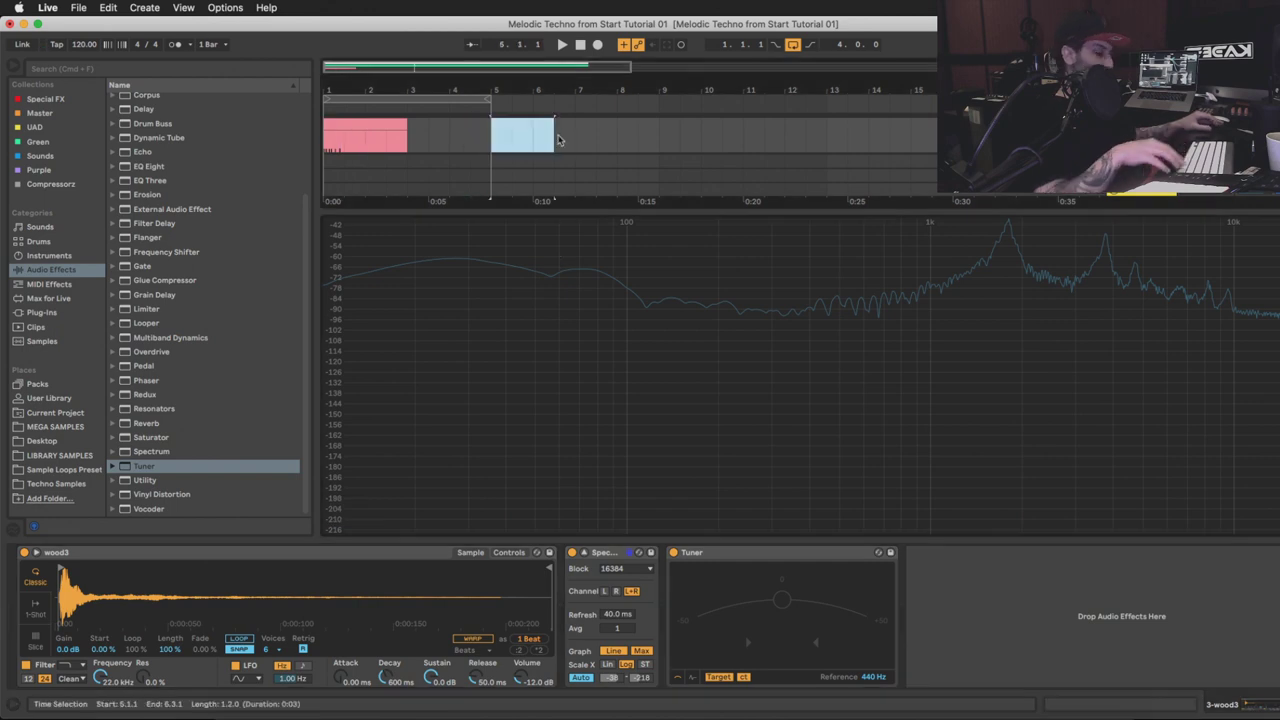
pyautogui.press('super+shift+m')
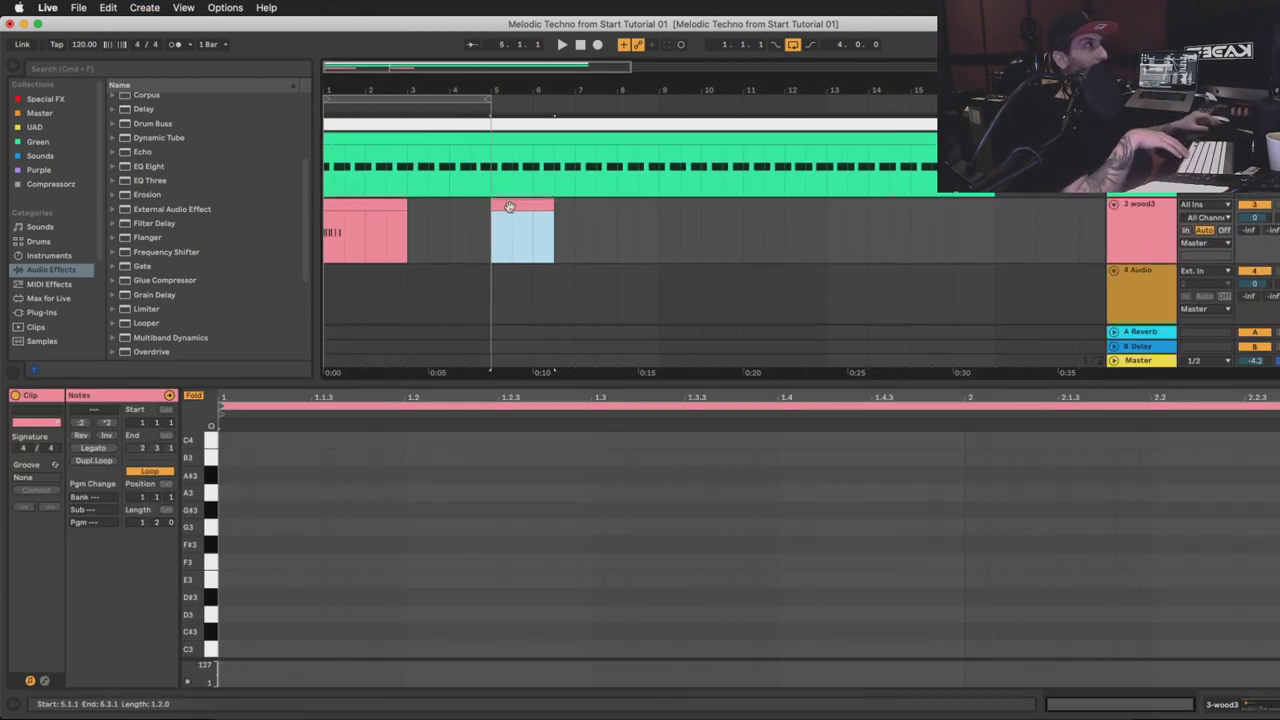
pyautogui.click(221, 537)
pyautogui.click(190, 398)
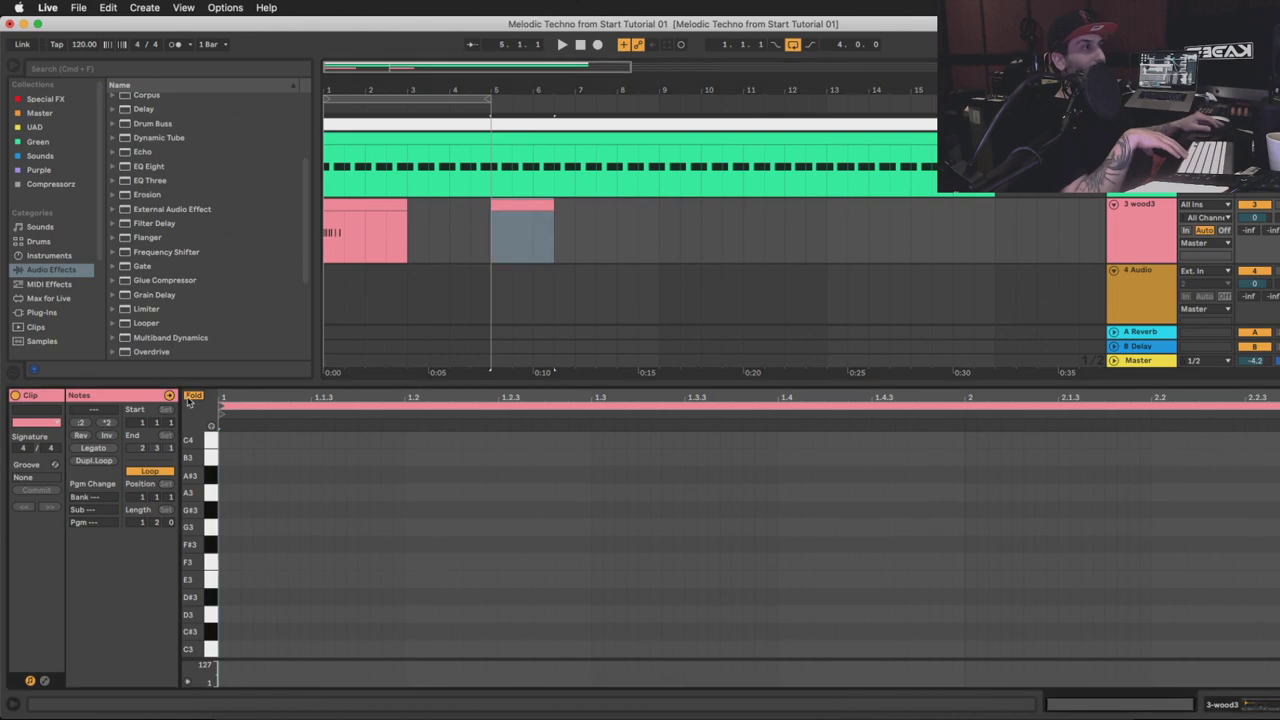
pyautogui.scroll(-5, 222, 620)
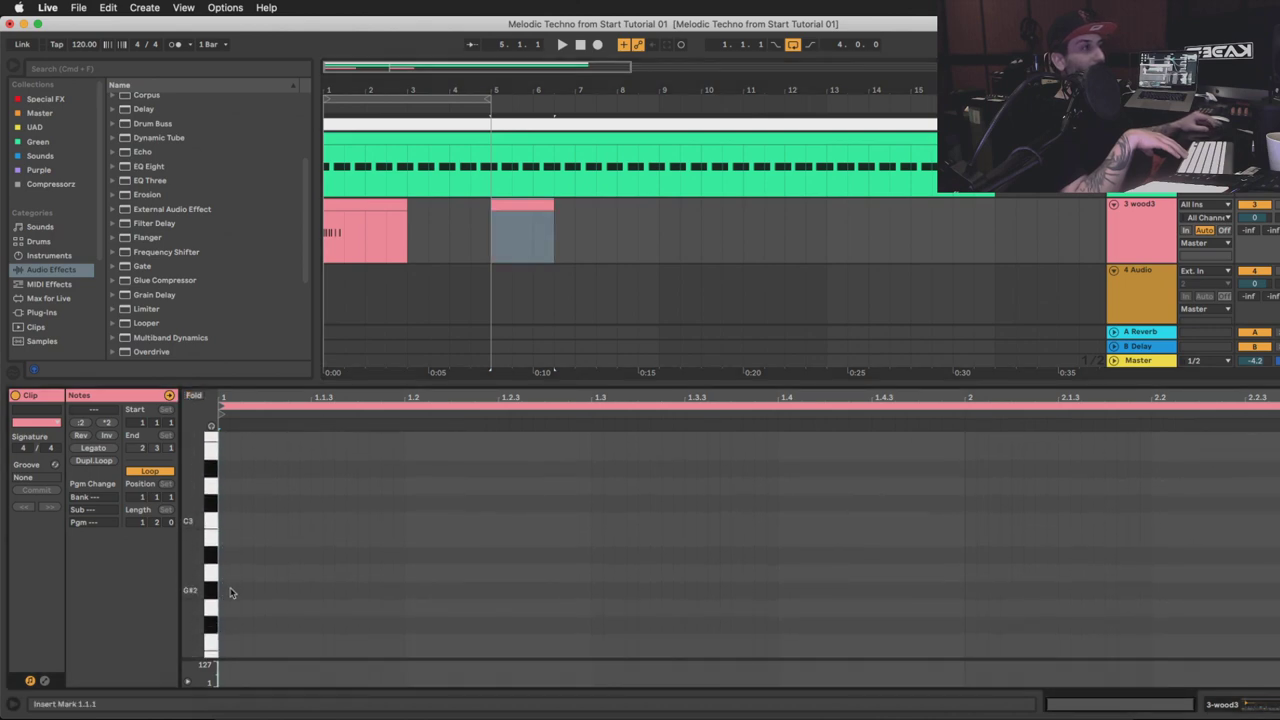
# Try a short G#2 note at the start of the new clip and replace it with A#2
pyautogui.doubleClick(230, 592)
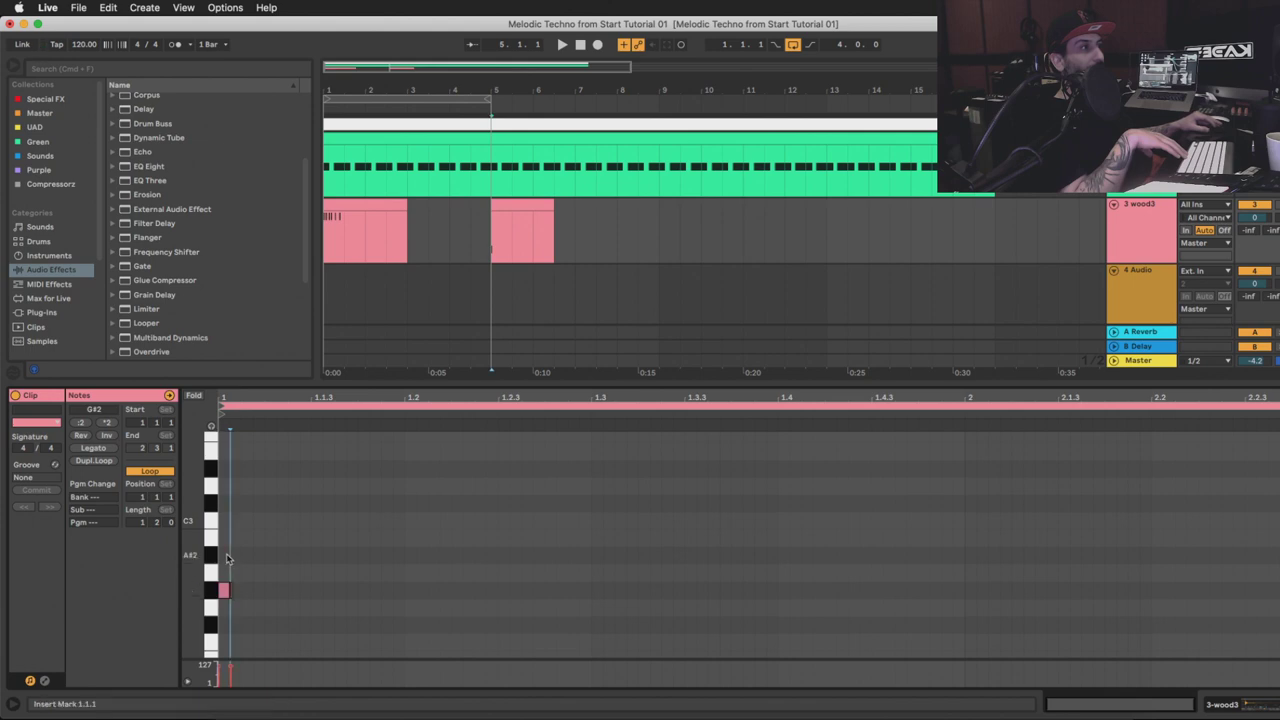
pyautogui.doubleClick(224, 555)
pyautogui.doubleClick(224, 590)
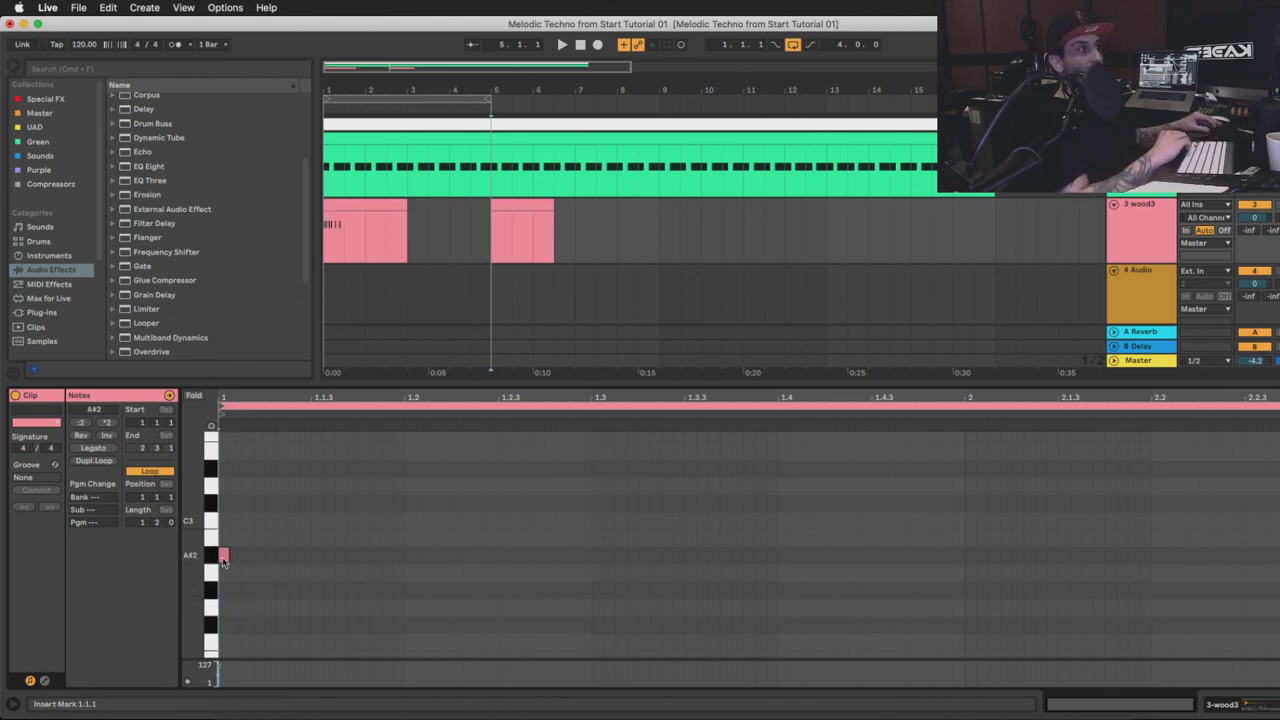
# Play the first wood3 clip and check the sample's pitch on the Tuner
pyautogui.click(1222, 705)
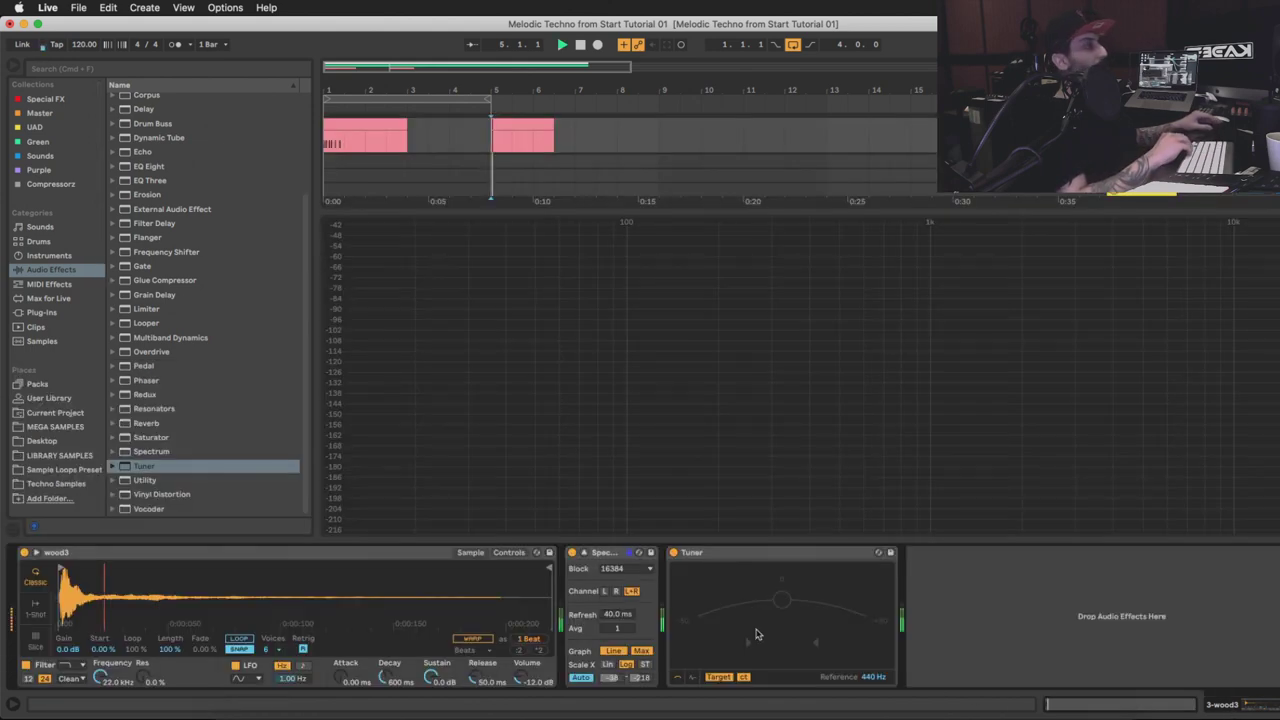
pyautogui.click(400, 137)
pyautogui.press('space')
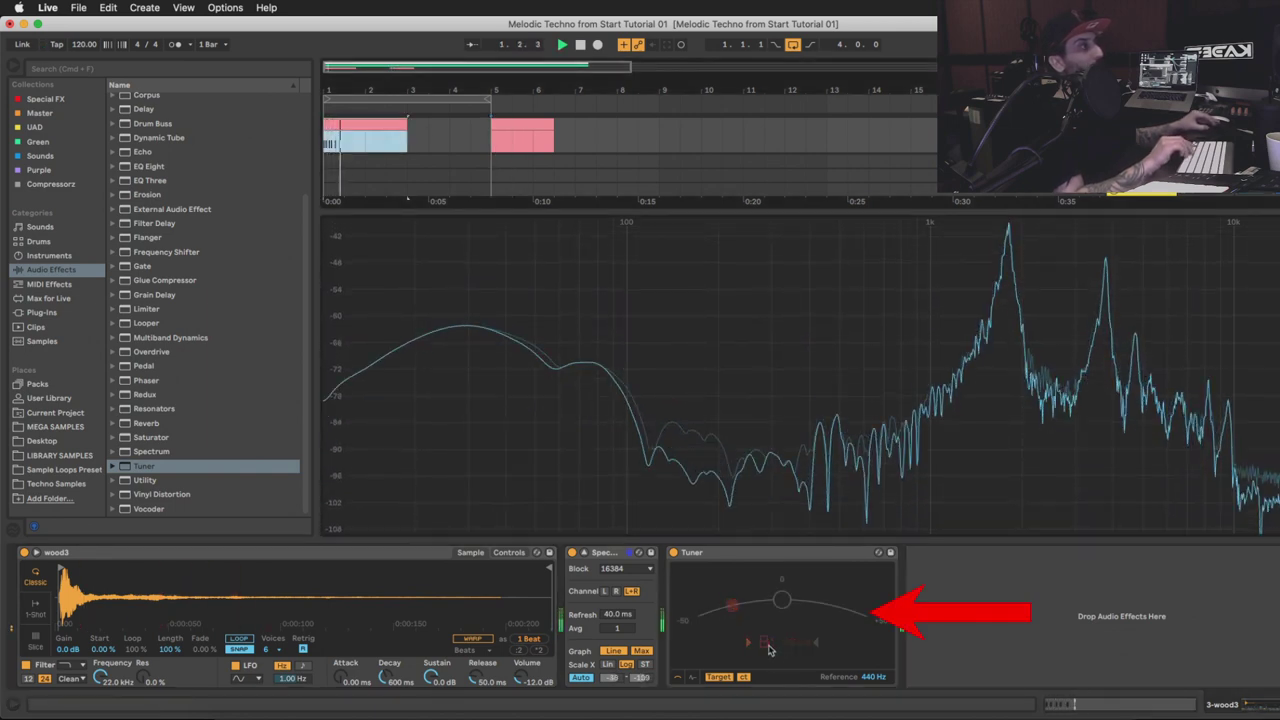
pyautogui.press('space')
# Reopen the clip at 5.1.1 and delete its A#2 note
pyautogui.doubleClick(504, 124)
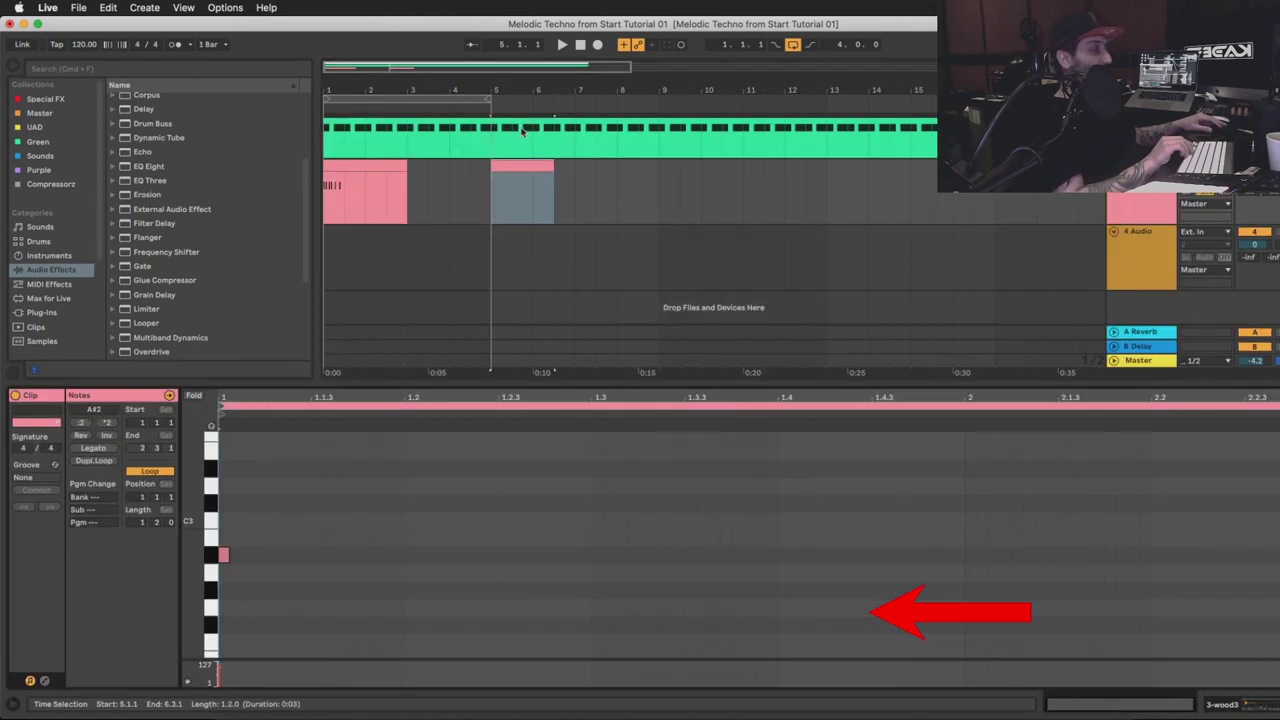
pyautogui.click(224, 557)
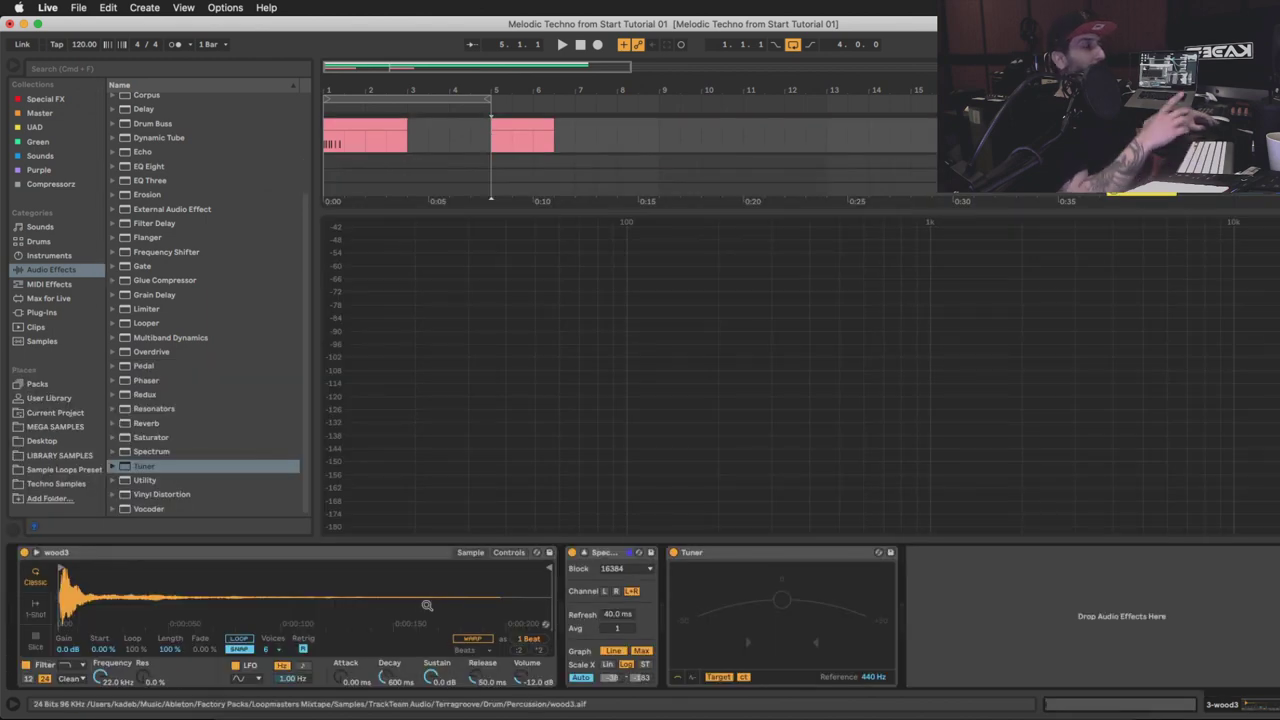
pyautogui.doubleClick(537, 152)
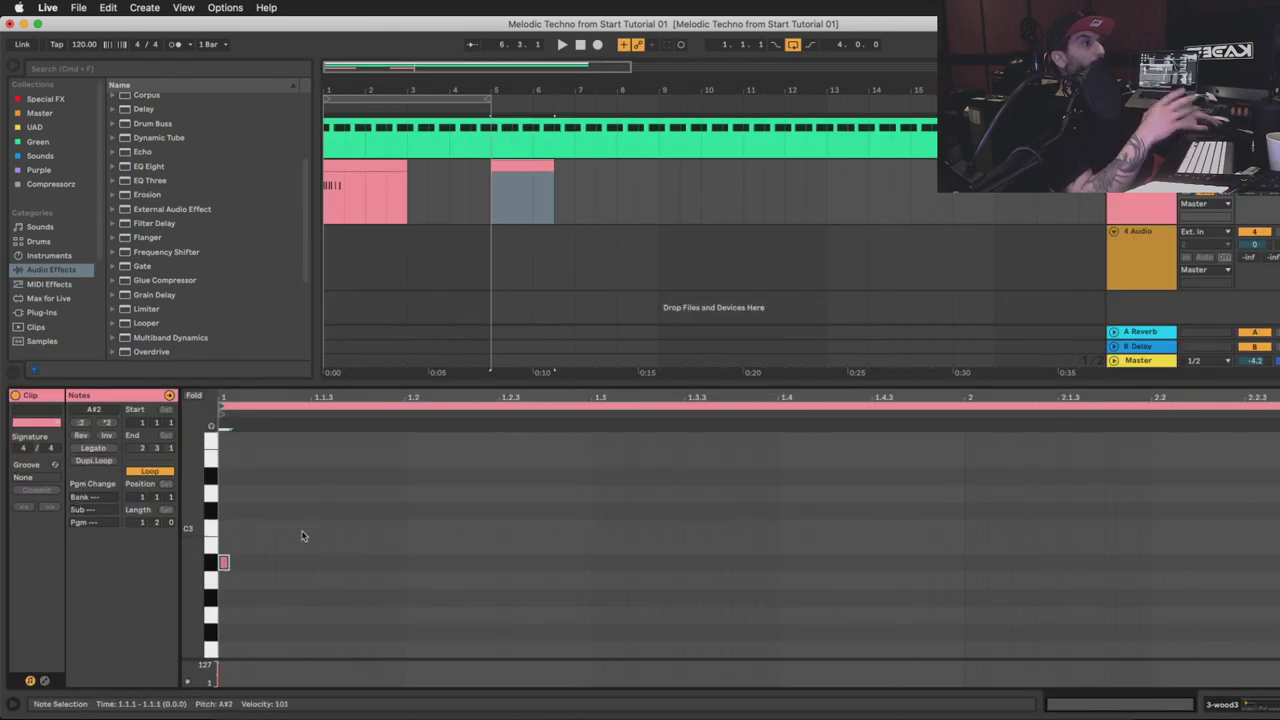
pyautogui.doubleClick(224, 555)
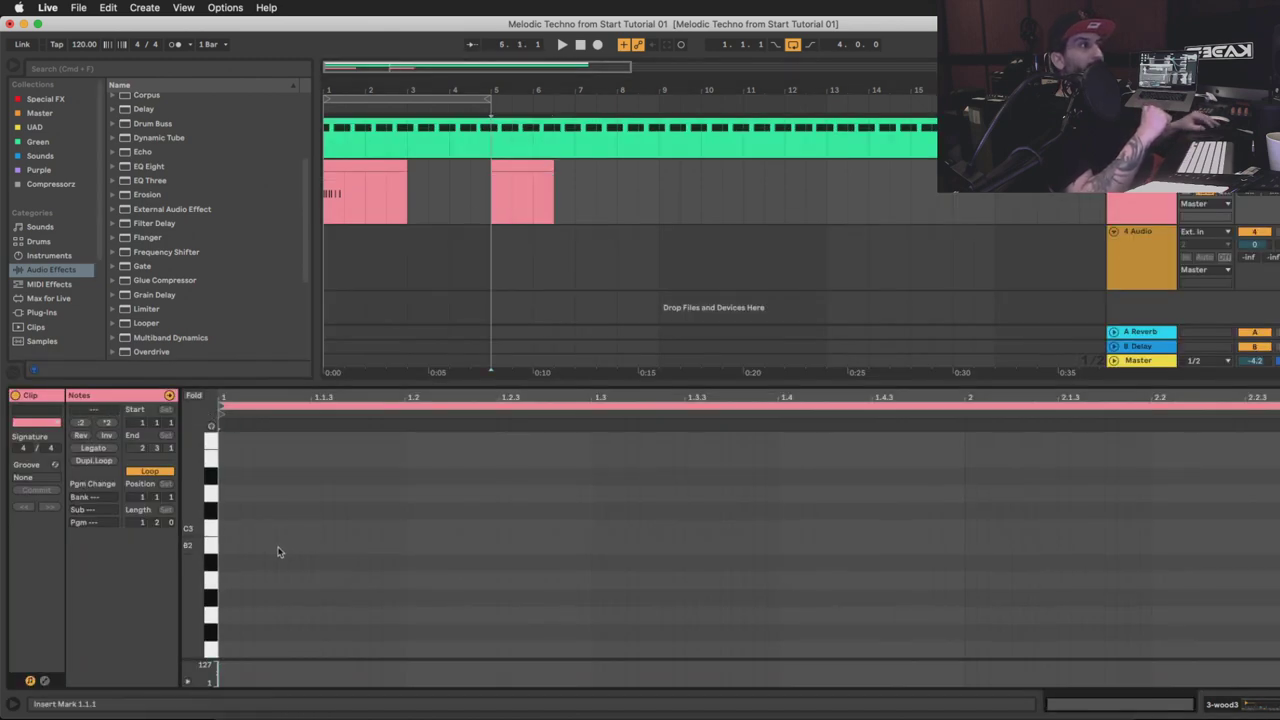
# Stack short notes F1, G1, G#1, A#1, C2, C#2, D#2 and F#2 at the start of the clip
pyautogui.scroll(-5, 232, 617)
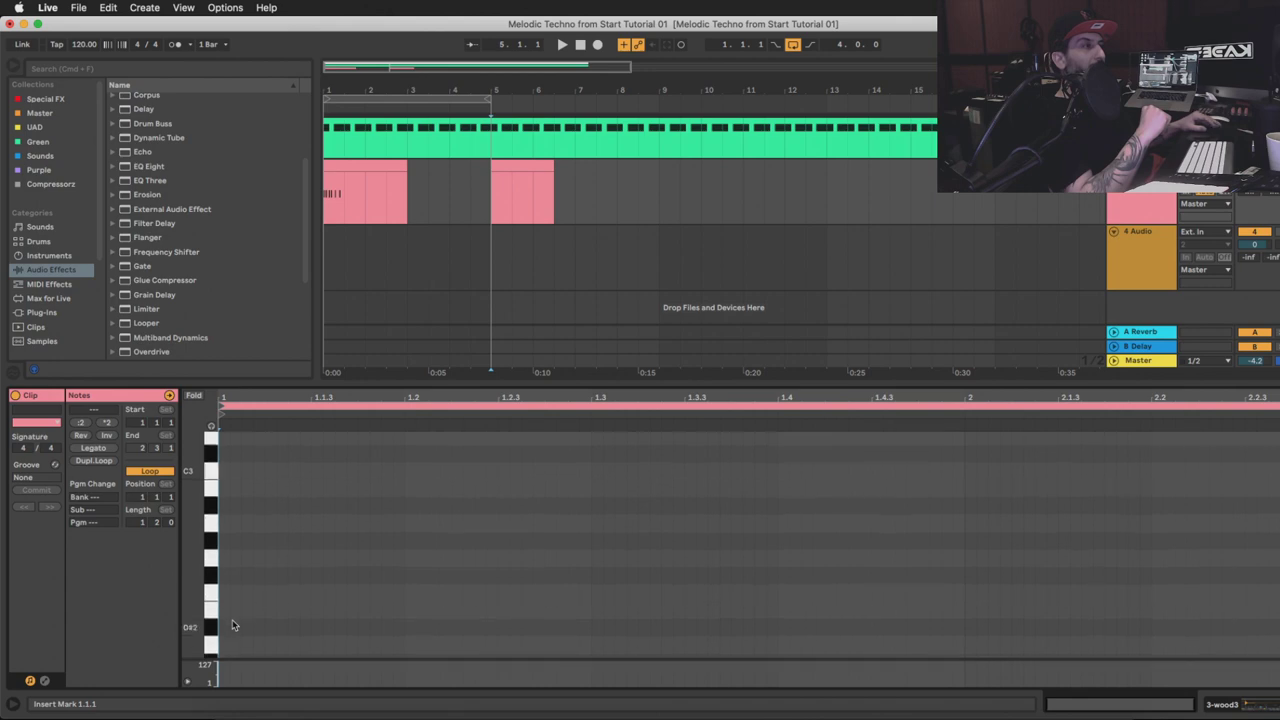
pyautogui.scroll(-5, 229, 620)
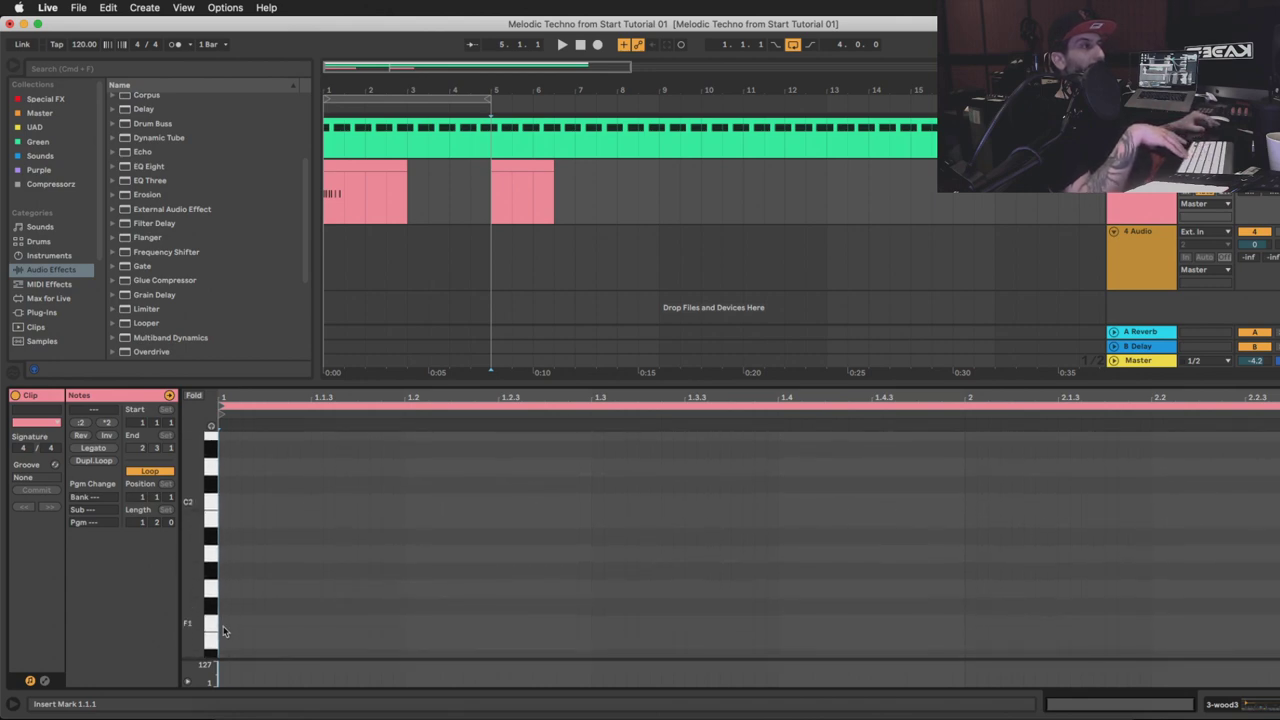
pyautogui.doubleClick(224, 627)
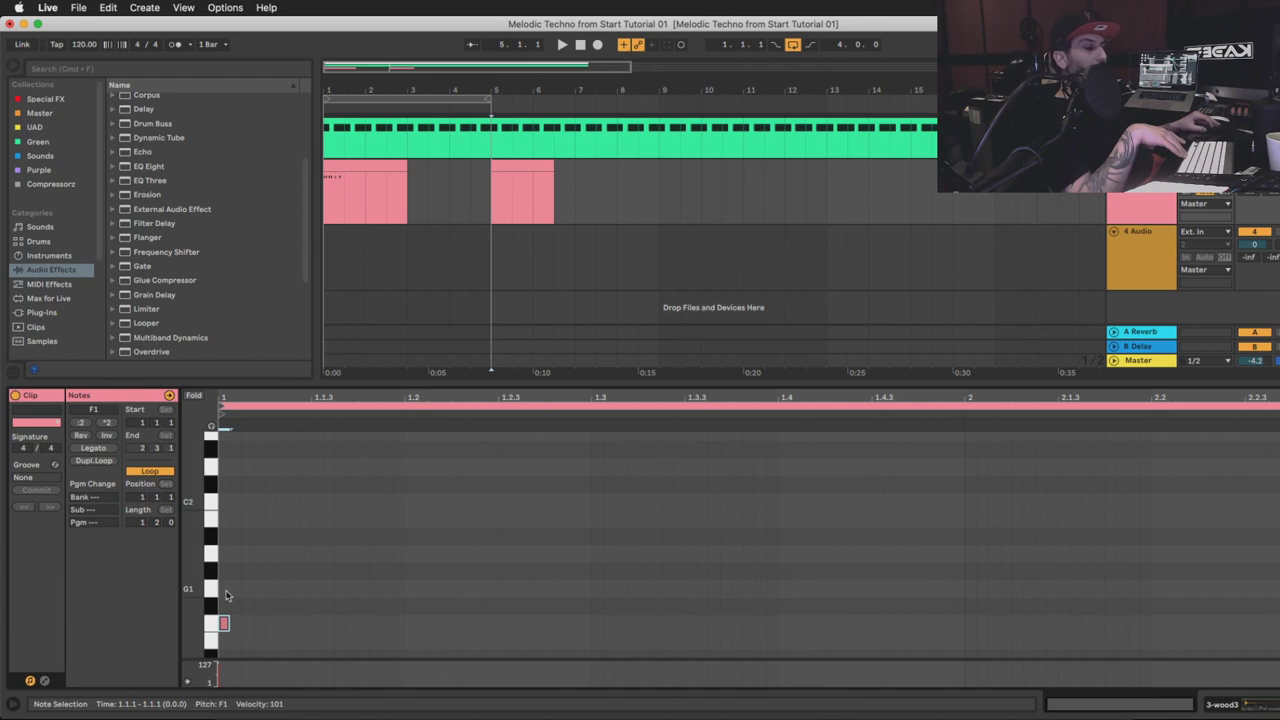
pyautogui.doubleClick(225, 590)
pyautogui.doubleClick(225, 572)
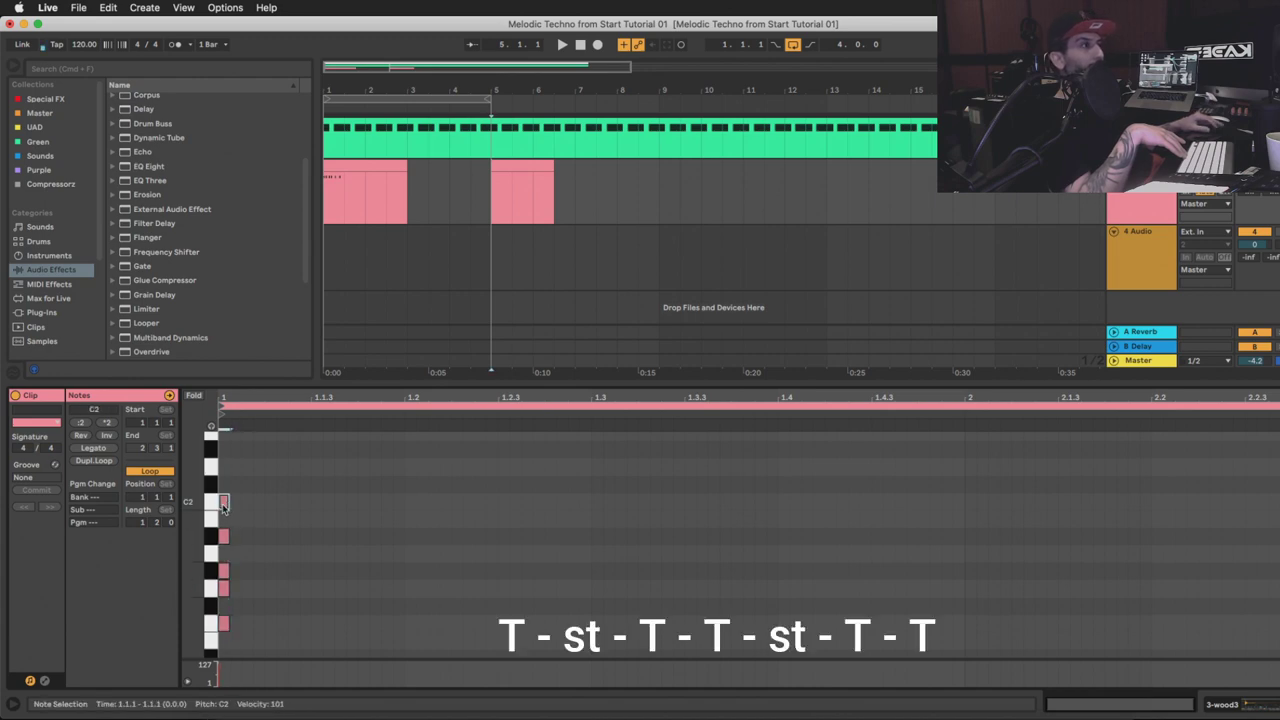
pyautogui.doubleClick(225, 484)
pyautogui.doubleClick(225, 449)
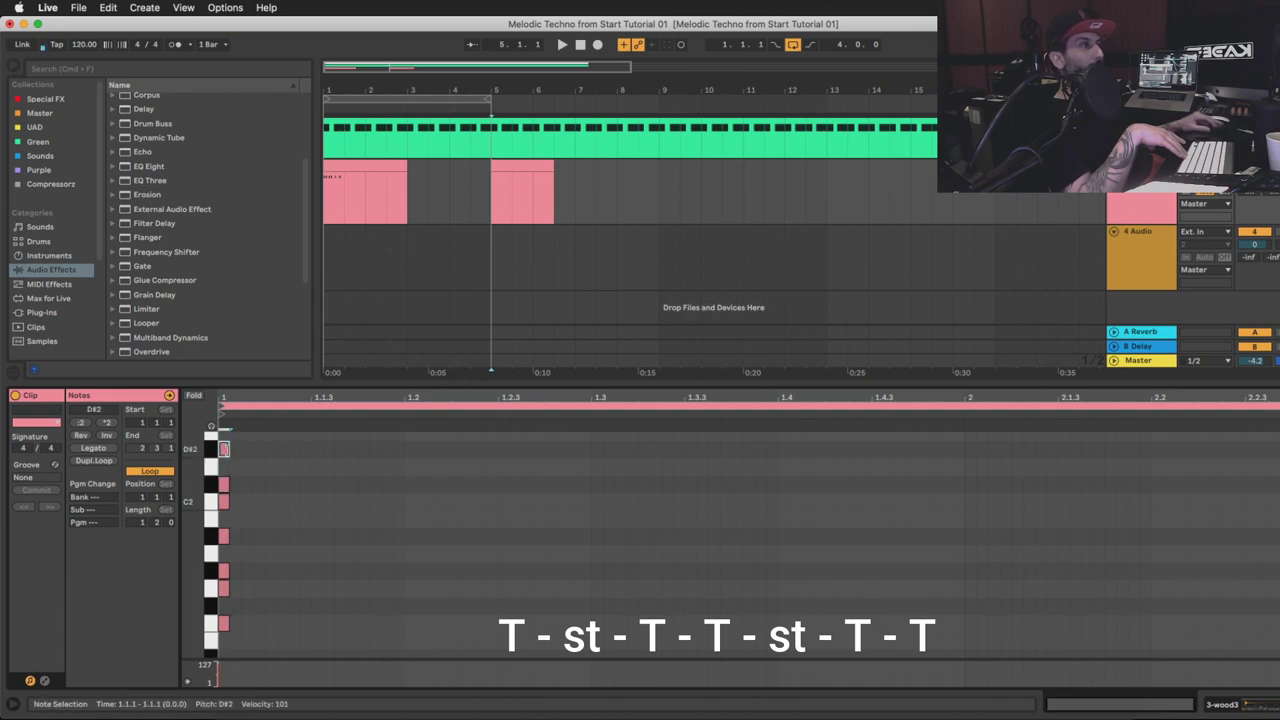
pyautogui.scroll(1, 234, 467)
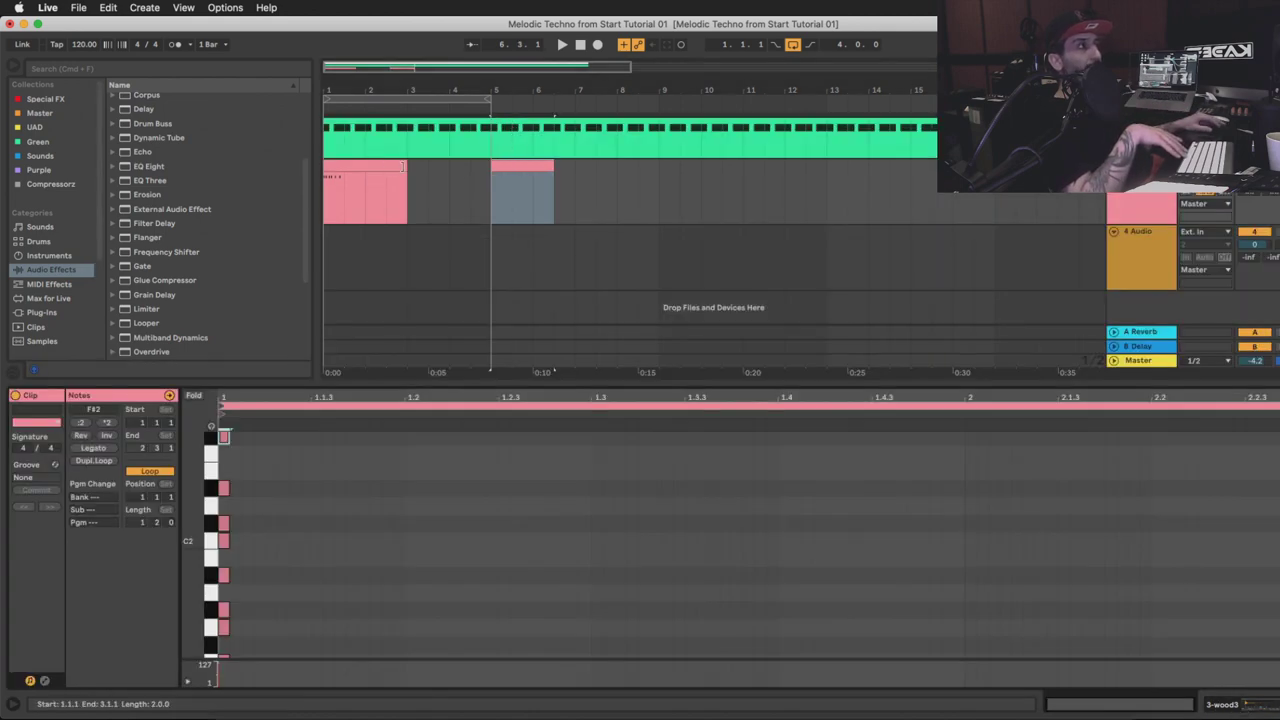
# Fold the note editor to the used pitches and select the A#1 note to examine its place in the scale
pyautogui.click(193, 395)
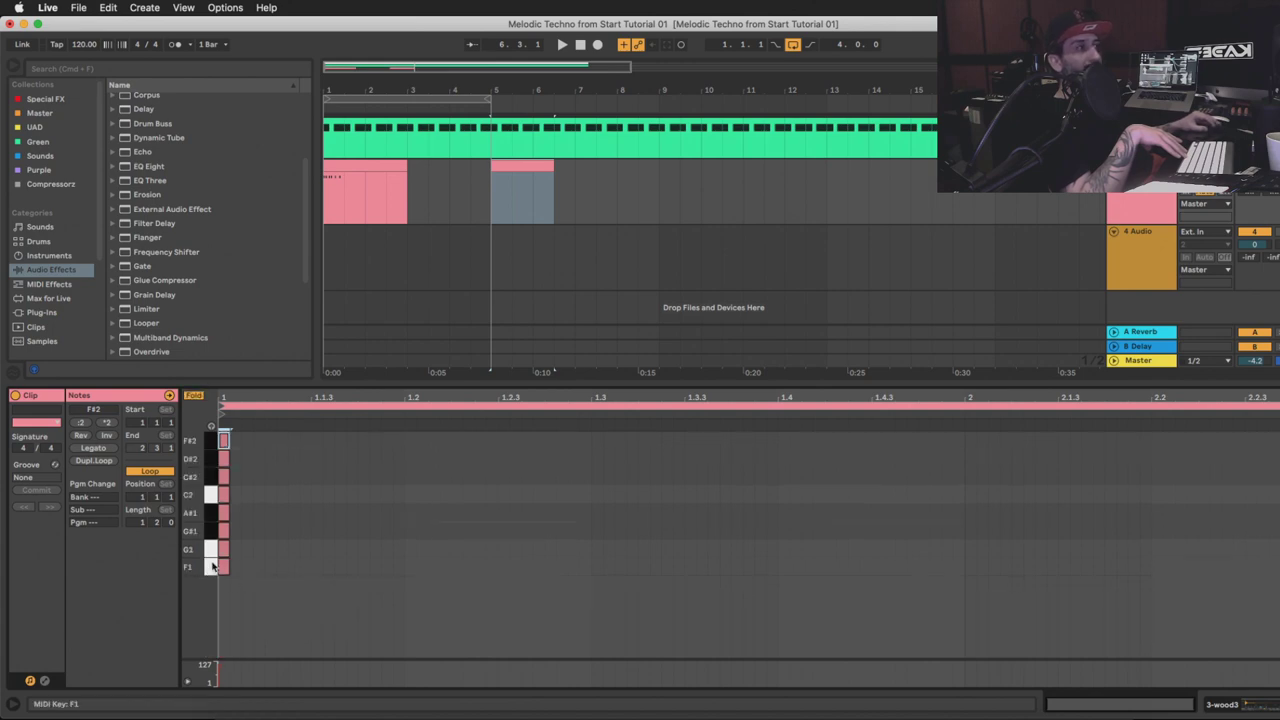
pyautogui.click(205, 515)
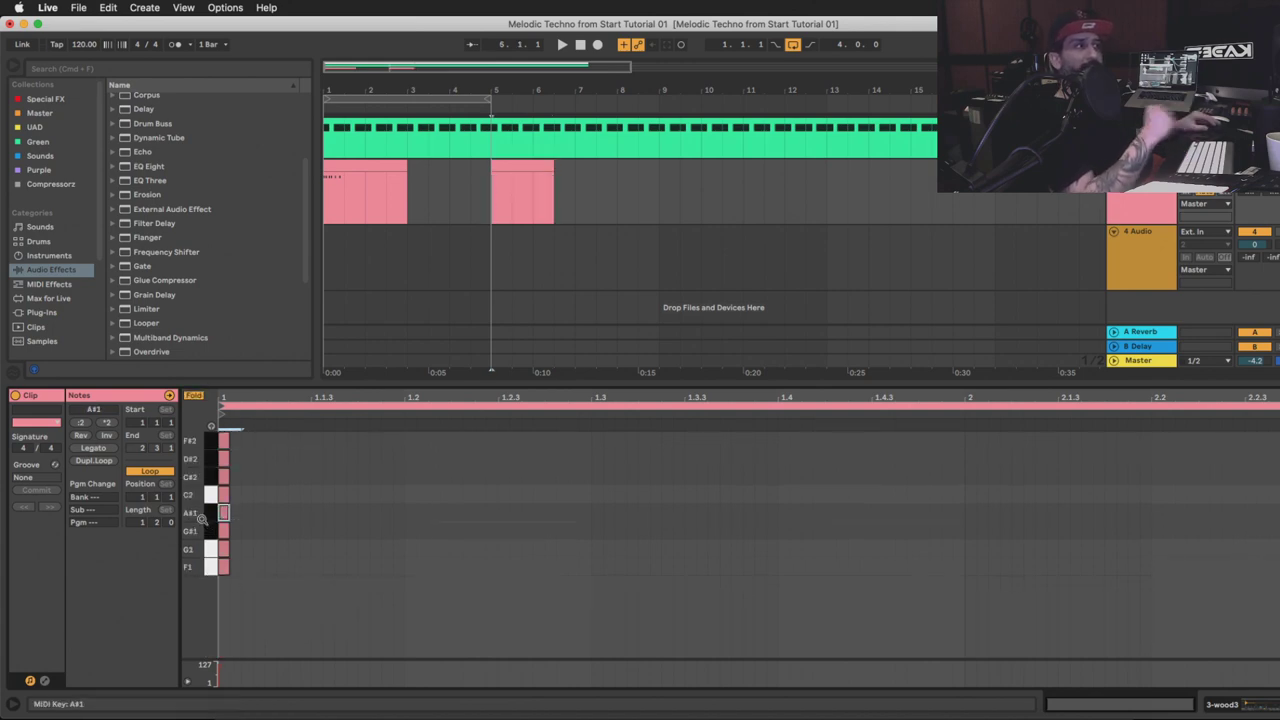
pyautogui.hscroll(1, 509, 289)
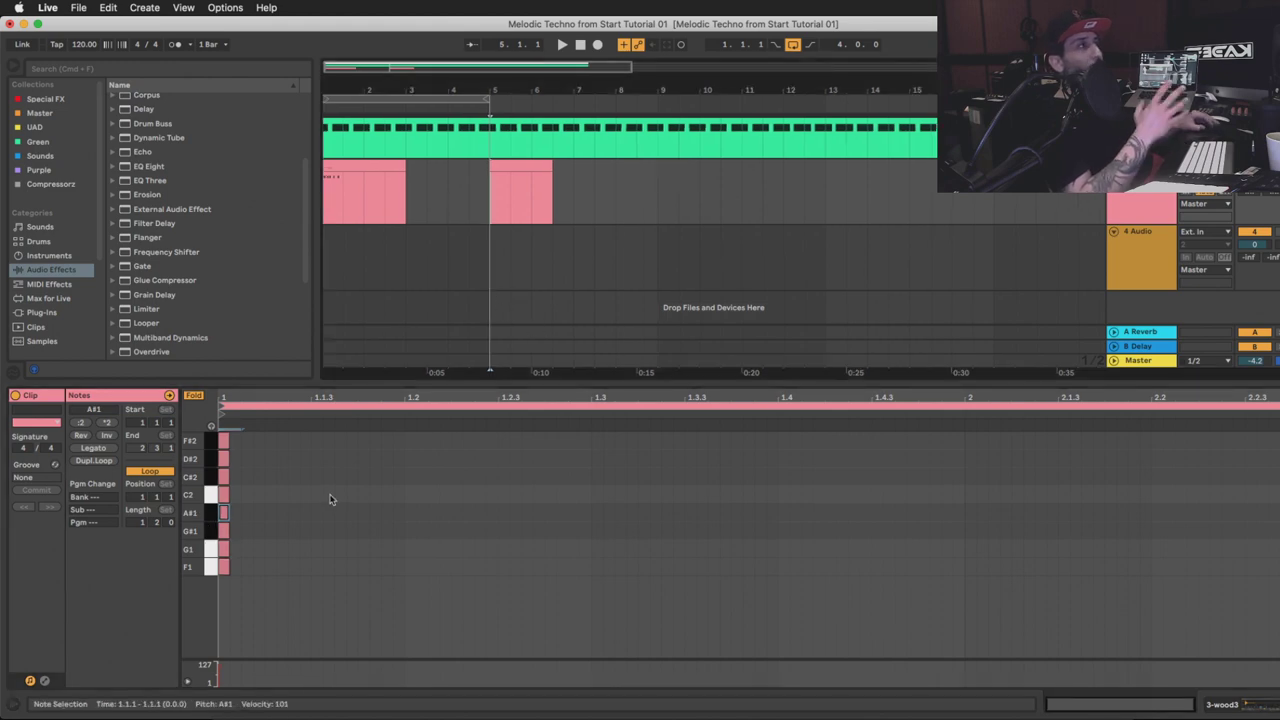
# View the wood3 instrument's Controls page with its envelope and transpose settings
pyautogui.click(1265, 711)
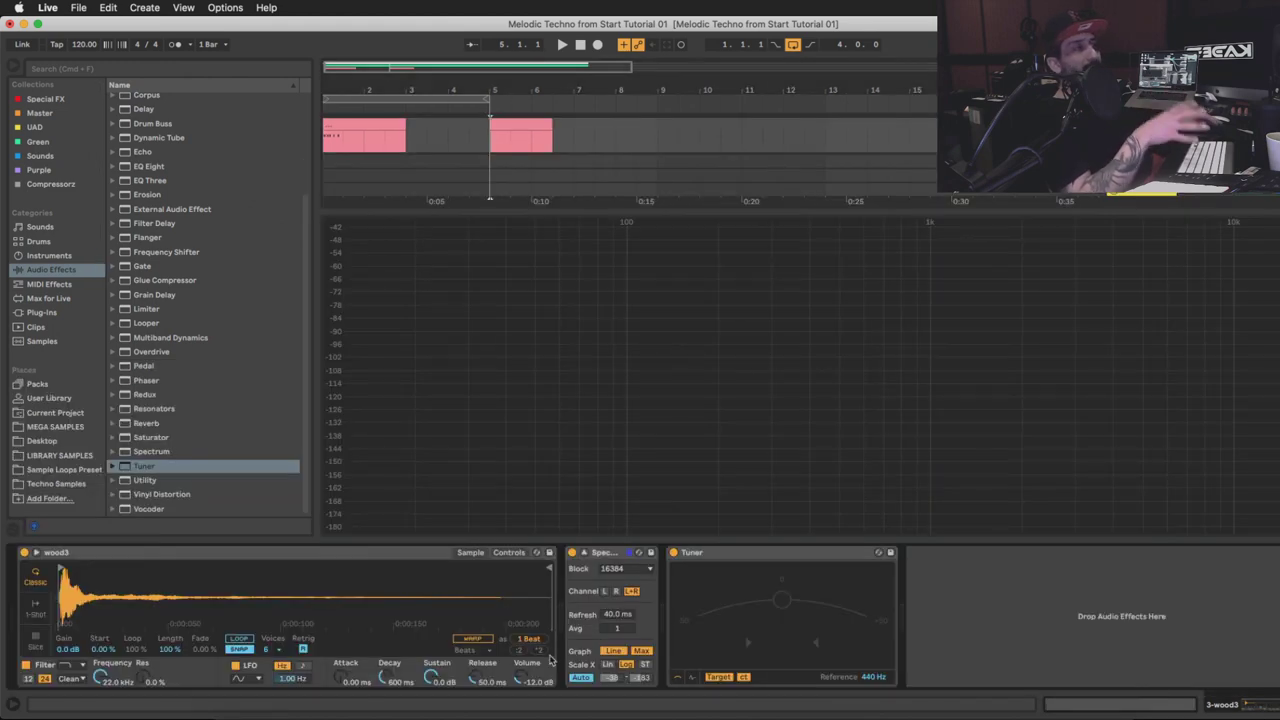
pyautogui.click(507, 553)
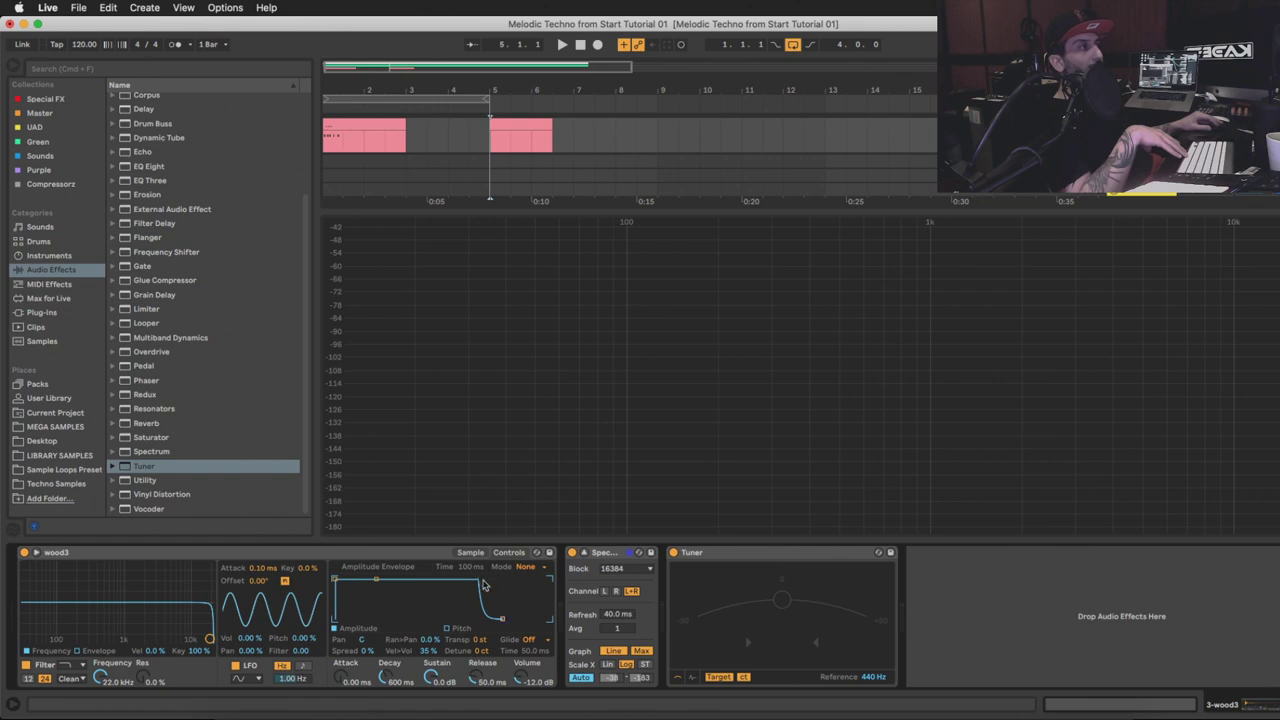
# Unfold the note editor of the clip at 5.1.1 and add short notes A#1 just before 1.1.3 and F2 at 1.1.3
pyautogui.doubleClick(515, 135)
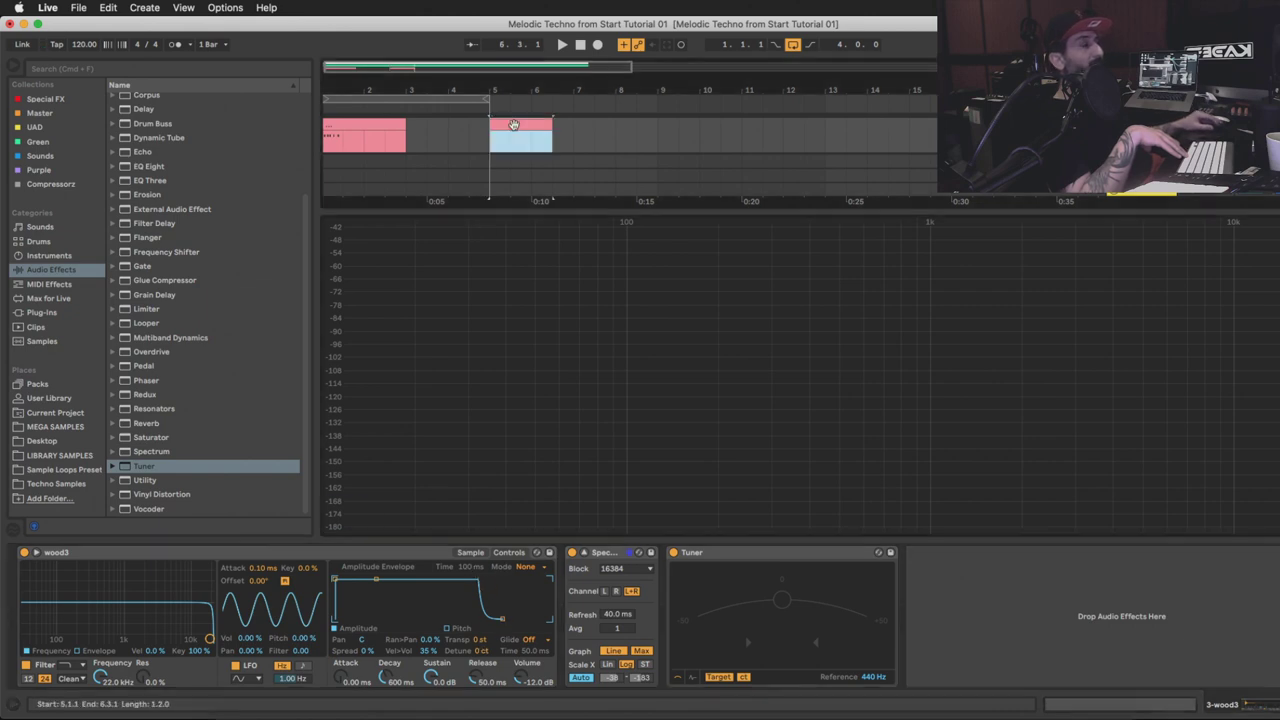
pyautogui.click(194, 396)
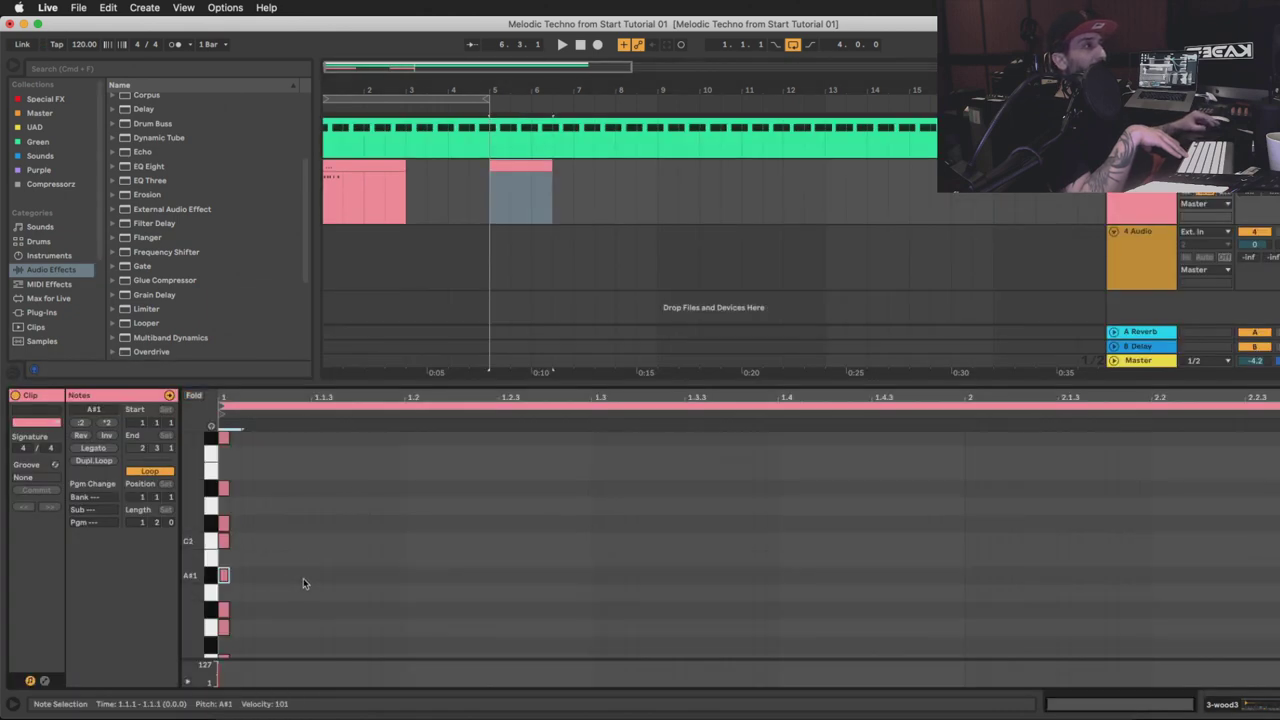
pyautogui.doubleClick(305, 577)
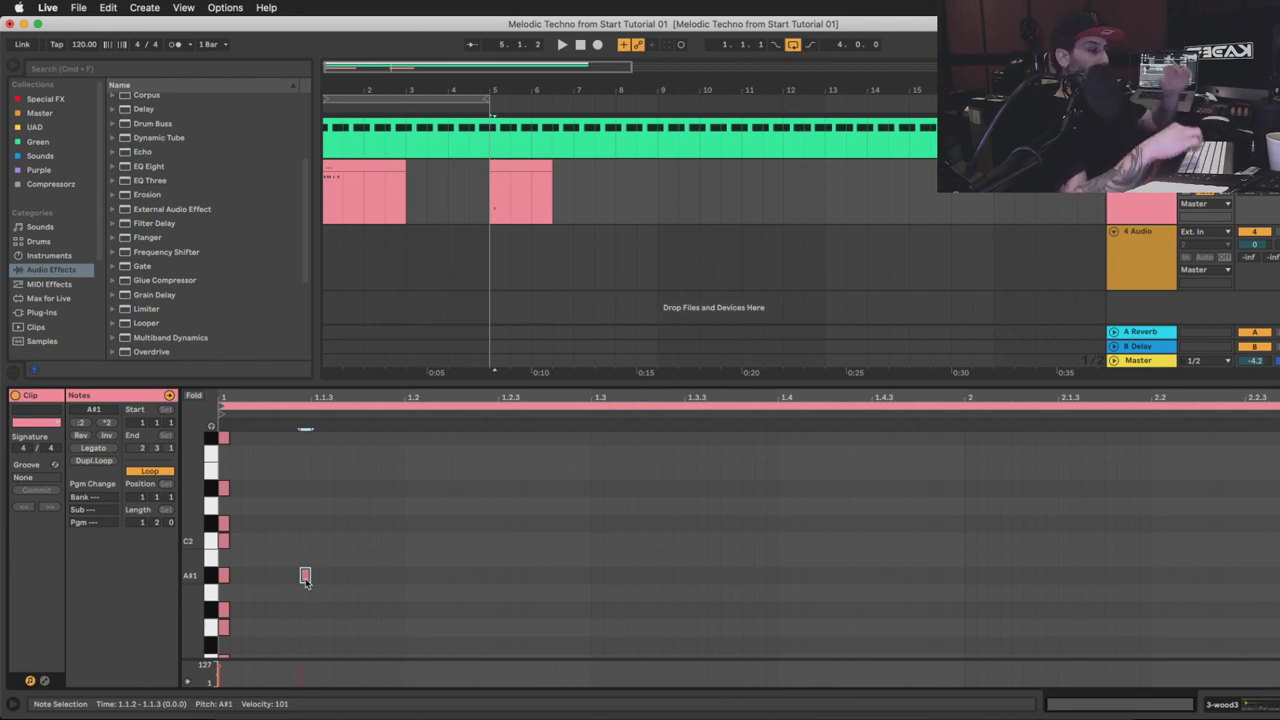
pyautogui.press('super+d')
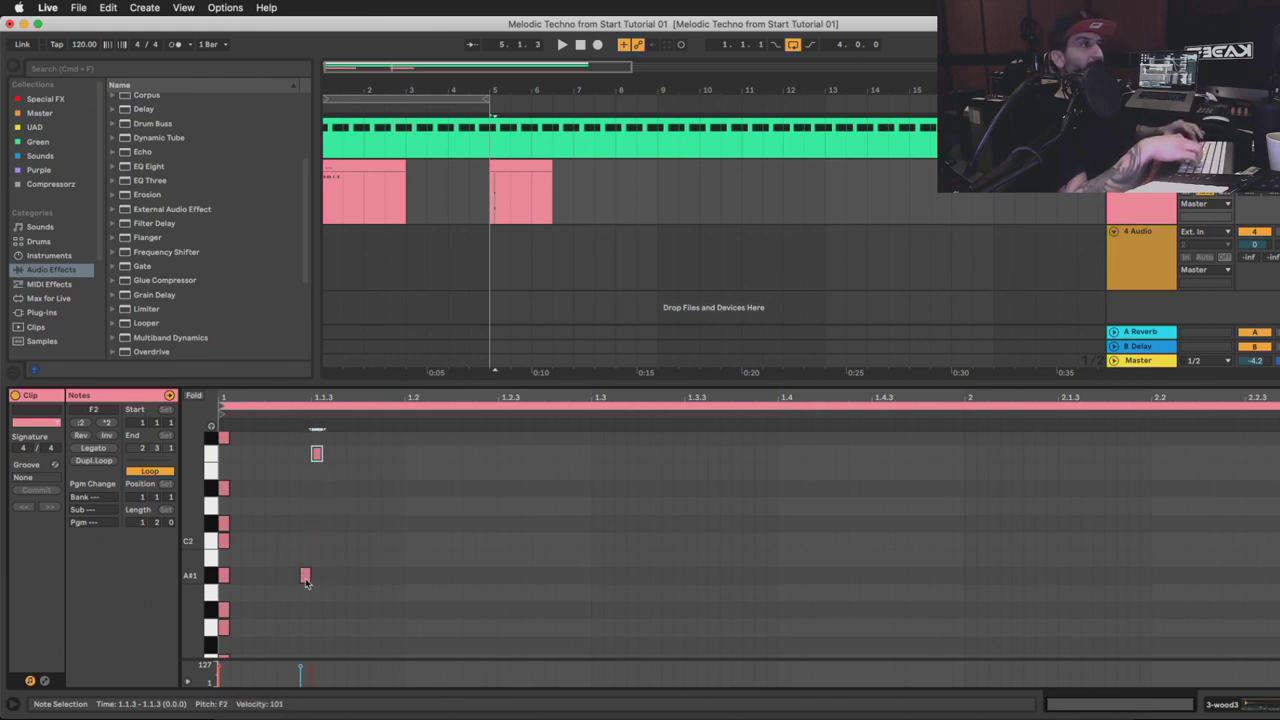
# Duplicate the F2 note to just after 1.1.3 and lower the copy by an octave to F1
pyautogui.press('super+d')
pyautogui.press('Down')
pyautogui.press('Down')
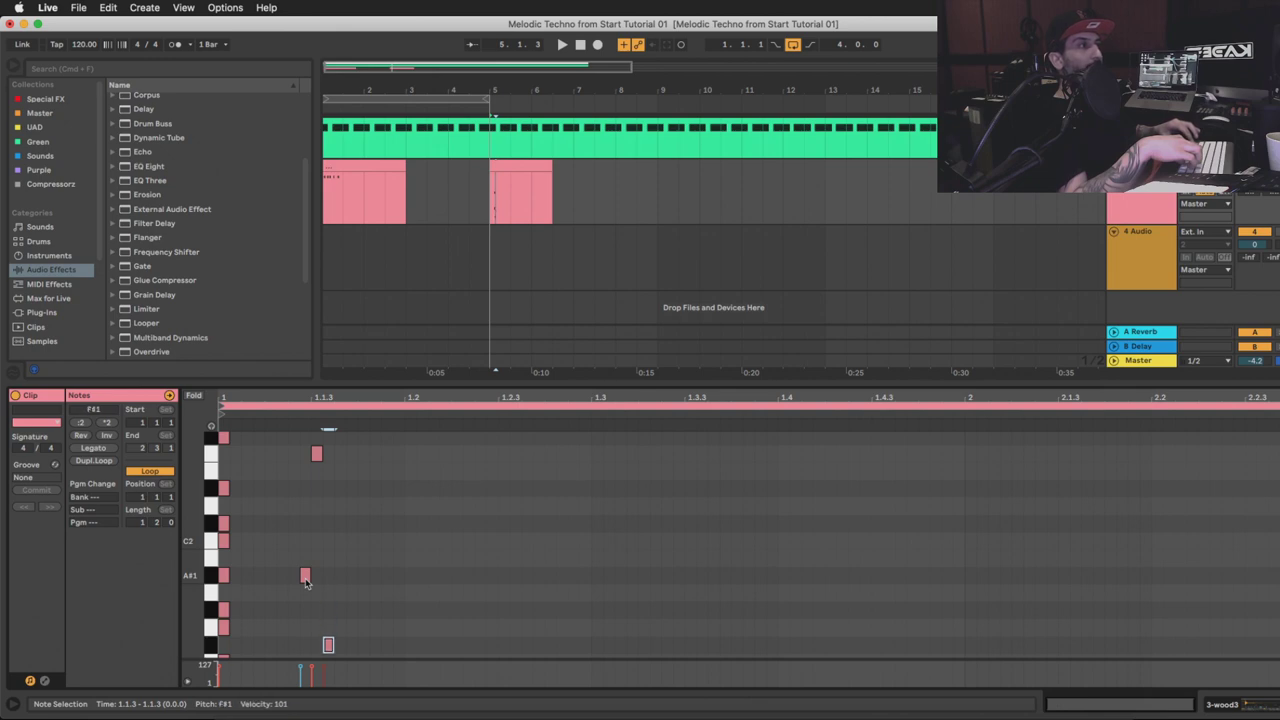
pyautogui.press('Down')
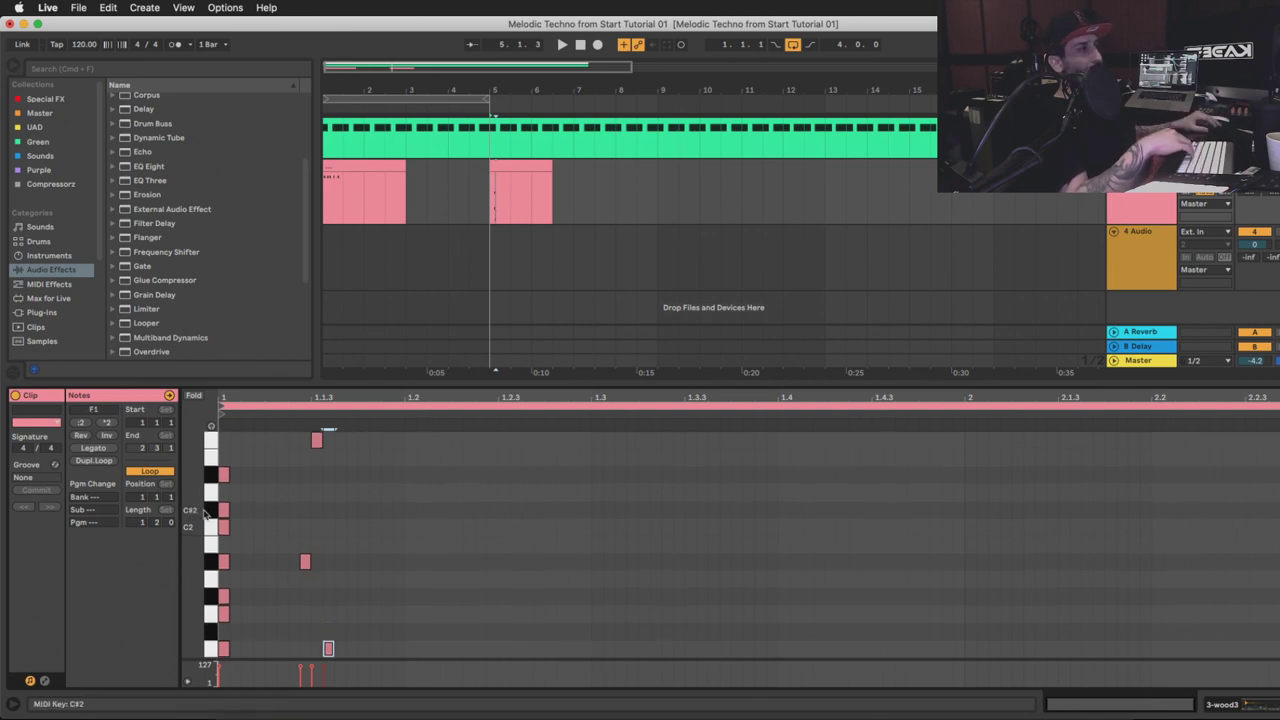
pyautogui.moveTo(182, 520); pyautogui.dragTo(160, 524)
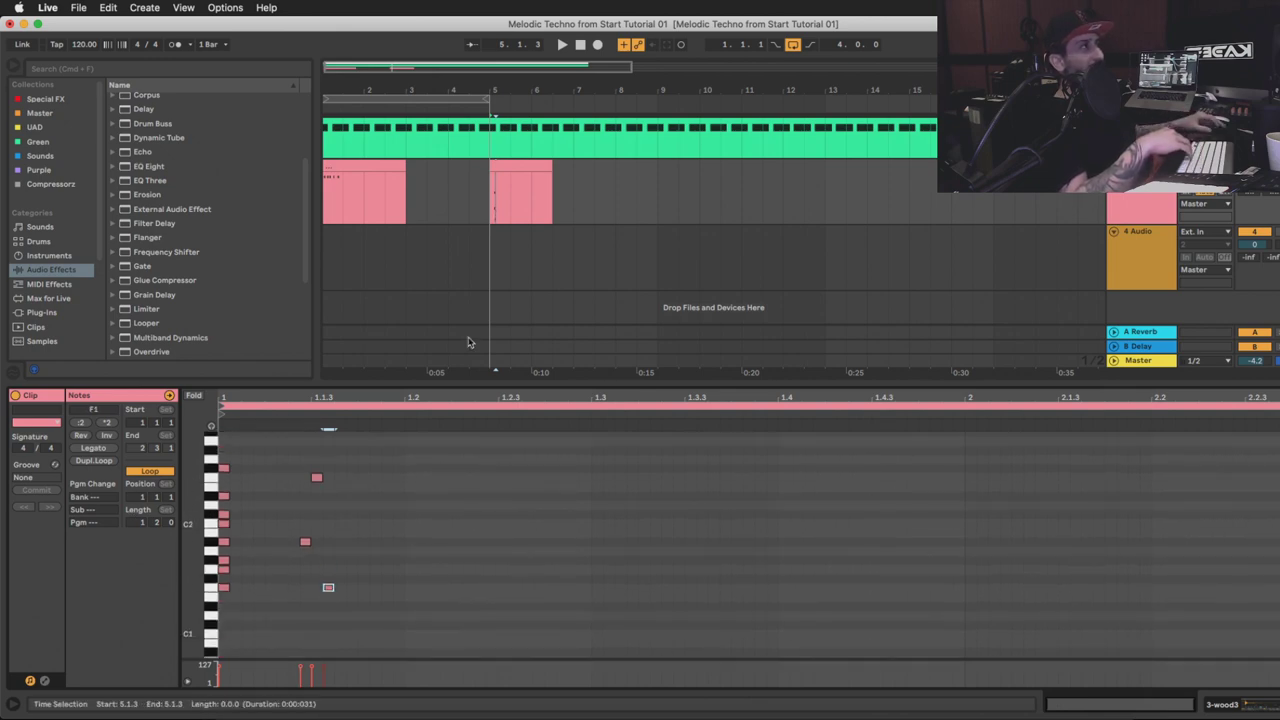
# Bring up the wood3 track's devices, select its clip at bar 1 and set the instrument's transpose to +7 st
pyautogui.click(360, 190)
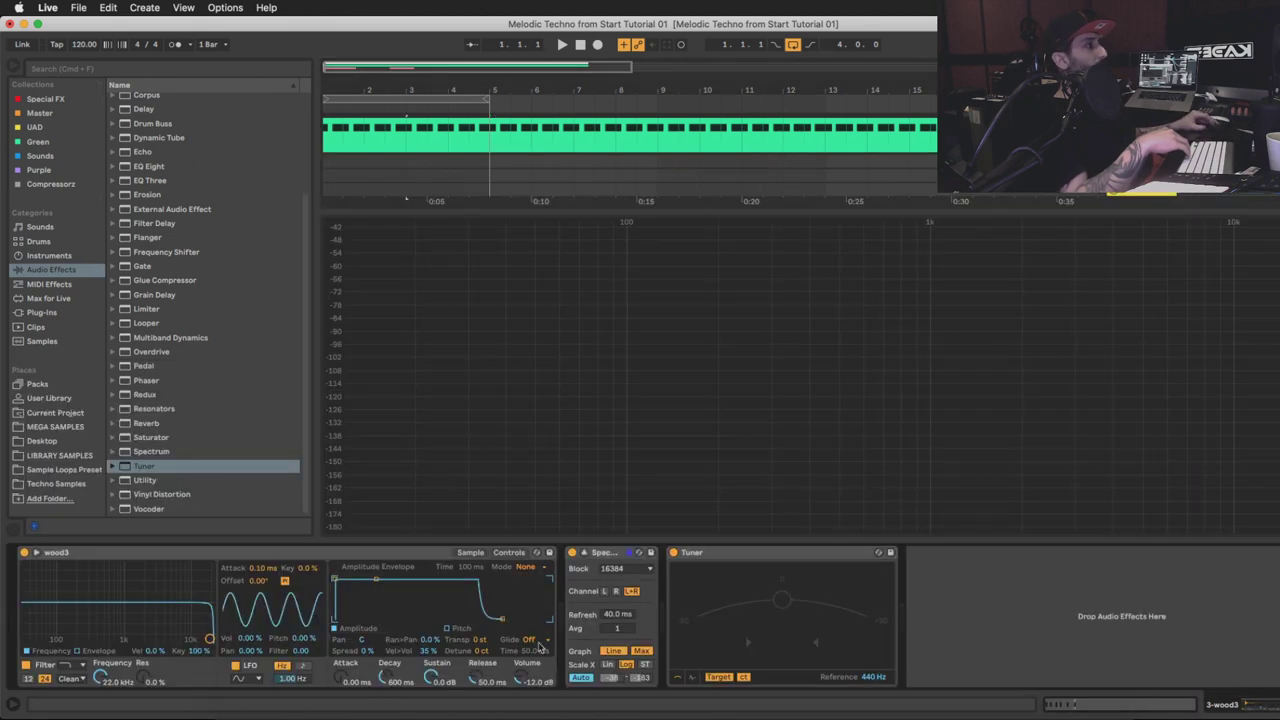
pyautogui.click(440, 147)
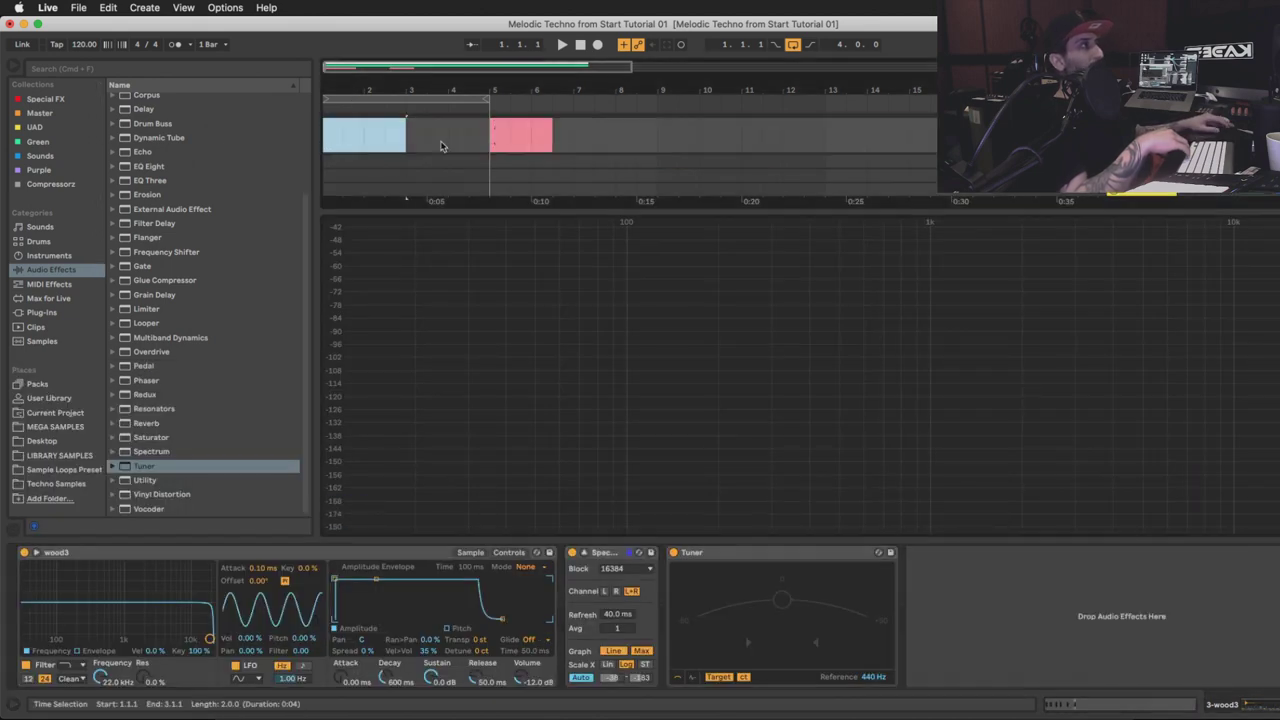
pyautogui.click(450, 640)
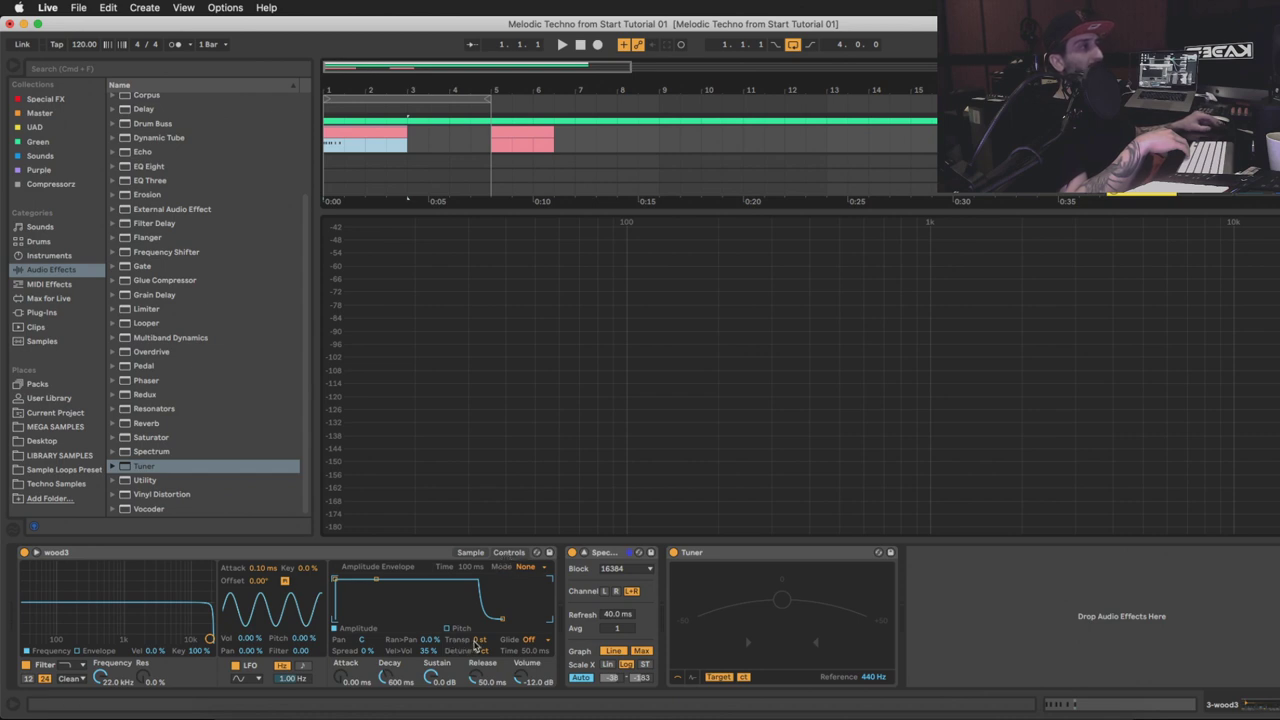
pyautogui.moveTo(480, 641); pyautogui.dragTo(480, 629)
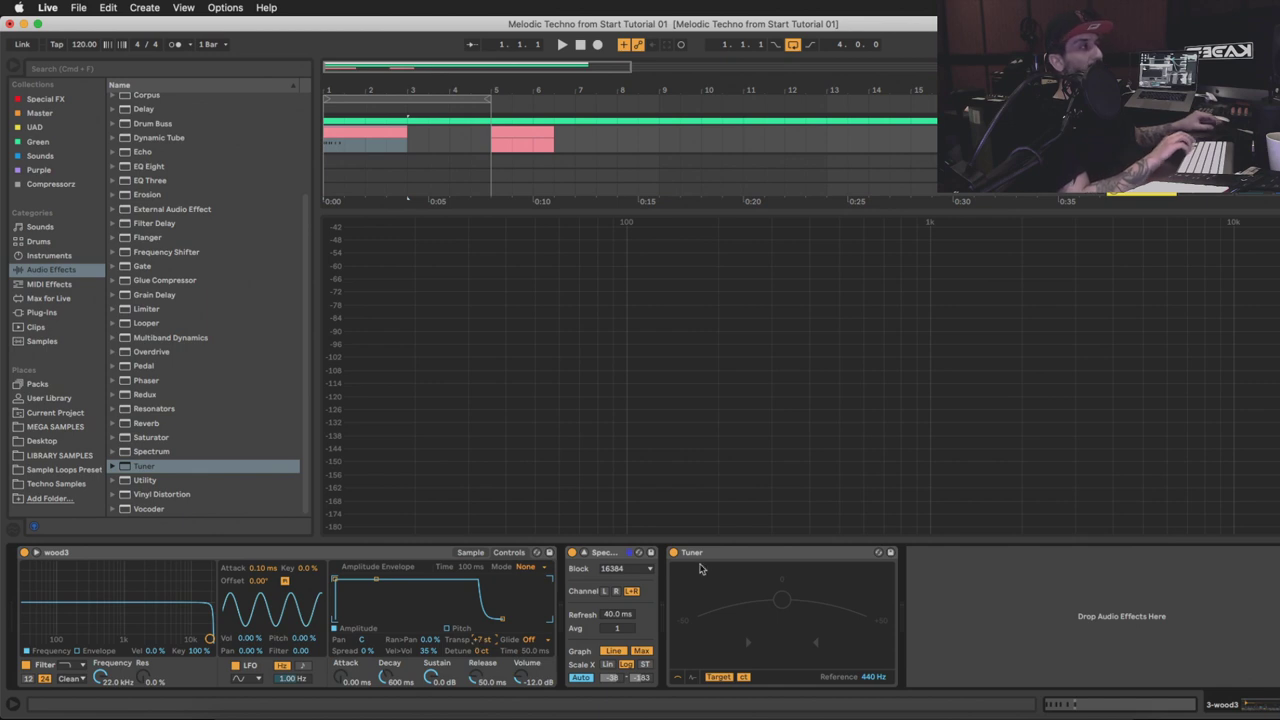
# Set the wood3 transpose to -5 st and play the clip repeatedly to check its pitch in Tuner
pyautogui.press('space')
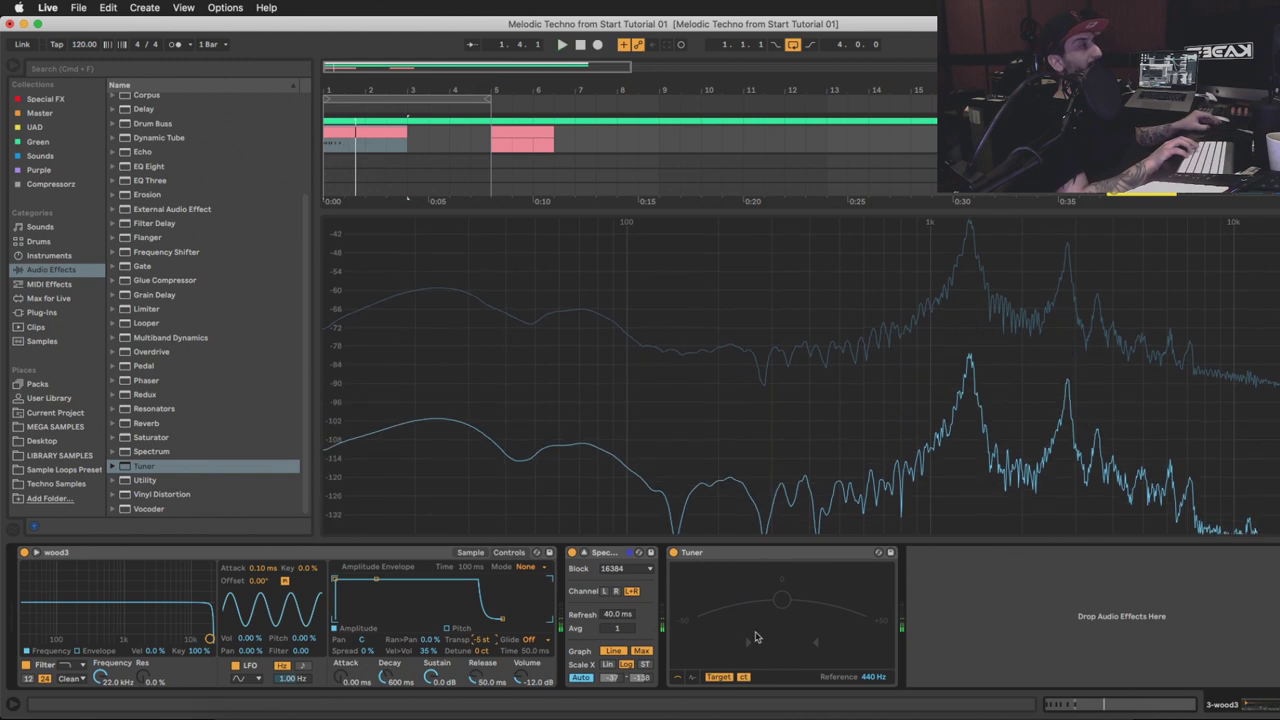
pyautogui.press('space')
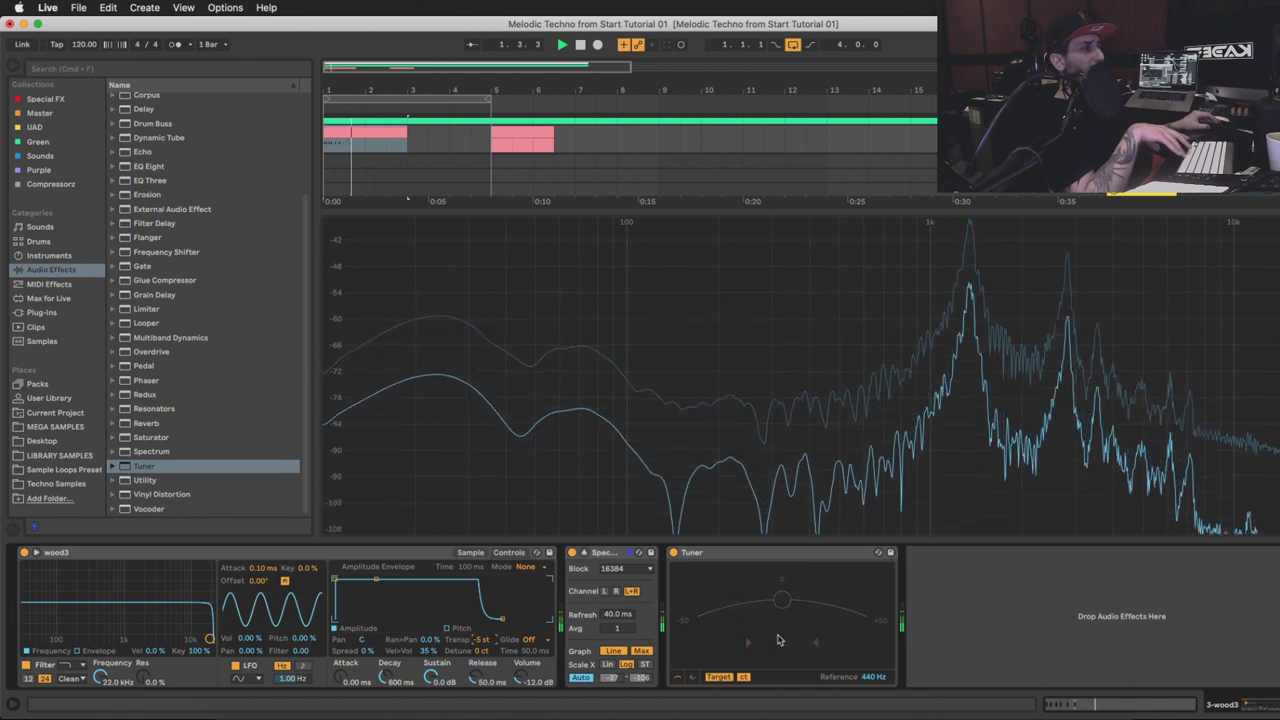
pyautogui.press('space')
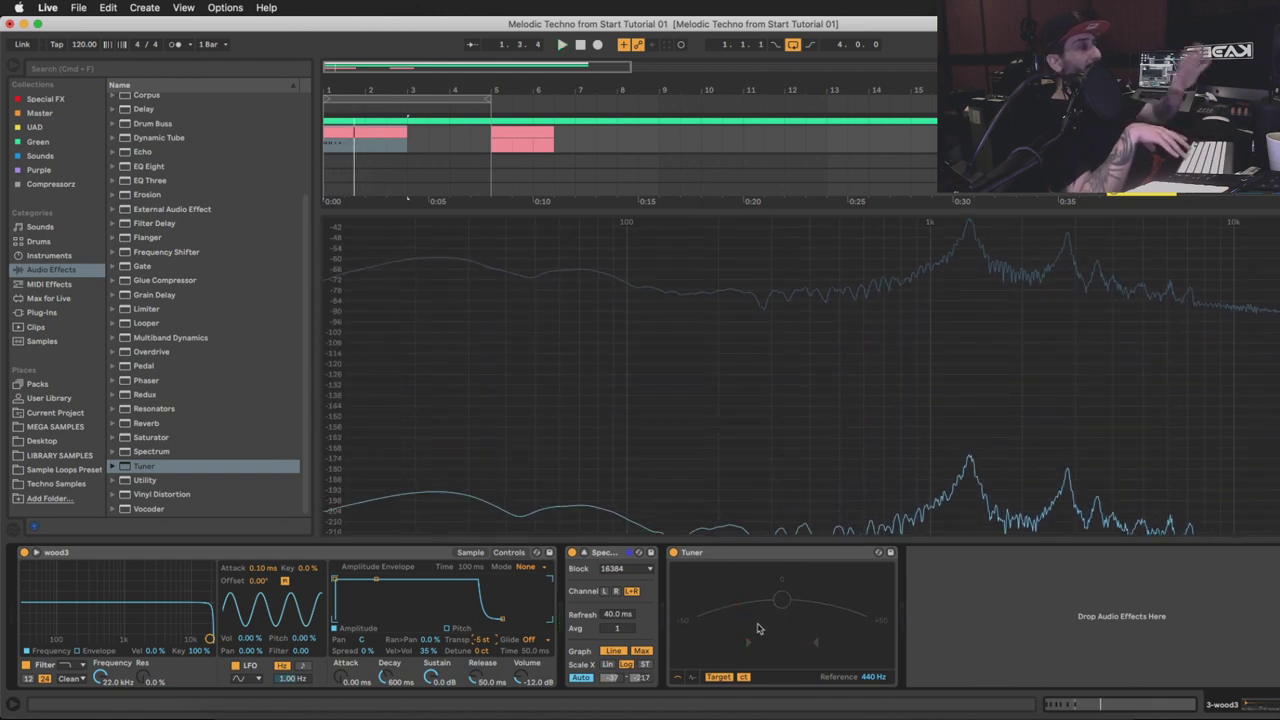
pyautogui.press('space')
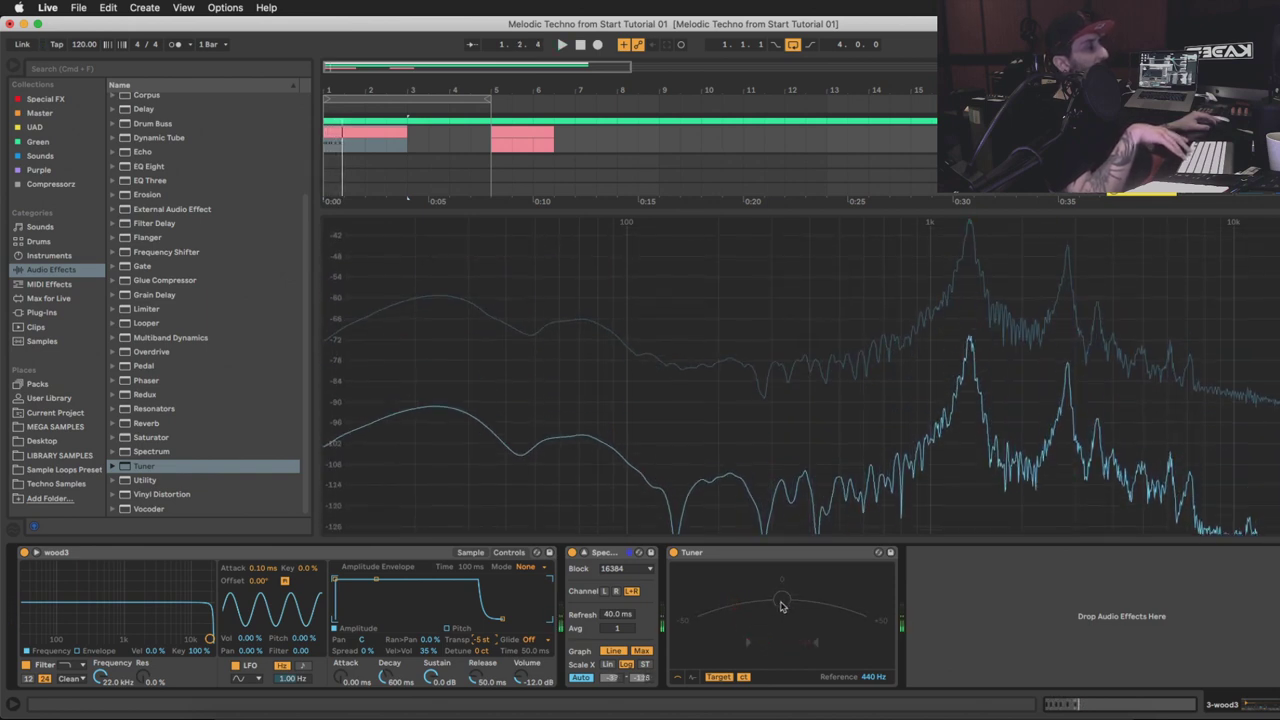
pyautogui.press('space')
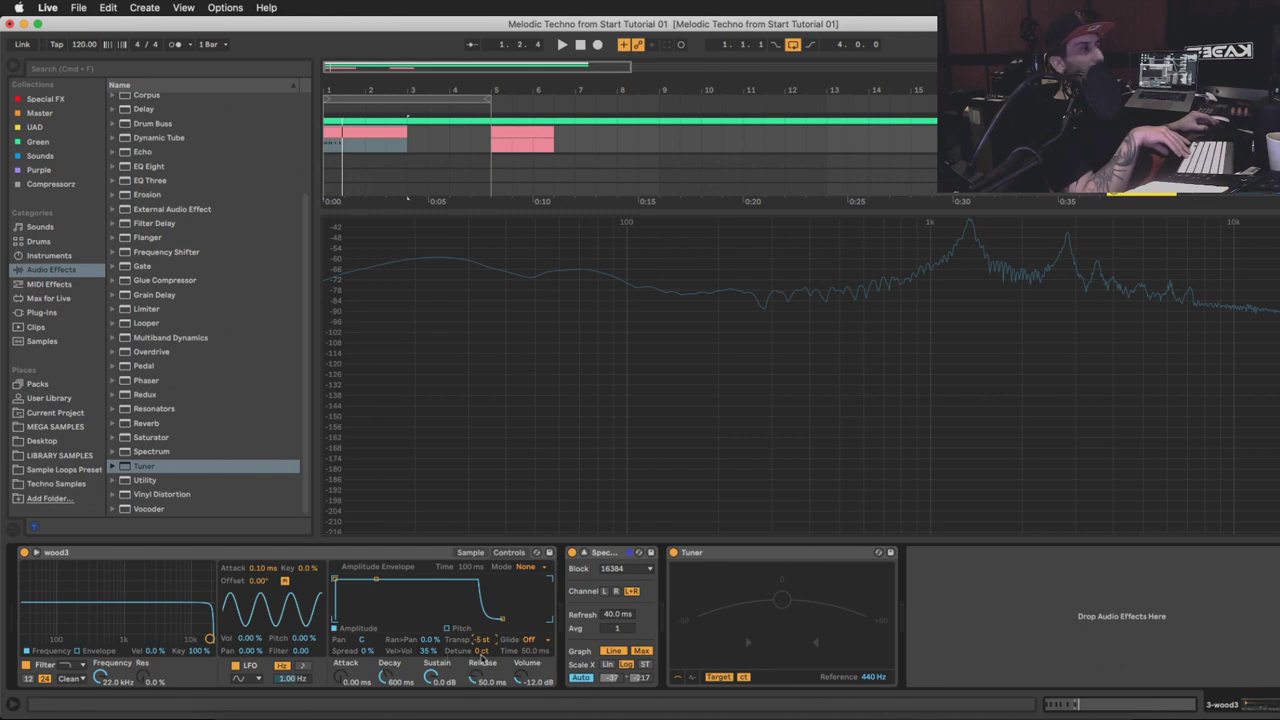
# Fine-tune the wood3 detune to +28 ct and play the clip to check the pitch in Tuner
pyautogui.moveTo(482, 657); pyautogui.dragTo(482, 642)
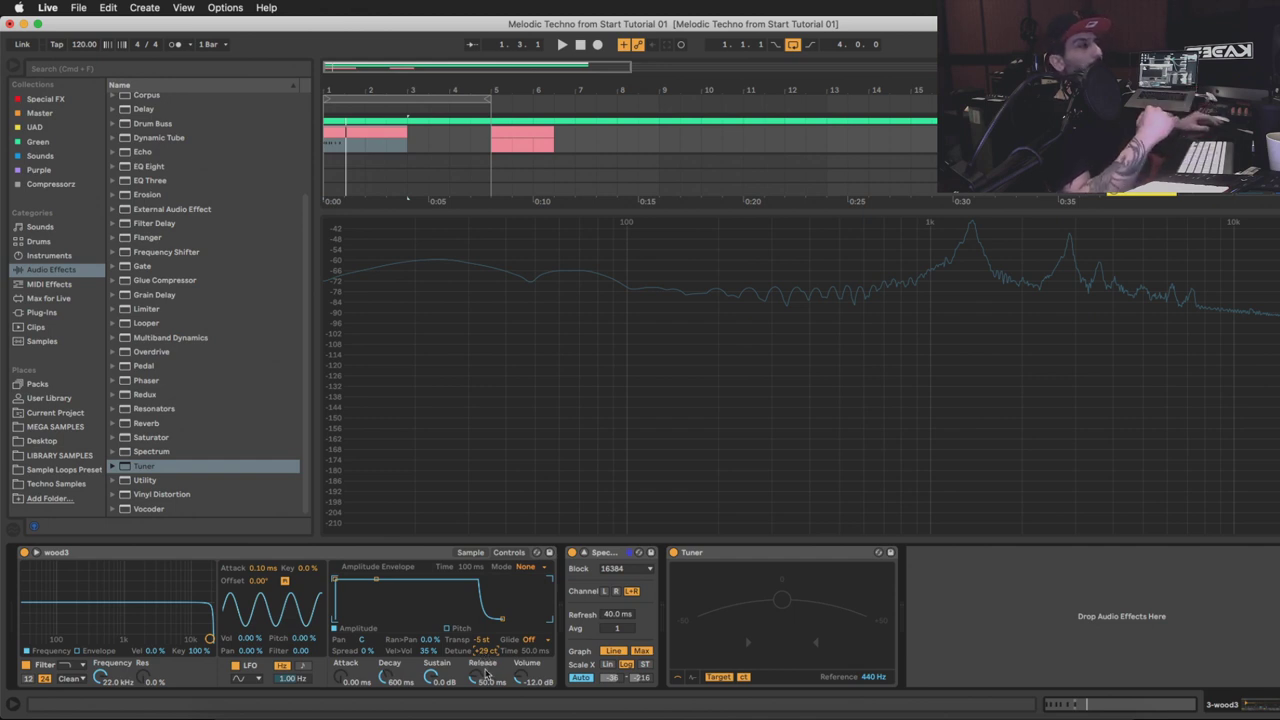
pyautogui.click(711, 556)
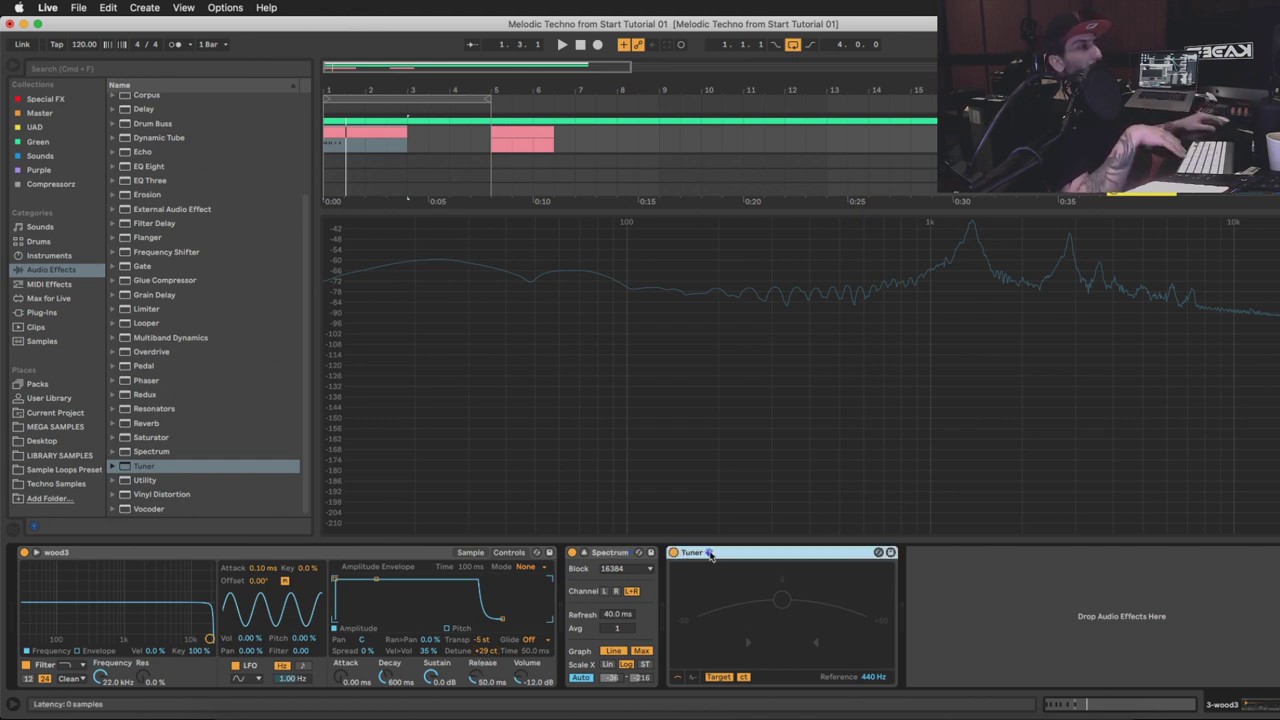
pyautogui.click(488, 651)
pyautogui.press('space')
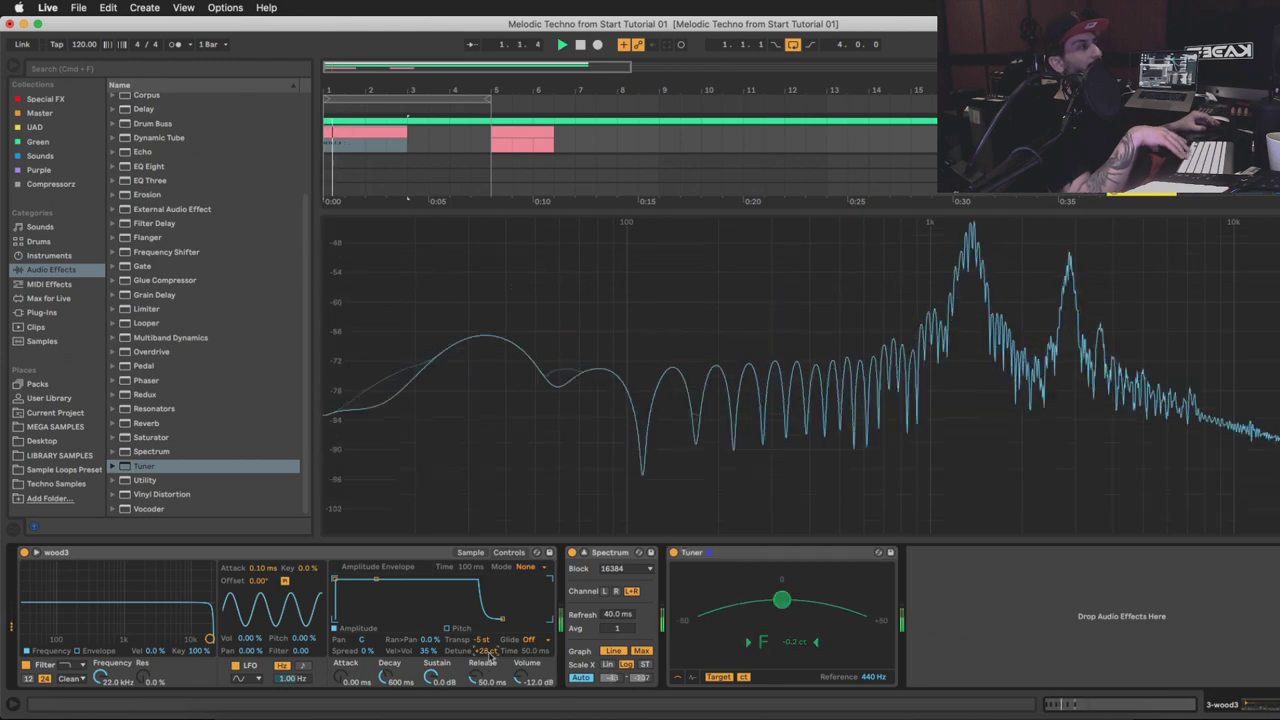